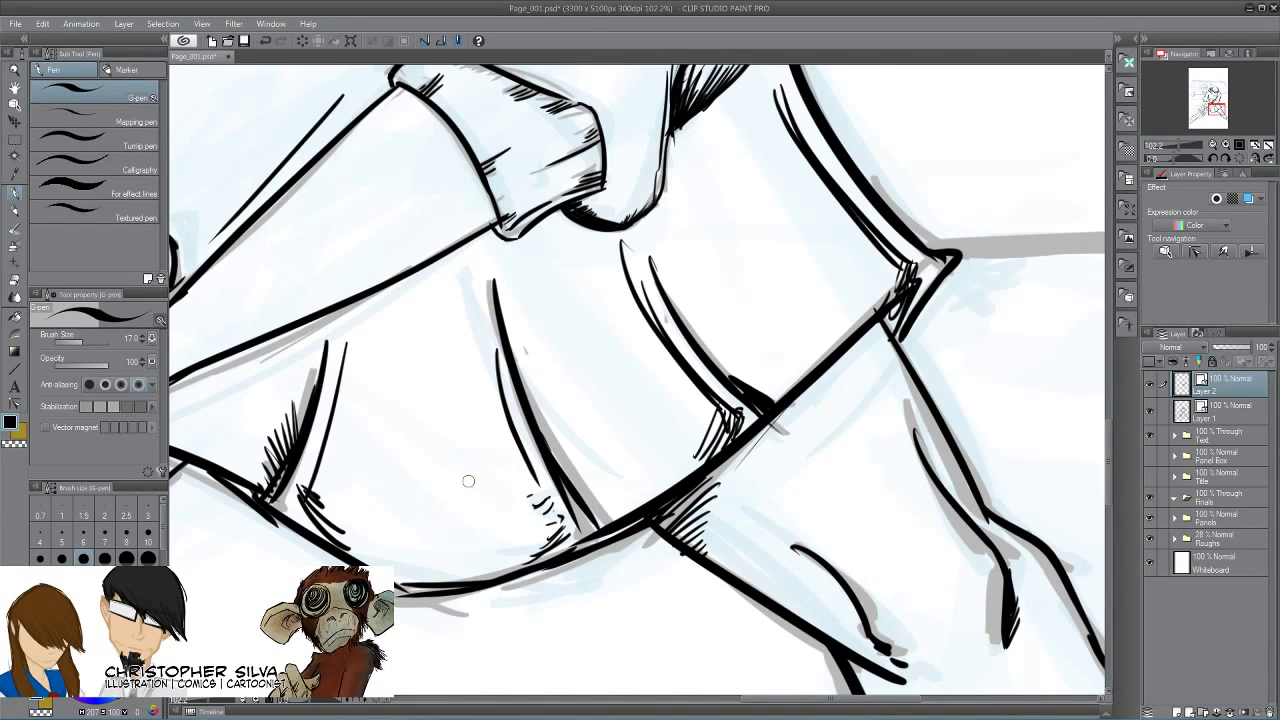
Ink extra fold lines and short hatching on the skirt's right-hand pleats and on the calf of the right-hand leg.
{"action": "left_click_drag", "start_coordinate": [665, 254], "coordinate": [768, 392]}
{"action": "mouse_move", "coordinate": [686, 300]}
{"action": "left_mouse_down"}
{"action": "mouse_move", "coordinate": [769, 392]}
{"action": "mouse_move", "coordinate": [785, 377]}
{"action": "mouse_move", "coordinate": [745, 378]}
{"action": "left_mouse_up"}
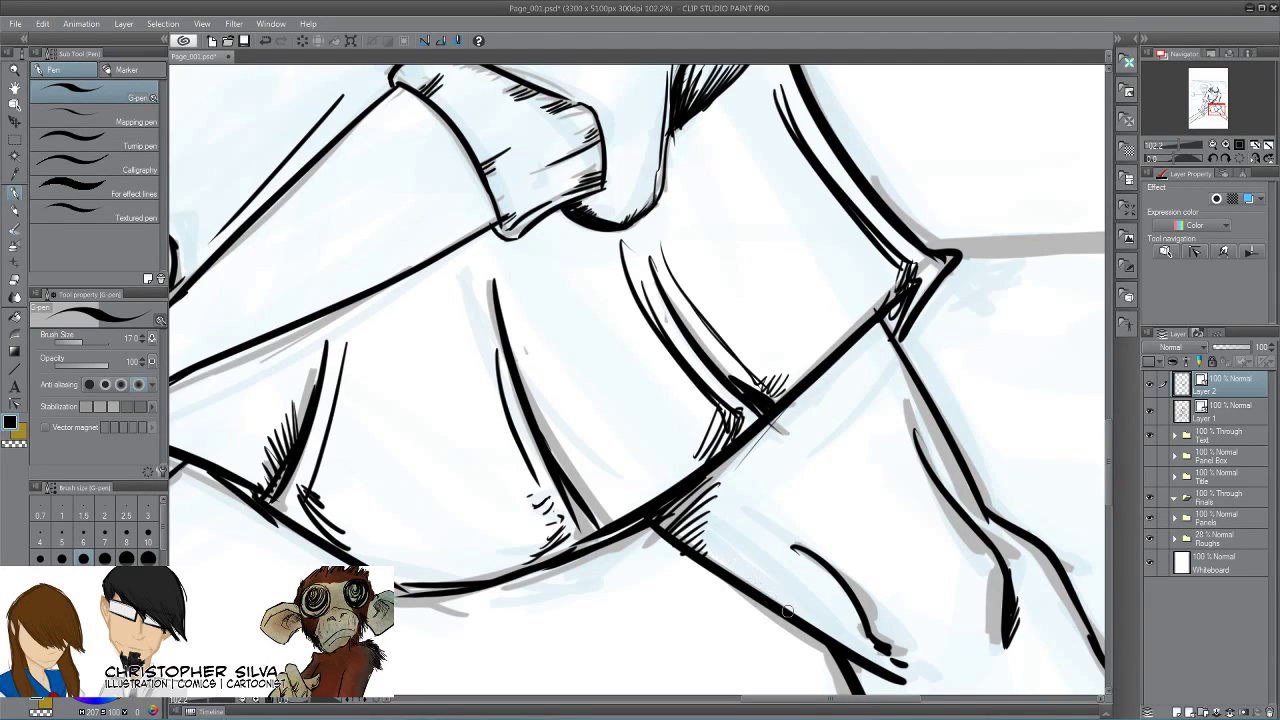
{"action": "left_click_drag", "start_coordinate": [955, 527], "coordinate": [992, 626]}
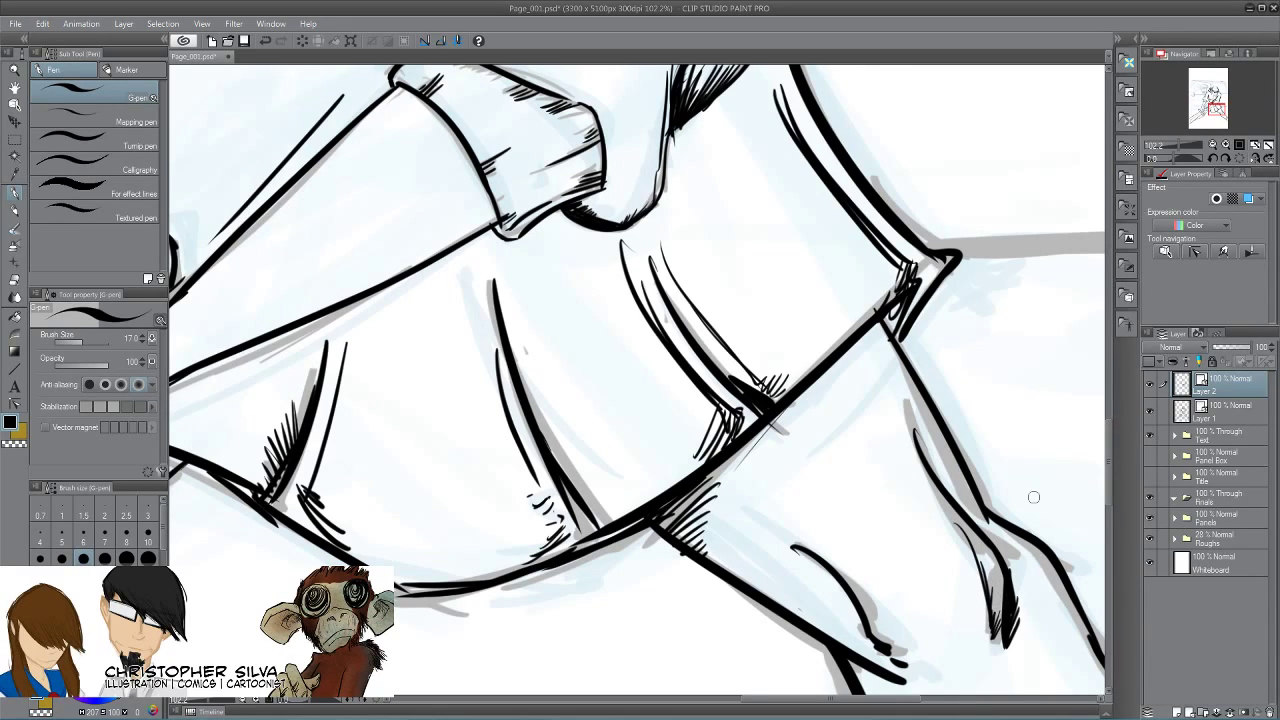
{"action": "left_click_drag", "start_coordinate": [997, 538], "coordinate": [1010, 575]}
{"action": "left_click_drag", "start_coordinate": [636, 393], "coordinate": [657, 463]}
{"action": "mouse_move", "coordinate": [697, 311]}
{"action": "left_mouse_down"}
{"action": "mouse_move", "coordinate": [788, 437]}
{"action": "mouse_move", "coordinate": [806, 436]}
{"action": "mouse_move", "coordinate": [760, 420]}
{"action": "left_mouse_up"}
Hatch the shadow along the inner crease of the left-hand hoodie sleeve and add hatching near its elbow.
{"action": "mouse_move", "coordinate": [460, 395]}
{"action": "left_mouse_down"}
{"action": "mouse_move", "coordinate": [606, 580]}
{"action": "mouse_move", "coordinate": [650, 660]}
{"action": "left_mouse_up"}
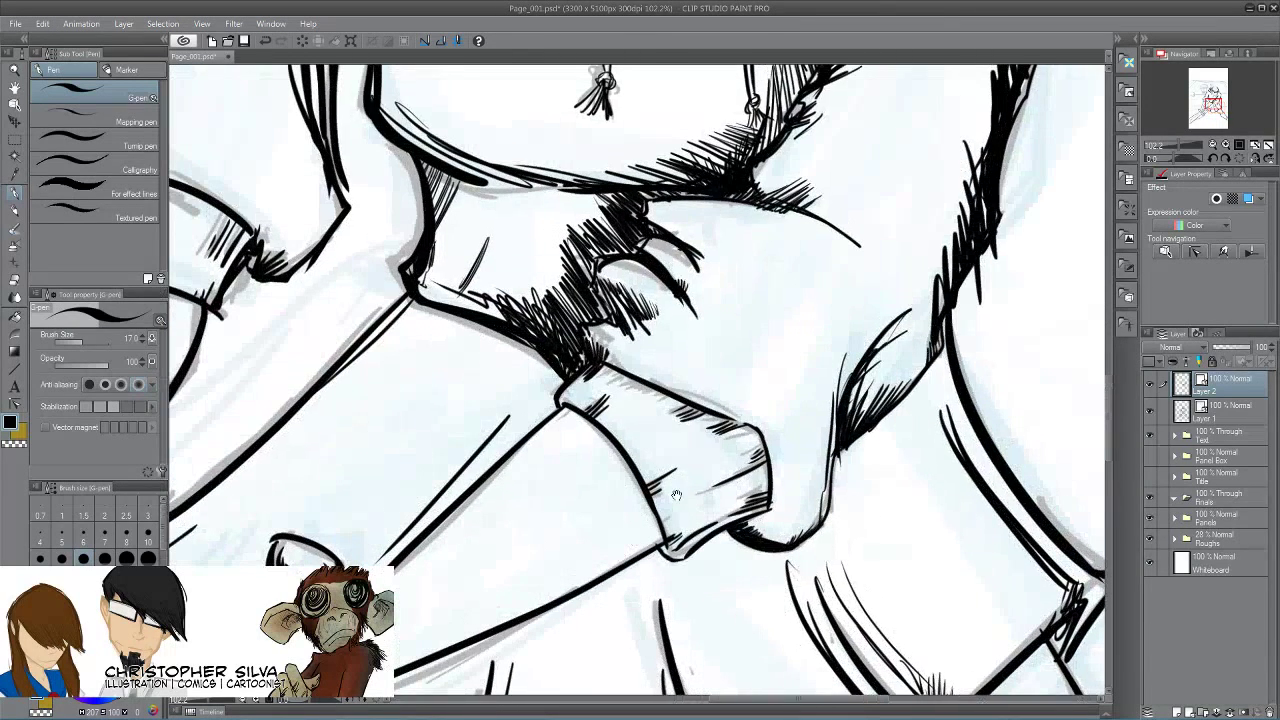
{"action": "mouse_move", "coordinate": [881, 342]}
{"action": "left_mouse_down"}
{"action": "mouse_move", "coordinate": [868, 362]}
{"action": "mouse_move", "coordinate": [895, 368]}
{"action": "left_mouse_up"}
{"action": "left_click_drag", "start_coordinate": [426, 283], "coordinate": [635, 630]}
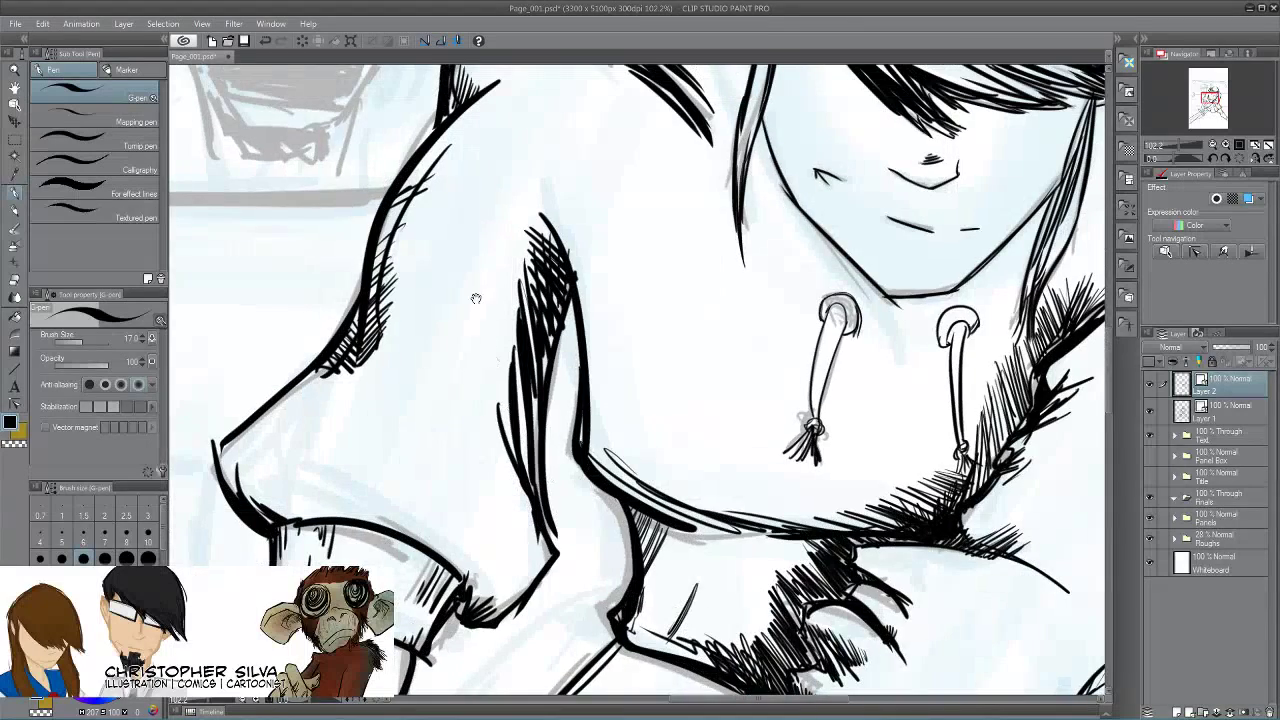
{"action": "left_click_drag", "start_coordinate": [499, 241], "coordinate": [529, 234]}
{"action": "left_click_drag", "start_coordinate": [612, 314], "coordinate": [588, 350]}
{"action": "left_click_drag", "start_coordinate": [606, 292], "coordinate": [582, 378]}
{"action": "left_click_drag", "start_coordinate": [608, 288], "coordinate": [570, 390]}
{"action": "left_click_drag", "start_coordinate": [588, 336], "coordinate": [576, 460]}
{"action": "left_click_drag", "start_coordinate": [590, 362], "coordinate": [580, 505]}
{"action": "mouse_move", "coordinate": [538, 428]}
{"action": "left_mouse_down"}
{"action": "mouse_move", "coordinate": [562, 456]}
{"action": "mouse_move", "coordinate": [521, 439]}
{"action": "mouse_move", "coordinate": [560, 498]}
{"action": "left_mouse_up"}
{"action": "left_click_drag", "start_coordinate": [516, 456], "coordinate": [578, 540]}
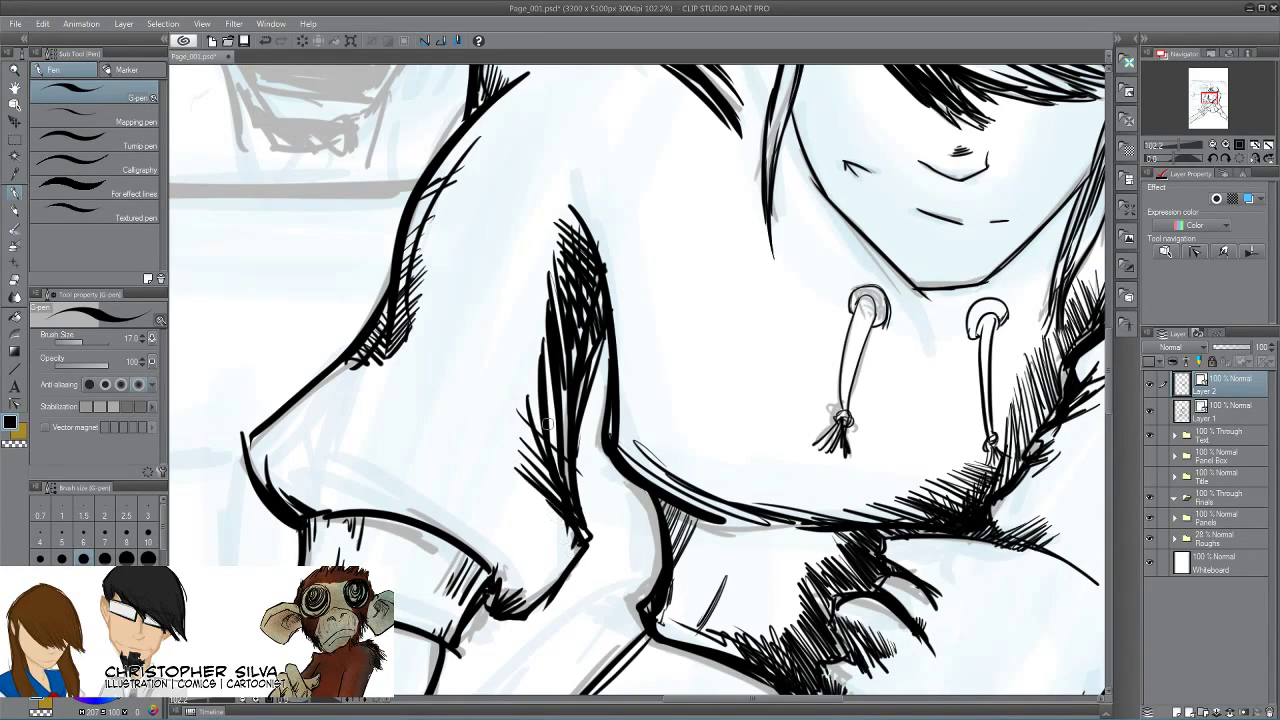
{"action": "mouse_move", "coordinate": [352, 398]}
{"action": "left_mouse_down"}
{"action": "mouse_move", "coordinate": [312, 438]}
{"action": "mouse_move", "coordinate": [246, 432]}
{"action": "left_mouse_up"}
Ink dark strokes along the left part of the hair fringe, following its lower edge above the face.
{"action": "left_click_drag", "start_coordinate": [604, 288], "coordinate": [418, 426]}
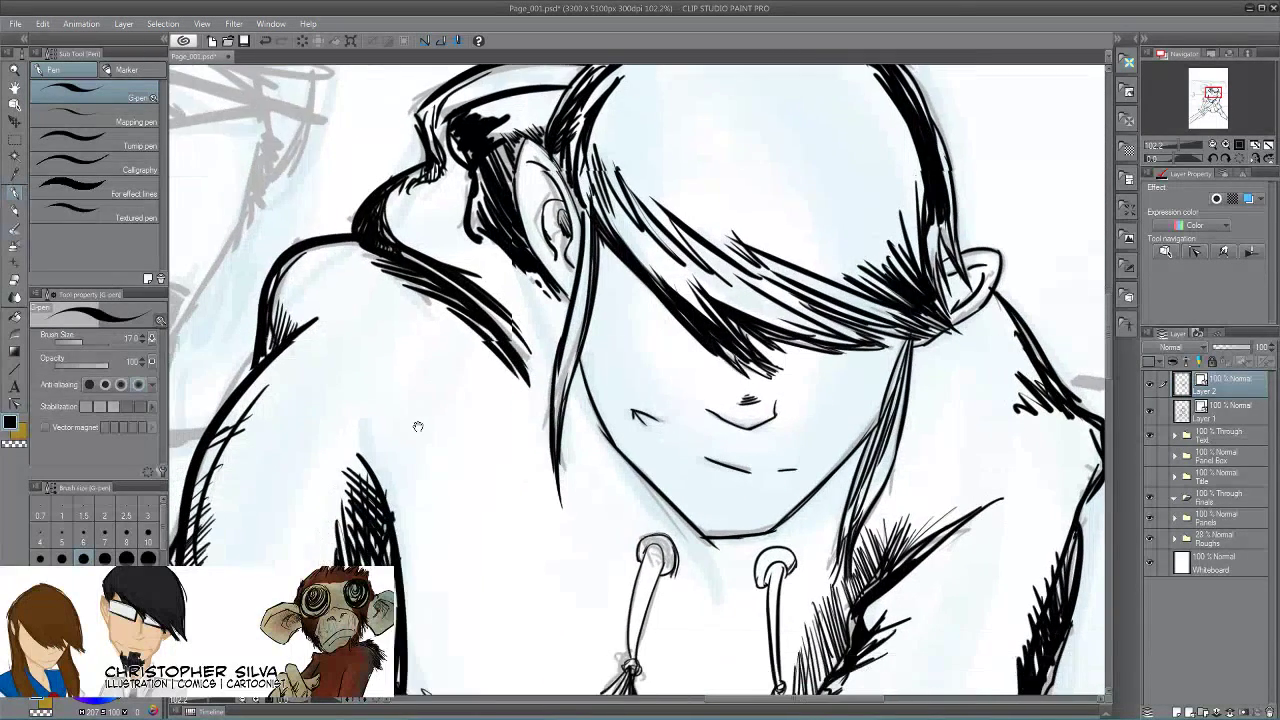
{"action": "left_click_drag", "start_coordinate": [502, 497], "coordinate": [486, 475]}
{"action": "left_click_drag", "start_coordinate": [582, 218], "coordinate": [697, 318]}
{"action": "mouse_move", "coordinate": [584, 222]}
{"action": "left_mouse_down"}
{"action": "mouse_move", "coordinate": [679, 300]}
{"action": "mouse_move", "coordinate": [624, 263]}
{"action": "mouse_move", "coordinate": [659, 298]}
{"action": "mouse_move", "coordinate": [750, 332]}
{"action": "left_mouse_up"}
{"action": "left_click_drag", "start_coordinate": [660, 258], "coordinate": [756, 332]}
{"action": "left_click_drag", "start_coordinate": [612, 210], "coordinate": [670, 282]}
{"action": "left_click_drag", "start_coordinate": [644, 234], "coordinate": [706, 302]}
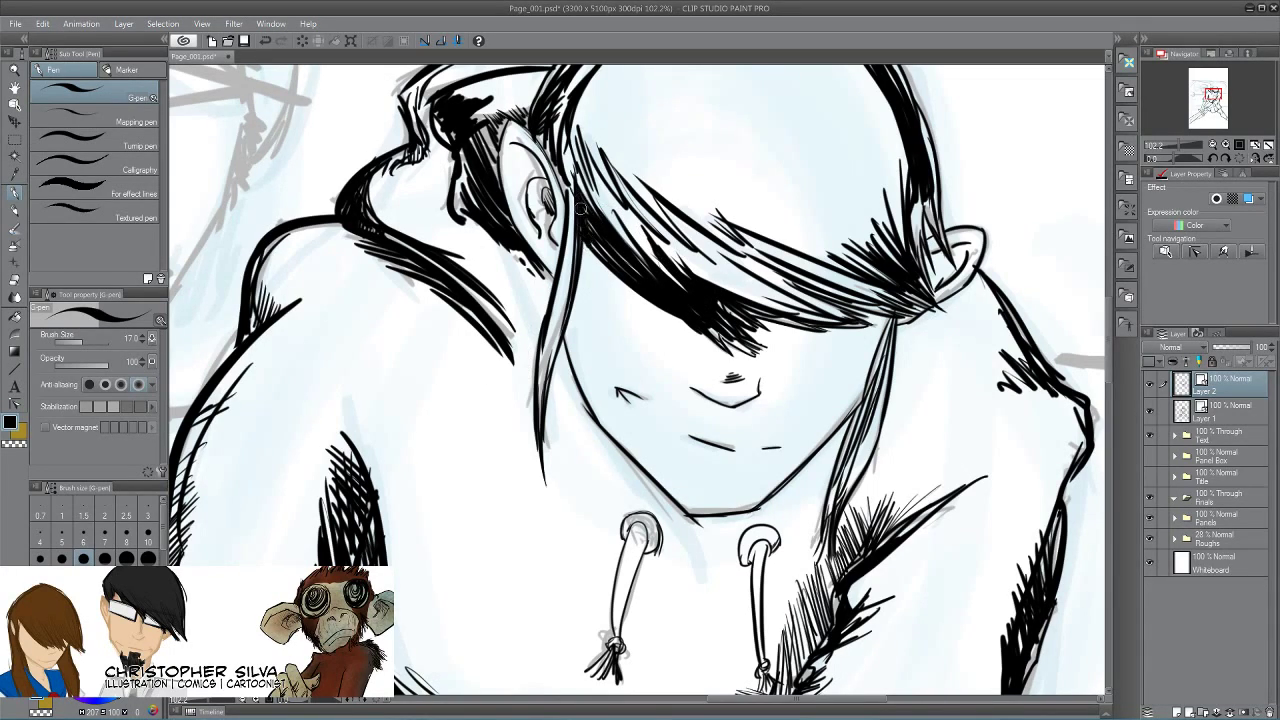
{"action": "mouse_move", "coordinate": [575, 160]}
{"action": "left_mouse_down"}
{"action": "mouse_move", "coordinate": [608, 220]}
{"action": "mouse_move", "coordinate": [668, 272]}
{"action": "left_mouse_up"}
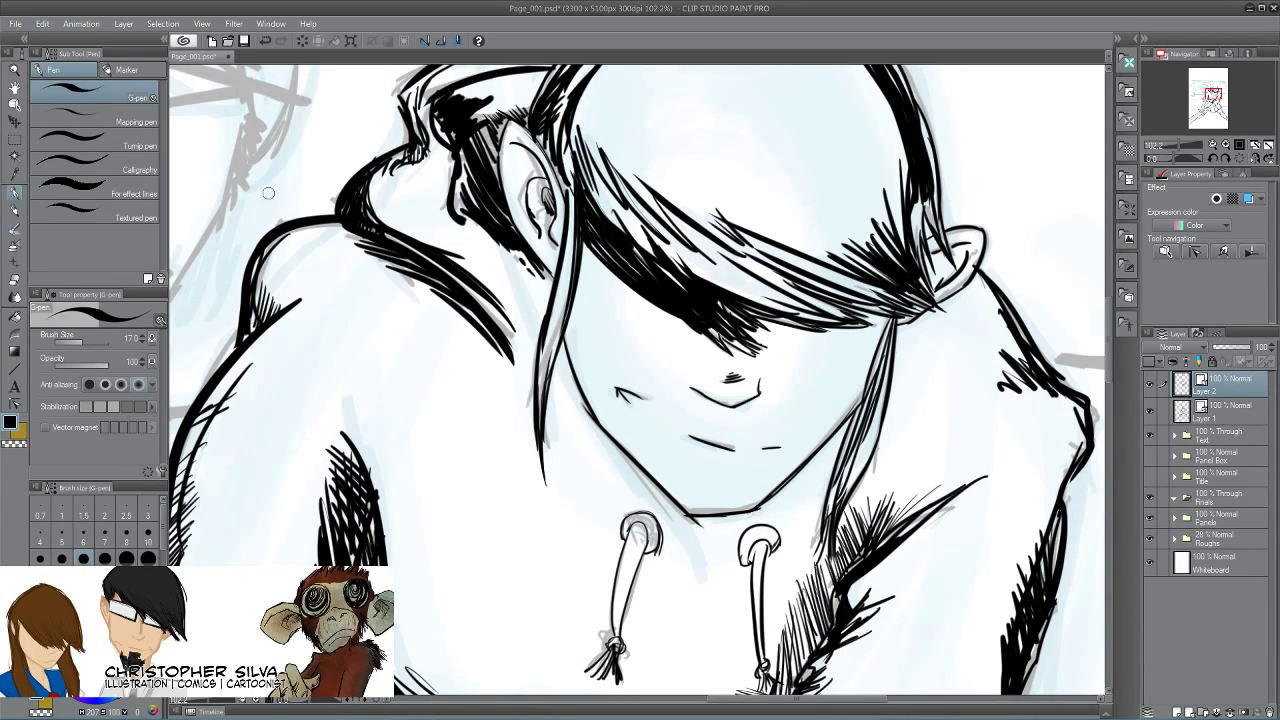
Enlarge the G-pen to size 40 and fill the fringe band above the face with solid black strokes.
{"action": "key", "text": "bracketright"}
{"action": "key", "text": "bracketright"}
{"action": "key", "text": "bracketright"}
{"action": "key", "text": "bracketright"}
{"action": "mouse_move", "coordinate": [822, 266]}
{"action": "left_mouse_down"}
{"action": "mouse_move", "coordinate": [898, 296]}
{"action": "mouse_move", "coordinate": [750, 237]}
{"action": "left_mouse_up"}
{"action": "left_click_drag", "start_coordinate": [879, 300], "coordinate": [739, 238]}
{"action": "mouse_move", "coordinate": [739, 238]}
{"action": "left_mouse_down"}
{"action": "mouse_move", "coordinate": [891, 307]}
{"action": "mouse_move", "coordinate": [732, 242]}
{"action": "left_mouse_up"}
{"action": "mouse_move", "coordinate": [826, 316]}
{"action": "left_mouse_down"}
{"action": "mouse_move", "coordinate": [660, 226]}
{"action": "mouse_move", "coordinate": [797, 306]}
{"action": "mouse_move", "coordinate": [679, 224]}
{"action": "mouse_move", "coordinate": [789, 298]}
{"action": "mouse_move", "coordinate": [779, 310]}
{"action": "mouse_move", "coordinate": [754, 301]}
{"action": "mouse_move", "coordinate": [666, 234]}
{"action": "left_mouse_up"}
{"action": "left_click_drag", "start_coordinate": [768, 316], "coordinate": [654, 226]}
{"action": "mouse_move", "coordinate": [704, 310]}
{"action": "left_mouse_down"}
{"action": "mouse_move", "coordinate": [654, 218]}
{"action": "mouse_move", "coordinate": [640, 218]}
{"action": "left_mouse_up"}
{"action": "left_click_drag", "start_coordinate": [656, 268], "coordinate": [602, 188]}
{"action": "mouse_move", "coordinate": [630, 232]}
{"action": "left_mouse_down"}
{"action": "mouse_move", "coordinate": [584, 128]}
{"action": "mouse_move", "coordinate": [574, 148]}
{"action": "left_mouse_up"}
Thicken the hair outline across the top and both sides of the head with the large G-pen.
{"action": "mouse_move", "coordinate": [596, 214]}
{"action": "left_mouse_down"}
{"action": "mouse_move", "coordinate": [568, 138]}
{"action": "mouse_move", "coordinate": [602, 176]}
{"action": "mouse_move", "coordinate": [550, 334]}
{"action": "mouse_move", "coordinate": [518, 373]}
{"action": "left_mouse_up"}
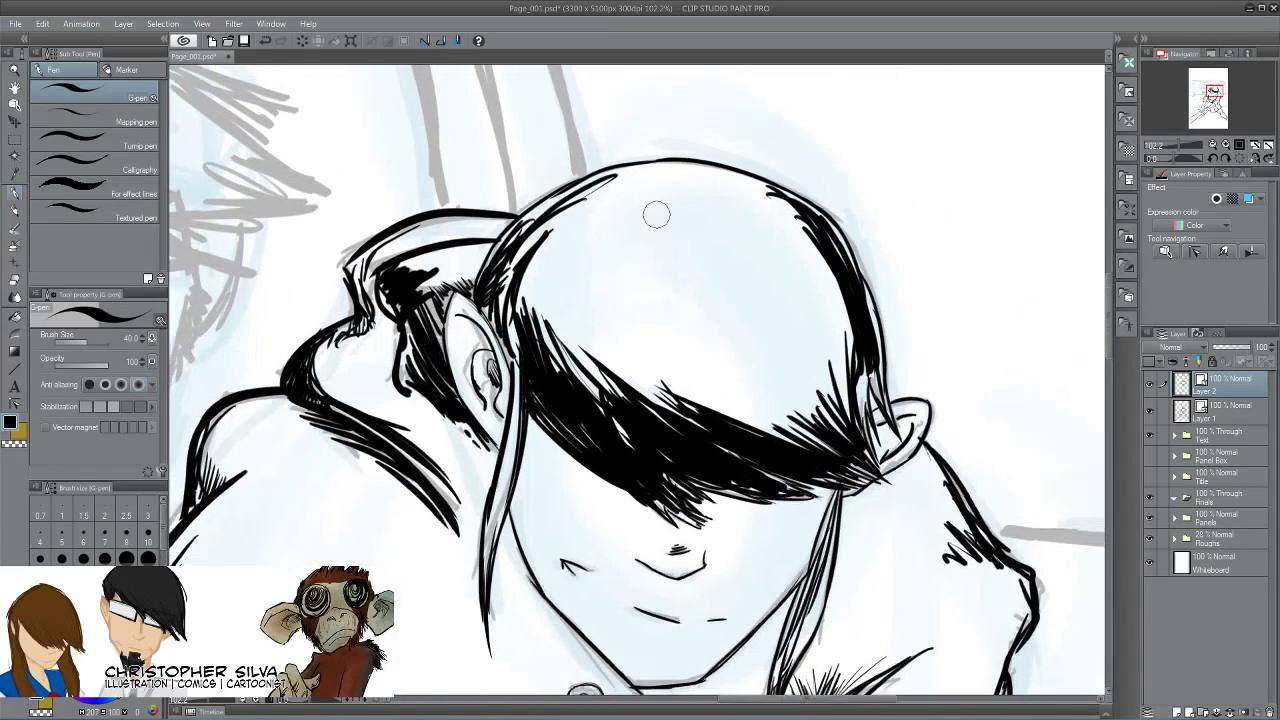
{"action": "mouse_move", "coordinate": [762, 205]}
{"action": "left_mouse_down"}
{"action": "mouse_move", "coordinate": [835, 292]}
{"action": "mouse_move", "coordinate": [790, 229]}
{"action": "mouse_move", "coordinate": [855, 370]}
{"action": "left_mouse_up"}
{"action": "left_click_drag", "start_coordinate": [815, 285], "coordinate": [845, 382]}
{"action": "left_click_drag", "start_coordinate": [620, 158], "coordinate": [790, 205]}
{"action": "mouse_move", "coordinate": [665, 170]}
{"action": "left_mouse_down"}
{"action": "mouse_move", "coordinate": [715, 192]}
{"action": "mouse_move", "coordinate": [582, 208]}
{"action": "mouse_move", "coordinate": [515, 262]}
{"action": "left_mouse_up"}
{"action": "mouse_move", "coordinate": [555, 220]}
{"action": "left_mouse_down"}
{"action": "mouse_move", "coordinate": [515, 305]}
{"action": "mouse_move", "coordinate": [500, 275]}
{"action": "mouse_move", "coordinate": [538, 220]}
{"action": "mouse_move", "coordinate": [505, 246]}
{"action": "mouse_move", "coordinate": [519, 246]}
{"action": "left_mouse_up"}
Reduce the G-pen to size 20 and ink finer hair strands along both sides of the head.
{"action": "key", "text": "bracketleft"}
{"action": "key", "text": "bracketleft"}
{"action": "key", "text": "bracketleft"}
{"action": "mouse_move", "coordinate": [526, 322]}
{"action": "left_mouse_down"}
{"action": "mouse_move", "coordinate": [541, 268]}
{"action": "mouse_move", "coordinate": [545, 294]}
{"action": "left_mouse_up"}
{"action": "mouse_move", "coordinate": [735, 197]}
{"action": "left_mouse_down"}
{"action": "mouse_move", "coordinate": [799, 241]}
{"action": "mouse_move", "coordinate": [835, 285]}
{"action": "left_mouse_up"}
{"action": "left_click_drag", "start_coordinate": [795, 236], "coordinate": [855, 314]}
{"action": "mouse_move", "coordinate": [792, 248]}
{"action": "left_mouse_down"}
{"action": "mouse_move", "coordinate": [844, 391]}
{"action": "mouse_move", "coordinate": [858, 360]}
{"action": "mouse_move", "coordinate": [870, 442]}
{"action": "left_mouse_up"}
{"action": "mouse_move", "coordinate": [856, 352]}
{"action": "left_mouse_down"}
{"action": "mouse_move", "coordinate": [860, 439]}
{"action": "mouse_move", "coordinate": [839, 363]}
{"action": "mouse_move", "coordinate": [826, 366]}
{"action": "mouse_move", "coordinate": [817, 428]}
{"action": "left_mouse_up"}
Build up the hatched shadow along the right-hand sleeve's crease and down the chest to the hoodie hem.
{"action": "left_click_drag", "start_coordinate": [719, 399], "coordinate": [677, 300]}
{"action": "left_click_drag", "start_coordinate": [833, 358], "coordinate": [799, 252]}
{"action": "mouse_move", "coordinate": [806, 452]}
{"action": "left_mouse_down"}
{"action": "mouse_move", "coordinate": [792, 484]}
{"action": "mouse_move", "coordinate": [760, 494]}
{"action": "left_mouse_up"}
{"action": "left_click_drag", "start_coordinate": [762, 450], "coordinate": [726, 532]}
{"action": "mouse_move", "coordinate": [732, 466]}
{"action": "left_mouse_down"}
{"action": "mouse_move", "coordinate": [710, 553]}
{"action": "mouse_move", "coordinate": [747, 354]}
{"action": "mouse_move", "coordinate": [722, 386]}
{"action": "left_mouse_up"}
{"action": "left_click_drag", "start_coordinate": [736, 314], "coordinate": [708, 418]}
{"action": "left_click_drag", "start_coordinate": [718, 348], "coordinate": [684, 440]}
{"action": "mouse_move", "coordinate": [702, 390]}
{"action": "left_mouse_down"}
{"action": "mouse_move", "coordinate": [674, 486]}
{"action": "mouse_move", "coordinate": [648, 452]}
{"action": "mouse_move", "coordinate": [578, 468]}
{"action": "left_mouse_up"}
{"action": "mouse_move", "coordinate": [608, 508]}
{"action": "left_mouse_down"}
{"action": "mouse_move", "coordinate": [562, 484]}
{"action": "mouse_move", "coordinate": [546, 494]}
{"action": "left_mouse_up"}
{"action": "scroll", "coordinate": [567, 528], "scroll_direction": "down", "scroll_amount": 3}
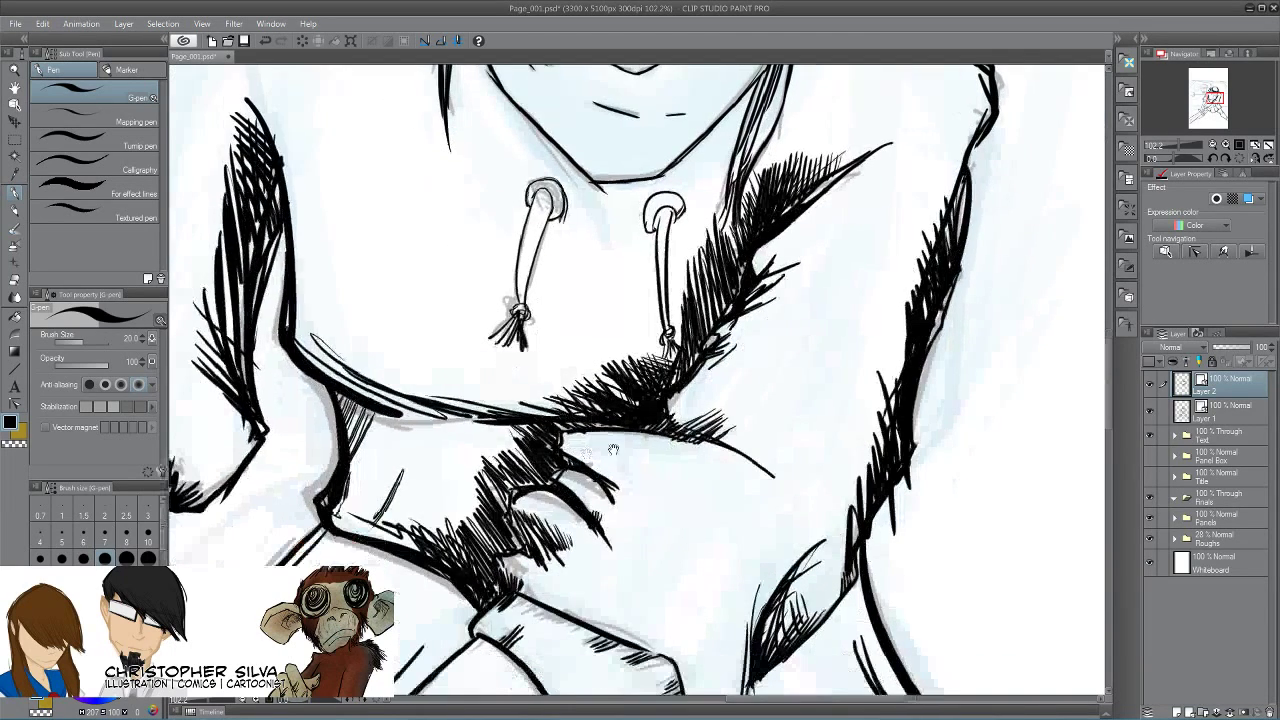
Thicken the left-hand underarm line and add hatching along that sleeve's outer edge and inner crease.
{"action": "mouse_move", "coordinate": [704, 436]}
{"action": "left_mouse_down"}
{"action": "mouse_move", "coordinate": [672, 390]}
{"action": "mouse_move", "coordinate": [654, 390]}
{"action": "left_mouse_up"}
{"action": "left_click_drag", "start_coordinate": [339, 506], "coordinate": [639, 591]}
{"action": "left_click_drag", "start_coordinate": [564, 207], "coordinate": [608, 362]}
{"action": "mouse_move", "coordinate": [582, 240]}
{"action": "left_mouse_down"}
{"action": "mouse_move", "coordinate": [592, 405]}
{"action": "mouse_move", "coordinate": [606, 380]}
{"action": "left_mouse_up"}
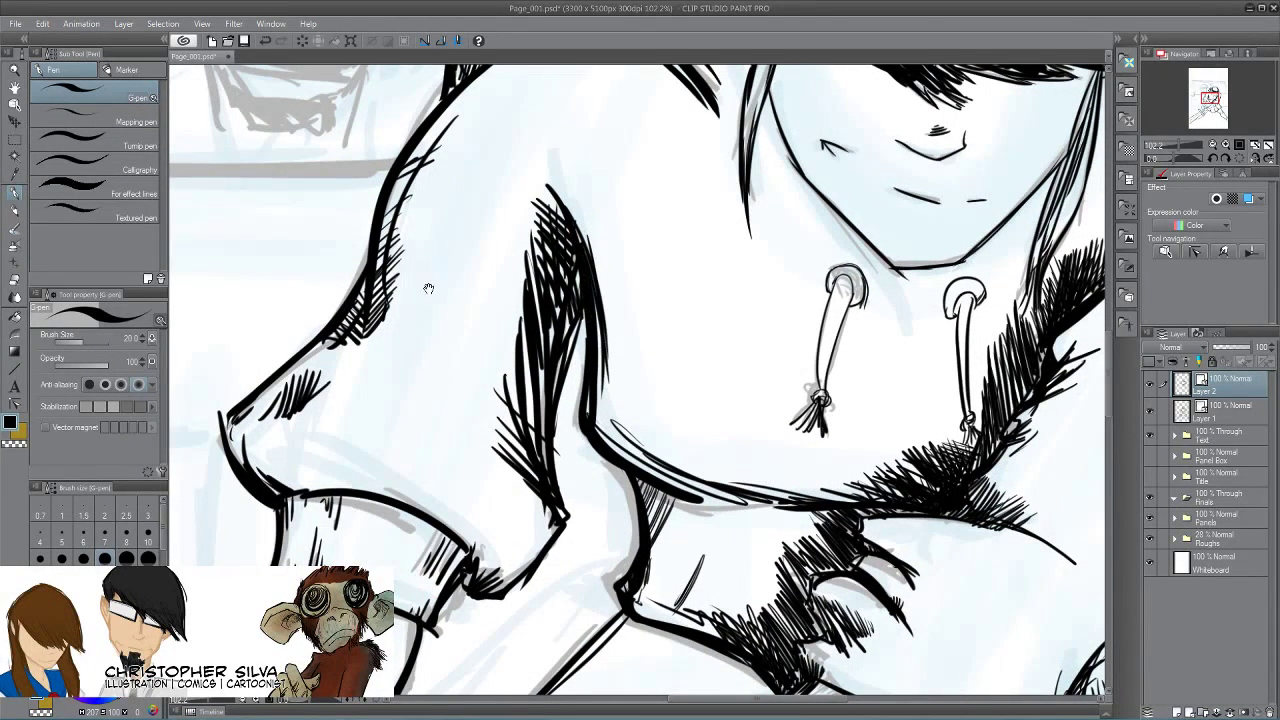
{"action": "left_click_drag", "start_coordinate": [428, 288], "coordinate": [440, 415]}
{"action": "left_click_drag", "start_coordinate": [503, 316], "coordinate": [474, 410]}
{"action": "left_click_drag", "start_coordinate": [472, 262], "coordinate": [398, 374]}
{"action": "left_click_drag", "start_coordinate": [442, 350], "coordinate": [400, 380]}
{"action": "left_click_drag", "start_coordinate": [540, 375], "coordinate": [570, 465]}
{"action": "mouse_move", "coordinate": [555, 420]}
{"action": "left_mouse_down"}
{"action": "mouse_move", "coordinate": [582, 490]}
{"action": "mouse_move", "coordinate": [588, 470]}
{"action": "left_mouse_up"}
Hatch the upper and left edges of the long panel between the forearms, just below the waistband.
{"action": "mouse_move", "coordinate": [706, 320]}
{"action": "left_mouse_down"}
{"action": "mouse_move", "coordinate": [650, 304]}
{"action": "mouse_move", "coordinate": [620, 275]}
{"action": "mouse_move", "coordinate": [637, 259]}
{"action": "left_mouse_up"}
{"action": "left_click_drag", "start_coordinate": [348, 544], "coordinate": [474, 230]}
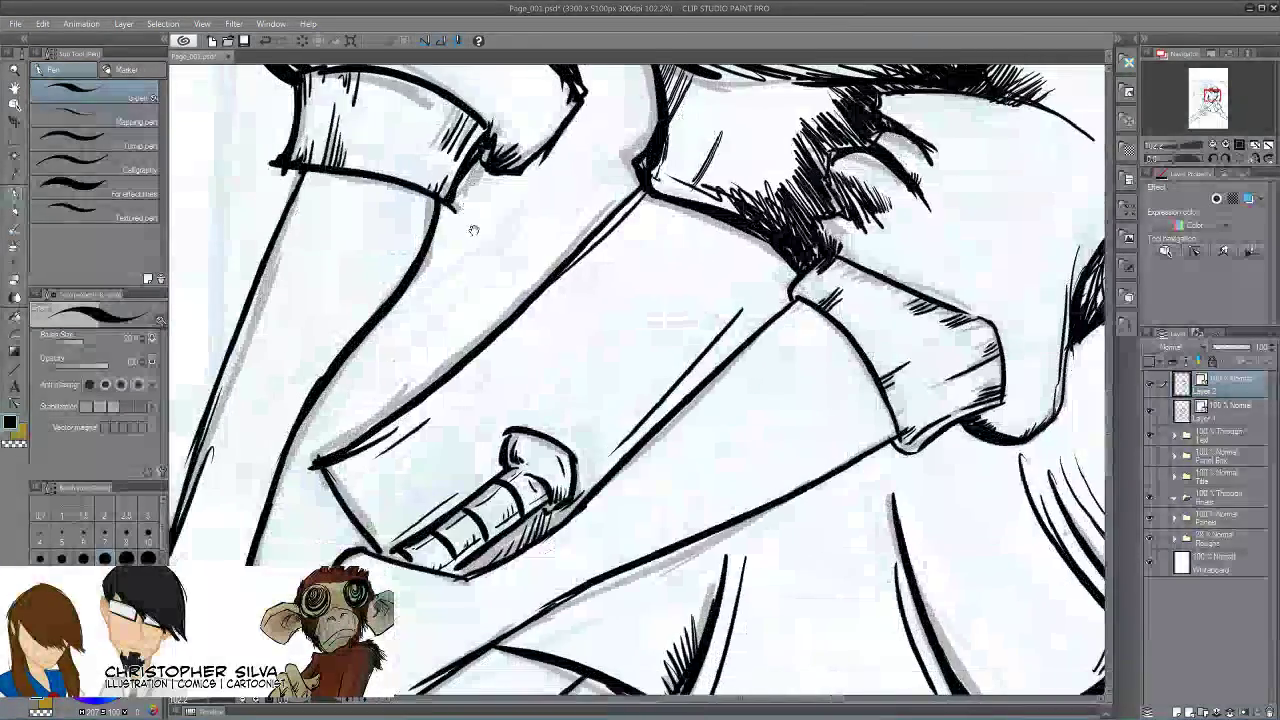
{"action": "left_click_drag", "start_coordinate": [668, 195], "coordinate": [510, 355]}
{"action": "left_click_drag", "start_coordinate": [575, 285], "coordinate": [502, 362]}
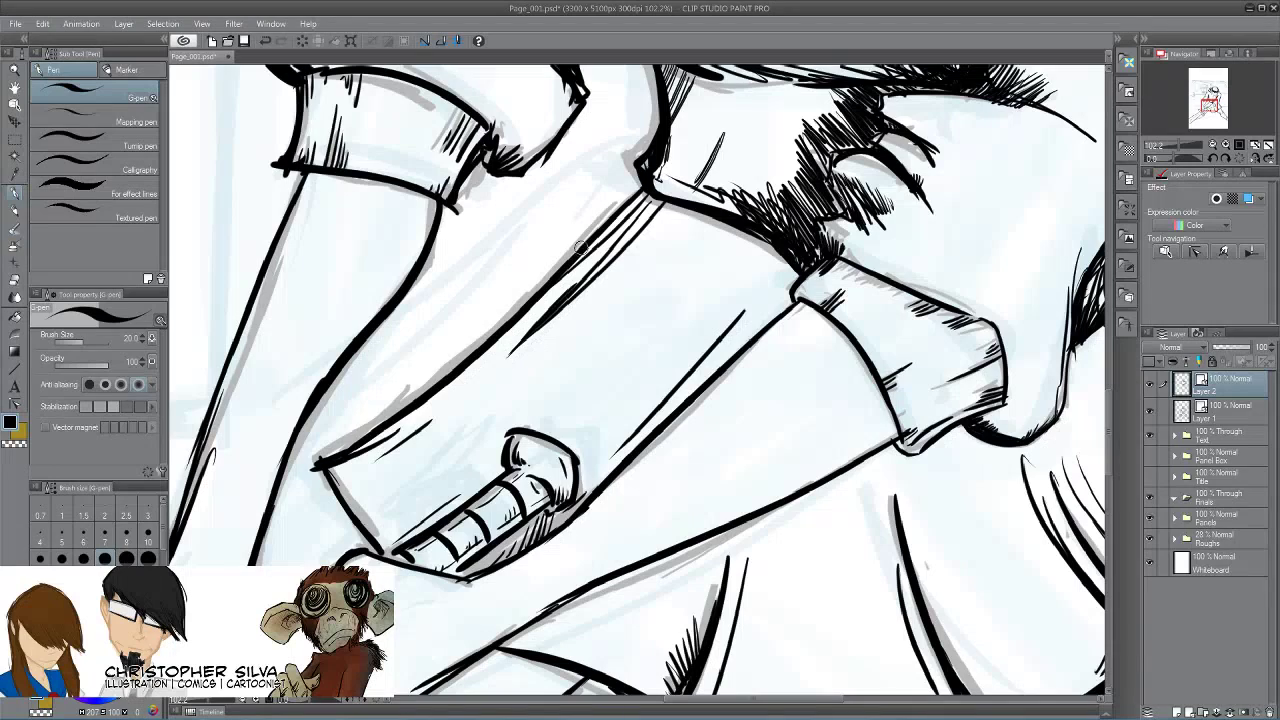
{"action": "mouse_move", "coordinate": [658, 204]}
{"action": "left_mouse_down"}
{"action": "mouse_move", "coordinate": [782, 256]}
{"action": "mouse_move", "coordinate": [788, 290]}
{"action": "left_mouse_up"}
{"action": "mouse_move", "coordinate": [736, 234]}
{"action": "left_mouse_down"}
{"action": "mouse_move", "coordinate": [786, 294]}
{"action": "mouse_move", "coordinate": [776, 282]}
{"action": "left_mouse_up"}
{"action": "mouse_move", "coordinate": [638, 202]}
{"action": "left_mouse_down"}
{"action": "mouse_move", "coordinate": [730, 236]}
{"action": "mouse_move", "coordinate": [630, 198]}
{"action": "left_mouse_up"}
{"action": "mouse_move", "coordinate": [712, 230]}
{"action": "left_mouse_down"}
{"action": "mouse_move", "coordinate": [620, 210]}
{"action": "mouse_move", "coordinate": [606, 244]}
{"action": "mouse_move", "coordinate": [512, 328]}
{"action": "left_mouse_up"}
{"action": "mouse_move", "coordinate": [534, 328]}
{"action": "left_mouse_down"}
{"action": "mouse_move", "coordinate": [482, 358]}
{"action": "mouse_move", "coordinate": [520, 346]}
{"action": "left_mouse_up"}
{"action": "left_click_drag", "start_coordinate": [514, 346], "coordinate": [460, 376]}
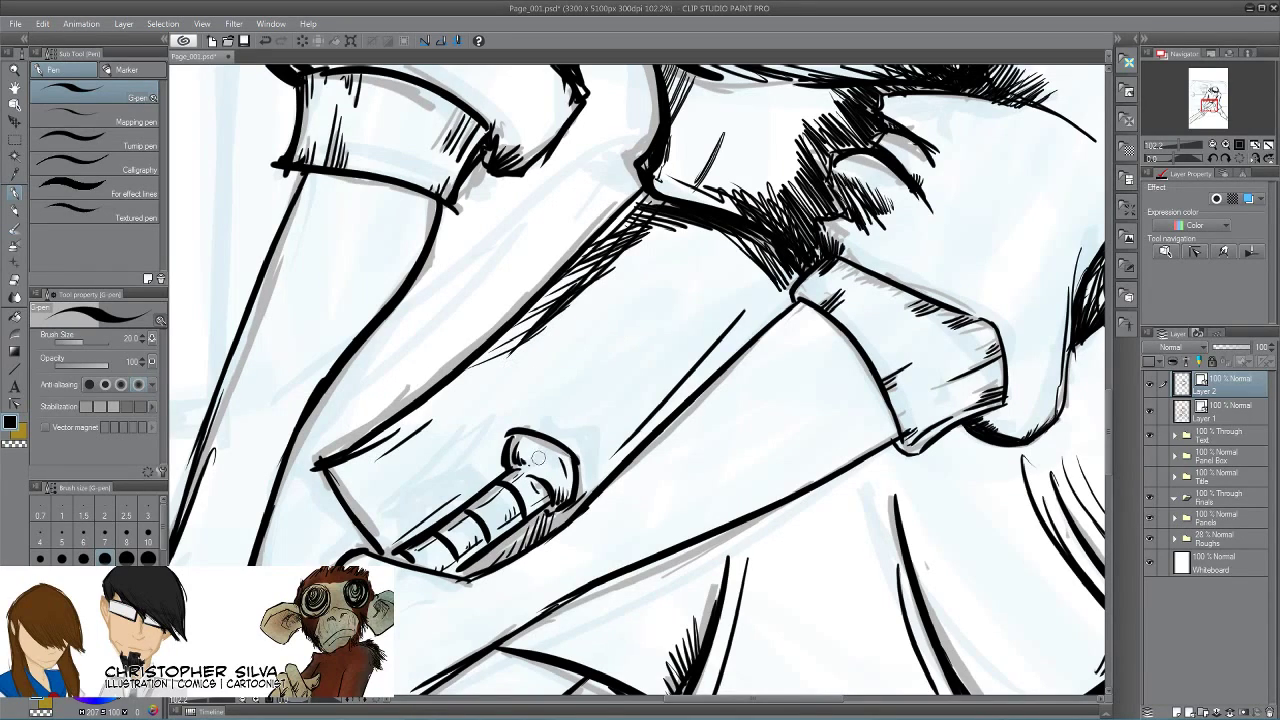
Extend the hatching around the lower-left corner of the panel between the forearms and along its edge beside the fingers.
{"action": "left_click_drag", "start_coordinate": [530, 342], "coordinate": [400, 424]}
{"action": "mouse_move", "coordinate": [464, 398]}
{"action": "left_mouse_down"}
{"action": "mouse_move", "coordinate": [342, 464]}
{"action": "mouse_move", "coordinate": [360, 508]}
{"action": "left_mouse_up"}
{"action": "left_click_drag", "start_coordinate": [338, 464], "coordinate": [376, 528]}
{"action": "mouse_move", "coordinate": [338, 462]}
{"action": "left_mouse_down"}
{"action": "mouse_move", "coordinate": [368, 504]}
{"action": "mouse_move", "coordinate": [370, 470]}
{"action": "left_mouse_up"}
{"action": "left_click_drag", "start_coordinate": [358, 460], "coordinate": [398, 470]}
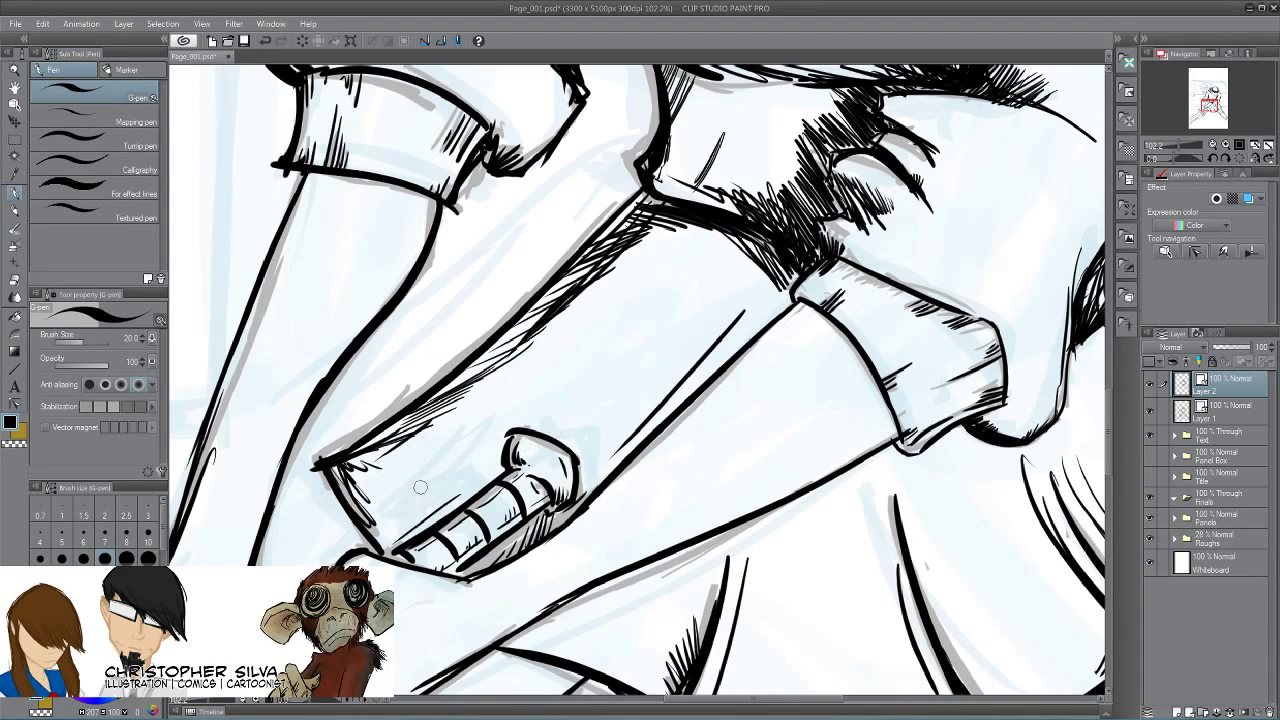
{"action": "mouse_move", "coordinate": [377, 459]}
{"action": "left_mouse_down"}
{"action": "mouse_move", "coordinate": [352, 494]}
{"action": "mouse_move", "coordinate": [371, 526]}
{"action": "mouse_move", "coordinate": [376, 480]}
{"action": "left_mouse_up"}
{"action": "mouse_move", "coordinate": [412, 407]}
{"action": "left_mouse_down"}
{"action": "mouse_move", "coordinate": [462, 398]}
{"action": "mouse_move", "coordinate": [358, 462]}
{"action": "left_mouse_up"}
{"action": "mouse_move", "coordinate": [655, 406]}
{"action": "left_mouse_down"}
{"action": "mouse_move", "coordinate": [648, 368]}
{"action": "mouse_move", "coordinate": [570, 470]}
{"action": "left_mouse_up"}
{"action": "mouse_move", "coordinate": [575, 462]}
{"action": "left_mouse_down"}
{"action": "mouse_move", "coordinate": [536, 518]}
{"action": "mouse_move", "coordinate": [483, 540]}
{"action": "left_mouse_up"}
Cross-hatch the shadow on the left-hand thigh beneath the skirt hem and darken the crease at the knee.
{"action": "mouse_move", "coordinate": [568, 550]}
{"action": "left_mouse_down"}
{"action": "mouse_move", "coordinate": [496, 600]}
{"action": "mouse_move", "coordinate": [543, 386]}
{"action": "left_mouse_up"}
{"action": "mouse_move", "coordinate": [413, 395]}
{"action": "left_mouse_down"}
{"action": "mouse_move", "coordinate": [417, 442]}
{"action": "mouse_move", "coordinate": [393, 377]}
{"action": "left_mouse_up"}
{"action": "mouse_move", "coordinate": [588, 364]}
{"action": "left_mouse_down"}
{"action": "mouse_move", "coordinate": [597, 377]}
{"action": "mouse_move", "coordinate": [584, 383]}
{"action": "left_mouse_up"}
{"action": "mouse_move", "coordinate": [565, 362]}
{"action": "left_mouse_down"}
{"action": "mouse_move", "coordinate": [575, 384]}
{"action": "mouse_move", "coordinate": [534, 408]}
{"action": "left_mouse_up"}
{"action": "left_click_drag", "start_coordinate": [527, 352], "coordinate": [550, 411]}
{"action": "left_click_drag", "start_coordinate": [521, 358], "coordinate": [534, 419]}
{"action": "left_click_drag", "start_coordinate": [515, 373], "coordinate": [517, 437]}
{"action": "left_click_drag", "start_coordinate": [584, 364], "coordinate": [532, 436]}
{"action": "left_click_drag", "start_coordinate": [542, 372], "coordinate": [509, 450]}
{"action": "left_click_drag", "start_coordinate": [523, 396], "coordinate": [496, 467]}
{"action": "mouse_move", "coordinate": [368, 496]}
{"action": "left_mouse_down"}
{"action": "mouse_move", "coordinate": [488, 460]}
{"action": "mouse_move", "coordinate": [568, 384]}
{"action": "mouse_move", "coordinate": [538, 434]}
{"action": "left_mouse_up"}
{"action": "left_click_drag", "start_coordinate": [564, 378], "coordinate": [540, 432]}
{"action": "left_click_drag", "start_coordinate": [562, 384], "coordinate": [546, 420]}
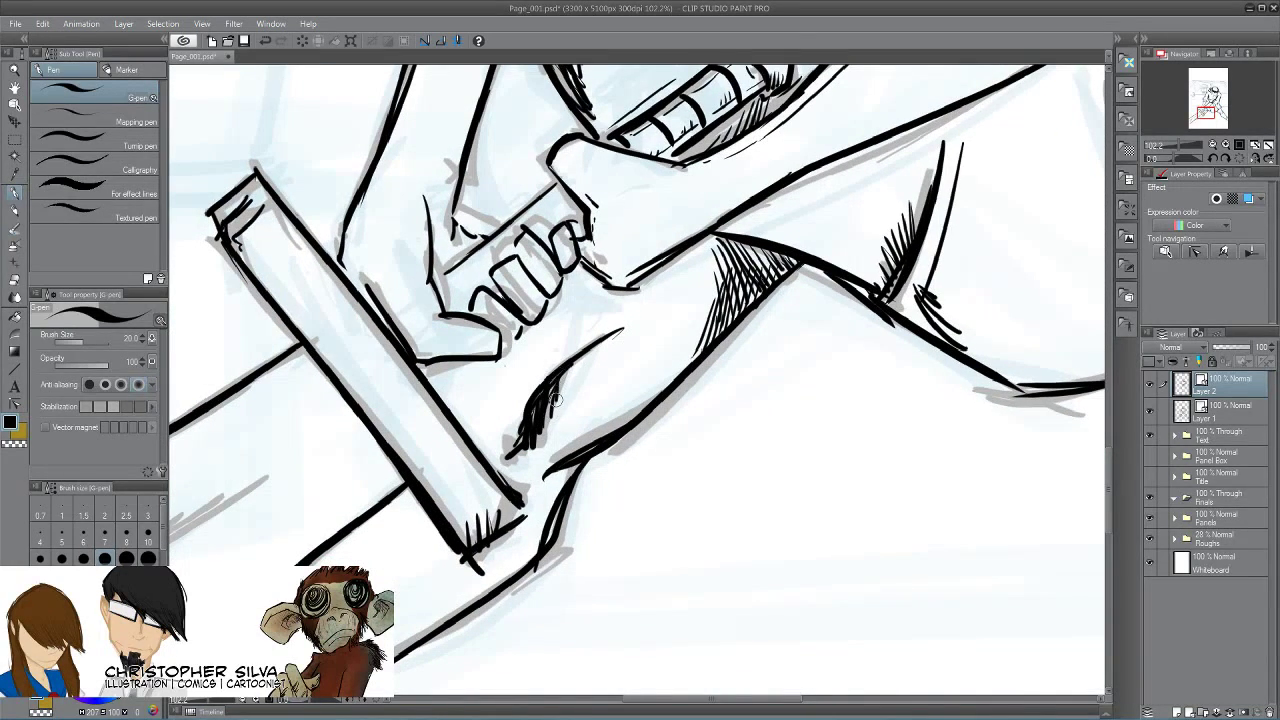
Ink the upper end cap of the sword's crossguard and shade it with dark strokes.
{"action": "left_click_drag", "start_coordinate": [255, 375], "coordinate": [525, 335]}
{"action": "left_click_drag", "start_coordinate": [558, 166], "coordinate": [498, 214]}
{"action": "mouse_move", "coordinate": [523, 122]}
{"action": "left_mouse_down"}
{"action": "mouse_move", "coordinate": [551, 163]}
{"action": "mouse_move", "coordinate": [498, 202]}
{"action": "left_mouse_up"}
{"action": "left_click_drag", "start_coordinate": [496, 156], "coordinate": [484, 188]}
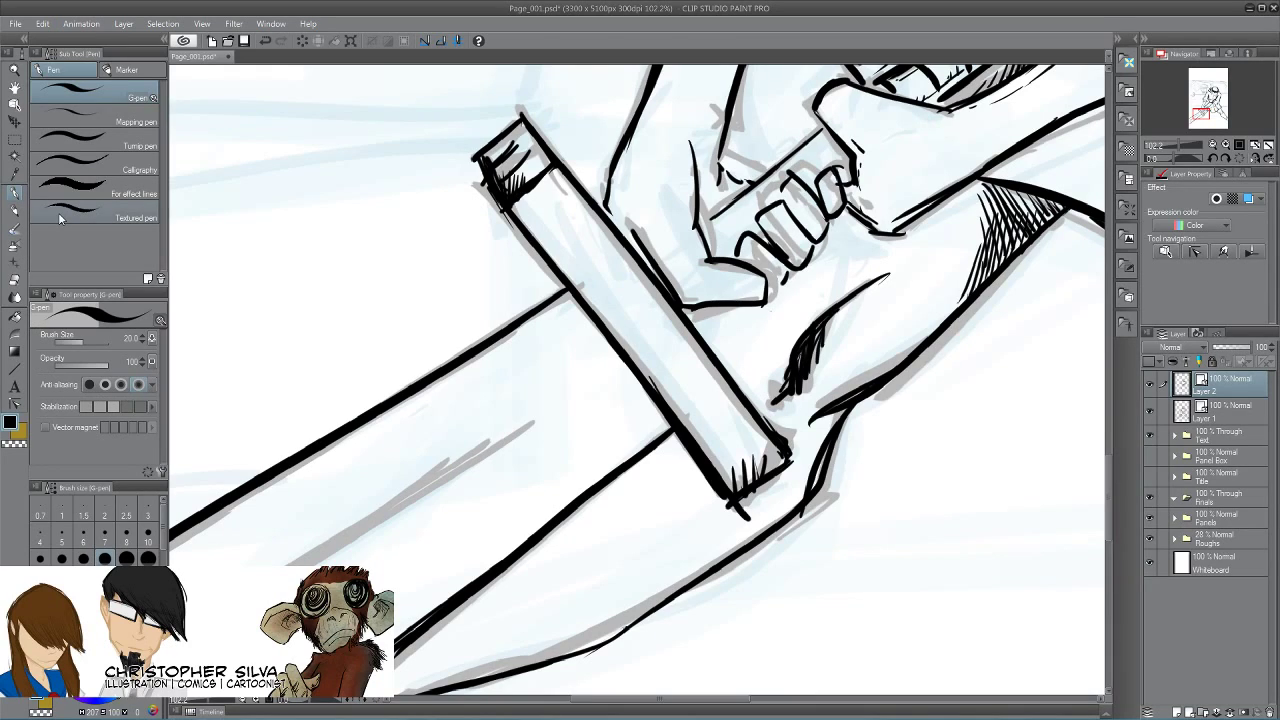
With the G-pen at size 17, ink long vertical lines and hatching down the hoodie's chest on both sides of the neck.
{"action": "left_click", "coordinate": [15, 70]}
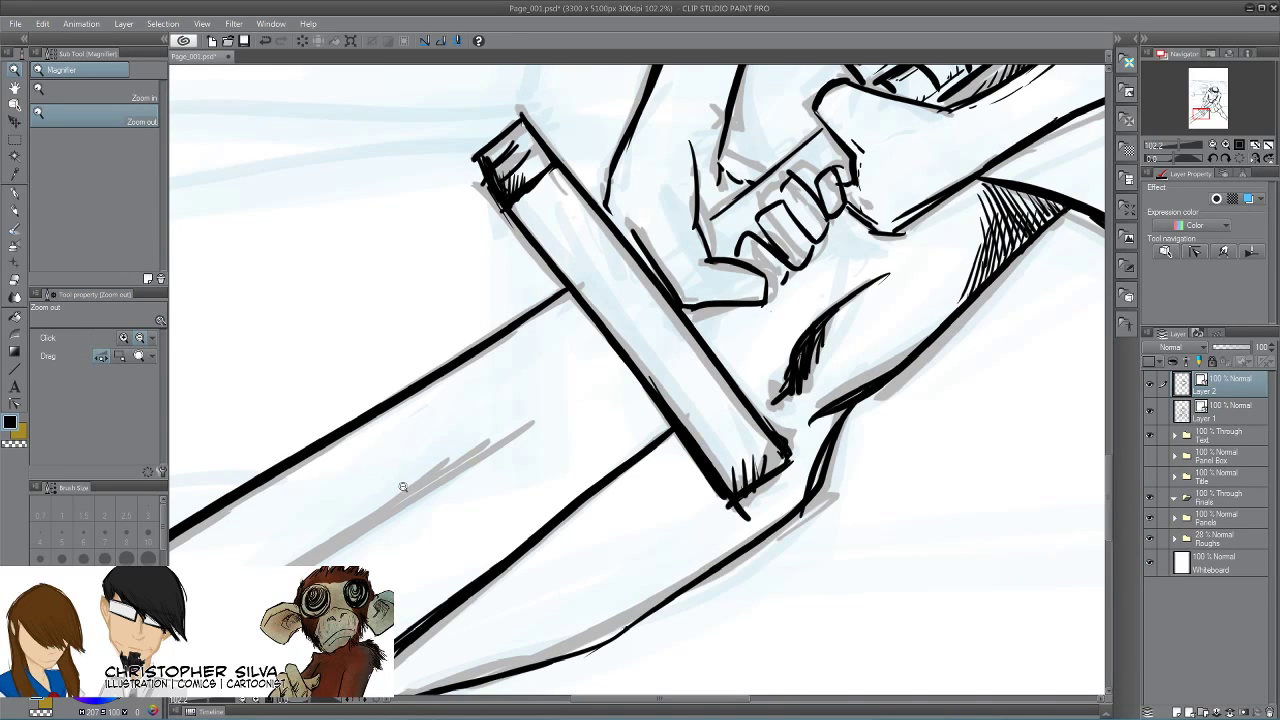
{"action": "left_click_drag", "start_coordinate": [722, 468], "coordinate": [764, 540]}
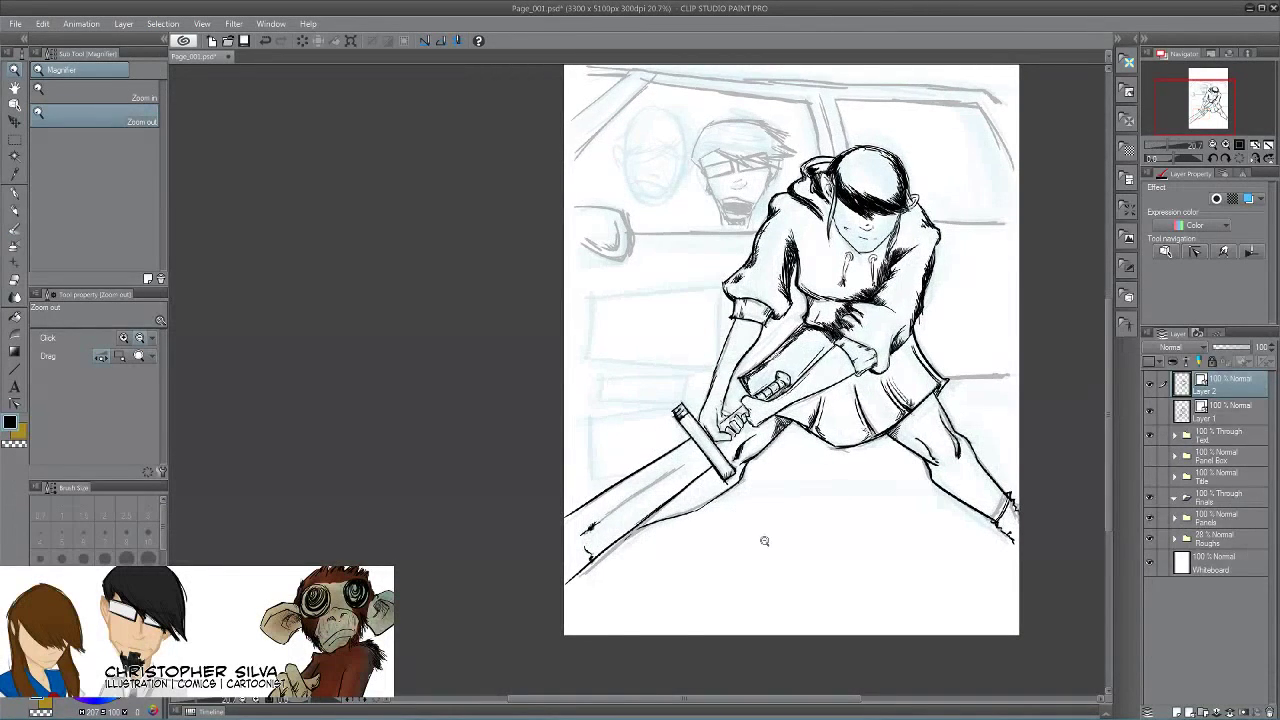
{"action": "left_click_drag", "start_coordinate": [721, 385], "coordinate": [657, 451]}
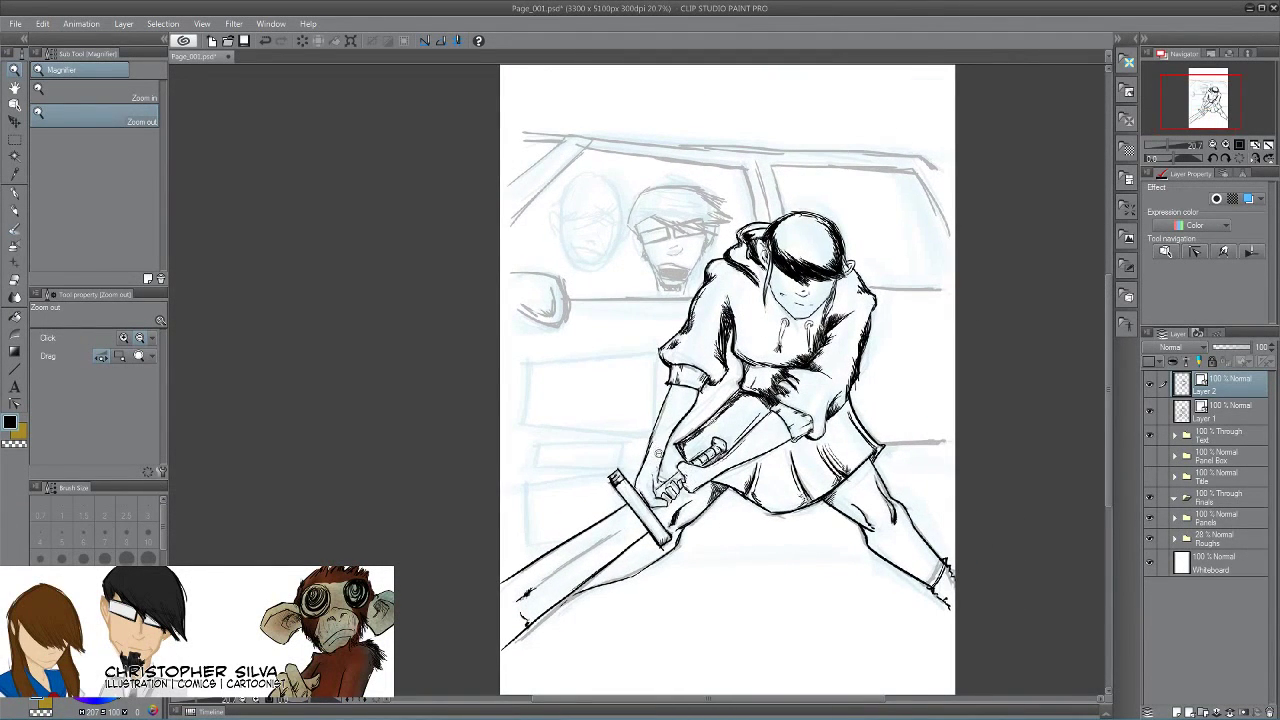
{"action": "mouse_move", "coordinate": [662, 512]}
{"action": "left_mouse_down"}
{"action": "mouse_move", "coordinate": [689, 564]}
{"action": "mouse_move", "coordinate": [651, 617]}
{"action": "left_mouse_up"}
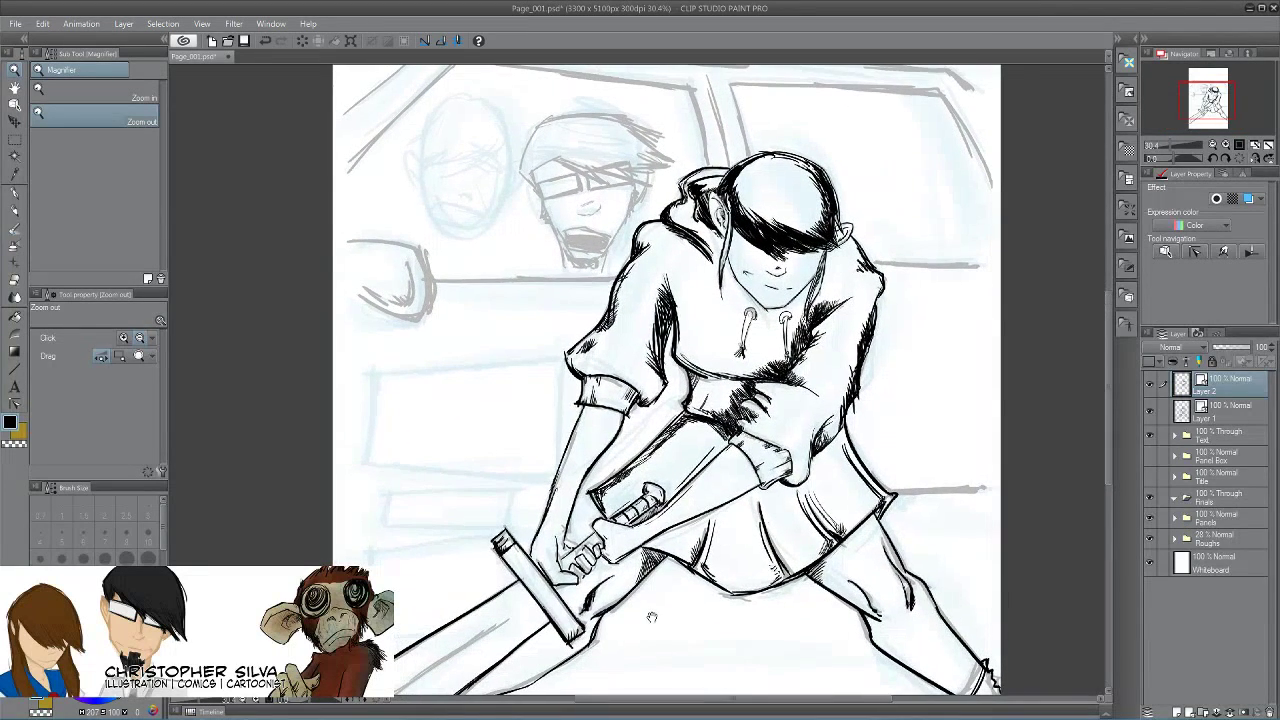
{"action": "left_click_drag", "start_coordinate": [738, 491], "coordinate": [722, 517]}
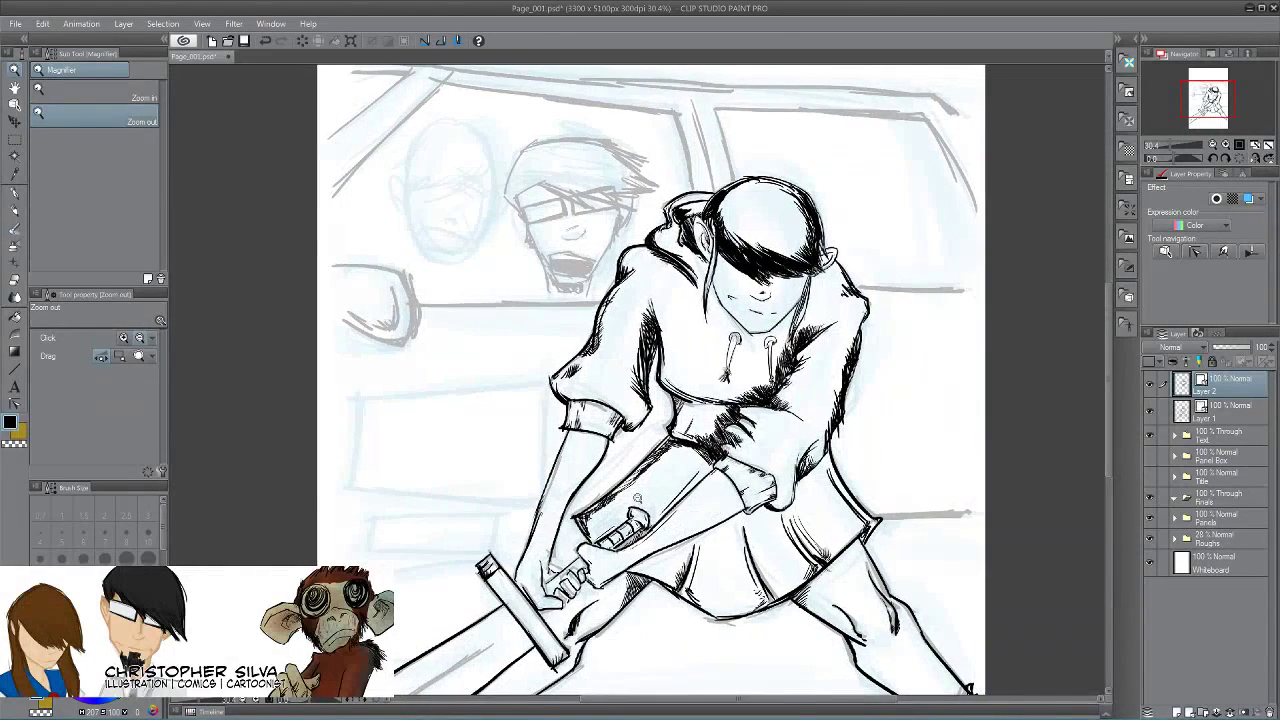
{"action": "left_click", "coordinate": [18, 194]}
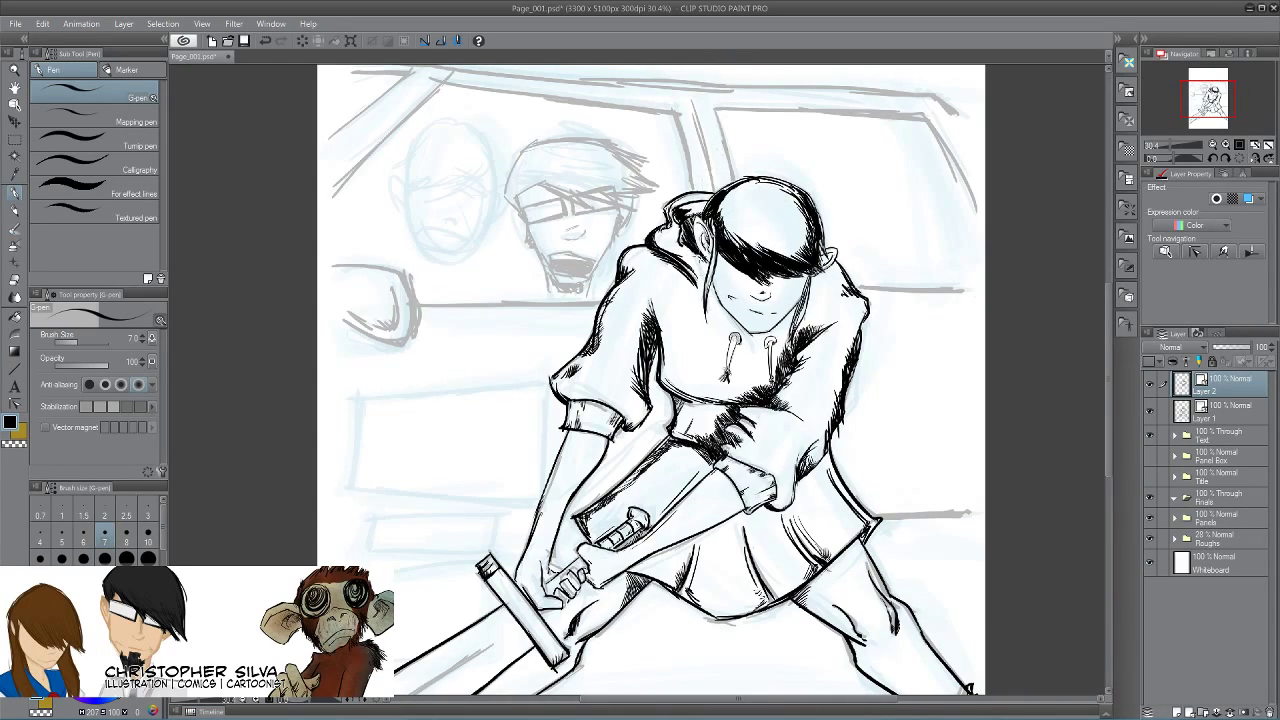
{"action": "mouse_move", "coordinate": [712, 332]}
{"action": "left_mouse_down"}
{"action": "mouse_move", "coordinate": [724, 284]}
{"action": "mouse_move", "coordinate": [744, 332]}
{"action": "left_mouse_up"}
{"action": "key", "text": "bracketright"}
{"action": "key", "text": "bracketright"}
{"action": "key", "text": "bracketright"}
{"action": "key", "text": "bracketright"}
{"action": "key", "text": "bracketright"}
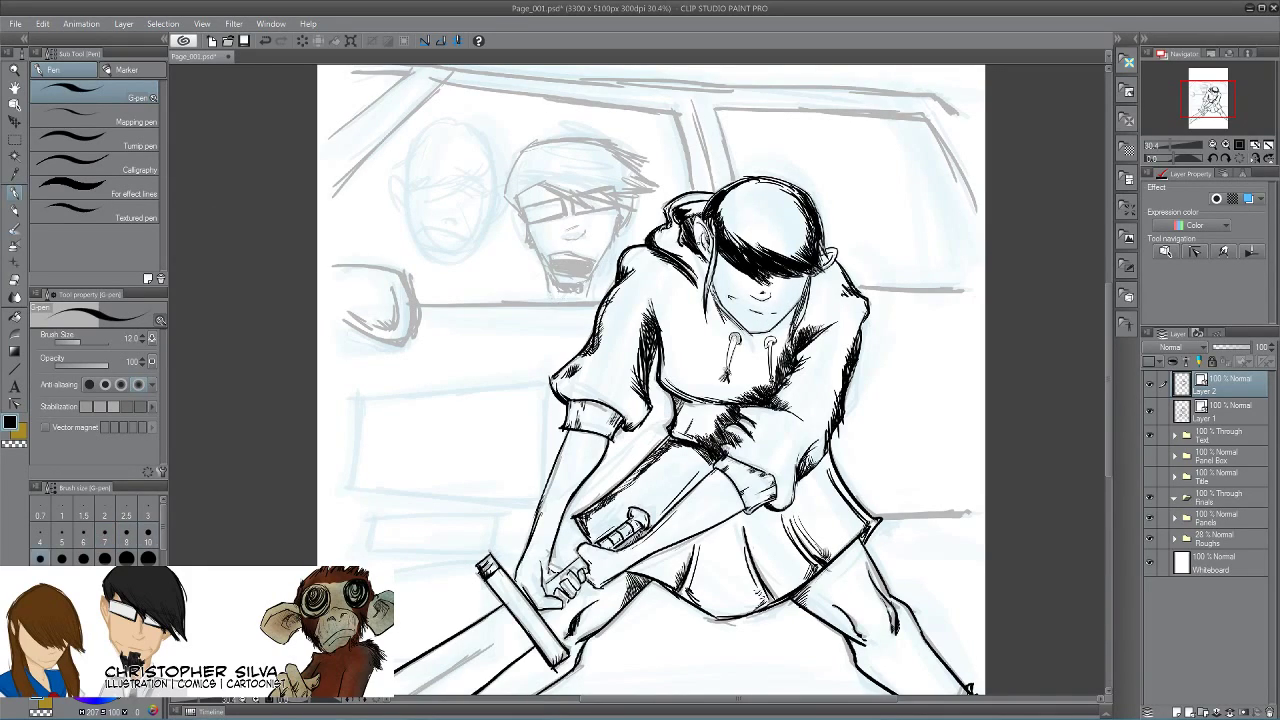
{"action": "left_click_drag", "start_coordinate": [700, 252], "coordinate": [688, 360]}
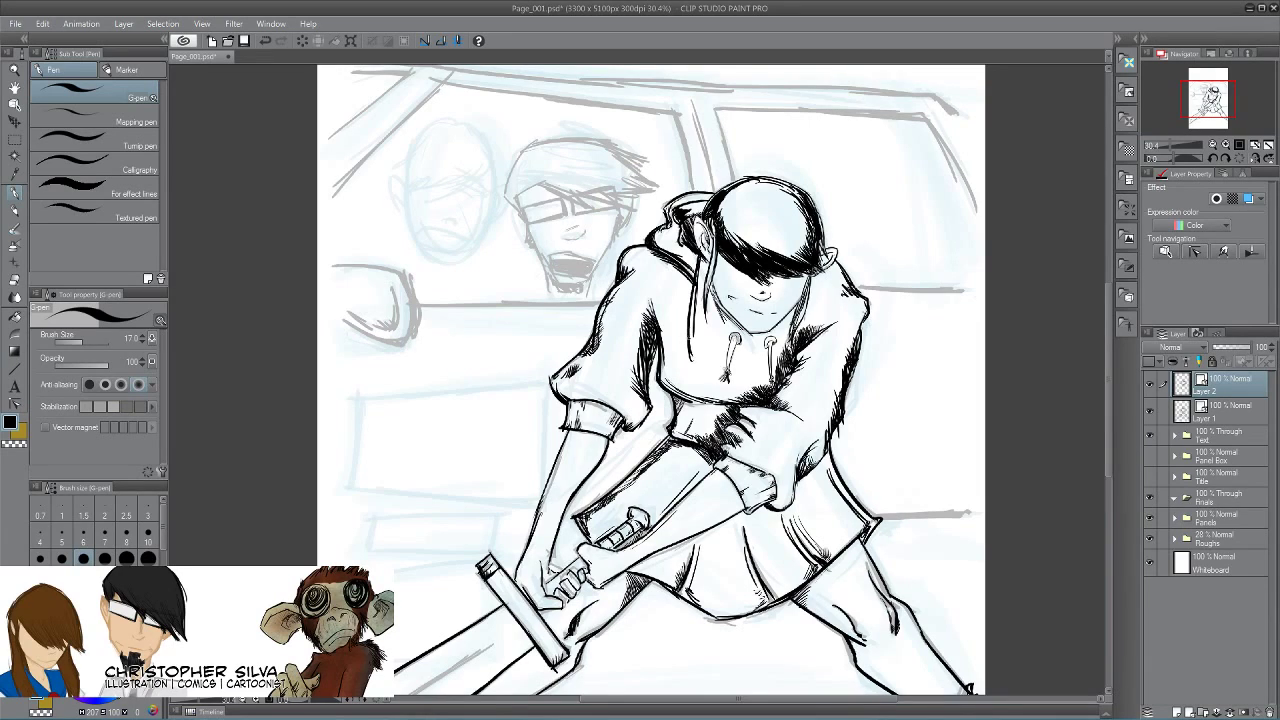
{"action": "left_click_drag", "start_coordinate": [712, 292], "coordinate": [698, 368]}
{"action": "left_click_drag", "start_coordinate": [714, 308], "coordinate": [692, 374]}
{"action": "left_click_drag", "start_coordinate": [690, 306], "coordinate": [676, 392]}
{"action": "left_click_drag", "start_coordinate": [688, 346], "coordinate": [678, 394]}
{"action": "left_click_drag", "start_coordinate": [790, 310], "coordinate": [772, 384]}
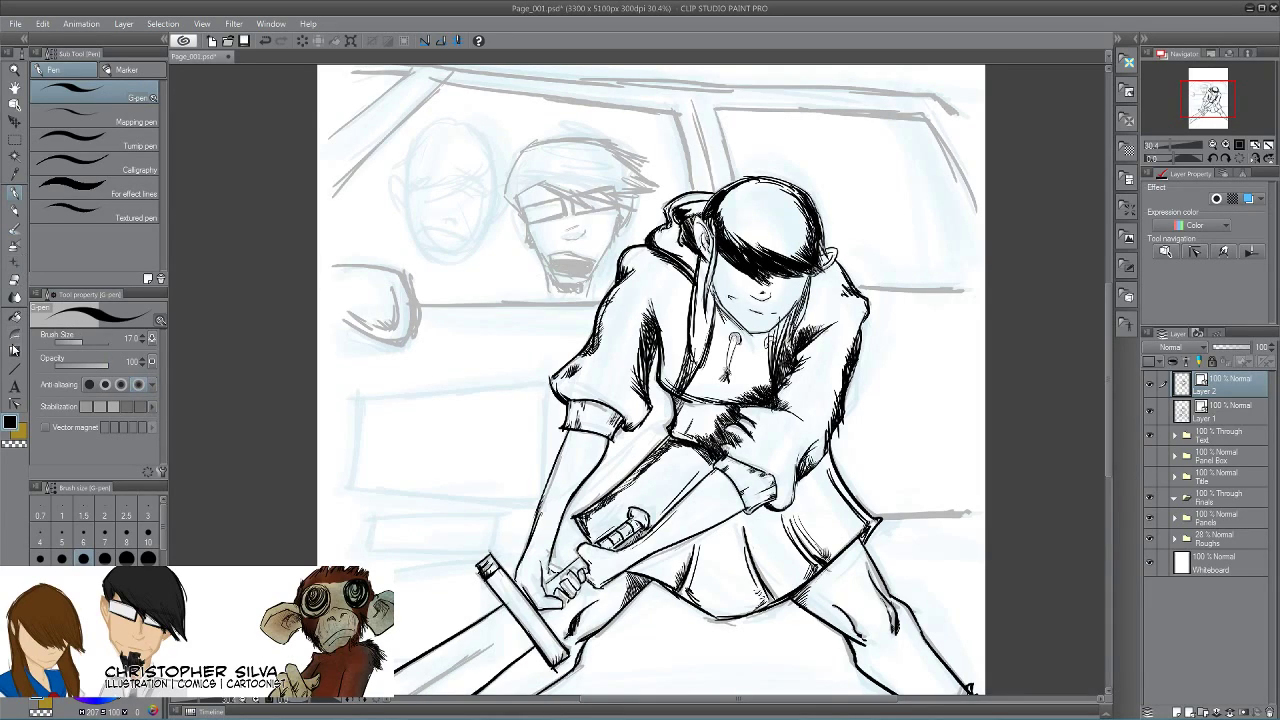
On Layer 1, re-ink the right side of the jawline from the hair to the chin with the G-pen at size 20.
{"action": "left_click", "coordinate": [14, 69]}
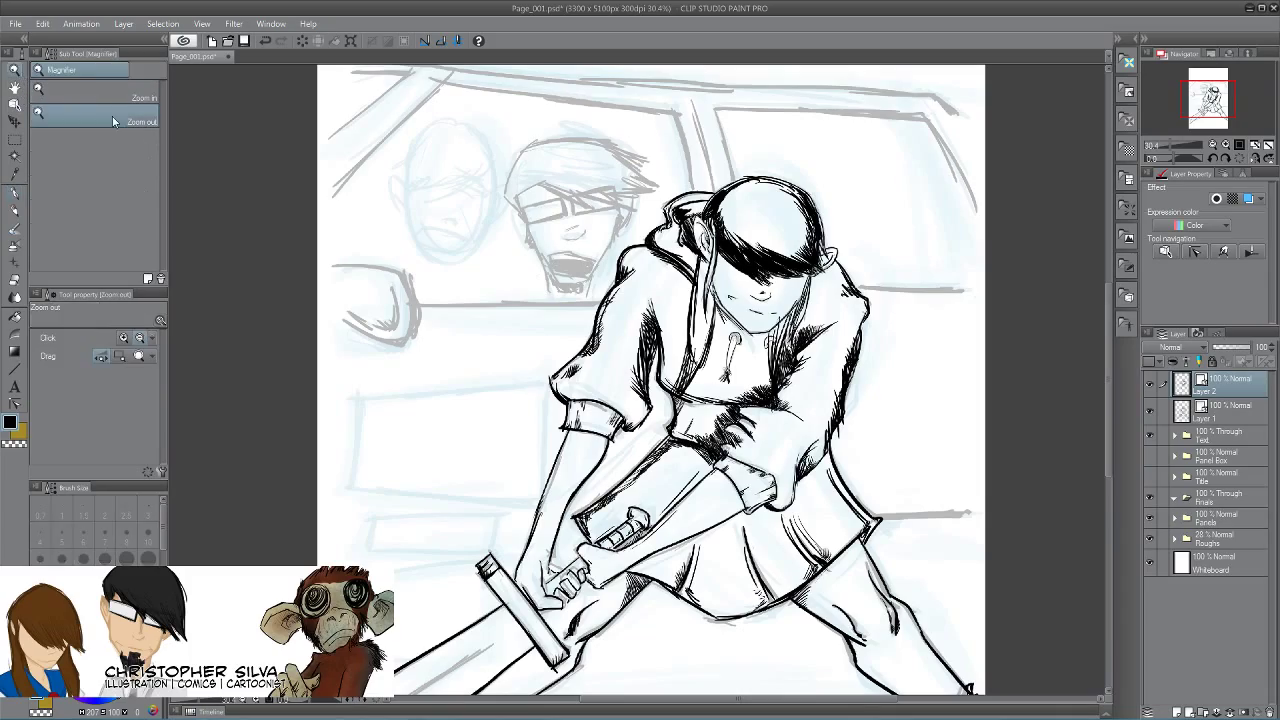
{"action": "left_click_drag", "start_coordinate": [742, 302], "coordinate": [860, 304]}
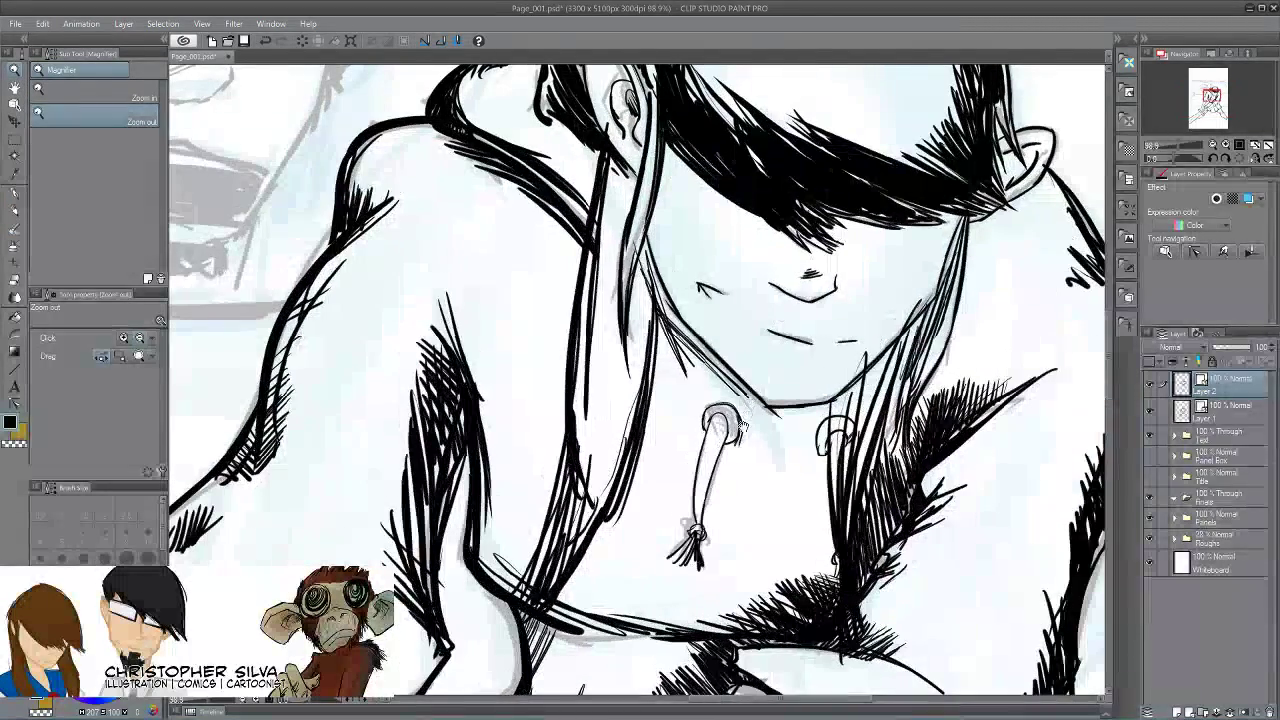
{"action": "left_click_drag", "start_coordinate": [728, 454], "coordinate": [692, 519]}
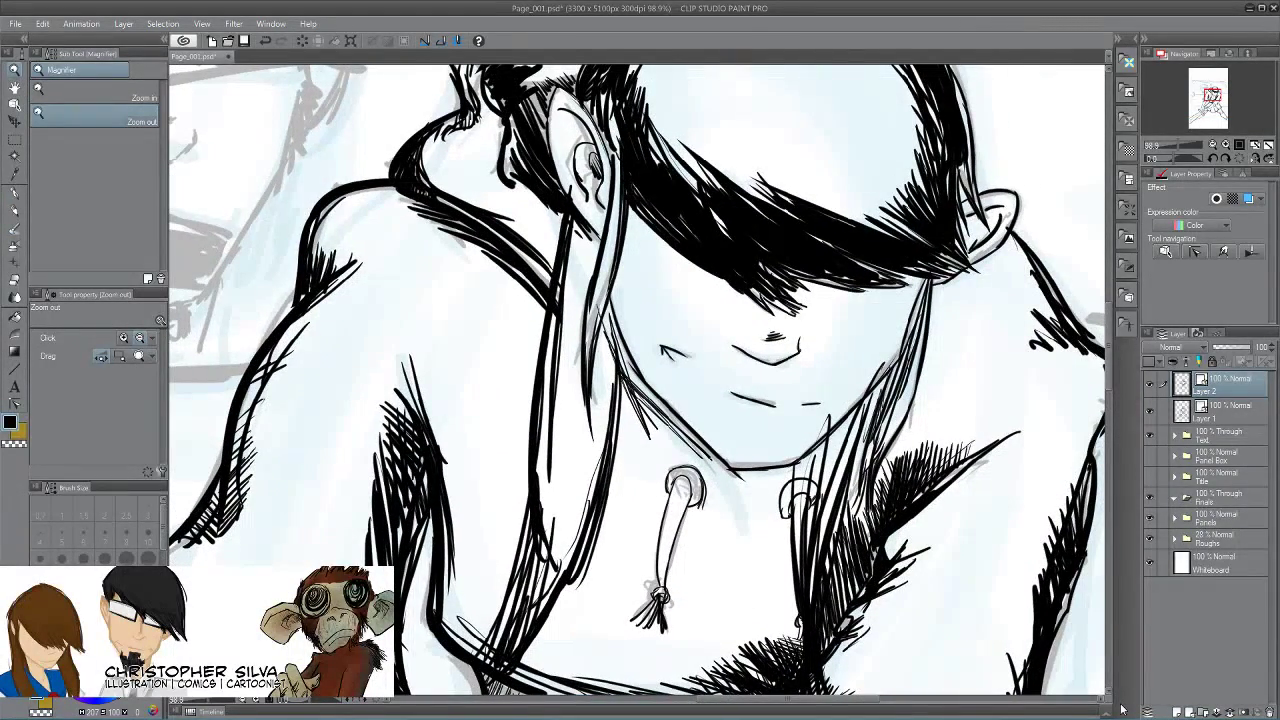
{"action": "left_click", "coordinate": [1228, 421]}
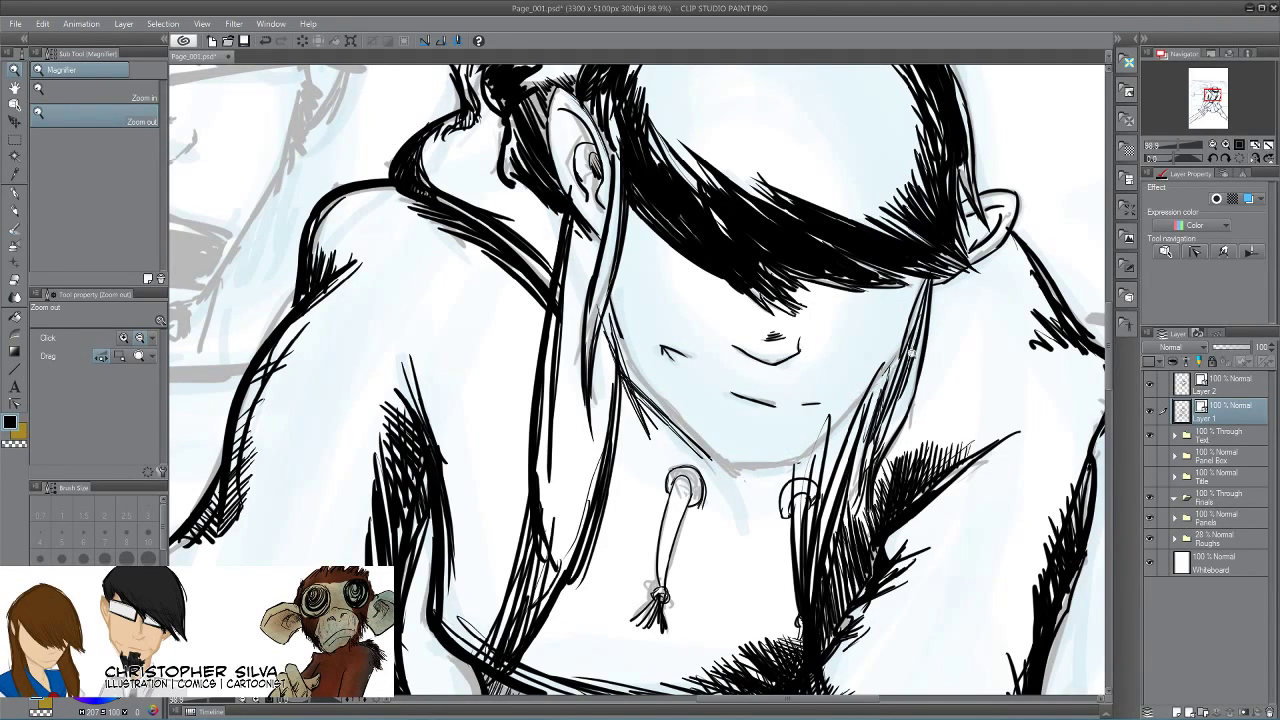
{"action": "left_click", "coordinate": [15, 193]}
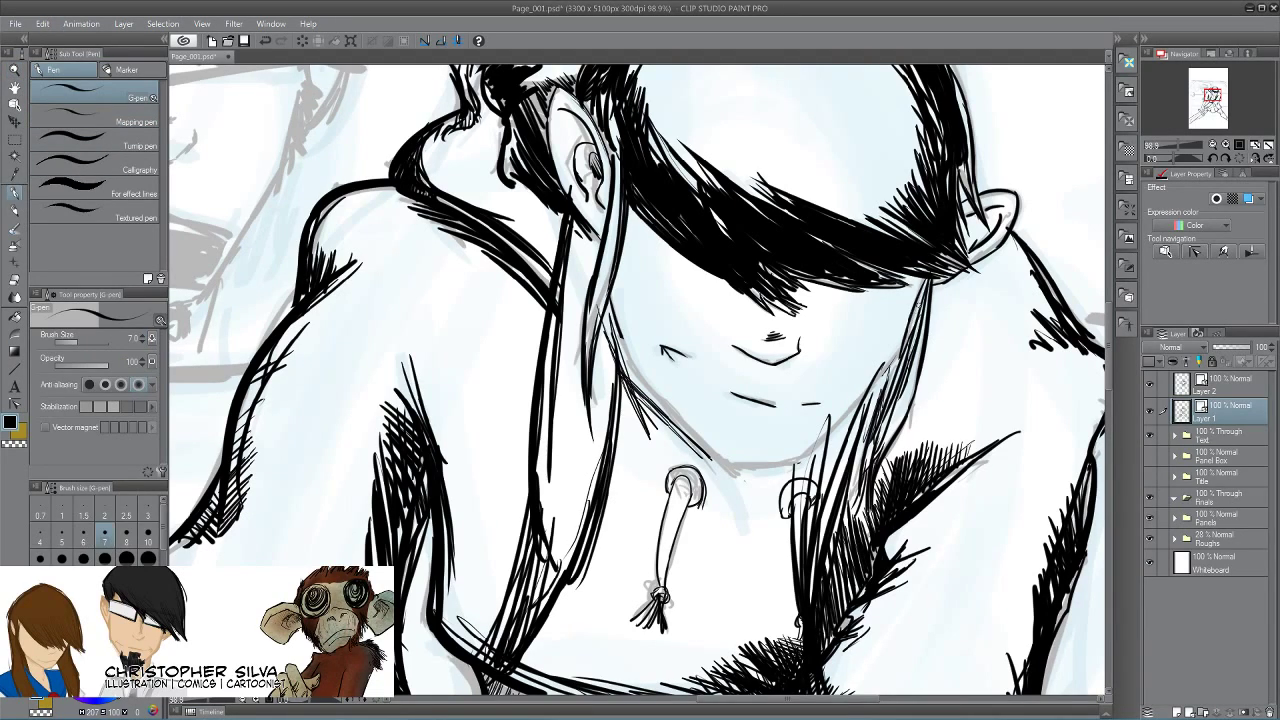
{"action": "key", "text": "bracketright"}
{"action": "key", "text": "bracketright"}
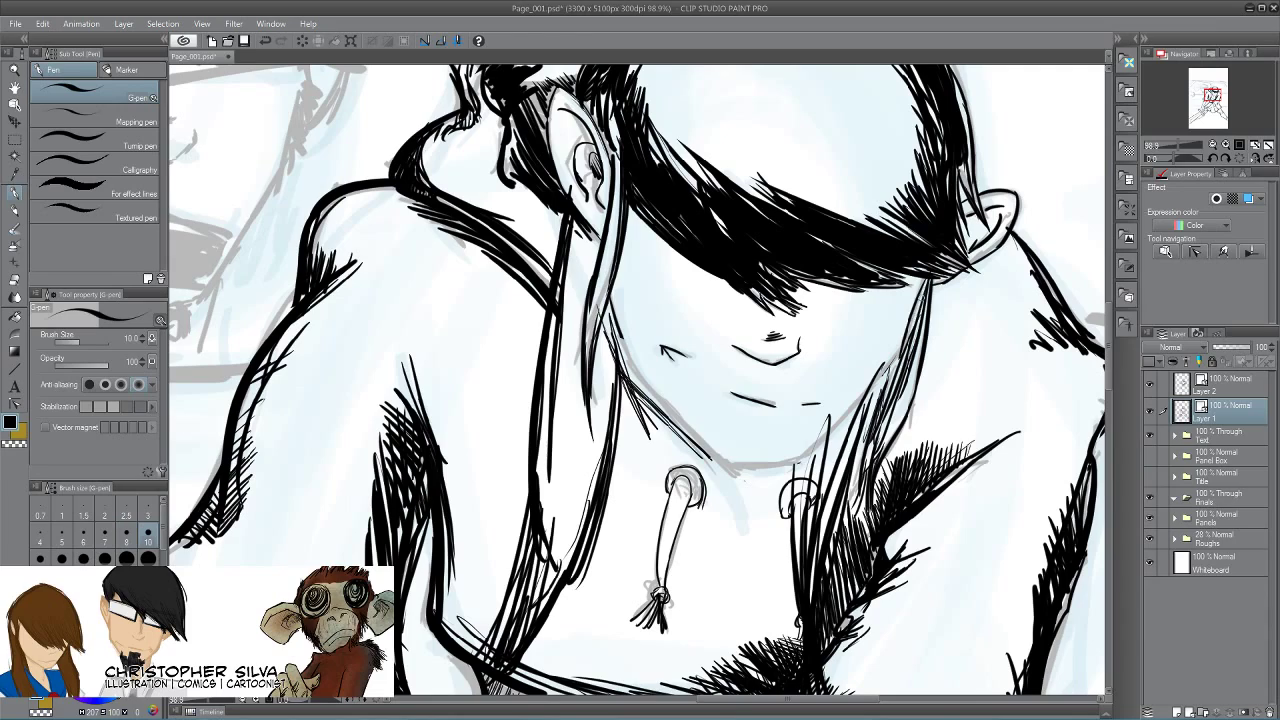
{"action": "left_click_drag", "start_coordinate": [926, 286], "coordinate": [872, 384]}
{"action": "key", "text": "bracketright"}
{"action": "key", "text": "bracketright"}
{"action": "key", "text": "bracketright"}
{"action": "key", "text": "bracketright"}
{"action": "left_click_drag", "start_coordinate": [928, 276], "coordinate": [820, 440]}
{"action": "left_click_drag", "start_coordinate": [896, 342], "coordinate": [808, 452]}
{"action": "left_click_drag", "start_coordinate": [876, 379], "coordinate": [790, 461]}
{"action": "left_click_drag", "start_coordinate": [860, 400], "coordinate": [788, 458]}
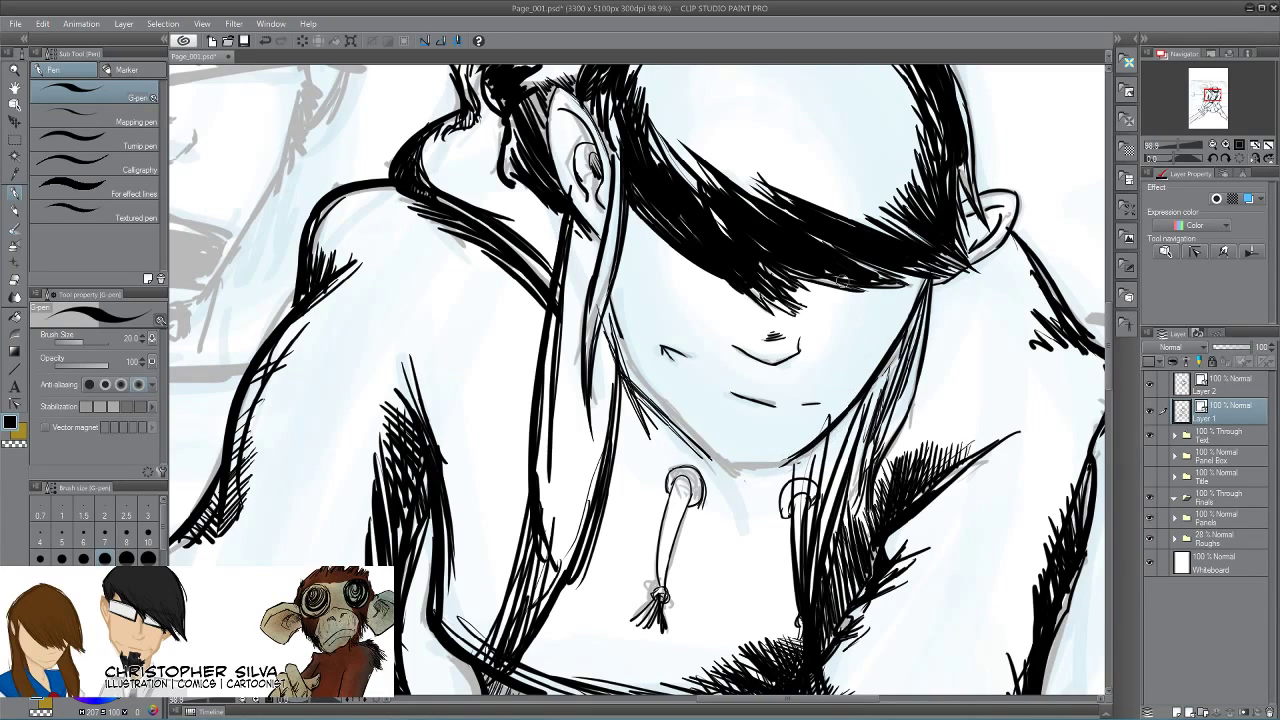
Ink the left side of the jawline down to the chin and strengthen the line on the right side.
{"action": "left_click_drag", "start_coordinate": [612, 326], "coordinate": [734, 449]}
{"action": "left_click_drag", "start_coordinate": [662, 402], "coordinate": [770, 465]}
{"action": "left_click_drag", "start_coordinate": [610, 302], "coordinate": [786, 464]}
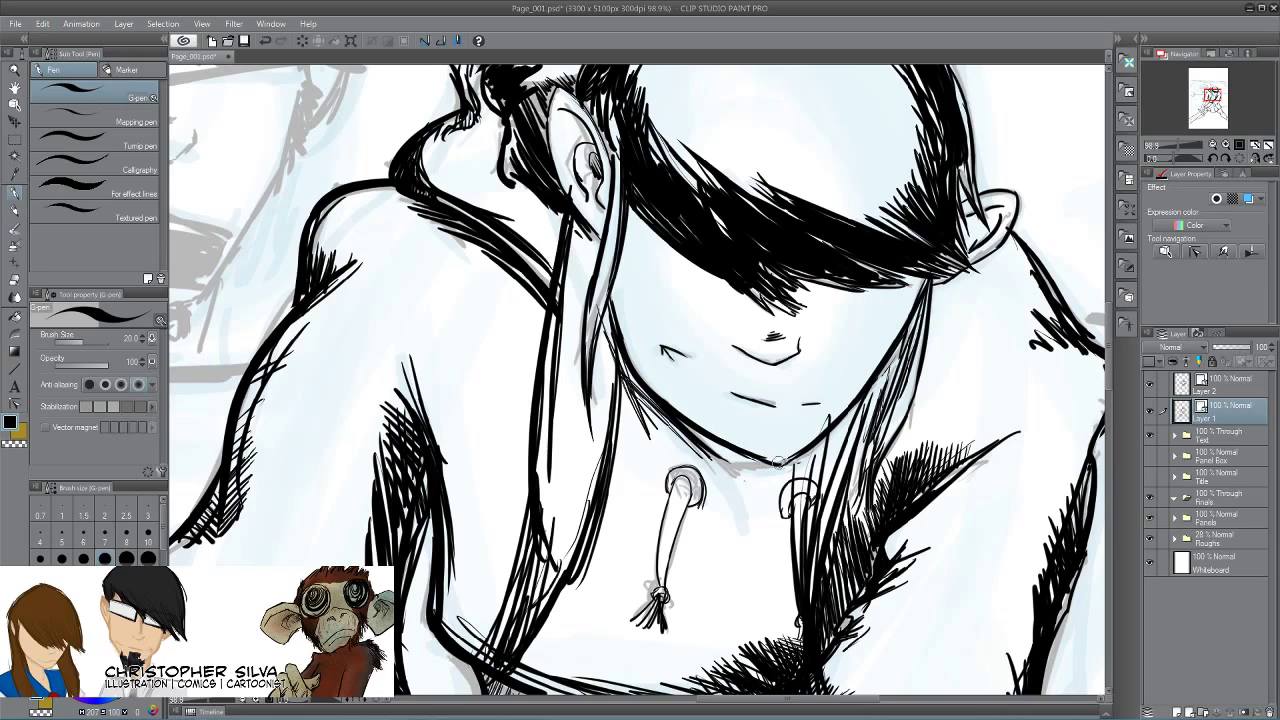
{"action": "left_click_drag", "start_coordinate": [916, 311], "coordinate": [770, 464]}
{"action": "left_click_drag", "start_coordinate": [867, 391], "coordinate": [776, 462]}
Fill the shadow beneath the left jaw and chin with black strokes, ending in a point on the neck.
{"action": "left_click_drag", "start_coordinate": [606, 318], "coordinate": [664, 428]}
{"action": "left_click_drag", "start_coordinate": [620, 356], "coordinate": [690, 442]}
{"action": "mouse_move", "coordinate": [640, 390]}
{"action": "left_mouse_down"}
{"action": "mouse_move", "coordinate": [760, 464]}
{"action": "mouse_move", "coordinate": [726, 462]}
{"action": "left_mouse_up"}
{"action": "left_click_drag", "start_coordinate": [660, 420], "coordinate": [710, 463]}
{"action": "left_click_drag", "start_coordinate": [638, 400], "coordinate": [680, 460]}
{"action": "mouse_move", "coordinate": [620, 374]}
{"action": "left_mouse_down"}
{"action": "mouse_move", "coordinate": [656, 438]}
{"action": "mouse_move", "coordinate": [770, 470]}
{"action": "left_mouse_up"}
{"action": "mouse_move", "coordinate": [666, 440]}
{"action": "left_mouse_down"}
{"action": "mouse_move", "coordinate": [772, 470]}
{"action": "mouse_move", "coordinate": [724, 468]}
{"action": "mouse_move", "coordinate": [738, 498]}
{"action": "left_mouse_up"}
{"action": "left_click_drag", "start_coordinate": [780, 460], "coordinate": [739, 496]}
{"action": "left_click_drag", "start_coordinate": [728, 468], "coordinate": [737, 494]}
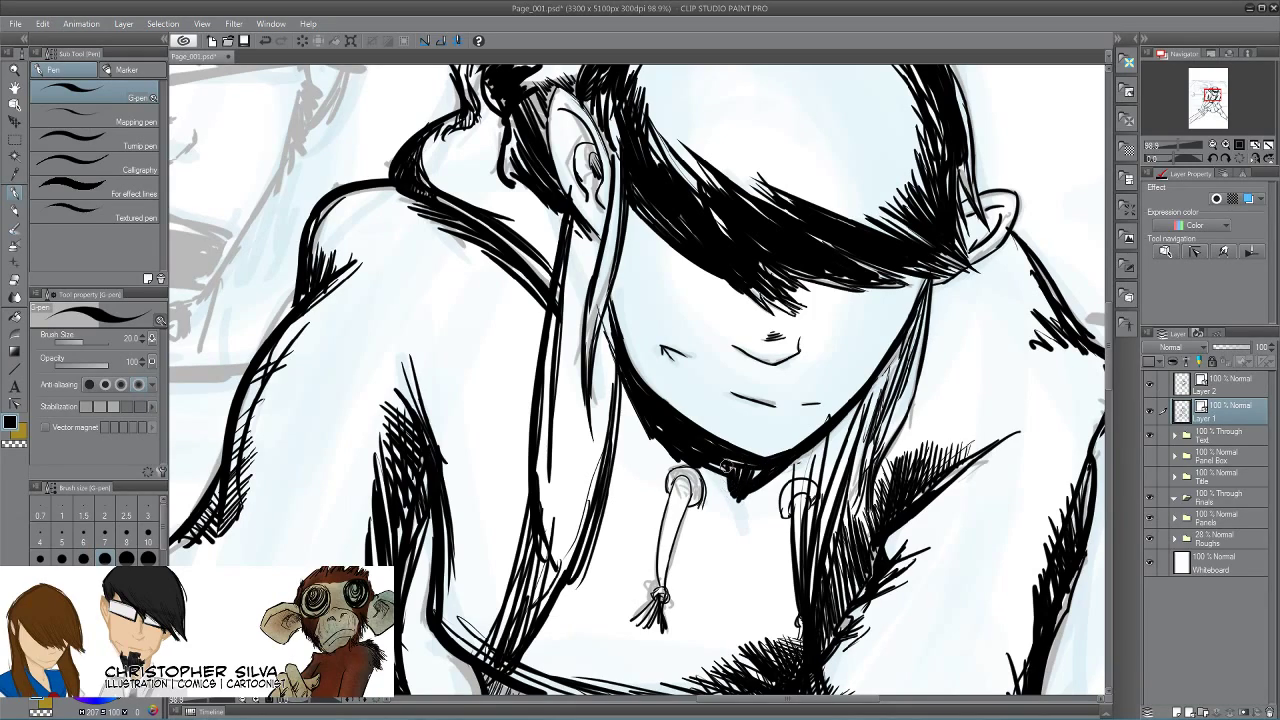
Fill the rest of the shadow beneath the chin solid black and thicken the hoodie lines along the inner sleeve and lower chest seam.
{"action": "mouse_move", "coordinate": [660, 428]}
{"action": "left_mouse_down"}
{"action": "mouse_move", "coordinate": [730, 496]}
{"action": "mouse_move", "coordinate": [717, 488]}
{"action": "left_mouse_up"}
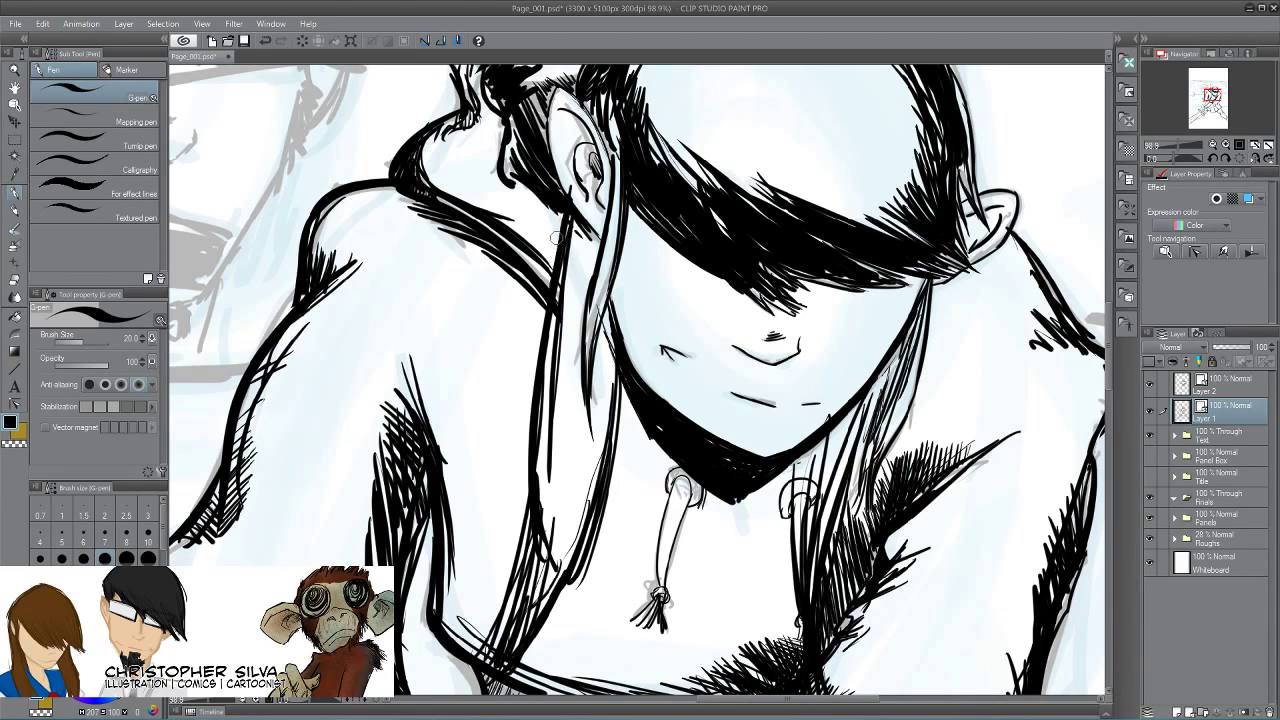
{"action": "mouse_move", "coordinate": [617, 360]}
{"action": "left_mouse_down"}
{"action": "mouse_move", "coordinate": [609, 374]}
{"action": "mouse_move", "coordinate": [525, 254]}
{"action": "left_mouse_up"}
{"action": "mouse_move", "coordinate": [424, 355]}
{"action": "left_mouse_down"}
{"action": "mouse_move", "coordinate": [512, 342]}
{"action": "mouse_move", "coordinate": [556, 157]}
{"action": "left_mouse_up"}
{"action": "mouse_move", "coordinate": [826, 318]}
{"action": "left_mouse_down"}
{"action": "mouse_move", "coordinate": [778, 376]}
{"action": "mouse_move", "coordinate": [716, 394]}
{"action": "mouse_move", "coordinate": [590, 354]}
{"action": "left_mouse_up"}
{"action": "mouse_move", "coordinate": [495, 172]}
{"action": "left_mouse_down"}
{"action": "mouse_move", "coordinate": [499, 325]}
{"action": "mouse_move", "coordinate": [533, 350]}
{"action": "left_mouse_up"}
{"action": "left_click_drag", "start_coordinate": [487, 240], "coordinate": [545, 362]}
{"action": "mouse_move", "coordinate": [483, 292]}
{"action": "left_mouse_down"}
{"action": "mouse_move", "coordinate": [538, 363]}
{"action": "mouse_move", "coordinate": [614, 397]}
{"action": "left_mouse_up"}
{"action": "left_click_drag", "start_coordinate": [543, 357], "coordinate": [700, 386]}
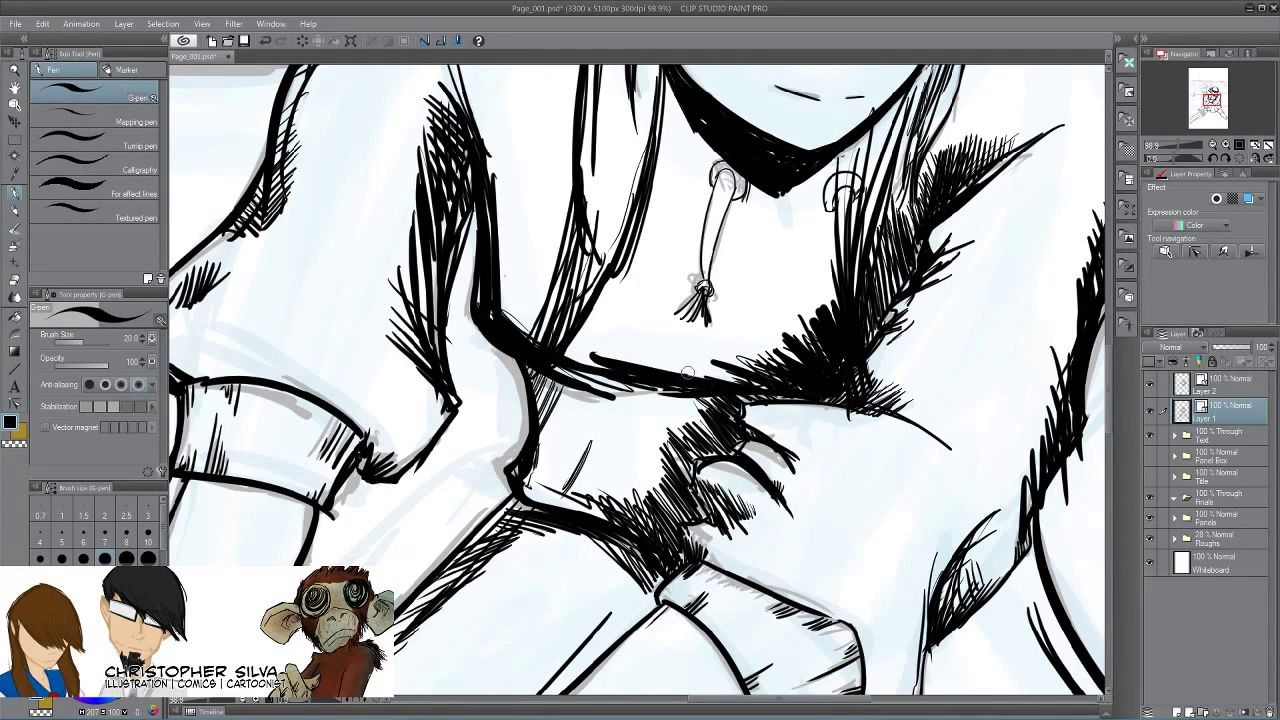
Add a new layer above Layer 2 for the figure's heavy shadows.
{"action": "left_click", "coordinate": [18, 71]}
{"action": "left_click_drag", "start_coordinate": [607, 434], "coordinate": [566, 440]}
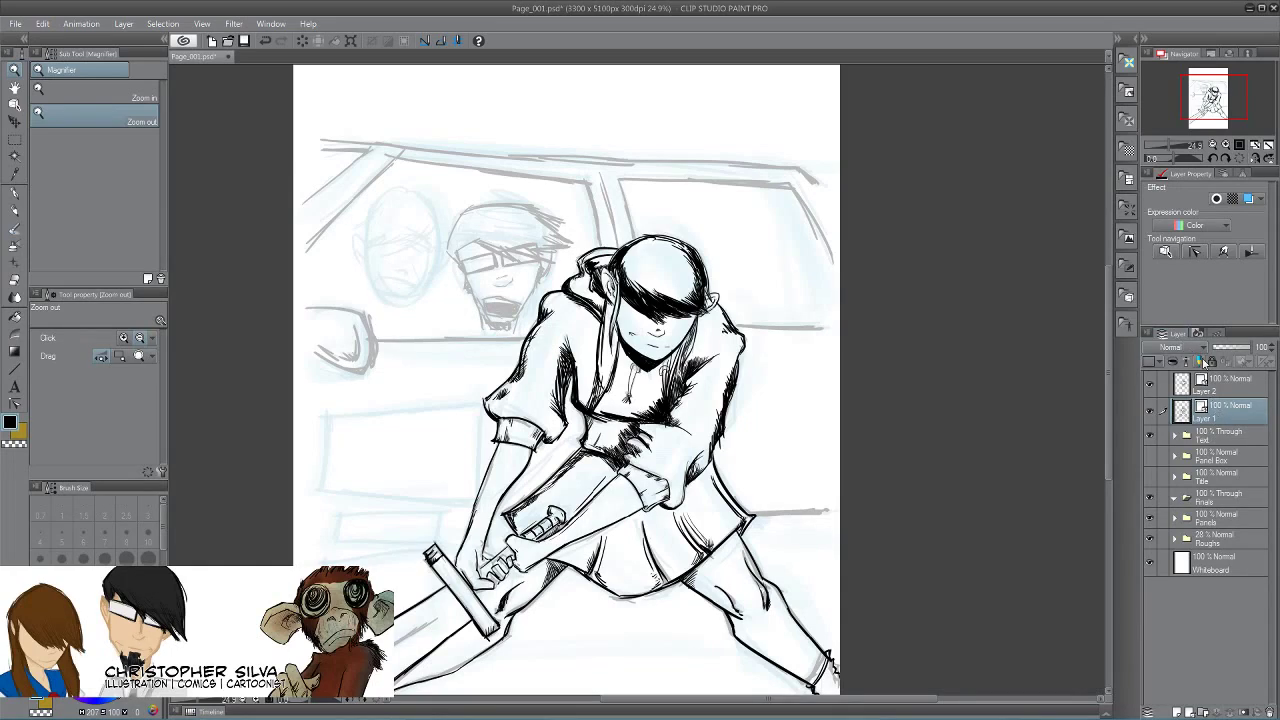
{"action": "left_click", "coordinate": [1232, 390]}
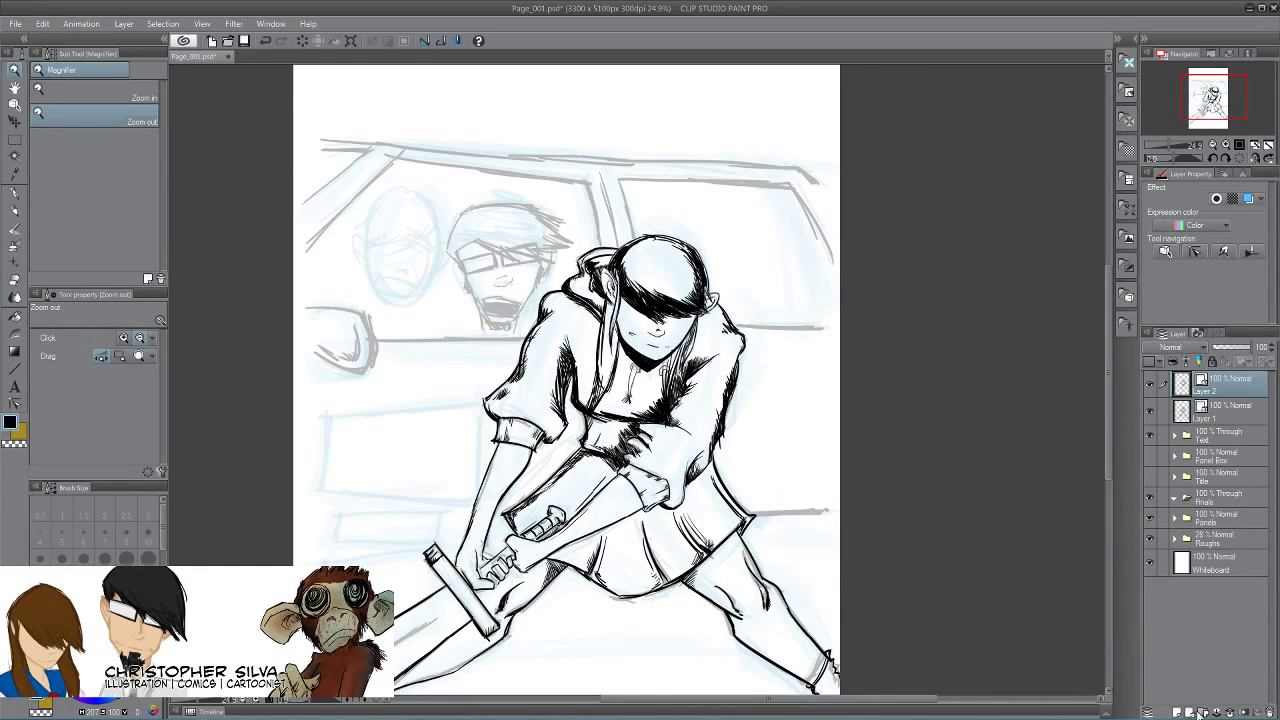
{"action": "left_click", "coordinate": [1190, 712]}
{"action": "left_click_drag", "start_coordinate": [342, 568], "coordinate": [369, 426]}
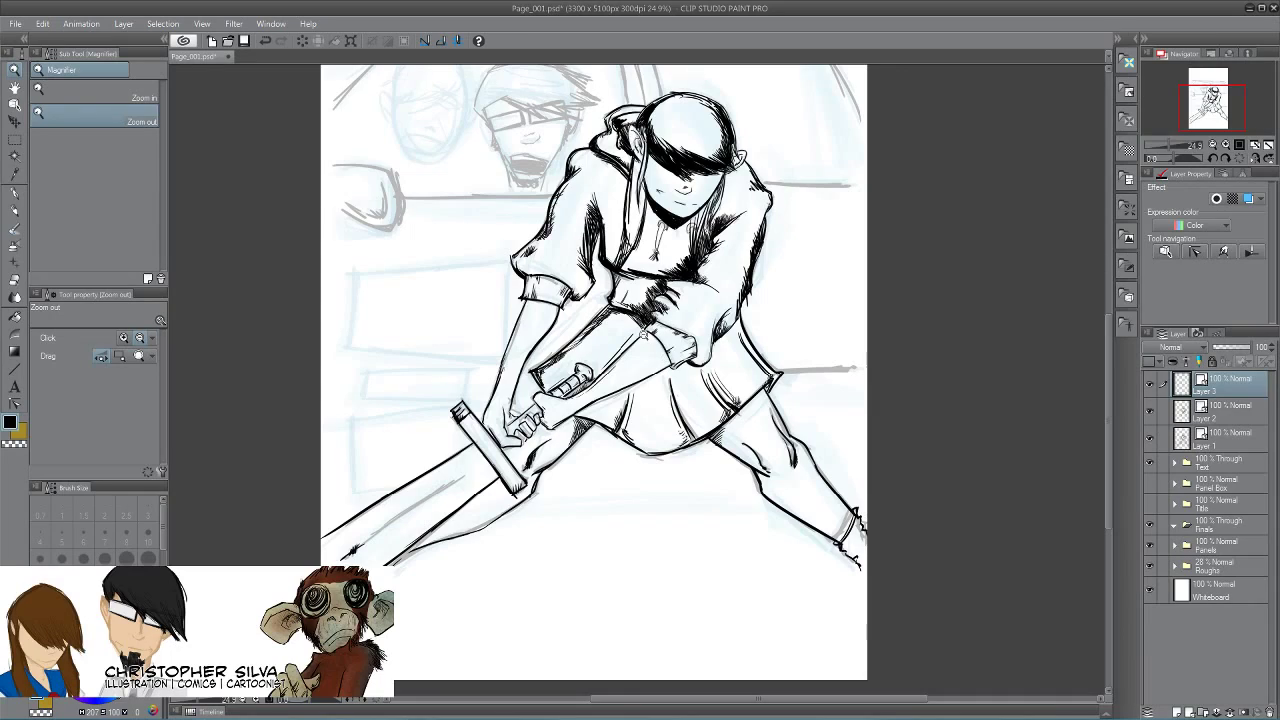
With the G-pen at size 60, ink a heavy black shadow along the underside of the right leg from skirt to ankle.
{"action": "left_click", "coordinate": [16, 195]}
{"action": "key", "text": "bracketright"}
{"action": "key", "text": "bracketright"}
{"action": "key", "text": "bracketright"}
{"action": "key", "text": "bracketright"}
{"action": "key", "text": "bracketright"}
{"action": "key", "text": "bracketright"}
{"action": "key", "text": "bracketright"}
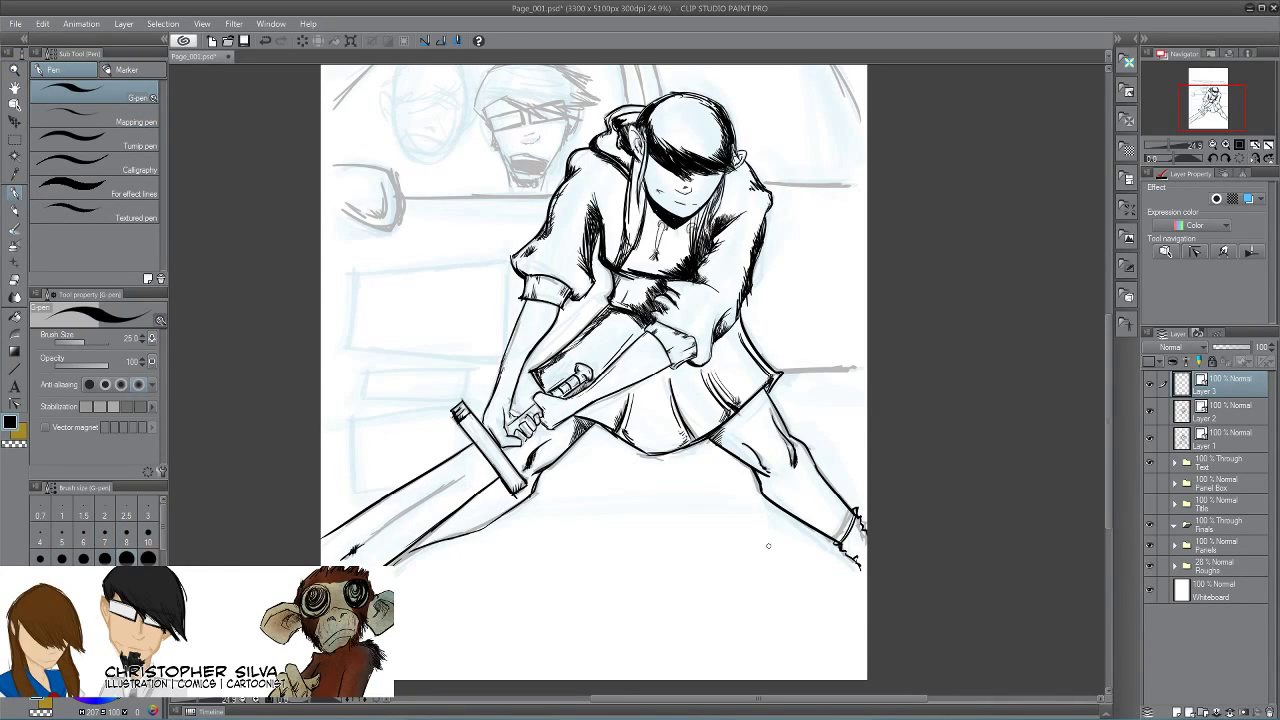
{"action": "key", "text": "bracketright"}
{"action": "key", "text": "bracketright"}
{"action": "key", "text": "bracketright"}
{"action": "mouse_move", "coordinate": [716, 416]}
{"action": "left_mouse_down"}
{"action": "mouse_move", "coordinate": [758, 462]}
{"action": "mouse_move", "coordinate": [706, 436]}
{"action": "mouse_move", "coordinate": [842, 540]}
{"action": "left_mouse_up"}
{"action": "left_click_drag", "start_coordinate": [790, 510], "coordinate": [842, 545]}
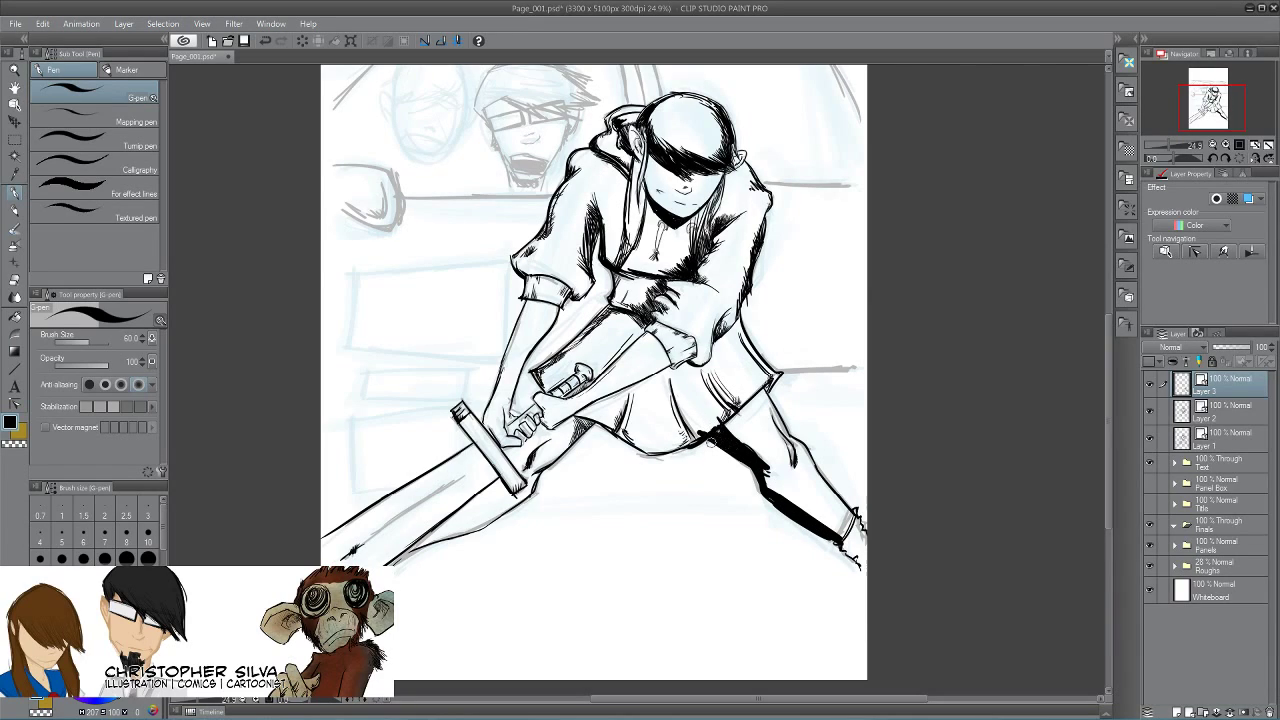
Ink heavy black shadows along the underside of the left leg and the lower edge of the sword blade.
{"action": "mouse_move", "coordinate": [590, 420]}
{"action": "left_mouse_down"}
{"action": "mouse_move", "coordinate": [532, 476]}
{"action": "mouse_move", "coordinate": [526, 506]}
{"action": "mouse_move", "coordinate": [378, 564]}
{"action": "left_mouse_up"}
{"action": "left_click_drag", "start_coordinate": [490, 478], "coordinate": [386, 558]}
{"action": "left_click_drag", "start_coordinate": [460, 506], "coordinate": [388, 564]}
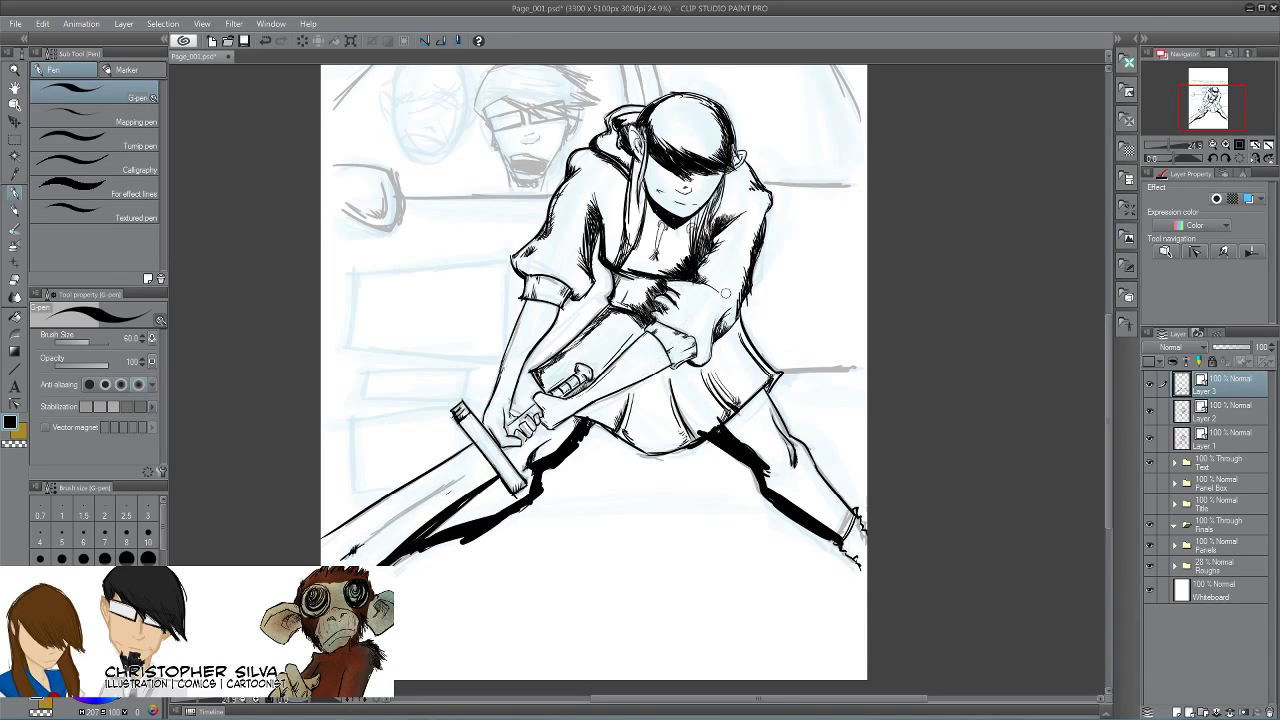
Ink a thick black shadow down the outer right sleeve and fill the shadow beneath the forearm across the skirt.
{"action": "mouse_move", "coordinate": [771, 196]}
{"action": "left_mouse_down"}
{"action": "mouse_move", "coordinate": [740, 304]}
{"action": "mouse_move", "coordinate": [704, 364]}
{"action": "mouse_move", "coordinate": [674, 376]}
{"action": "mouse_move", "coordinate": [687, 364]}
{"action": "mouse_move", "coordinate": [673, 365]}
{"action": "mouse_move", "coordinate": [558, 428]}
{"action": "left_mouse_up"}
{"action": "left_click_drag", "start_coordinate": [654, 370], "coordinate": [540, 434]}
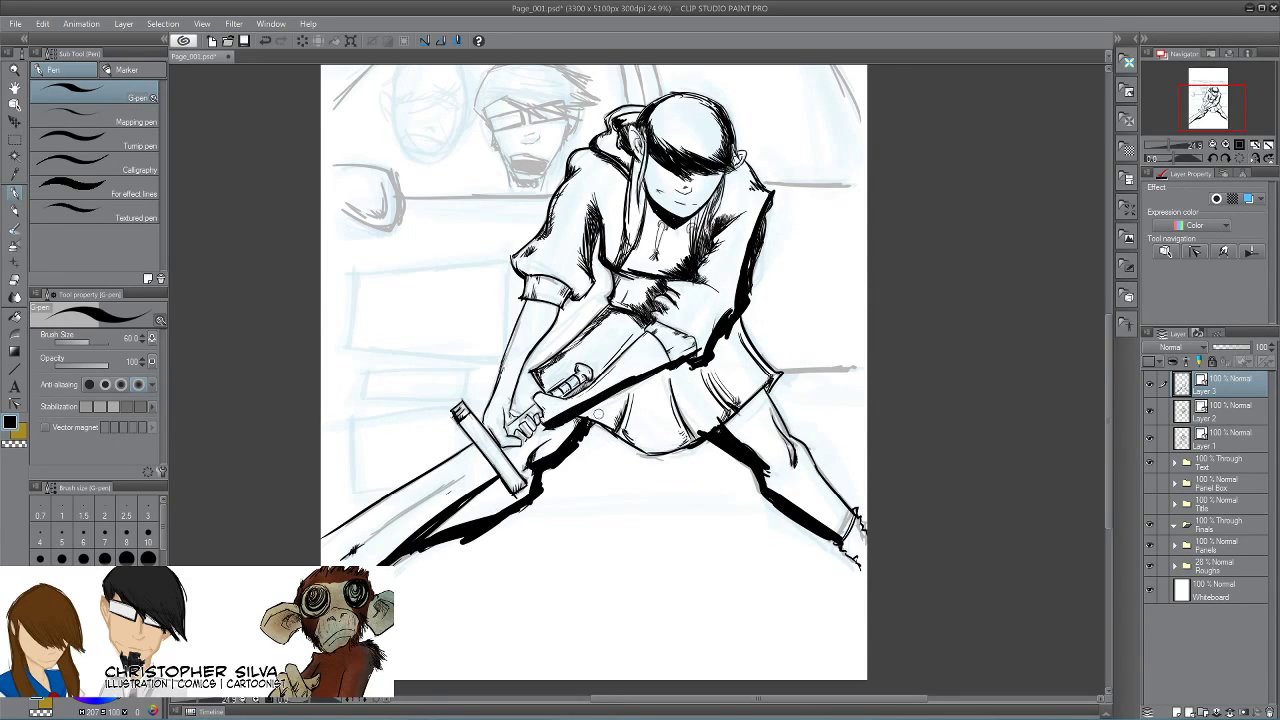
{"action": "mouse_move", "coordinate": [687, 366]}
{"action": "left_mouse_down"}
{"action": "mouse_move", "coordinate": [716, 350]}
{"action": "mouse_move", "coordinate": [708, 364]}
{"action": "left_mouse_up"}
{"action": "mouse_move", "coordinate": [744, 318]}
{"action": "left_mouse_down"}
{"action": "mouse_move", "coordinate": [728, 347]}
{"action": "mouse_move", "coordinate": [733, 322]}
{"action": "mouse_move", "coordinate": [702, 364]}
{"action": "mouse_move", "coordinate": [582, 414]}
{"action": "left_mouse_up"}
{"action": "left_click_drag", "start_coordinate": [672, 390], "coordinate": [582, 409]}
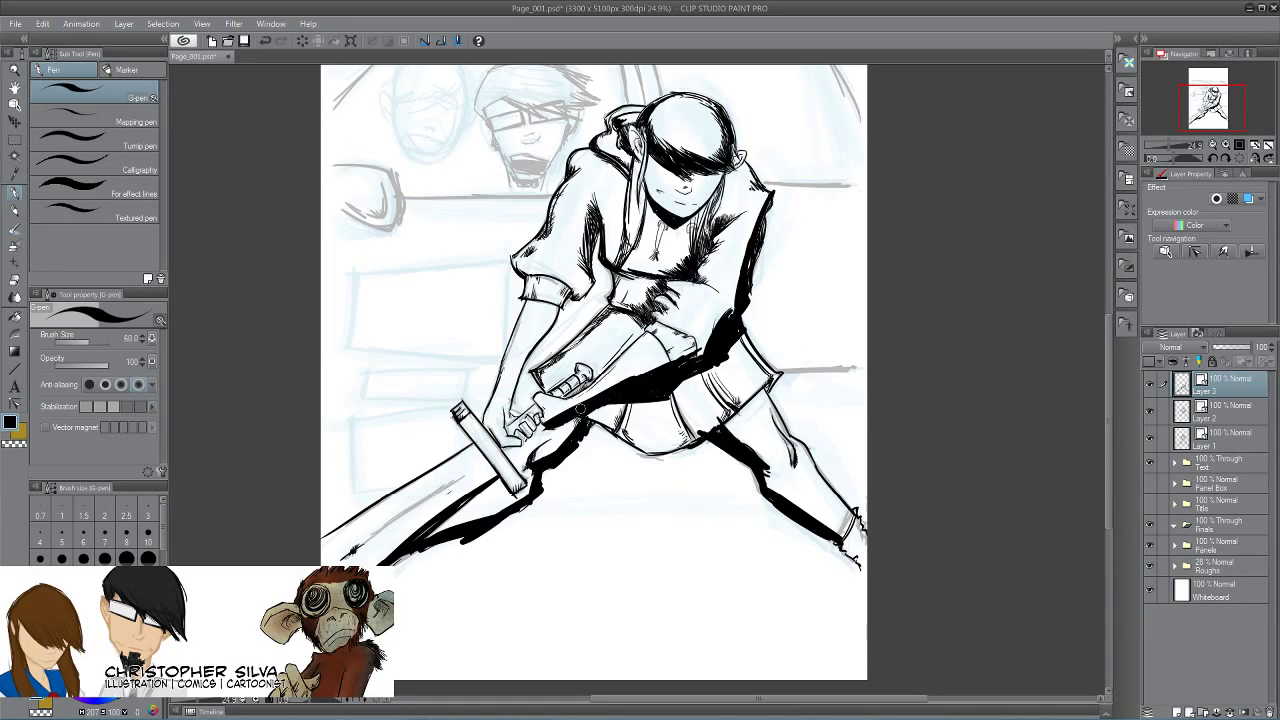
Ink black shadow strokes down the inside of the left sleeve and on the chest, undoing the unwanted strokes.
{"action": "mouse_move", "coordinate": [598, 200]}
{"action": "left_mouse_down"}
{"action": "mouse_move", "coordinate": [618, 302]}
{"action": "mouse_move", "coordinate": [656, 278]}
{"action": "mouse_move", "coordinate": [628, 290]}
{"action": "mouse_move", "coordinate": [652, 320]}
{"action": "left_mouse_up"}
{"action": "left_click_drag", "start_coordinate": [680, 244], "coordinate": [688, 250]}
{"action": "key", "text": "ctrl+z"}
{"action": "key", "text": "ctrl+z"}
Ink heavy shadows along the skirt's left edge and hoodie hem, and along the left forearm and sword blade.
{"action": "mouse_move", "coordinate": [612, 306]}
{"action": "left_mouse_down"}
{"action": "mouse_move", "coordinate": [536, 376]}
{"action": "mouse_move", "coordinate": [545, 388]}
{"action": "left_mouse_up"}
{"action": "mouse_move", "coordinate": [626, 308]}
{"action": "left_mouse_down"}
{"action": "mouse_move", "coordinate": [644, 326]}
{"action": "mouse_move", "coordinate": [612, 334]}
{"action": "left_mouse_up"}
{"action": "left_click_drag", "start_coordinate": [656, 328], "coordinate": [666, 336]}
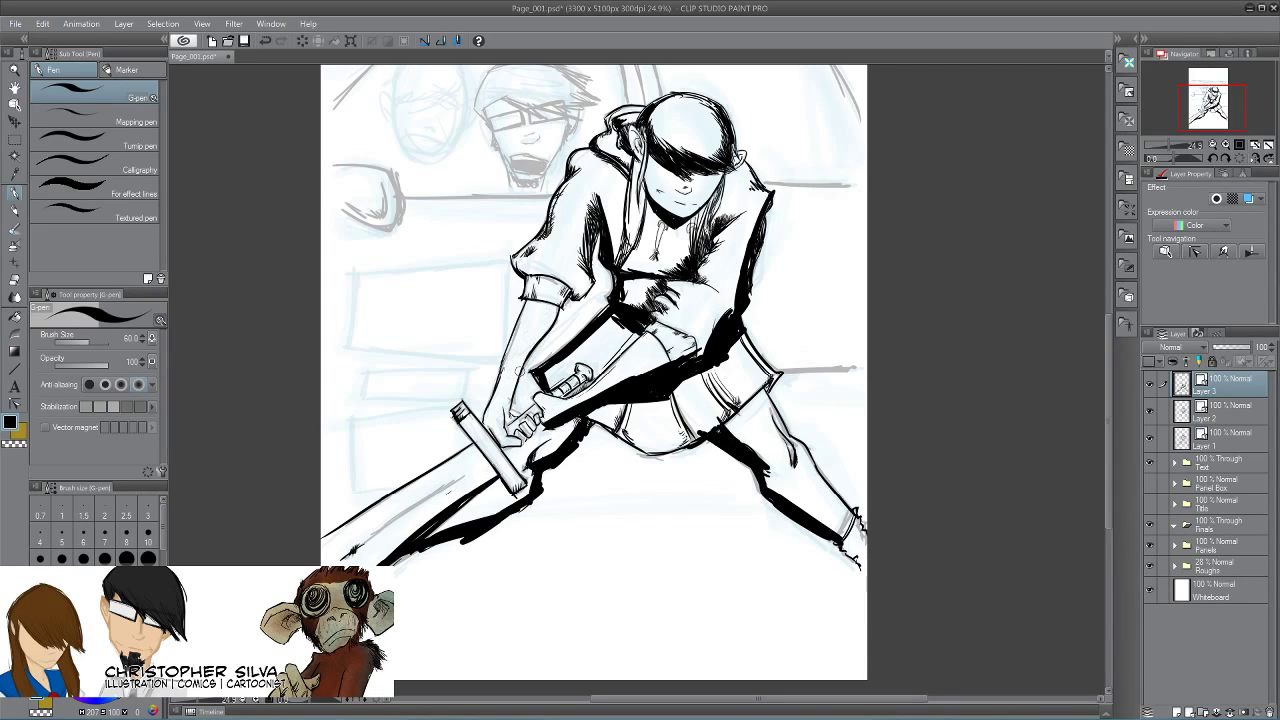
{"action": "mouse_move", "coordinate": [559, 308]}
{"action": "left_mouse_down"}
{"action": "mouse_move", "coordinate": [519, 371]}
{"action": "mouse_move", "coordinate": [506, 425]}
{"action": "left_mouse_up"}
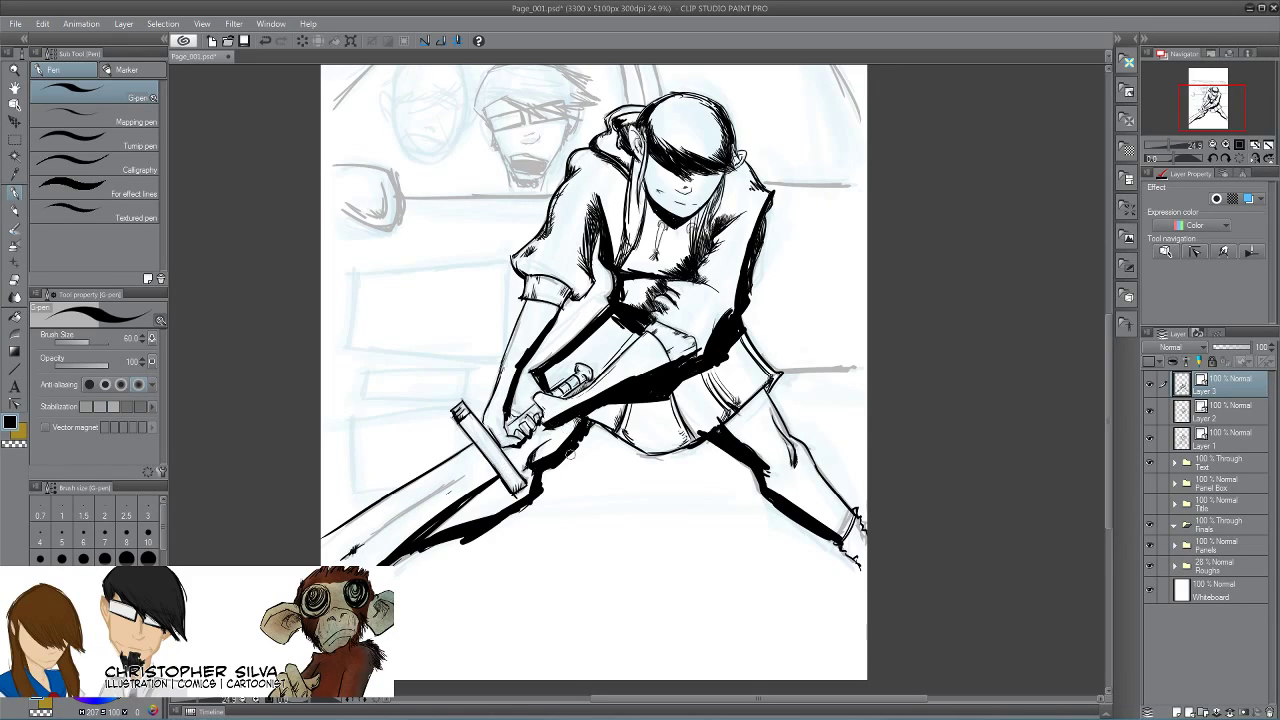
{"action": "left_click_drag", "start_coordinate": [494, 480], "coordinate": [368, 565]}
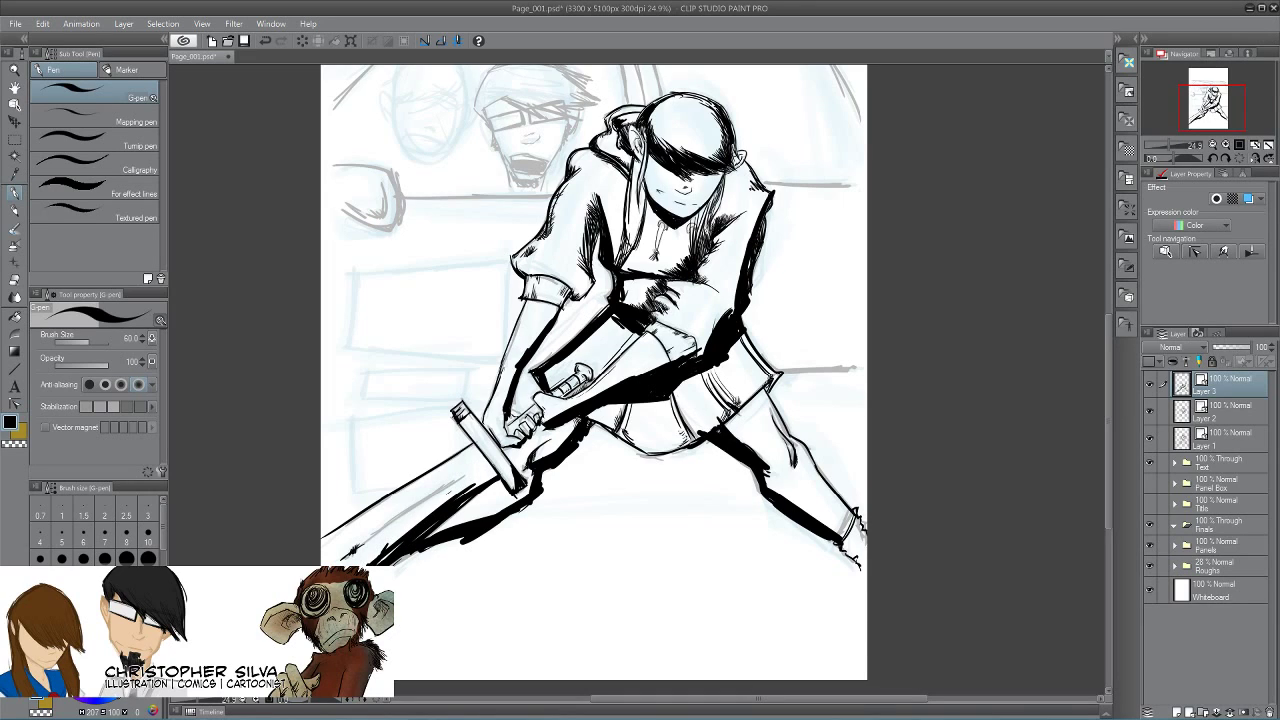
Deepen the black shadows on the right side of the hoodie's chest and along the inner right sleeve.
{"action": "left_click_drag", "start_coordinate": [683, 456], "coordinate": [724, 564]}
{"action": "mouse_move", "coordinate": [757, 213]}
{"action": "left_mouse_down"}
{"action": "mouse_move", "coordinate": [774, 254]}
{"action": "mouse_move", "coordinate": [746, 273]}
{"action": "left_mouse_up"}
{"action": "left_click_drag", "start_coordinate": [708, 254], "coordinate": [730, 274]}
{"action": "left_click_drag", "start_coordinate": [708, 260], "coordinate": [725, 281]}
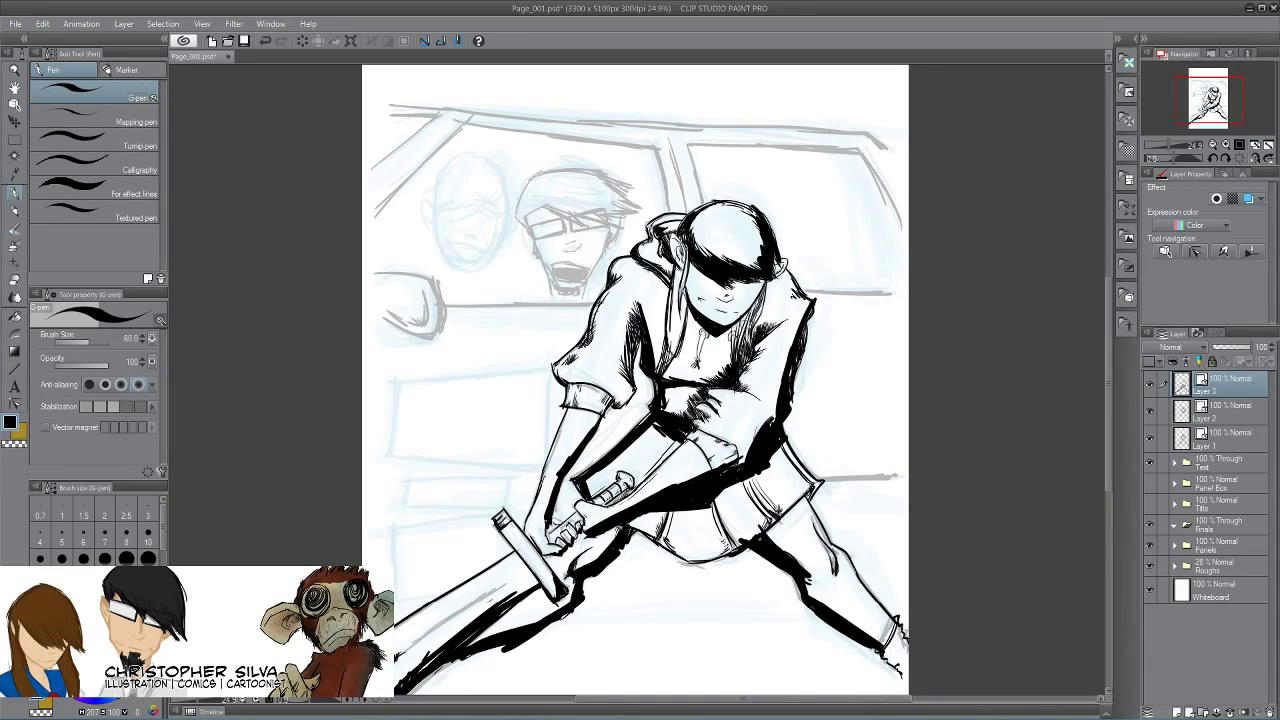
{"action": "left_click_drag", "start_coordinate": [767, 288], "coordinate": [738, 366]}
{"action": "left_click_drag", "start_coordinate": [784, 320], "coordinate": [744, 358]}
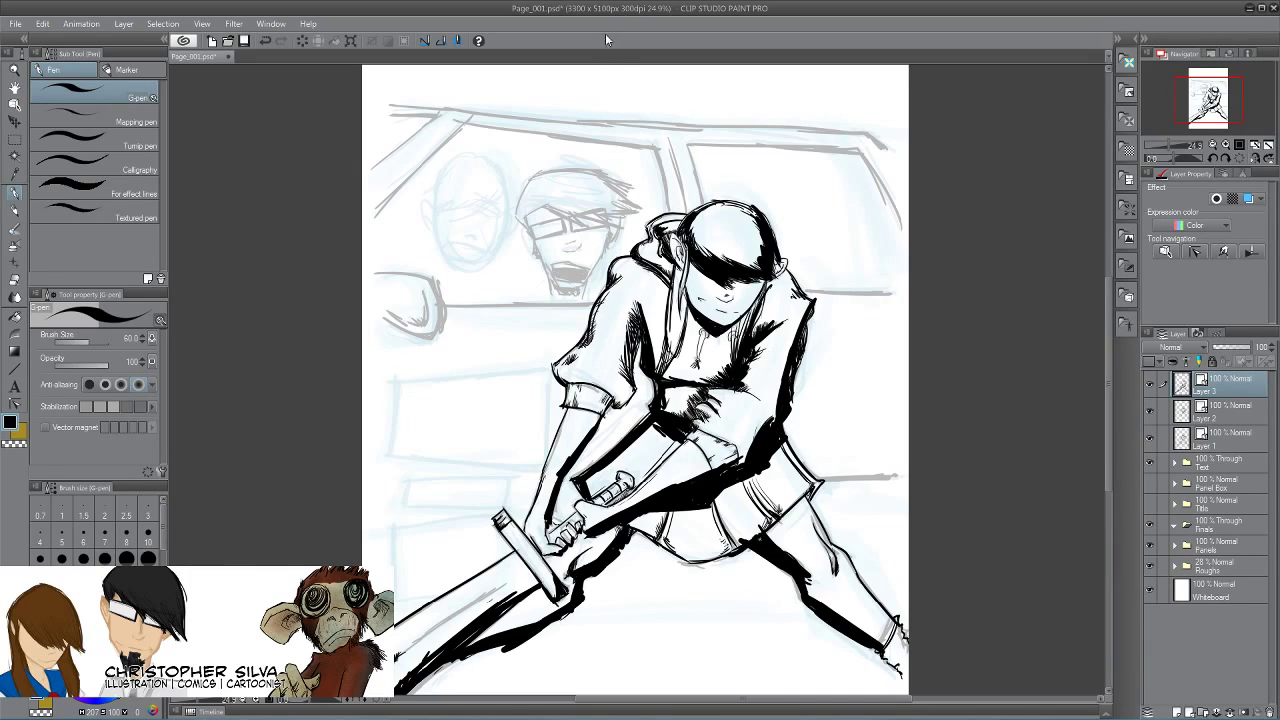
Strengthen the black accents on the left sleeve and hood, and extend the right leg's shadow at the knee and foot.
{"action": "mouse_move", "coordinate": [642, 312]}
{"action": "left_mouse_down"}
{"action": "mouse_move", "coordinate": [626, 408]}
{"action": "mouse_move", "coordinate": [606, 390]}
{"action": "mouse_move", "coordinate": [574, 456]}
{"action": "left_mouse_up"}
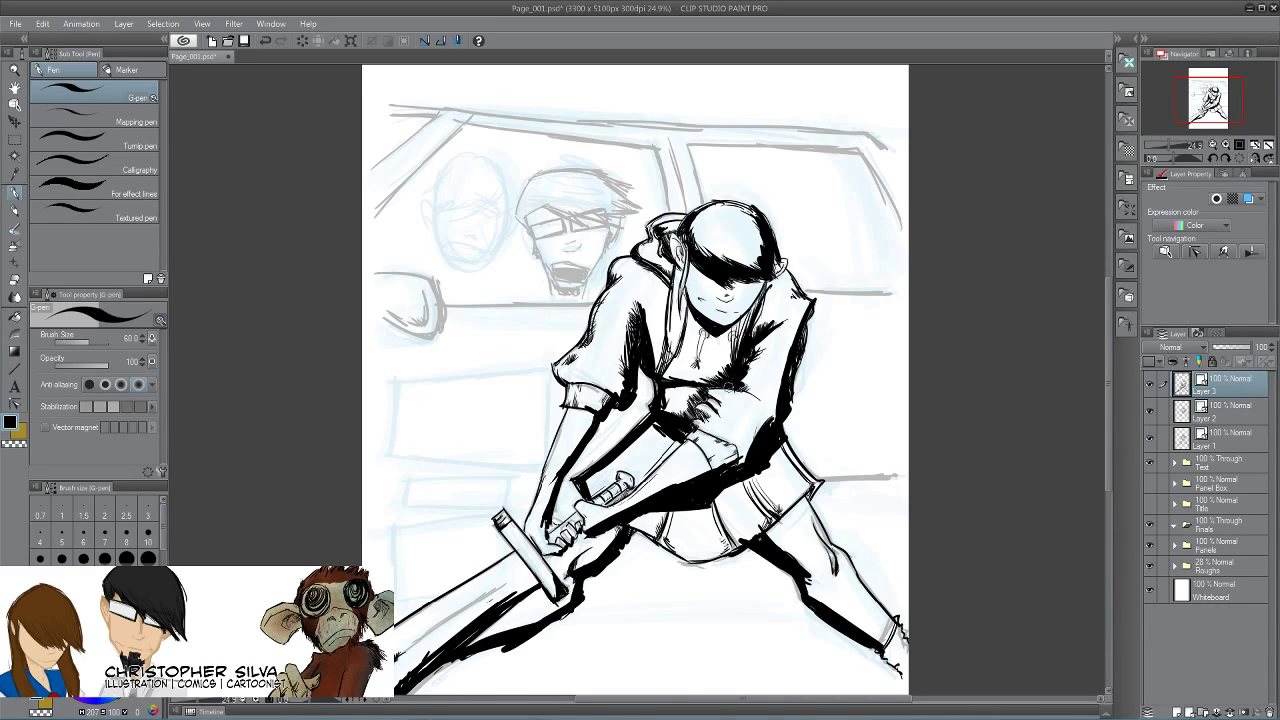
{"action": "left_click_drag", "start_coordinate": [684, 306], "coordinate": [700, 332]}
{"action": "left_click_drag", "start_coordinate": [666, 282], "coordinate": [634, 254]}
{"action": "mouse_move", "coordinate": [790, 568]}
{"action": "left_mouse_down"}
{"action": "mouse_move", "coordinate": [830, 584]}
{"action": "mouse_move", "coordinate": [806, 588]}
{"action": "left_mouse_up"}
{"action": "left_click_drag", "start_coordinate": [867, 648], "coordinate": [906, 680]}
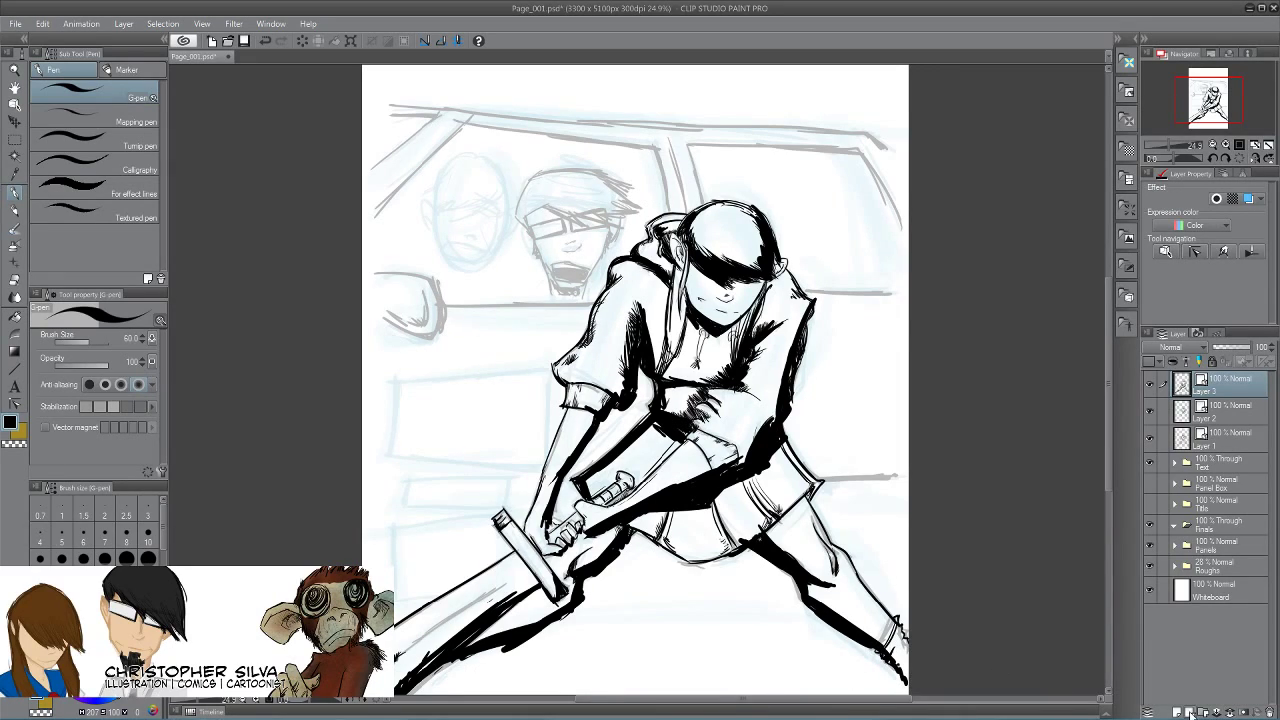
Add a new layer above Layer 3 and ink the large four-sided panel behind the figure's left arm.
{"action": "key", "text": "ctrl+shift+n"}
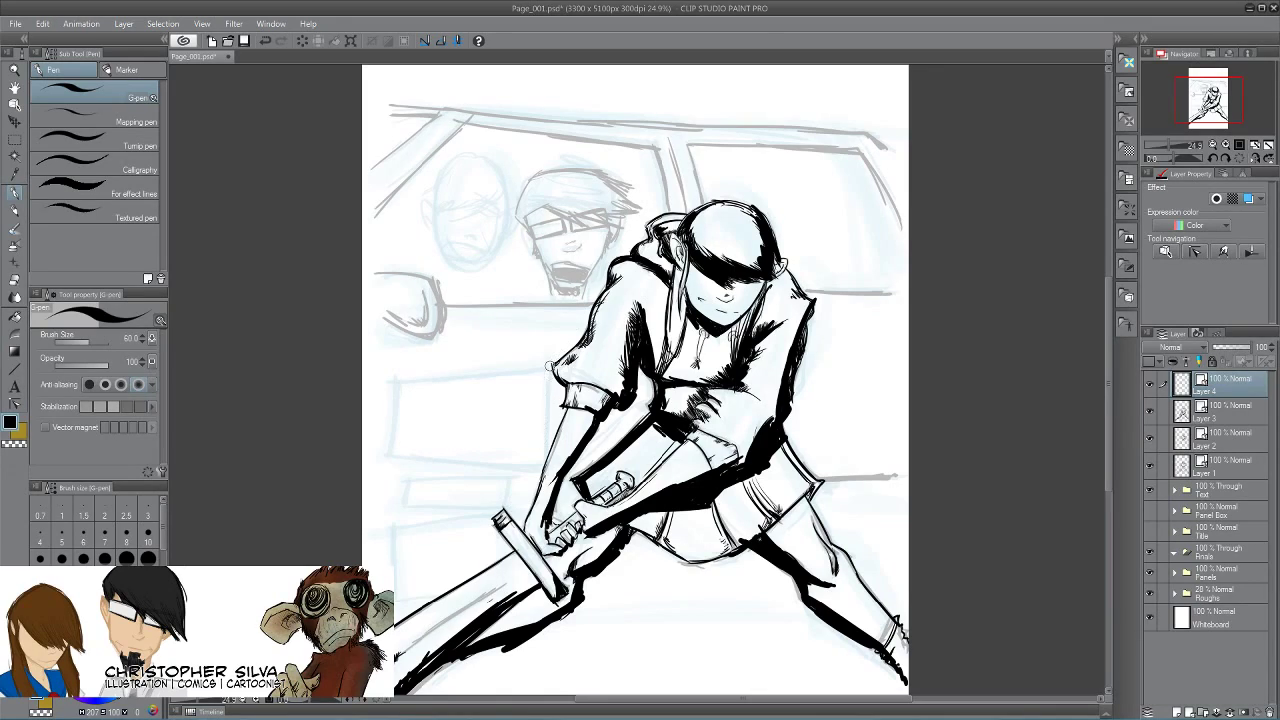
{"action": "left_click_drag", "start_coordinate": [550, 366], "coordinate": [545, 466]}
{"action": "mouse_move", "coordinate": [389, 455]}
{"action": "left_mouse_down"}
{"action": "mouse_move", "coordinate": [497, 465]}
{"action": "mouse_move", "coordinate": [434, 464]}
{"action": "left_mouse_up"}
{"action": "left_click_drag", "start_coordinate": [394, 377], "coordinate": [393, 441]}
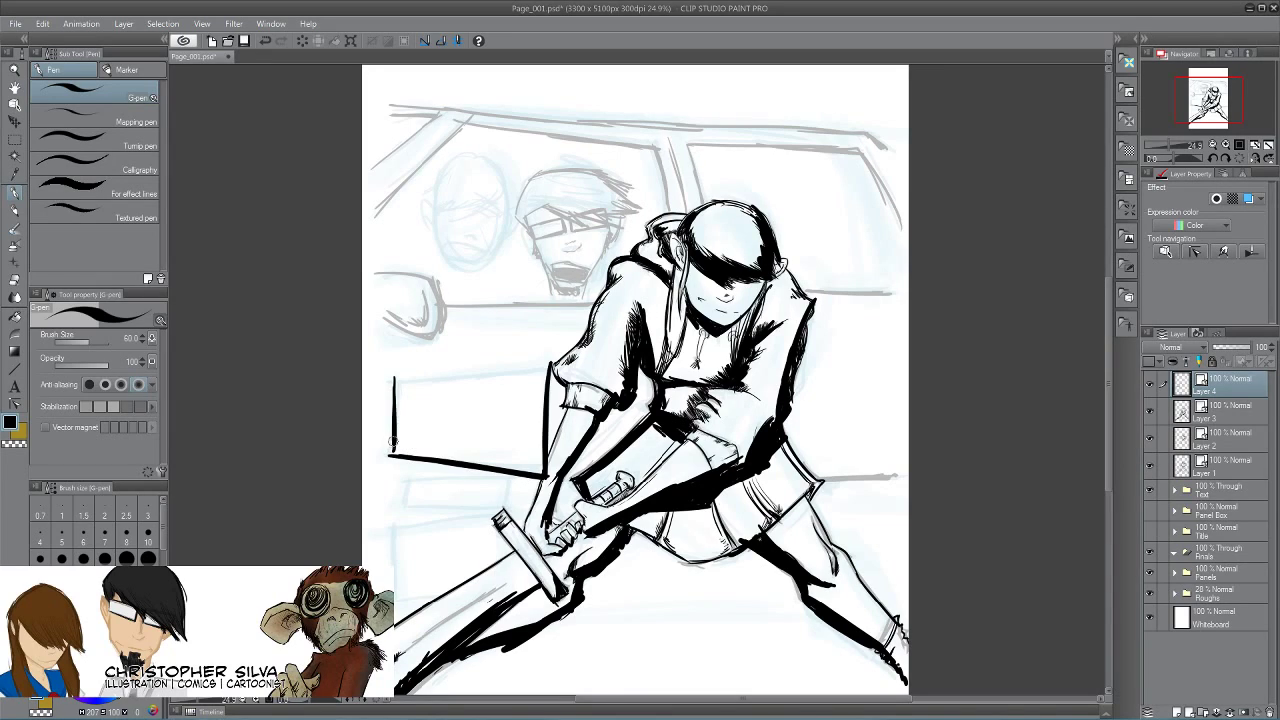
{"action": "mouse_move", "coordinate": [552, 363]}
{"action": "left_mouse_down"}
{"action": "mouse_move", "coordinate": [376, 381]}
{"action": "mouse_move", "coordinate": [477, 372]}
{"action": "left_mouse_up"}
{"action": "left_click_drag", "start_coordinate": [396, 380], "coordinate": [456, 374]}
{"action": "left_click_drag", "start_coordinate": [551, 363], "coordinate": [482, 371]}
Ink the narrow rectangle beneath the large panel and the partly hidden panel behind the sword.
{"action": "mouse_move", "coordinate": [406, 478]}
{"action": "left_mouse_down"}
{"action": "mouse_move", "coordinate": [405, 507]}
{"action": "mouse_move", "coordinate": [509, 478]}
{"action": "mouse_move", "coordinate": [510, 512]}
{"action": "mouse_move", "coordinate": [397, 508]}
{"action": "left_mouse_up"}
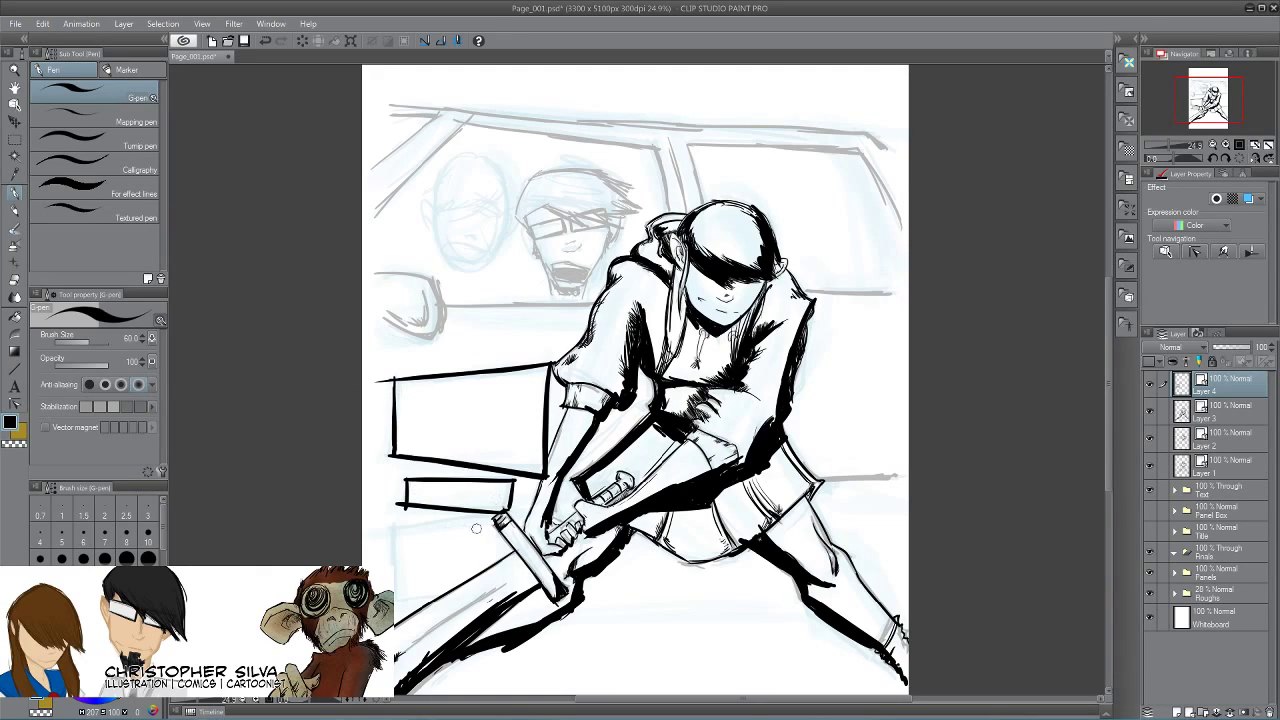
{"action": "mouse_move", "coordinate": [483, 507]}
{"action": "left_mouse_down"}
{"action": "mouse_move", "coordinate": [384, 535]}
{"action": "mouse_move", "coordinate": [398, 610]}
{"action": "left_mouse_up"}
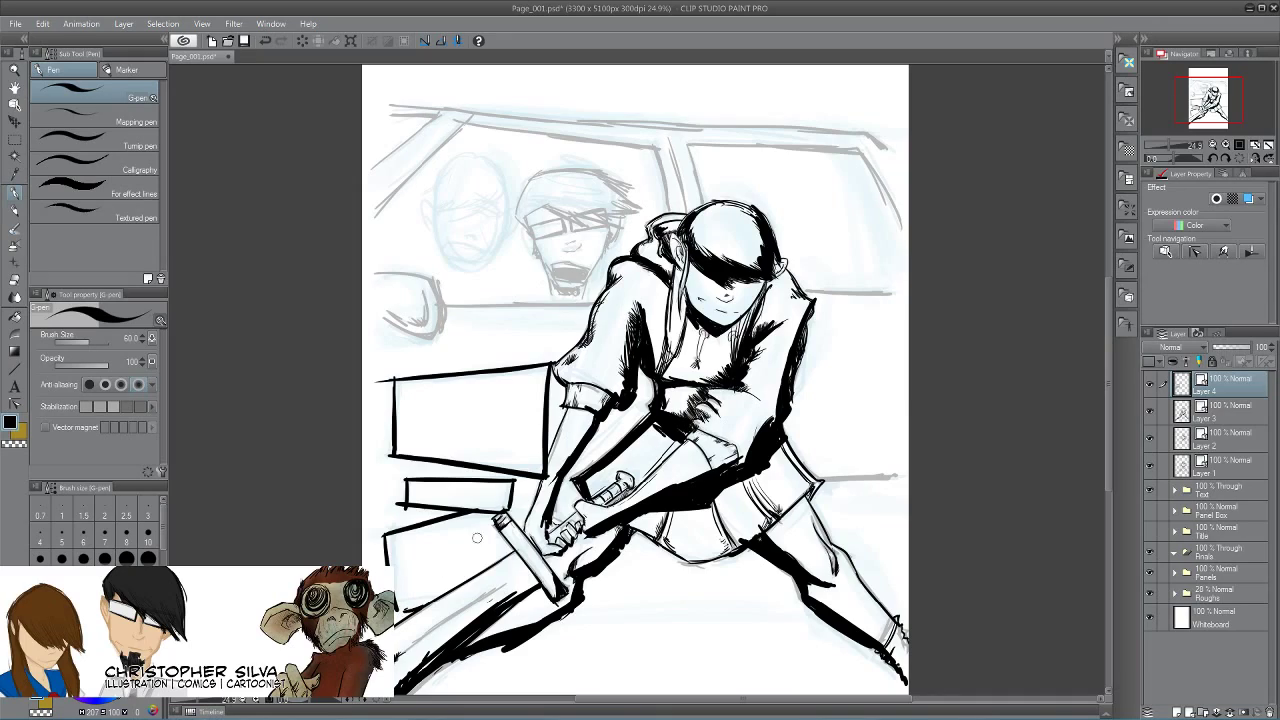
{"action": "left_click_drag", "start_coordinate": [488, 512], "coordinate": [494, 554]}
Add a new layer above Layer 4 for the man with glasses and set the G-pen to size 6.
{"action": "left_click", "coordinate": [1188, 712]}
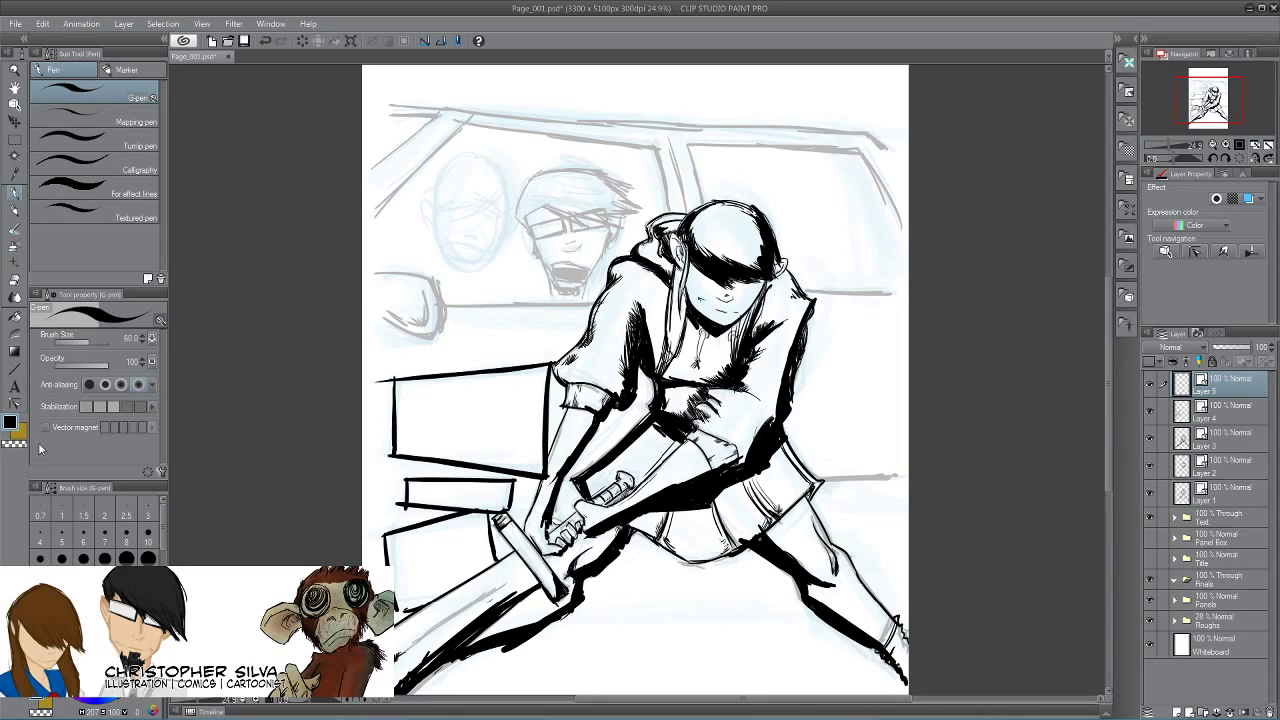
{"action": "left_click", "coordinate": [14, 71]}
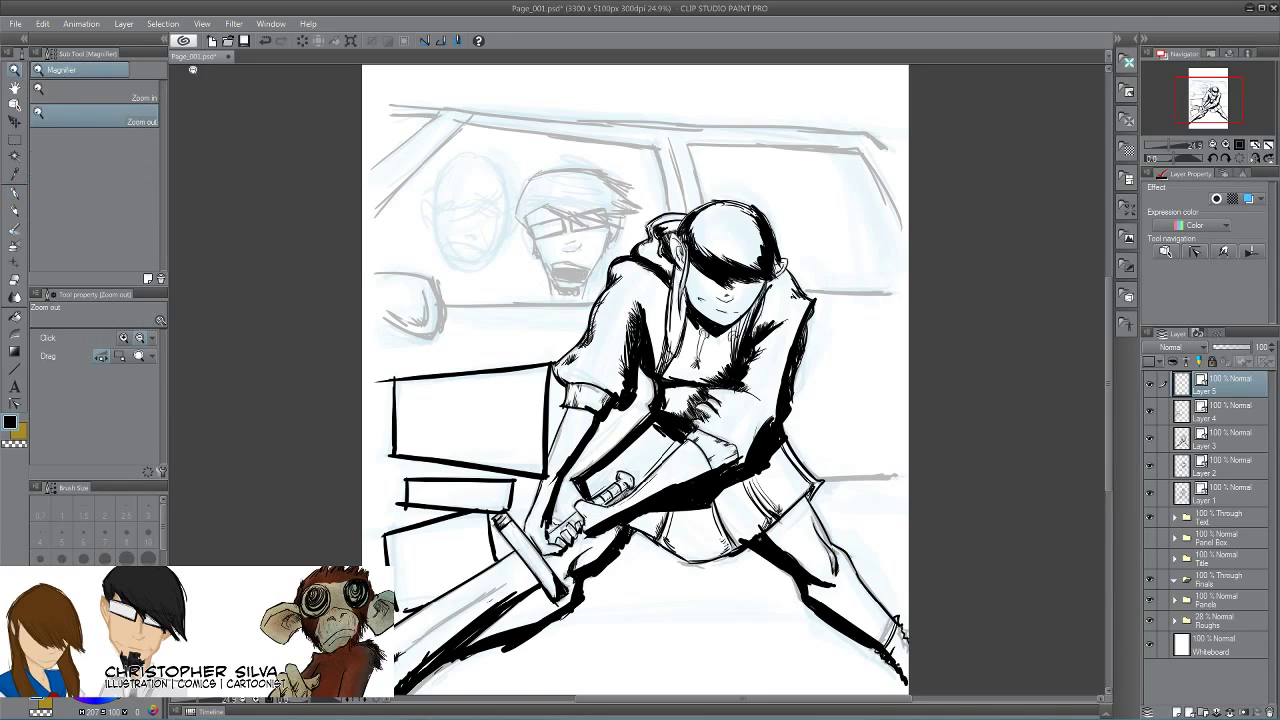
{"action": "left_click_drag", "start_coordinate": [580, 237], "coordinate": [640, 239]}
{"action": "left_click_drag", "start_coordinate": [472, 405], "coordinate": [568, 497]}
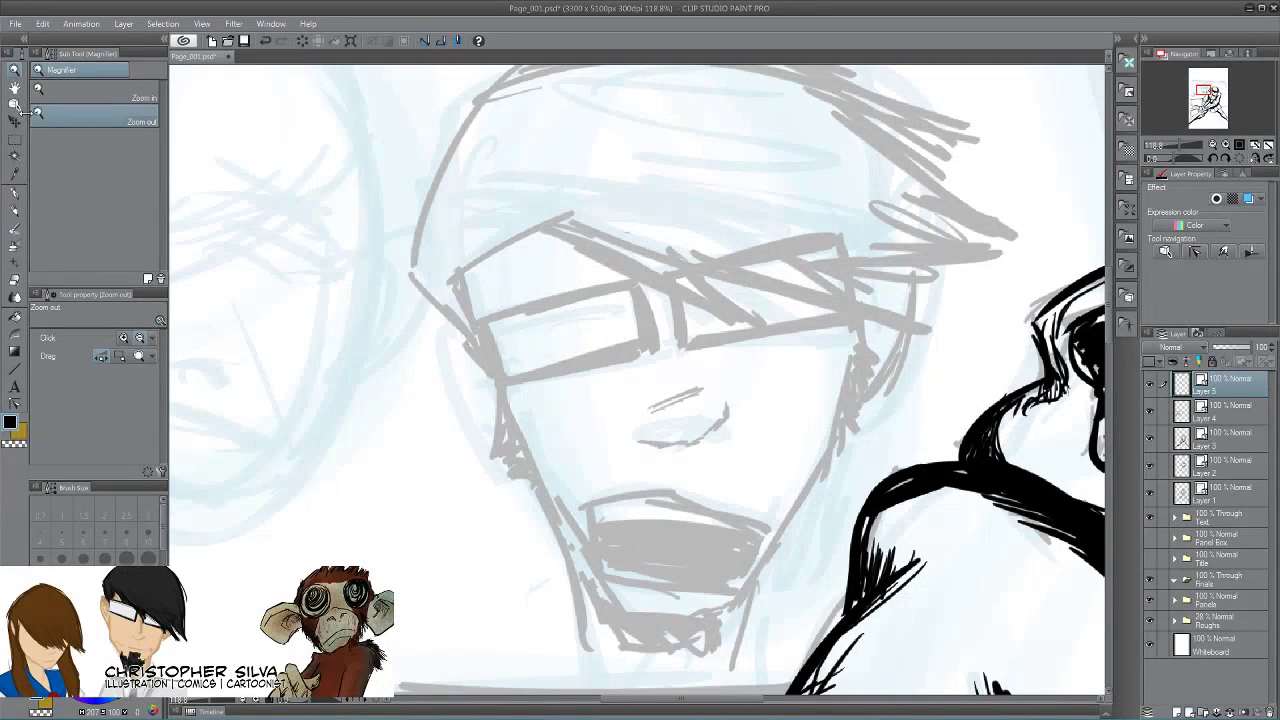
{"action": "left_click", "coordinate": [16, 193]}
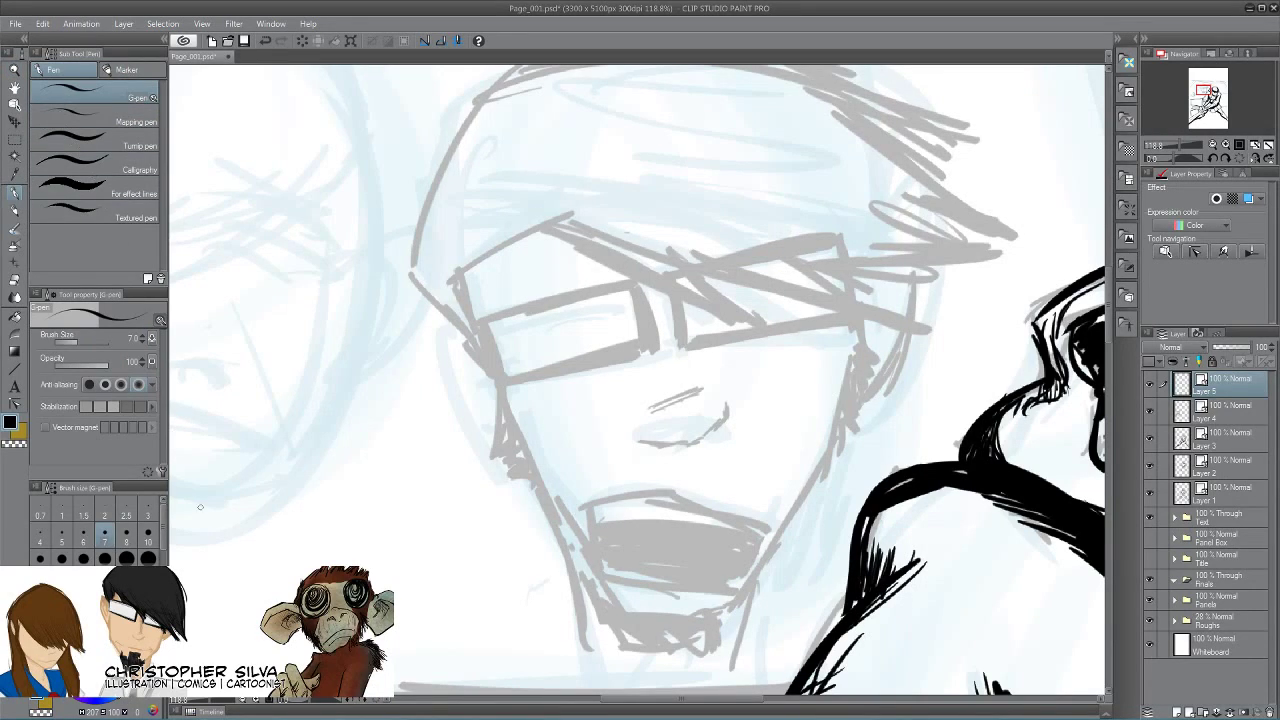
{"action": "key", "text": "bracketleft"}
{"action": "key", "text": "bracketleft"}
{"action": "key", "text": "bracketleft"}
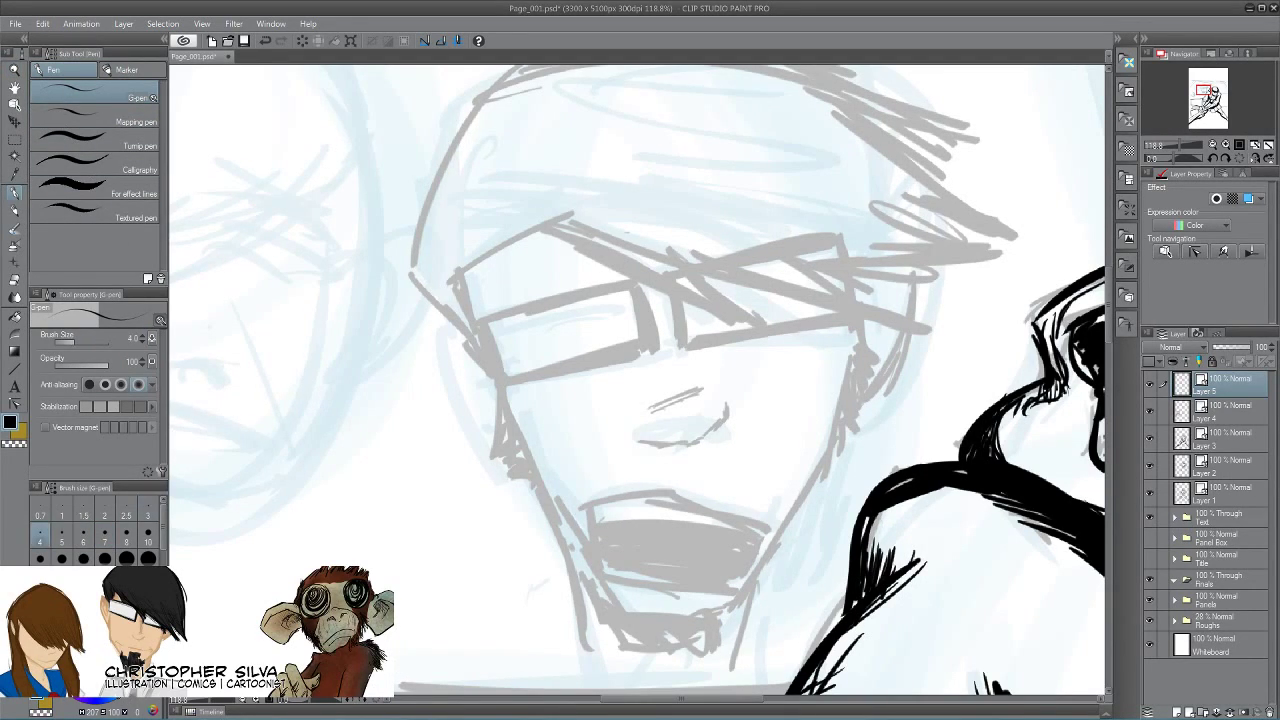
{"action": "key", "text": "bracketright"}
{"action": "key", "text": "bracketright"}
{"action": "key", "text": "bracketright"}
{"action": "key", "text": "bracketleft"}
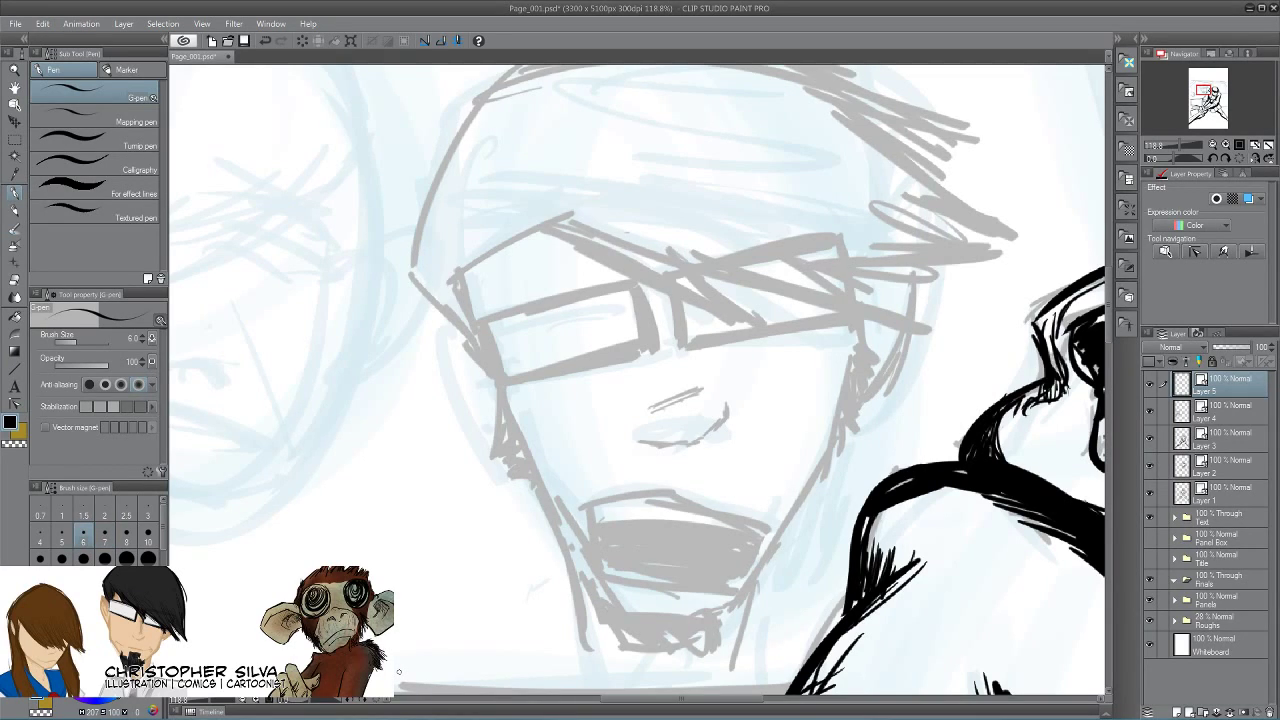
{"action": "left_click_drag", "start_coordinate": [452, 272], "coordinate": [647, 350]}
{"action": "key", "text": "bracketright"}
{"action": "key", "text": "bracketright"}
{"action": "key", "text": "bracketright"}
{"action": "key", "text": "bracketright"}
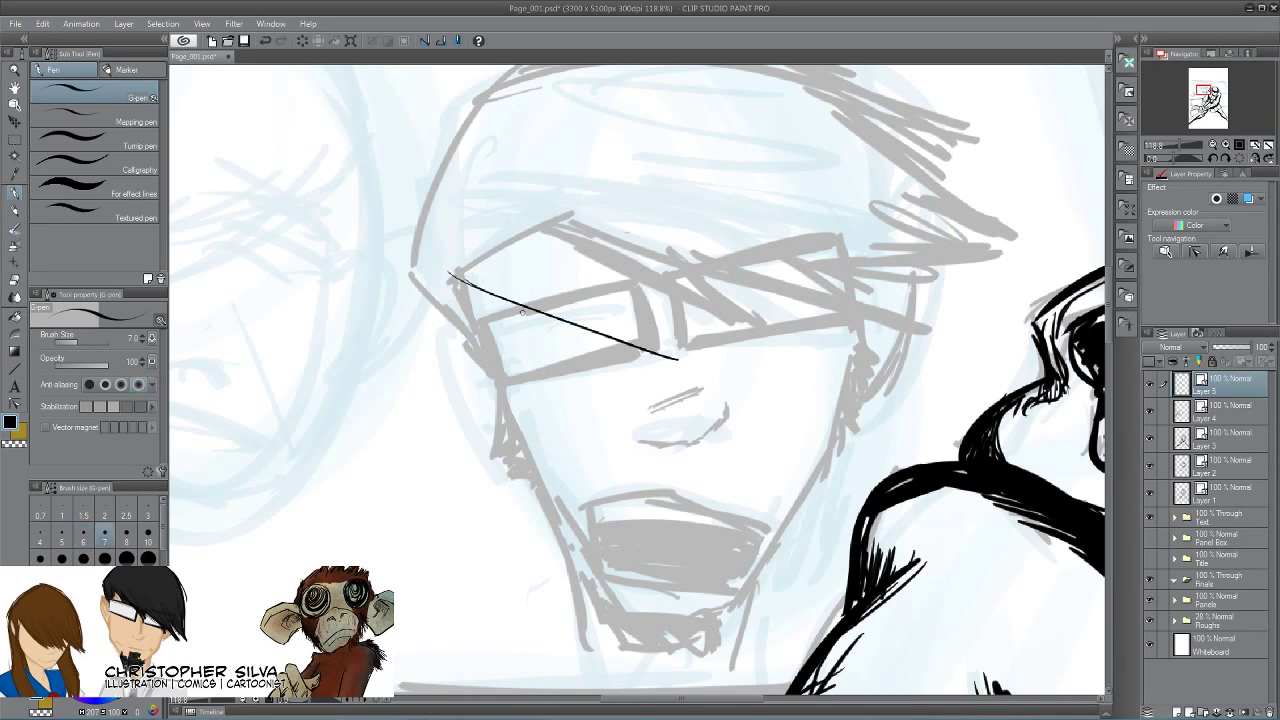
{"action": "left_click_drag", "start_coordinate": [456, 276], "coordinate": [696, 367]}
{"action": "left_click_drag", "start_coordinate": [549, 291], "coordinate": [652, 349]}
{"action": "mouse_move", "coordinate": [576, 305]}
{"action": "left_mouse_down"}
{"action": "mouse_move", "coordinate": [641, 326]}
{"action": "mouse_move", "coordinate": [574, 297]}
{"action": "mouse_move", "coordinate": [754, 343]}
{"action": "left_mouse_up"}
{"action": "left_click_drag", "start_coordinate": [614, 282], "coordinate": [748, 342]}
{"action": "left_click_drag", "start_coordinate": [662, 302], "coordinate": [772, 343]}
{"action": "left_click_drag", "start_coordinate": [757, 240], "coordinate": [726, 312]}
{"action": "mouse_move", "coordinate": [488, 132]}
{"action": "left_mouse_down"}
{"action": "mouse_move", "coordinate": [590, 112]}
{"action": "mouse_move", "coordinate": [884, 246]}
{"action": "left_mouse_up"}
{"action": "left_click_drag", "start_coordinate": [729, 133], "coordinate": [962, 348]}
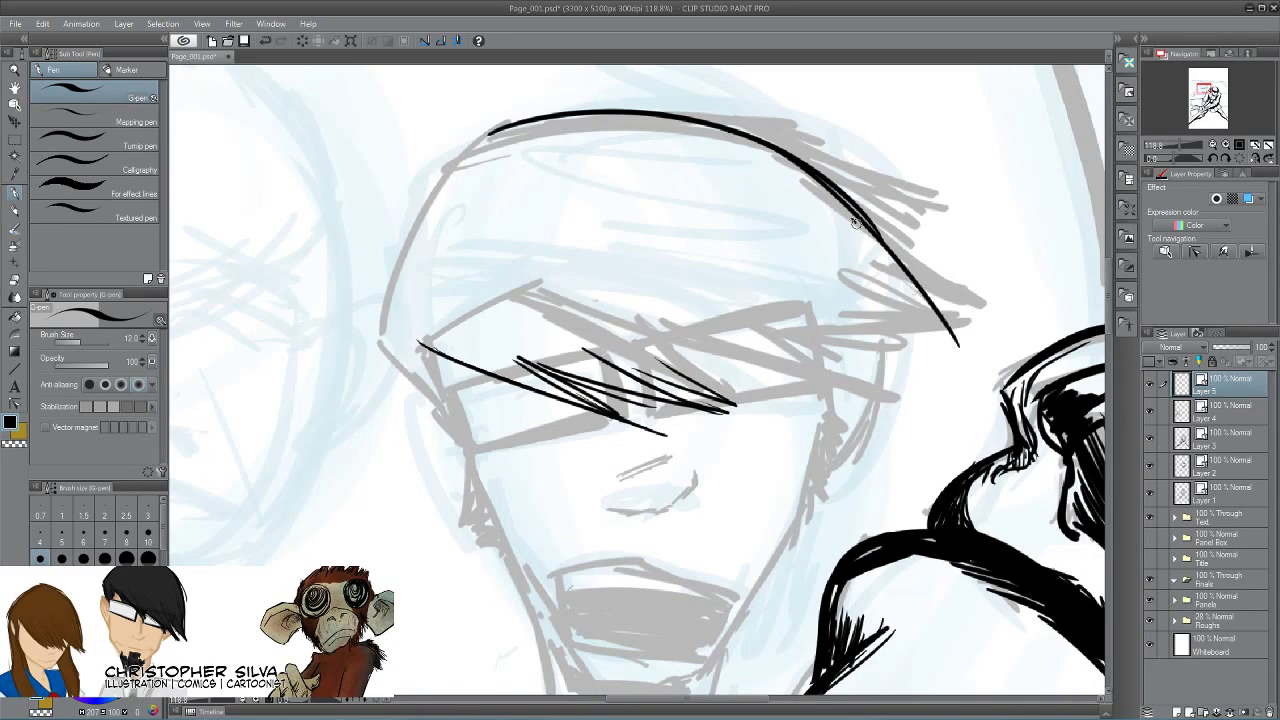
{"action": "left_click_drag", "start_coordinate": [852, 236], "coordinate": [966, 348]}
{"action": "left_click_drag", "start_coordinate": [848, 266], "coordinate": [972, 352]}
{"action": "left_click_drag", "start_coordinate": [886, 316], "coordinate": [955, 380]}
{"action": "mouse_move", "coordinate": [856, 330]}
{"action": "left_mouse_down"}
{"action": "mouse_move", "coordinate": [930, 372]}
{"action": "mouse_move", "coordinate": [918, 362]}
{"action": "mouse_move", "coordinate": [928, 396]}
{"action": "left_mouse_up"}
{"action": "left_click_drag", "start_coordinate": [860, 356], "coordinate": [934, 410]}
{"action": "left_click_drag", "start_coordinate": [772, 338], "coordinate": [878, 390]}
{"action": "left_click_drag", "start_coordinate": [808, 358], "coordinate": [884, 392]}
{"action": "left_click_drag", "start_coordinate": [775, 341], "coordinate": [882, 422]}
{"action": "mouse_move", "coordinate": [650, 342]}
{"action": "left_mouse_down"}
{"action": "mouse_move", "coordinate": [828, 411]}
{"action": "mouse_move", "coordinate": [683, 356]}
{"action": "mouse_move", "coordinate": [776, 407]}
{"action": "mouse_move", "coordinate": [618, 339]}
{"action": "left_mouse_up"}
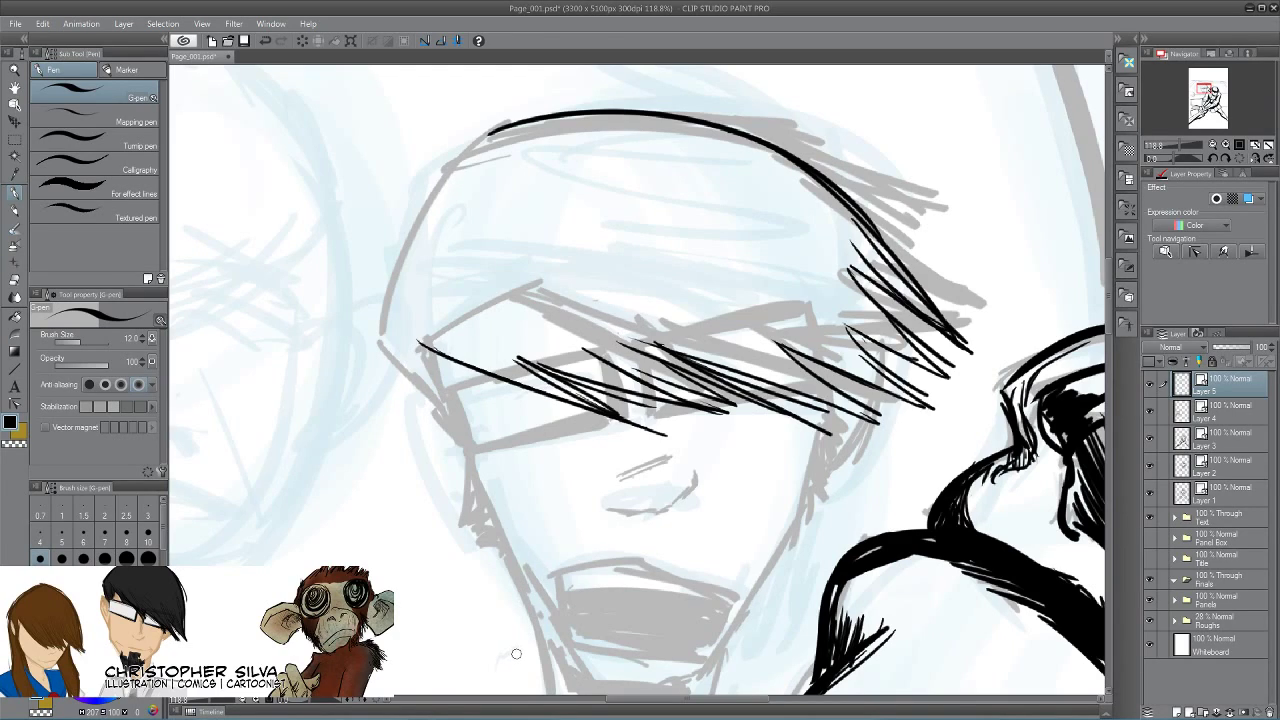
{"action": "key", "text": "Delete"}
With the G-pen at size 17, ink the left side of the man's head, including the spiky hair tuft and temple.
{"action": "mouse_move", "coordinate": [490, 128]}
{"action": "left_mouse_down"}
{"action": "mouse_move", "coordinate": [419, 206]}
{"action": "mouse_move", "coordinate": [375, 320]}
{"action": "left_mouse_up"}
{"action": "key", "text": "bracketright"}
{"action": "key", "text": "bracketright"}
{"action": "left_click_drag", "start_coordinate": [373, 320], "coordinate": [472, 440]}
{"action": "left_click_drag", "start_coordinate": [398, 240], "coordinate": [392, 214]}
{"action": "mouse_move", "coordinate": [388, 262]}
{"action": "left_mouse_down"}
{"action": "mouse_move", "coordinate": [398, 216]}
{"action": "mouse_move", "coordinate": [366, 220]}
{"action": "mouse_move", "coordinate": [340, 148]}
{"action": "mouse_move", "coordinate": [350, 222]}
{"action": "mouse_move", "coordinate": [299, 196]}
{"action": "left_mouse_up"}
{"action": "mouse_move", "coordinate": [382, 290]}
{"action": "left_mouse_down"}
{"action": "mouse_move", "coordinate": [318, 226]}
{"action": "mouse_move", "coordinate": [350, 256]}
{"action": "mouse_move", "coordinate": [328, 280]}
{"action": "left_mouse_up"}
{"action": "mouse_move", "coordinate": [374, 318]}
{"action": "left_mouse_down"}
{"action": "mouse_move", "coordinate": [373, 284]}
{"action": "mouse_move", "coordinate": [385, 327]}
{"action": "mouse_move", "coordinate": [372, 322]}
{"action": "mouse_move", "coordinate": [446, 384]}
{"action": "left_mouse_up"}
{"action": "mouse_move", "coordinate": [404, 336]}
{"action": "left_mouse_down"}
{"action": "mouse_move", "coordinate": [472, 456]}
{"action": "mouse_move", "coordinate": [477, 506]}
{"action": "left_mouse_up"}
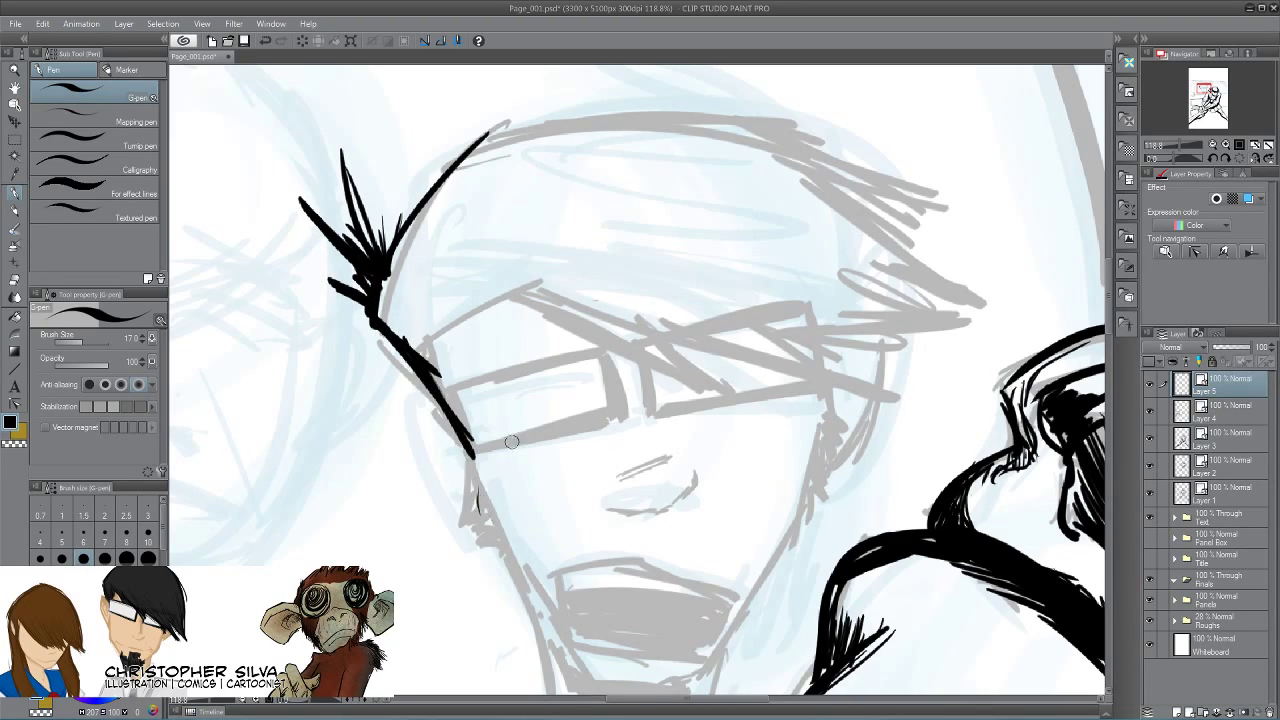
Ink both rectangular lens frames of the man's glasses with thick black lines.
{"action": "mouse_move", "coordinate": [615, 357]}
{"action": "left_mouse_down"}
{"action": "mouse_move", "coordinate": [623, 408]}
{"action": "mouse_move", "coordinate": [493, 453]}
{"action": "mouse_move", "coordinate": [576, 356]}
{"action": "mouse_move", "coordinate": [490, 392]}
{"action": "left_mouse_up"}
{"action": "mouse_move", "coordinate": [562, 360]}
{"action": "left_mouse_down"}
{"action": "mouse_move", "coordinate": [476, 390]}
{"action": "mouse_move", "coordinate": [485, 460]}
{"action": "left_mouse_up"}
{"action": "left_click_drag", "start_coordinate": [502, 383], "coordinate": [478, 424]}
{"action": "mouse_move", "coordinate": [504, 378]}
{"action": "left_mouse_down"}
{"action": "mouse_move", "coordinate": [454, 397]}
{"action": "mouse_move", "coordinate": [487, 450]}
{"action": "left_mouse_up"}
{"action": "mouse_move", "coordinate": [615, 355]}
{"action": "left_mouse_down"}
{"action": "mouse_move", "coordinate": [623, 418]}
{"action": "mouse_move", "coordinate": [645, 377]}
{"action": "mouse_move", "coordinate": [652, 410]}
{"action": "left_mouse_up"}
{"action": "mouse_move", "coordinate": [818, 339]}
{"action": "left_mouse_down"}
{"action": "mouse_move", "coordinate": [822, 385]}
{"action": "mouse_move", "coordinate": [652, 415]}
{"action": "left_mouse_up"}
{"action": "mouse_move", "coordinate": [822, 311]}
{"action": "left_mouse_down"}
{"action": "mouse_move", "coordinate": [636, 351]}
{"action": "mouse_move", "coordinate": [646, 404]}
{"action": "left_mouse_up"}
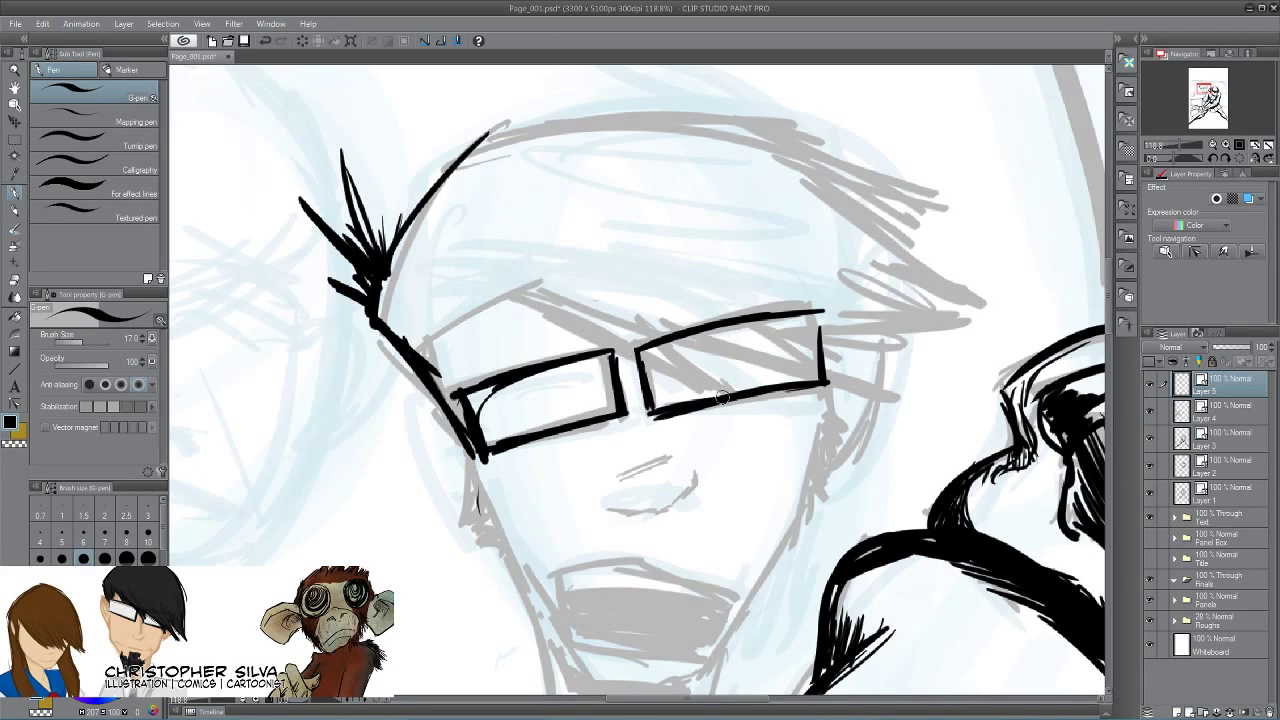
Ink the man's nose and both sides of the jawline with jagged sideburns.
{"action": "mouse_move", "coordinate": [668, 460]}
{"action": "left_mouse_down"}
{"action": "mouse_move", "coordinate": [620, 484]}
{"action": "mouse_move", "coordinate": [690, 488]}
{"action": "mouse_move", "coordinate": [654, 516]}
{"action": "mouse_move", "coordinate": [610, 508]}
{"action": "left_mouse_up"}
{"action": "mouse_move", "coordinate": [826, 388]}
{"action": "left_mouse_down"}
{"action": "mouse_move", "coordinate": [762, 604]}
{"action": "mouse_move", "coordinate": [718, 654]}
{"action": "left_mouse_up"}
{"action": "left_click_drag", "start_coordinate": [830, 386], "coordinate": [820, 494]}
{"action": "left_click_drag", "start_coordinate": [830, 446], "coordinate": [776, 574]}
{"action": "mouse_move", "coordinate": [456, 430]}
{"action": "left_mouse_down"}
{"action": "mouse_move", "coordinate": [472, 472]}
{"action": "mouse_move", "coordinate": [462, 530]}
{"action": "left_mouse_up"}
{"action": "mouse_move", "coordinate": [468, 472]}
{"action": "left_mouse_down"}
{"action": "mouse_move", "coordinate": [488, 552]}
{"action": "mouse_move", "coordinate": [449, 371]}
{"action": "left_mouse_up"}
{"action": "left_click_drag", "start_coordinate": [436, 240], "coordinate": [550, 470]}
{"action": "mouse_move", "coordinate": [721, 377]}
{"action": "left_mouse_down"}
{"action": "mouse_move", "coordinate": [628, 465]}
{"action": "mouse_move", "coordinate": [660, 454]}
{"action": "left_mouse_up"}
Ink the man's chin line and fill the goatee with dense, downward black strokes.
{"action": "left_click_drag", "start_coordinate": [550, 461], "coordinate": [638, 455]}
{"action": "mouse_move", "coordinate": [694, 395]}
{"action": "left_mouse_down"}
{"action": "mouse_move", "coordinate": [657, 473]}
{"action": "mouse_move", "coordinate": [665, 487]}
{"action": "mouse_move", "coordinate": [680, 471]}
{"action": "left_mouse_up"}
{"action": "left_click_drag", "start_coordinate": [680, 418], "coordinate": [676, 476]}
{"action": "mouse_move", "coordinate": [500, 392]}
{"action": "left_mouse_down"}
{"action": "mouse_move", "coordinate": [514, 470]}
{"action": "mouse_move", "coordinate": [524, 462]}
{"action": "mouse_move", "coordinate": [506, 486]}
{"action": "left_mouse_up"}
{"action": "mouse_move", "coordinate": [530, 430]}
{"action": "left_mouse_down"}
{"action": "mouse_move", "coordinate": [524, 496]}
{"action": "mouse_move", "coordinate": [552, 518]}
{"action": "mouse_move", "coordinate": [590, 500]}
{"action": "left_mouse_up"}
{"action": "mouse_move", "coordinate": [640, 458]}
{"action": "left_mouse_down"}
{"action": "mouse_move", "coordinate": [660, 504]}
{"action": "mouse_move", "coordinate": [608, 520]}
{"action": "left_mouse_up"}
{"action": "left_click_drag", "start_coordinate": [600, 462], "coordinate": [584, 530]}
{"action": "mouse_move", "coordinate": [656, 458]}
{"action": "left_mouse_down"}
{"action": "mouse_move", "coordinate": [640, 506]}
{"action": "mouse_move", "coordinate": [650, 510]}
{"action": "mouse_move", "coordinate": [620, 527]}
{"action": "left_mouse_up"}
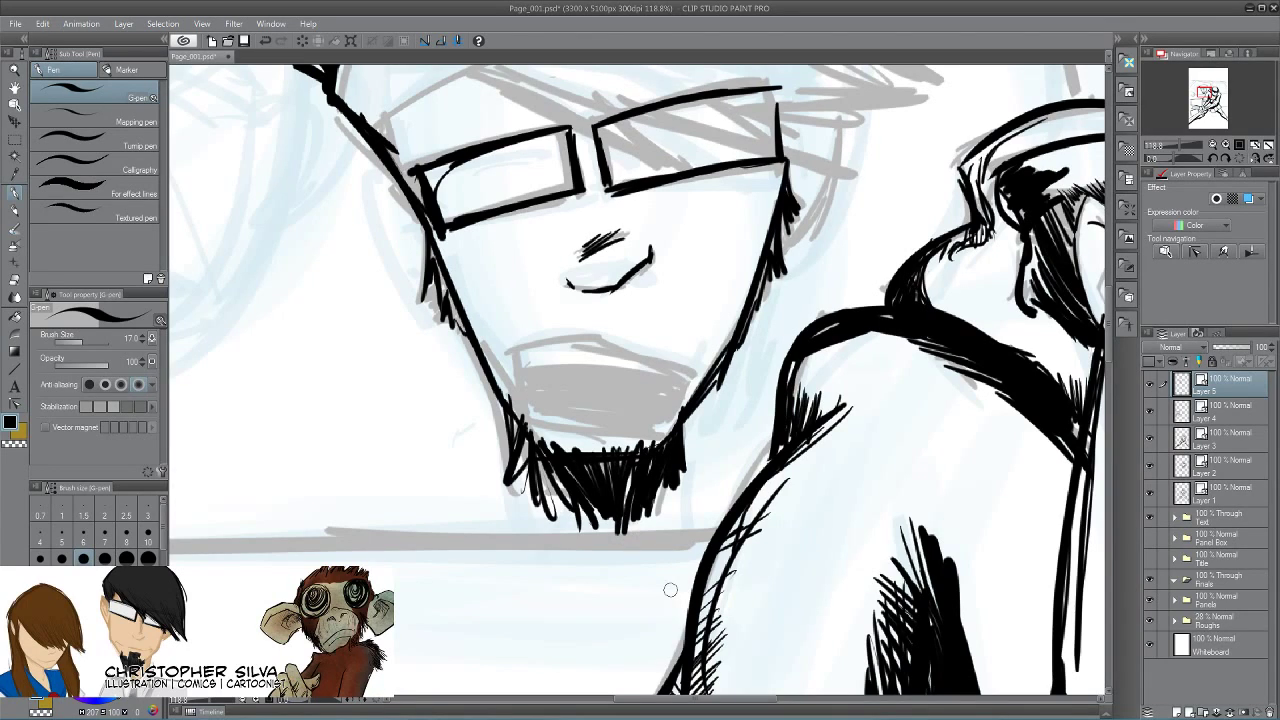
{"action": "scroll", "coordinate": [460, 318], "scroll_direction": "up", "scroll_amount": 3}
{"action": "mouse_move", "coordinate": [508, 403]}
{"action": "left_mouse_down"}
{"action": "mouse_move", "coordinate": [700, 426]}
{"action": "mouse_move", "coordinate": [688, 441]}
{"action": "mouse_move", "coordinate": [516, 430]}
{"action": "mouse_move", "coordinate": [535, 425]}
{"action": "mouse_move", "coordinate": [536, 486]}
{"action": "left_mouse_up"}
{"action": "mouse_move", "coordinate": [690, 436]}
{"action": "left_mouse_down"}
{"action": "mouse_move", "coordinate": [657, 486]}
{"action": "mouse_move", "coordinate": [538, 484]}
{"action": "mouse_move", "coordinate": [670, 466]}
{"action": "mouse_move", "coordinate": [654, 482]}
{"action": "mouse_move", "coordinate": [562, 473]}
{"action": "left_mouse_up"}
{"action": "mouse_move", "coordinate": [662, 458]}
{"action": "left_mouse_down"}
{"action": "mouse_move", "coordinate": [645, 470]}
{"action": "mouse_move", "coordinate": [585, 452]}
{"action": "left_mouse_up"}
{"action": "mouse_move", "coordinate": [548, 471]}
{"action": "left_mouse_down"}
{"action": "mouse_move", "coordinate": [571, 450]}
{"action": "mouse_move", "coordinate": [527, 434]}
{"action": "mouse_move", "coordinate": [529, 450]}
{"action": "mouse_move", "coordinate": [540, 439]}
{"action": "mouse_move", "coordinate": [539, 473]}
{"action": "mouse_move", "coordinate": [570, 440]}
{"action": "mouse_move", "coordinate": [534, 432]}
{"action": "mouse_move", "coordinate": [663, 446]}
{"action": "mouse_move", "coordinate": [553, 436]}
{"action": "mouse_move", "coordinate": [572, 456]}
{"action": "mouse_move", "coordinate": [542, 462]}
{"action": "mouse_move", "coordinate": [628, 468]}
{"action": "mouse_move", "coordinate": [669, 453]}
{"action": "mouse_move", "coordinate": [640, 474]}
{"action": "mouse_move", "coordinate": [537, 467]}
{"action": "mouse_move", "coordinate": [692, 420]}
{"action": "mouse_move", "coordinate": [662, 462]}
{"action": "mouse_move", "coordinate": [605, 441]}
{"action": "mouse_move", "coordinate": [670, 435]}
{"action": "mouse_move", "coordinate": [594, 434]}
{"action": "mouse_move", "coordinate": [520, 411]}
{"action": "mouse_move", "coordinate": [536, 475]}
{"action": "mouse_move", "coordinate": [574, 469]}
{"action": "mouse_move", "coordinate": [562, 460]}
{"action": "mouse_move", "coordinate": [644, 463]}
{"action": "left_mouse_up"}
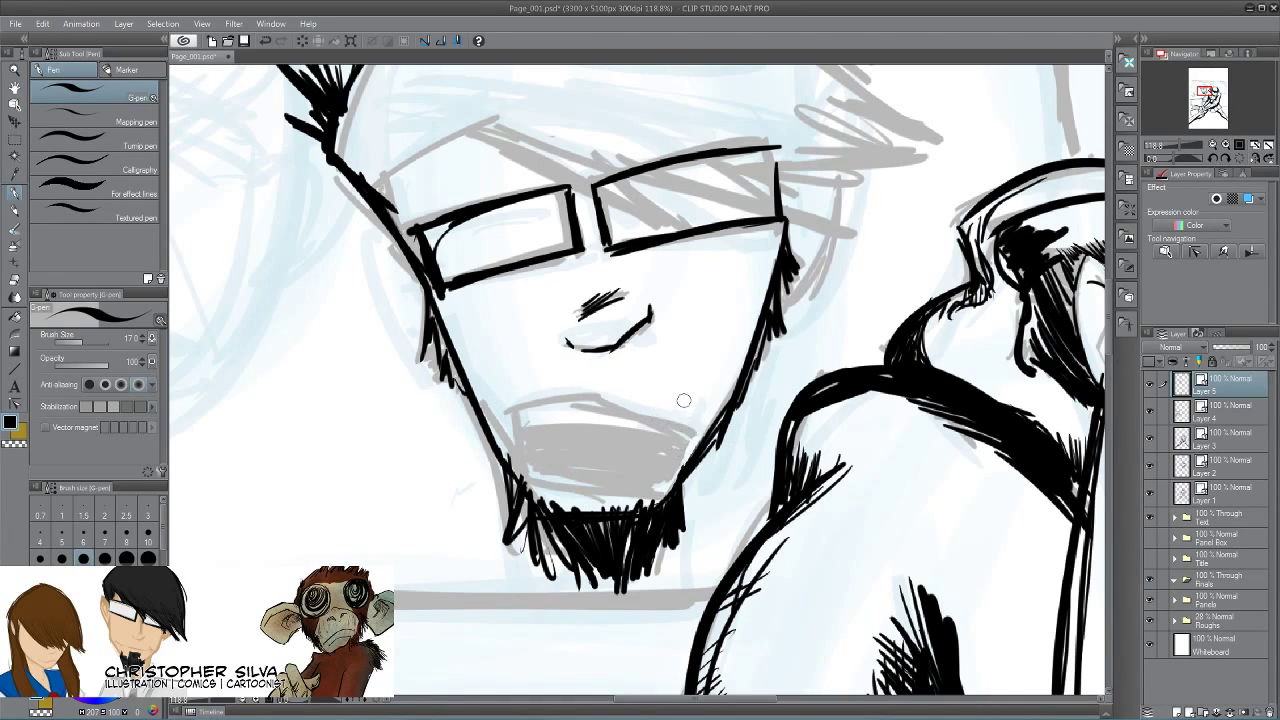
Ink the outline of the man's open mouth with the upper teeth line and dark corners.
{"action": "left_click_drag", "start_coordinate": [684, 392], "coordinate": [668, 486]}
{"action": "mouse_move", "coordinate": [686, 390]}
{"action": "left_mouse_down"}
{"action": "mouse_move", "coordinate": [494, 372]}
{"action": "mouse_move", "coordinate": [500, 446]}
{"action": "mouse_move", "coordinate": [684, 420]}
{"action": "mouse_move", "coordinate": [664, 471]}
{"action": "mouse_move", "coordinate": [622, 486]}
{"action": "mouse_move", "coordinate": [537, 477]}
{"action": "left_mouse_up"}
{"action": "mouse_move", "coordinate": [660, 424]}
{"action": "left_mouse_down"}
{"action": "mouse_move", "coordinate": [680, 436]}
{"action": "mouse_move", "coordinate": [672, 446]}
{"action": "left_mouse_up"}
{"action": "left_click_drag", "start_coordinate": [494, 428], "coordinate": [506, 460]}
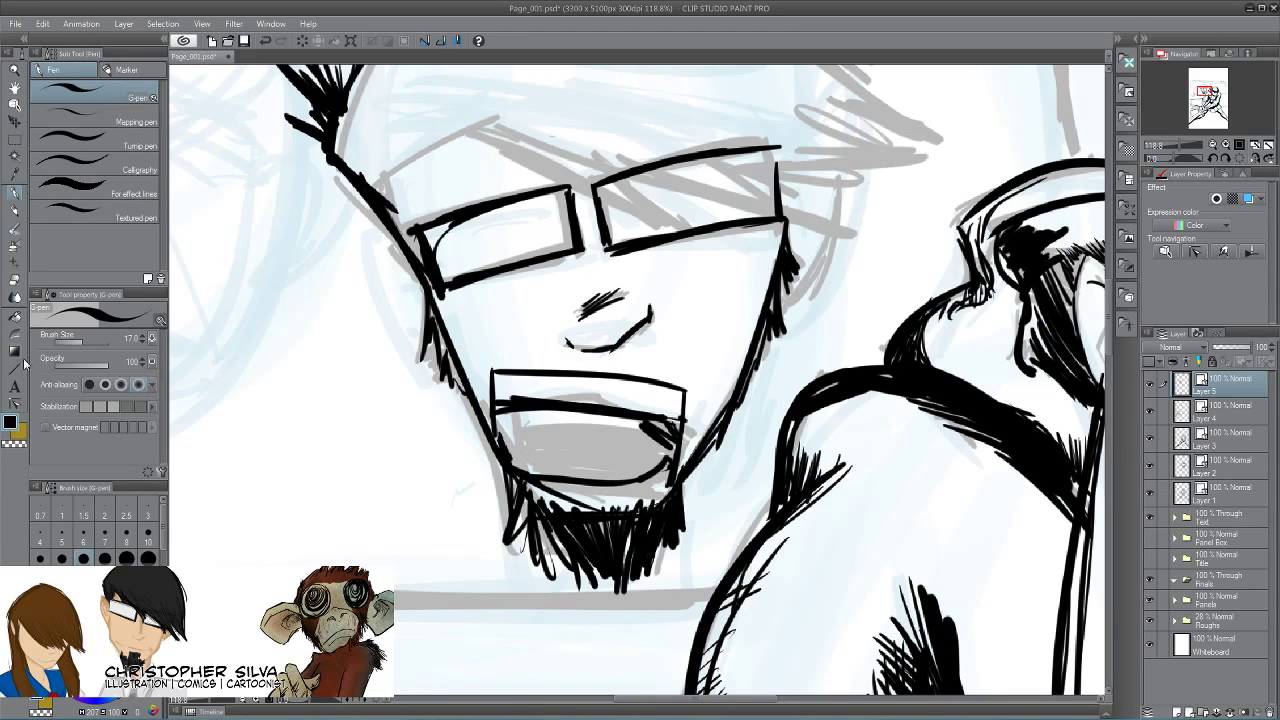
Darken the inside of the man's open mouth with dense black pen strokes below the upper teeth.
{"action": "left_click", "coordinate": [14, 320]}
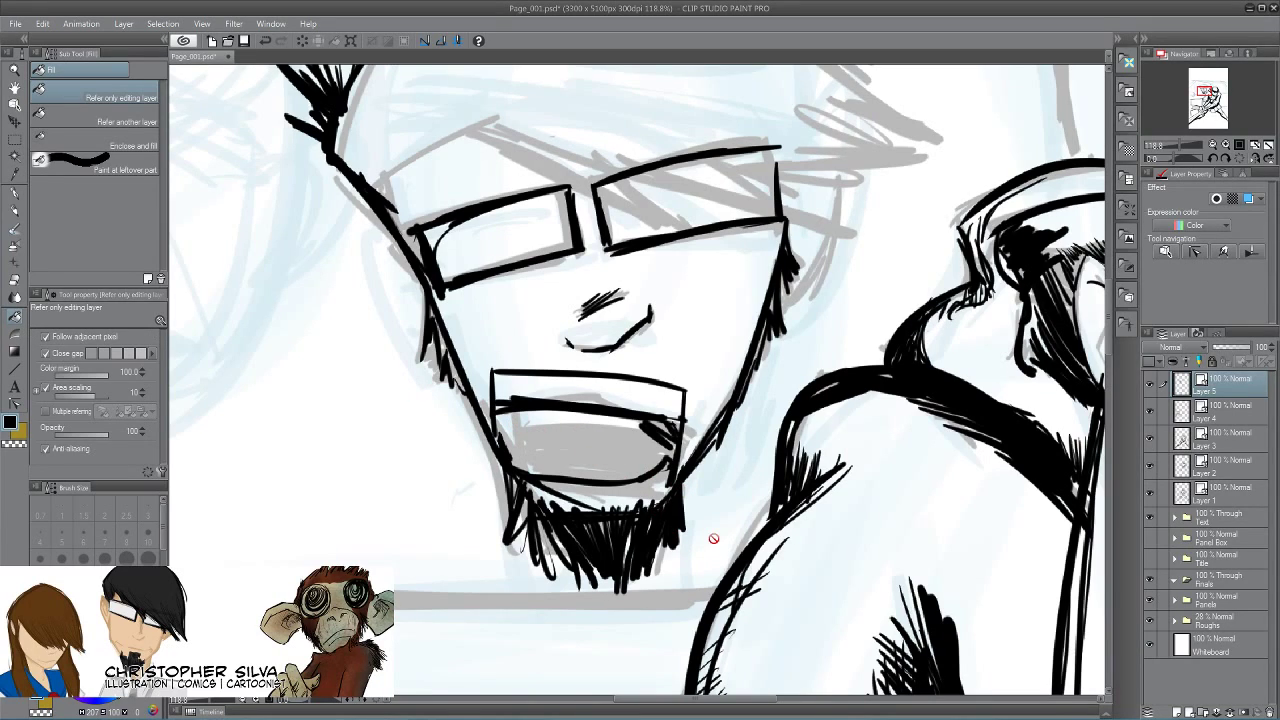
{"action": "left_click", "coordinate": [14, 193]}
{"action": "mouse_move", "coordinate": [498, 430]}
{"action": "left_mouse_down"}
{"action": "mouse_move", "coordinate": [530, 468]}
{"action": "mouse_move", "coordinate": [558, 446]}
{"action": "mouse_move", "coordinate": [640, 440]}
{"action": "left_mouse_up"}
{"action": "mouse_move", "coordinate": [532, 408]}
{"action": "left_mouse_down"}
{"action": "mouse_move", "coordinate": [656, 432]}
{"action": "mouse_move", "coordinate": [658, 448]}
{"action": "mouse_move", "coordinate": [628, 452]}
{"action": "left_mouse_up"}
{"action": "key", "text": "bracketright"}
{"action": "key", "text": "bracketright"}
{"action": "key", "text": "bracketright"}
{"action": "key", "text": "bracketright"}
{"action": "key", "text": "bracketright"}
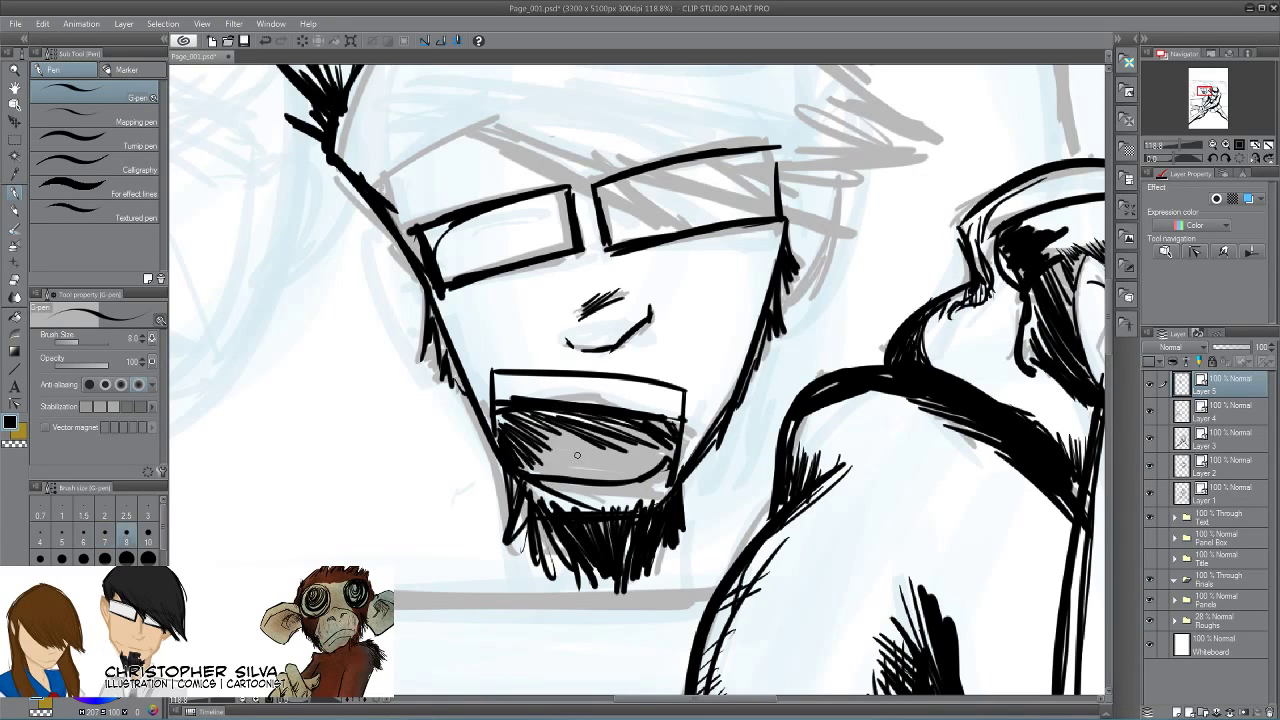
{"action": "mouse_move", "coordinate": [526, 416]}
{"action": "left_mouse_down"}
{"action": "mouse_move", "coordinate": [558, 467]}
{"action": "mouse_move", "coordinate": [547, 471]}
{"action": "mouse_move", "coordinate": [656, 474]}
{"action": "left_mouse_up"}
{"action": "mouse_move", "coordinate": [672, 430]}
{"action": "left_mouse_down"}
{"action": "mouse_move", "coordinate": [602, 478]}
{"action": "mouse_move", "coordinate": [571, 467]}
{"action": "mouse_move", "coordinate": [596, 450]}
{"action": "mouse_move", "coordinate": [656, 458]}
{"action": "left_mouse_up"}
Discard the vector layer holding the man's inked face and add a new raster layer above Layer 4.
{"action": "key", "text": "Delete"}
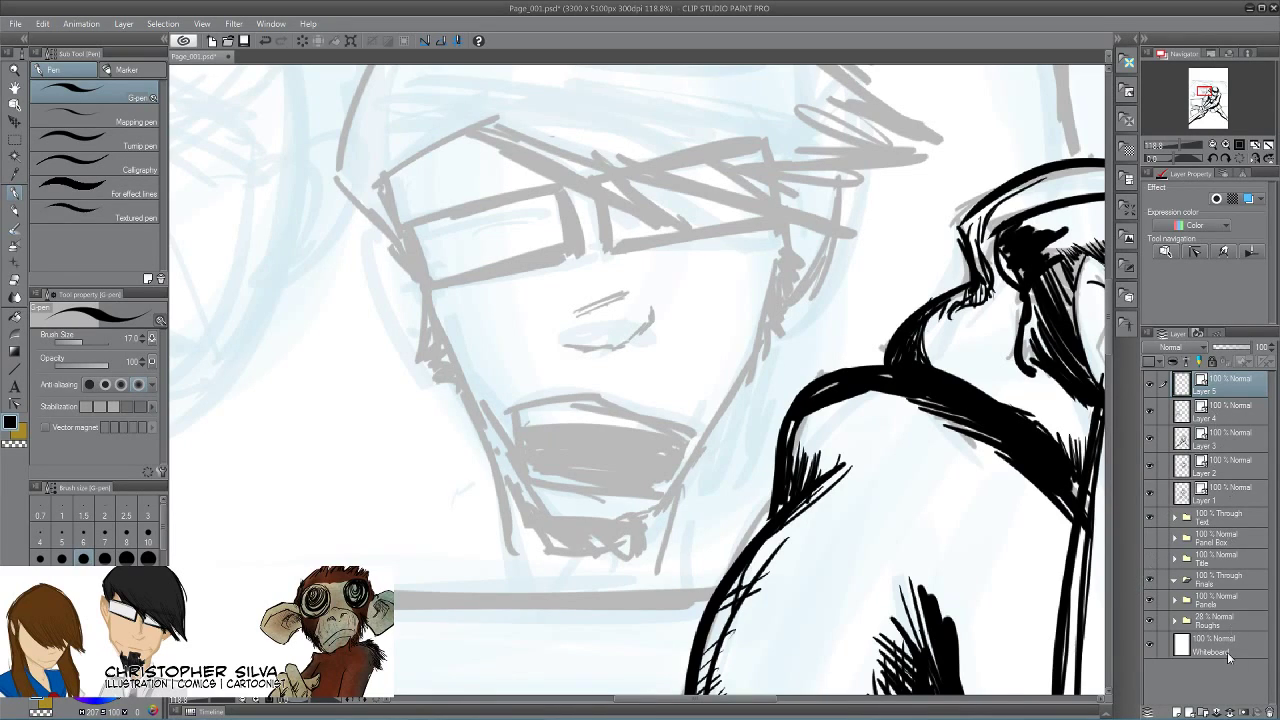
{"action": "left_click_drag", "start_coordinate": [1246, 467], "coordinate": [1269, 712]}
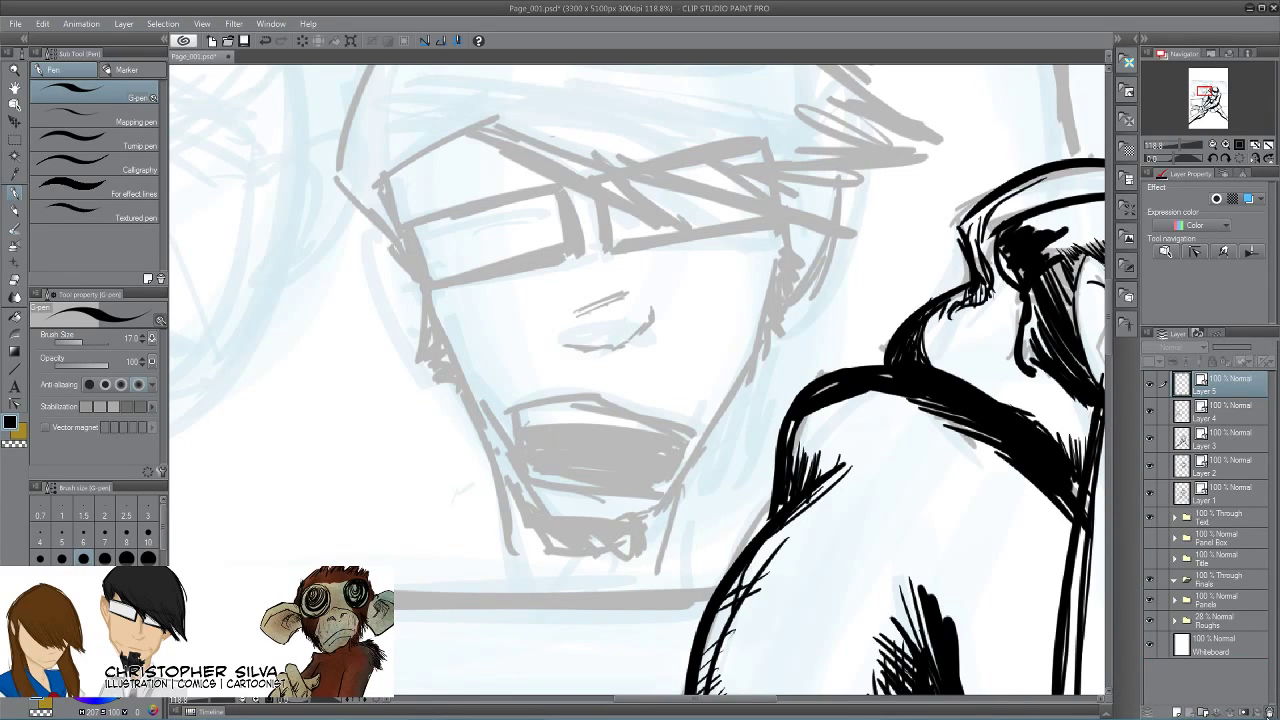
{"action": "left_click", "coordinate": [1268, 711]}
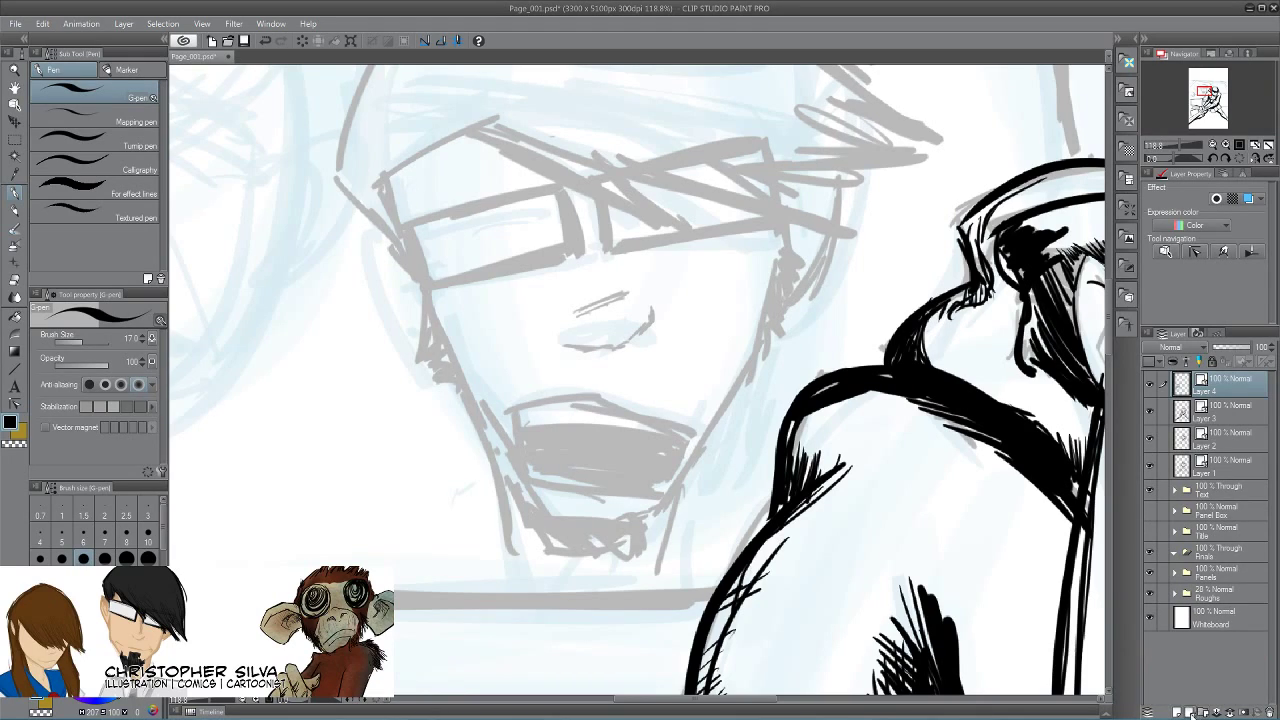
{"action": "left_click", "coordinate": [1177, 711]}
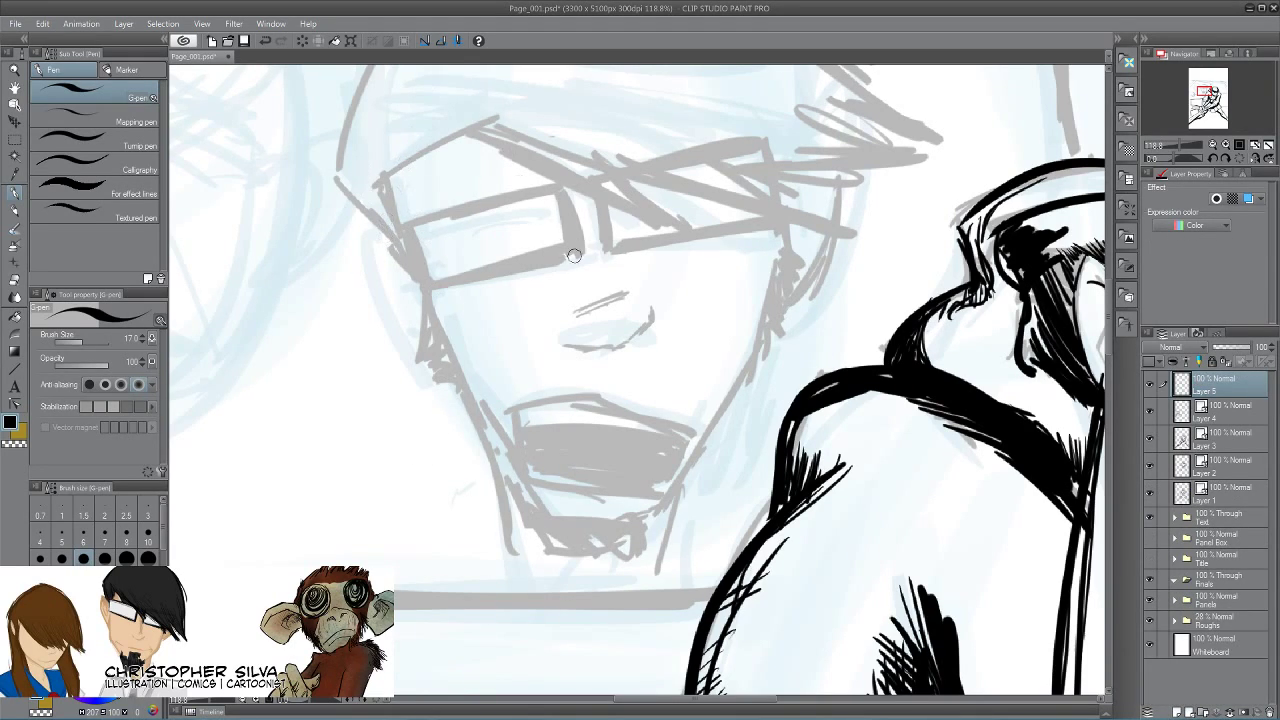
Ink the glasses' left rectangular lens frame and the man's nose with its short shadow strokes.
{"action": "mouse_move", "coordinate": [565, 188]}
{"action": "left_mouse_down"}
{"action": "mouse_move", "coordinate": [579, 246]}
{"action": "mouse_move", "coordinate": [425, 290]}
{"action": "mouse_move", "coordinate": [422, 219]}
{"action": "mouse_move", "coordinate": [428, 288]}
{"action": "left_mouse_up"}
{"action": "left_click_drag", "start_coordinate": [405, 232], "coordinate": [427, 288]}
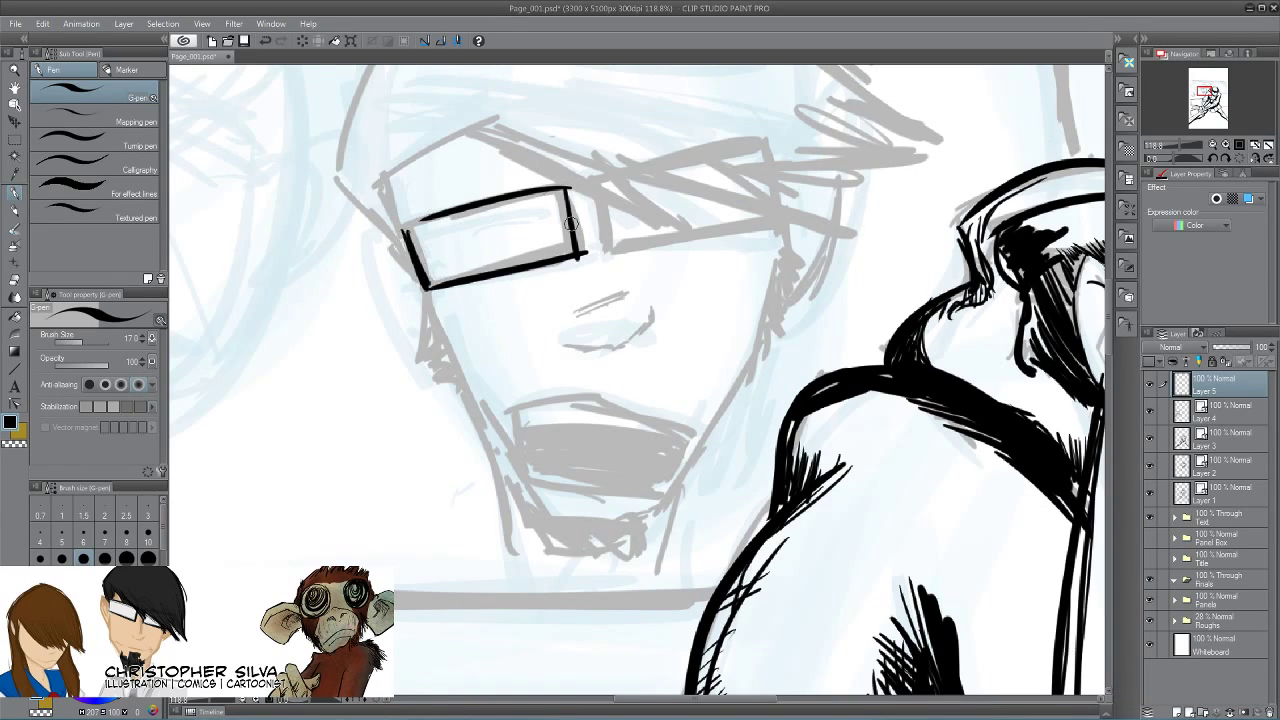
{"action": "left_click_drag", "start_coordinate": [630, 292], "coordinate": [589, 309]}
{"action": "mouse_move", "coordinate": [621, 290]}
{"action": "left_mouse_down"}
{"action": "mouse_move", "coordinate": [583, 302]}
{"action": "mouse_move", "coordinate": [652, 322]}
{"action": "mouse_move", "coordinate": [616, 349]}
{"action": "mouse_move", "coordinate": [566, 344]}
{"action": "left_mouse_up"}
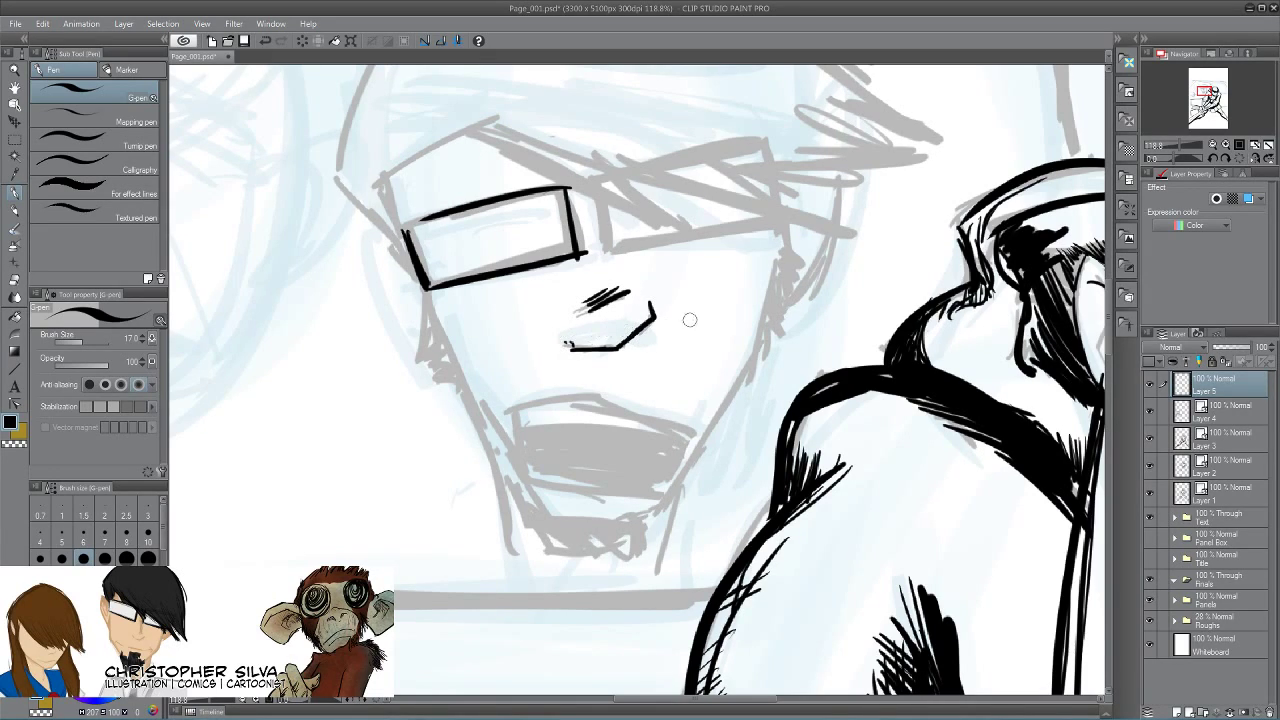
Ink the right jawline from the lens down to the chin, with thick beard strokes at its lower end.
{"action": "mouse_move", "coordinate": [788, 216]}
{"action": "left_mouse_down"}
{"action": "mouse_move", "coordinate": [740, 382]}
{"action": "mouse_move", "coordinate": [654, 520]}
{"action": "left_mouse_up"}
{"action": "left_click_drag", "start_coordinate": [716, 425], "coordinate": [654, 519]}
{"action": "left_click_drag", "start_coordinate": [689, 470], "coordinate": [676, 536]}
{"action": "left_click_drag", "start_coordinate": [706, 448], "coordinate": [672, 538]}
{"action": "mouse_move", "coordinate": [684, 484]}
{"action": "left_mouse_down"}
{"action": "mouse_move", "coordinate": [657, 544]}
{"action": "mouse_move", "coordinate": [614, 588]}
{"action": "left_mouse_up"}
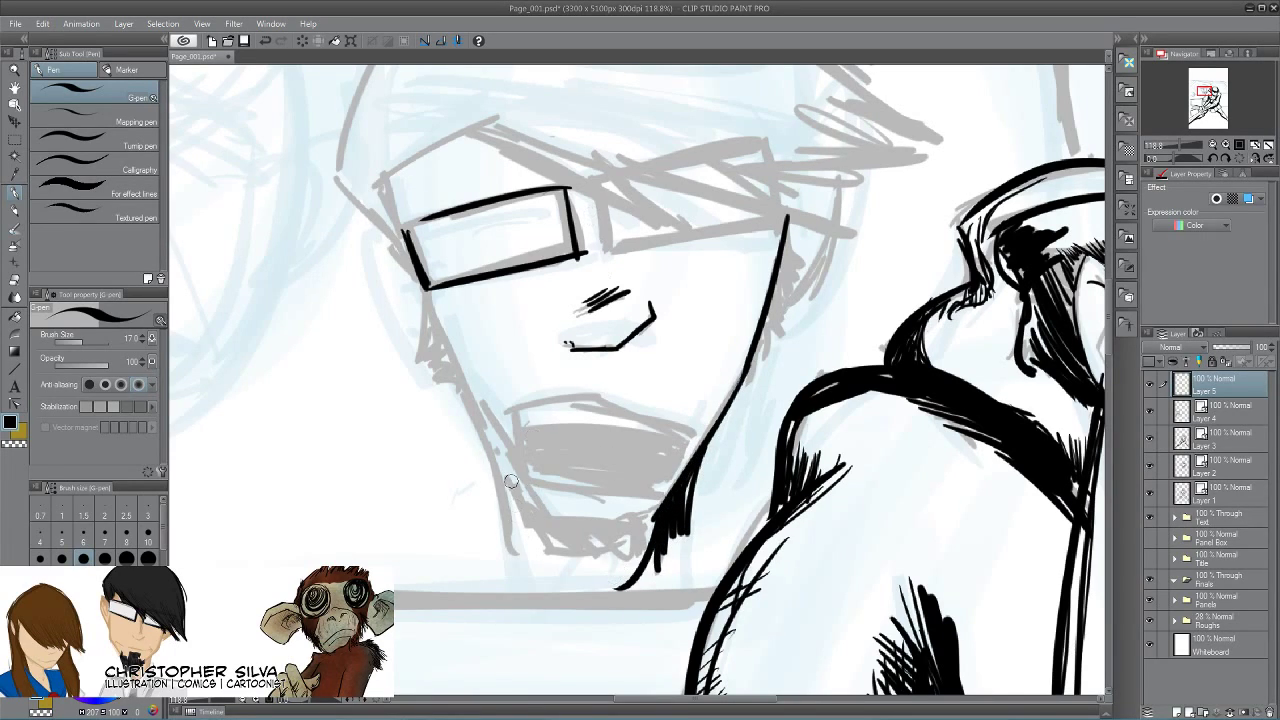
Ink the left ear's outer edge and the left jawline with jagged sideburn and beard strokes.
{"action": "mouse_move", "coordinate": [394, 237]}
{"action": "left_mouse_down"}
{"action": "mouse_move", "coordinate": [344, 219]}
{"action": "mouse_move", "coordinate": [353, 251]}
{"action": "mouse_move", "coordinate": [450, 352]}
{"action": "left_mouse_up"}
{"action": "left_click_drag", "start_coordinate": [412, 276], "coordinate": [446, 362]}
{"action": "left_click_drag", "start_coordinate": [426, 304], "coordinate": [452, 396]}
{"action": "left_click_drag", "start_coordinate": [442, 338], "coordinate": [470, 446]}
{"action": "mouse_move", "coordinate": [462, 380]}
{"action": "left_mouse_down"}
{"action": "mouse_move", "coordinate": [467, 443]}
{"action": "mouse_move", "coordinate": [507, 466]}
{"action": "mouse_move", "coordinate": [552, 532]}
{"action": "mouse_move", "coordinate": [634, 542]}
{"action": "mouse_move", "coordinate": [531, 517]}
{"action": "left_mouse_up"}
{"action": "left_click_drag", "start_coordinate": [468, 413], "coordinate": [510, 534]}
{"action": "left_click_drag", "start_coordinate": [498, 480], "coordinate": [510, 584]}
Ink the goatee below the chin line with converging downward black strokes.
{"action": "mouse_move", "coordinate": [510, 520]}
{"action": "left_mouse_down"}
{"action": "mouse_move", "coordinate": [520, 580]}
{"action": "mouse_move", "coordinate": [575, 604]}
{"action": "left_mouse_up"}
{"action": "left_click_drag", "start_coordinate": [652, 524], "coordinate": [634, 594]}
{"action": "mouse_move", "coordinate": [620, 540]}
{"action": "left_mouse_down"}
{"action": "mouse_move", "coordinate": [628, 594]}
{"action": "mouse_move", "coordinate": [580, 604]}
{"action": "left_mouse_up"}
{"action": "left_click_drag", "start_coordinate": [538, 546], "coordinate": [588, 606]}
{"action": "left_click_drag", "start_coordinate": [510, 502], "coordinate": [578, 602]}
{"action": "left_click_drag", "start_coordinate": [542, 530], "coordinate": [580, 596]}
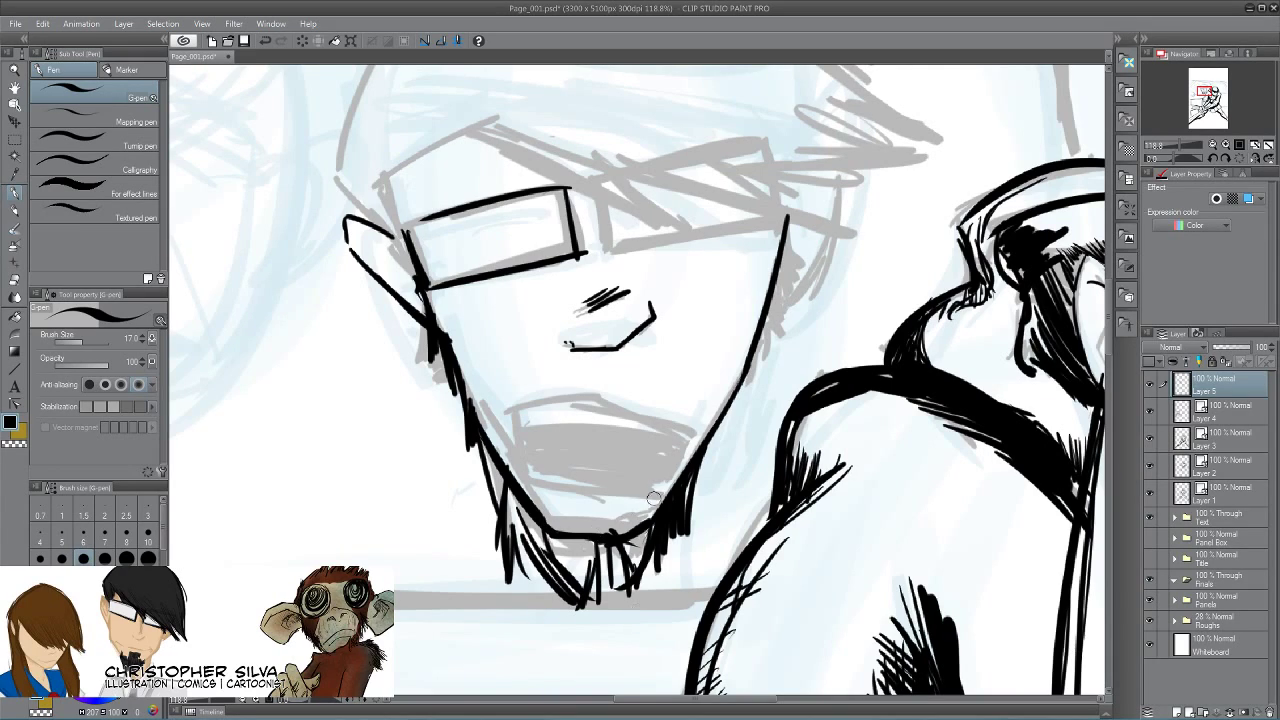
Ink the man's open mouth with upper teeth and lower lip lines, and fill its dark interior black.
{"action": "left_click_drag", "start_coordinate": [512, 402], "coordinate": [518, 462]}
{"action": "left_click_drag", "start_coordinate": [710, 398], "coordinate": [496, 391]}
{"action": "mouse_move", "coordinate": [505, 394]}
{"action": "left_mouse_down"}
{"action": "mouse_move", "coordinate": [527, 415]}
{"action": "mouse_move", "coordinate": [523, 433]}
{"action": "mouse_move", "coordinate": [508, 404]}
{"action": "mouse_move", "coordinate": [512, 476]}
{"action": "left_mouse_up"}
{"action": "left_click_drag", "start_coordinate": [708, 400], "coordinate": [652, 500]}
{"action": "mouse_move", "coordinate": [515, 462]}
{"action": "left_mouse_down"}
{"action": "mouse_move", "coordinate": [556, 494]}
{"action": "mouse_move", "coordinate": [642, 497]}
{"action": "mouse_move", "coordinate": [595, 519]}
{"action": "left_mouse_up"}
{"action": "mouse_move", "coordinate": [686, 446]}
{"action": "left_mouse_down"}
{"action": "mouse_move", "coordinate": [512, 428]}
{"action": "mouse_move", "coordinate": [541, 466]}
{"action": "mouse_move", "coordinate": [630, 486]}
{"action": "mouse_move", "coordinate": [665, 478]}
{"action": "left_mouse_up"}
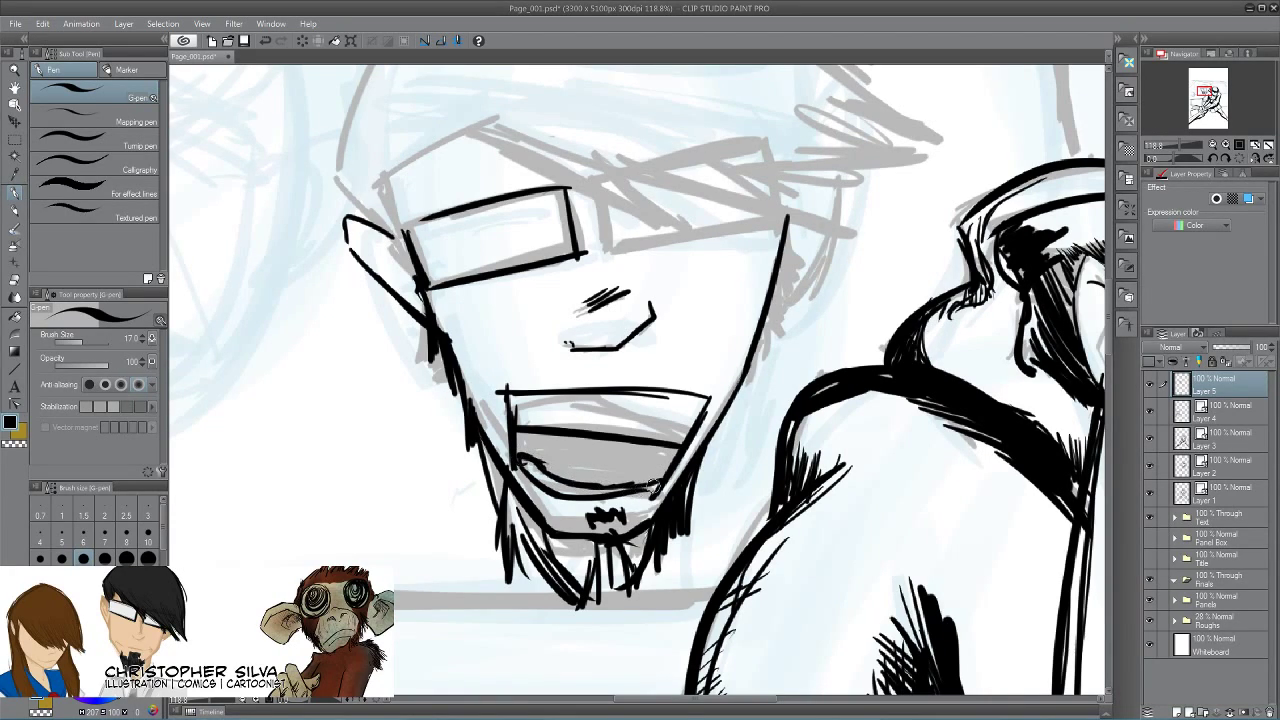
{"action": "left_click", "coordinate": [15, 318]}
{"action": "left_click", "coordinate": [590, 465]}
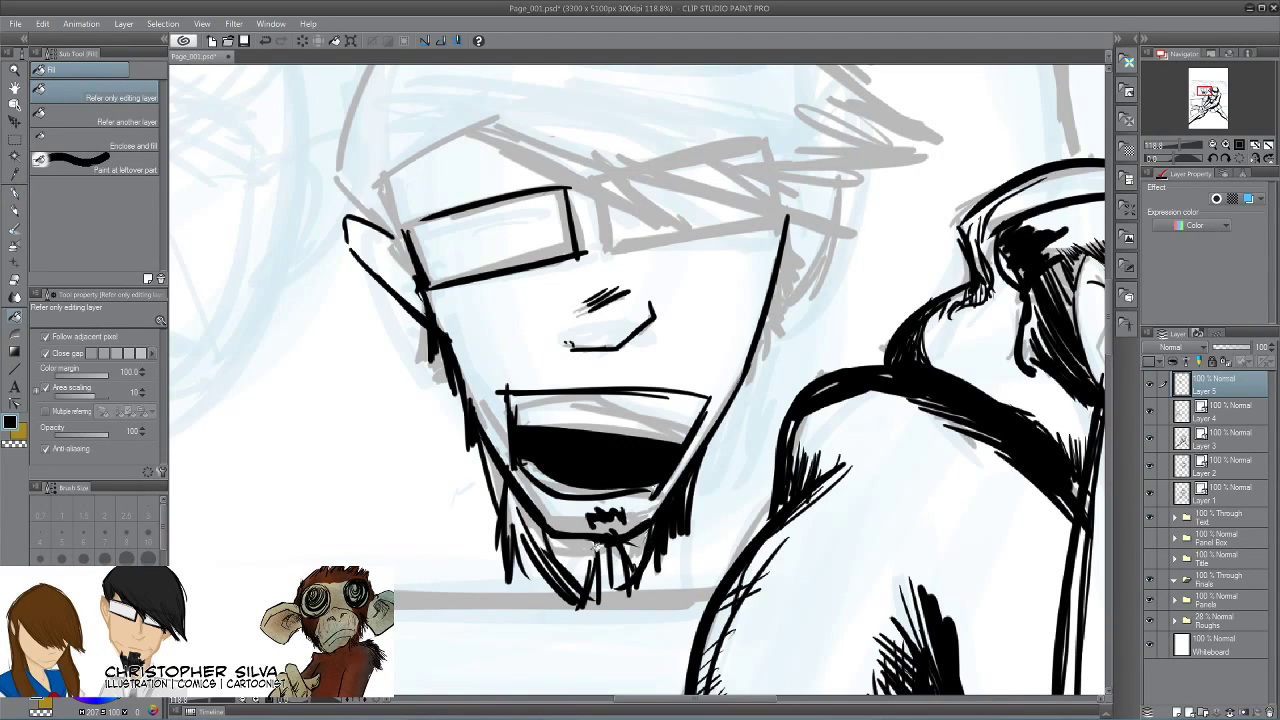
Set the G-pen to size 10 and ink the left temple, the ear's upper edge and the head's left contour.
{"action": "left_click", "coordinate": [16, 194]}
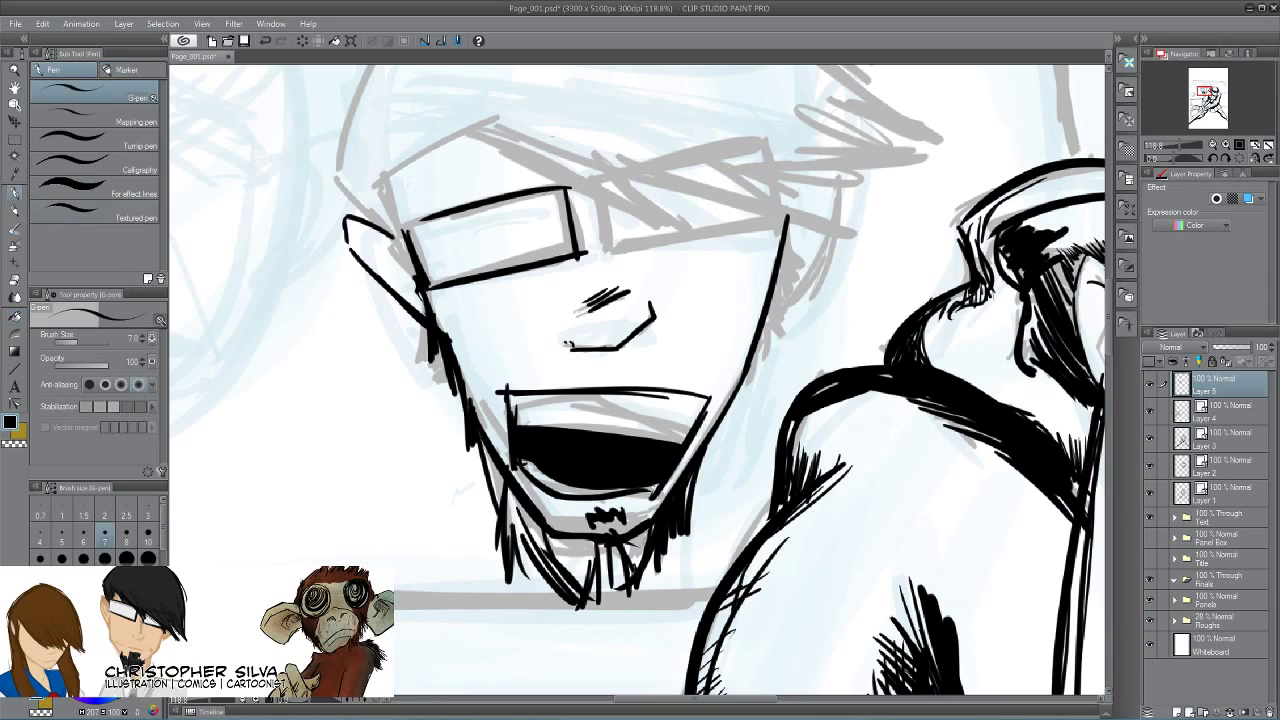
{"action": "left_click_drag", "start_coordinate": [447, 365], "coordinate": [462, 509]}
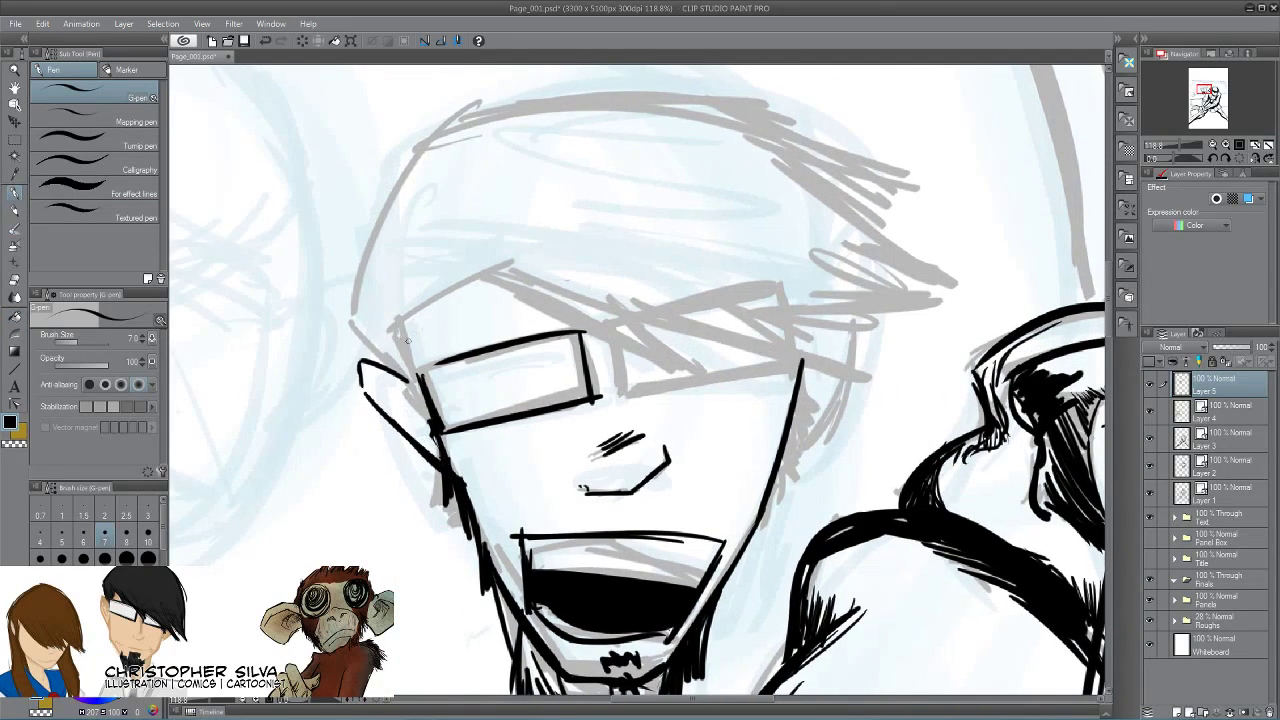
{"action": "left_click_drag", "start_coordinate": [418, 314], "coordinate": [428, 414]}
{"action": "key", "text": "bracketright"}
{"action": "key", "text": "bracketright"}
{"action": "left_click_drag", "start_coordinate": [414, 313], "coordinate": [436, 422]}
{"action": "left_click_drag", "start_coordinate": [414, 374], "coordinate": [436, 431]}
{"action": "left_click_drag", "start_coordinate": [356, 338], "coordinate": [428, 404]}
{"action": "left_click_drag", "start_coordinate": [402, 380], "coordinate": [418, 402]}
{"action": "left_click_drag", "start_coordinate": [437, 129], "coordinate": [342, 305]}
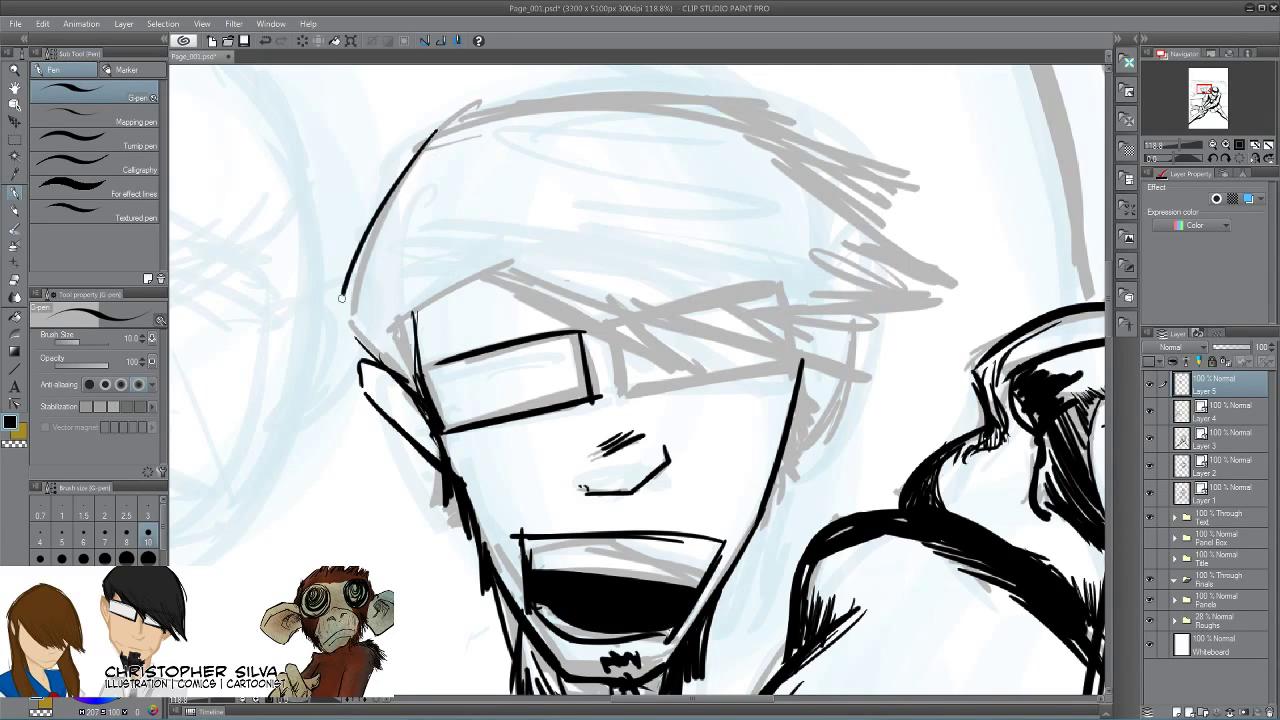
Ink the pointed fringe strands sweeping across the forehead and over the glasses.
{"action": "mouse_move", "coordinate": [390, 368]}
{"action": "left_mouse_down"}
{"action": "mouse_move", "coordinate": [336, 323]}
{"action": "mouse_move", "coordinate": [686, 390]}
{"action": "left_mouse_up"}
{"action": "left_click_drag", "start_coordinate": [459, 320], "coordinate": [700, 401]}
{"action": "mouse_move", "coordinate": [587, 322]}
{"action": "left_mouse_down"}
{"action": "mouse_move", "coordinate": [670, 383]}
{"action": "mouse_move", "coordinate": [718, 374]}
{"action": "mouse_move", "coordinate": [796, 396]}
{"action": "left_mouse_up"}
{"action": "mouse_move", "coordinate": [720, 352]}
{"action": "left_mouse_down"}
{"action": "mouse_move", "coordinate": [794, 396]}
{"action": "mouse_move", "coordinate": [737, 487]}
{"action": "left_mouse_up"}
Ink the top contour of the man's hair and the windswept spikes on its right side.
{"action": "mouse_move", "coordinate": [356, 214]}
{"action": "left_mouse_down"}
{"action": "mouse_move", "coordinate": [462, 148]}
{"action": "mouse_move", "coordinate": [745, 140]}
{"action": "mouse_move", "coordinate": [714, 171]}
{"action": "mouse_move", "coordinate": [789, 117]}
{"action": "left_mouse_up"}
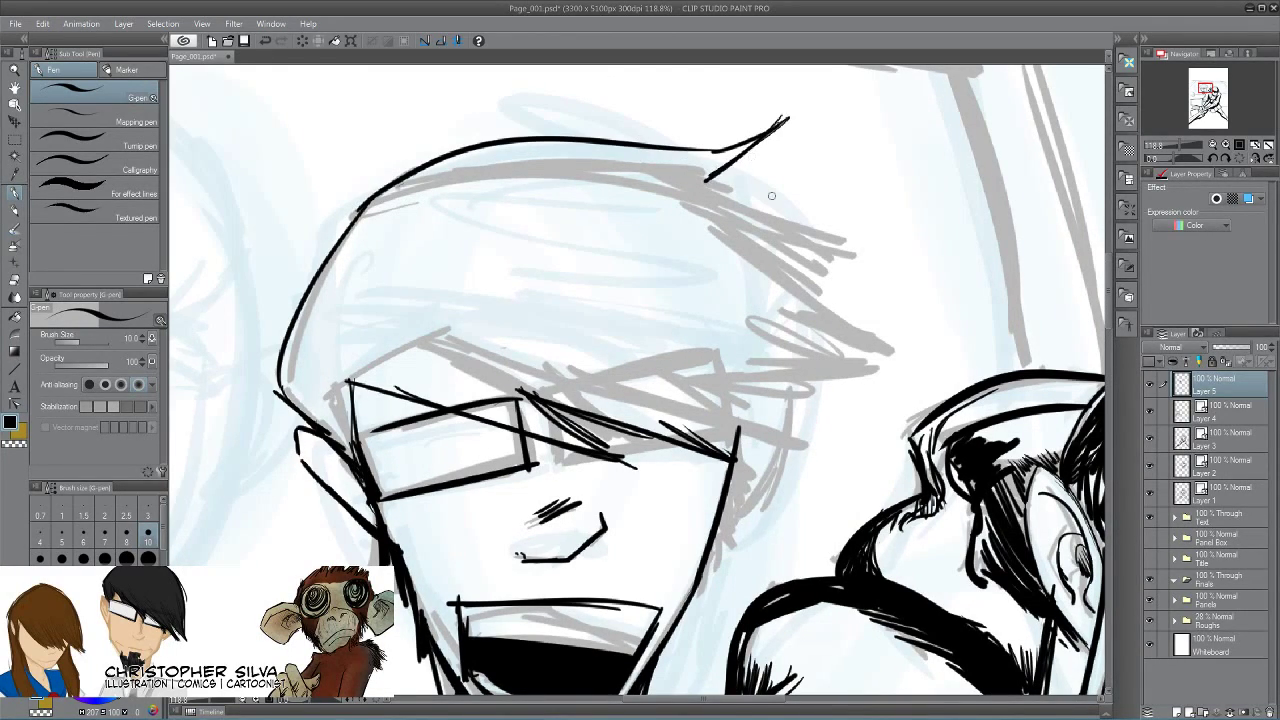
{"action": "left_click_drag", "start_coordinate": [704, 184], "coordinate": [862, 242]}
{"action": "mouse_move", "coordinate": [736, 206]}
{"action": "left_mouse_down"}
{"action": "mouse_move", "coordinate": [880, 238]}
{"action": "mouse_move", "coordinate": [882, 331]}
{"action": "left_mouse_up"}
{"action": "left_click_drag", "start_coordinate": [742, 230], "coordinate": [910, 334]}
{"action": "mouse_move", "coordinate": [828, 320]}
{"action": "left_mouse_down"}
{"action": "mouse_move", "coordinate": [856, 323]}
{"action": "mouse_move", "coordinate": [884, 366]}
{"action": "mouse_move", "coordinate": [712, 370]}
{"action": "mouse_move", "coordinate": [850, 454]}
{"action": "left_mouse_up"}
{"action": "mouse_move", "coordinate": [735, 378]}
{"action": "left_mouse_down"}
{"action": "mouse_move", "coordinate": [847, 452]}
{"action": "mouse_move", "coordinate": [612, 392]}
{"action": "left_mouse_up"}
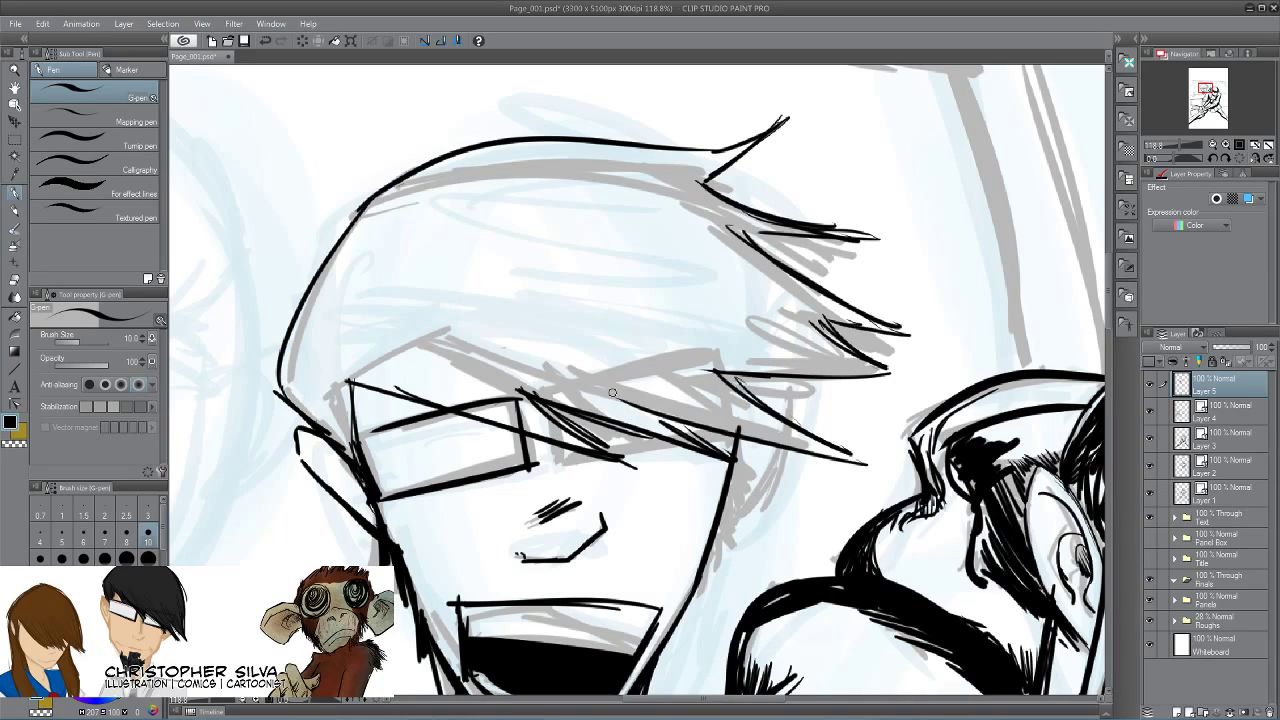
Ink the right ear below the hair spikes and a jagged black sideburn along the right jaw.
{"action": "left_click_drag", "start_coordinate": [700, 440], "coordinate": [664, 418]}
{"action": "left_click_drag", "start_coordinate": [776, 446], "coordinate": [729, 524]}
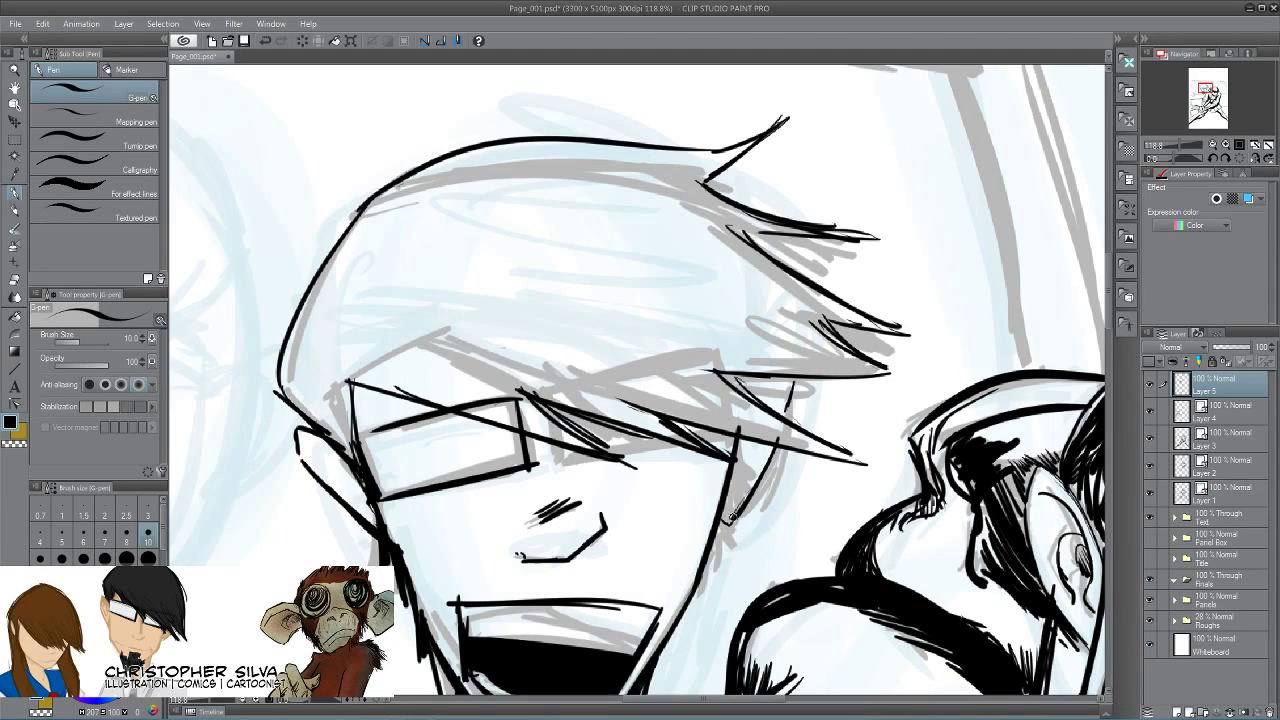
{"action": "left_click_drag", "start_coordinate": [744, 444], "coordinate": [734, 532]}
{"action": "left_click_drag", "start_coordinate": [730, 480], "coordinate": [708, 572]}
{"action": "left_click_drag", "start_coordinate": [716, 526], "coordinate": [692, 600]}
{"action": "left_click_drag", "start_coordinate": [374, 603], "coordinate": [435, 506]}
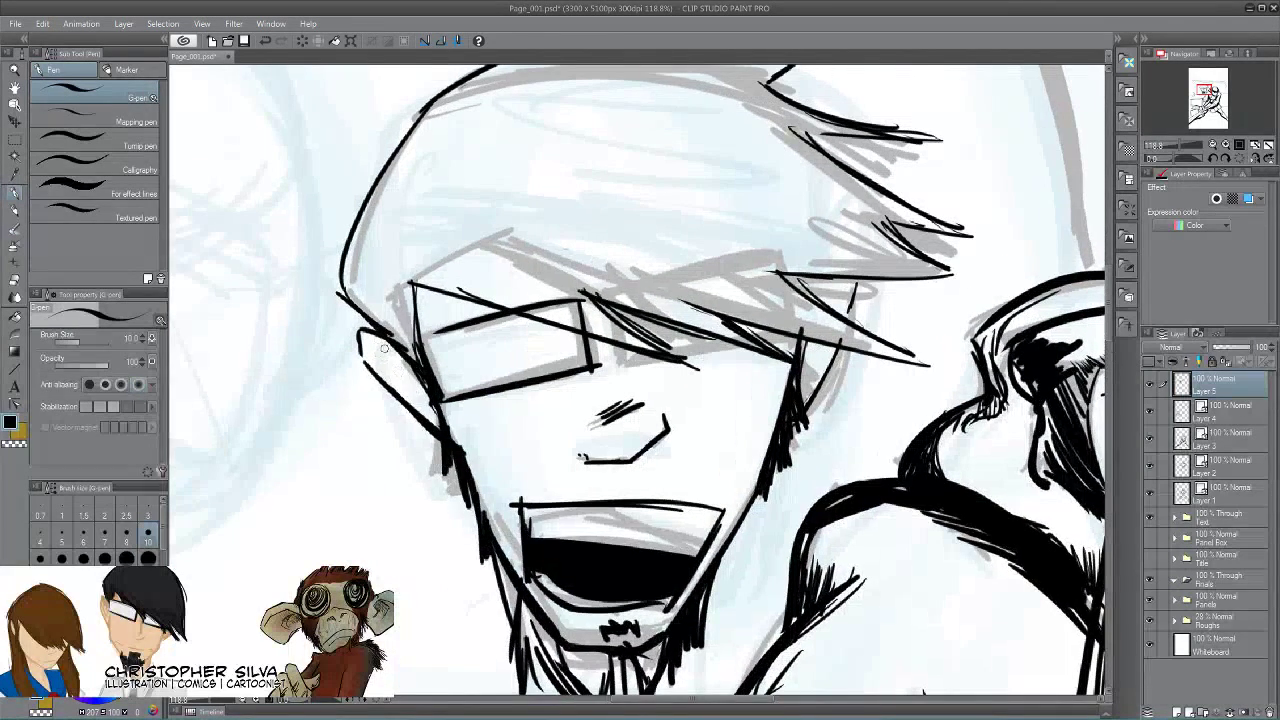
Ink the inner fold lines of both of the man's ears.
{"action": "mouse_move", "coordinate": [356, 340]}
{"action": "left_mouse_down"}
{"action": "mouse_move", "coordinate": [400, 356]}
{"action": "mouse_move", "coordinate": [428, 400]}
{"action": "left_mouse_up"}
{"action": "mouse_move", "coordinate": [381, 347]}
{"action": "left_mouse_down"}
{"action": "mouse_move", "coordinate": [373, 362]}
{"action": "mouse_move", "coordinate": [438, 412]}
{"action": "left_mouse_up"}
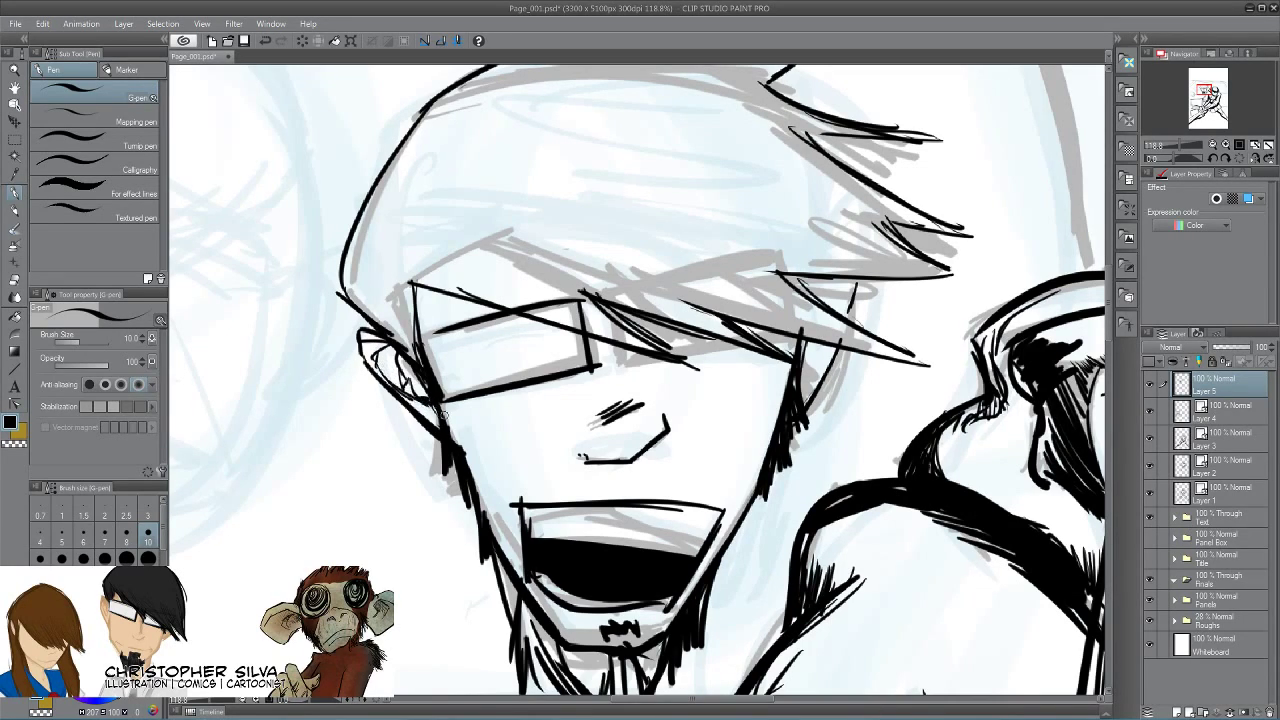
{"action": "left_click_drag", "start_coordinate": [829, 344], "coordinate": [815, 362]}
{"action": "mouse_move", "coordinate": [397, 553]}
{"action": "left_mouse_down"}
{"action": "mouse_move", "coordinate": [400, 400]}
{"action": "mouse_move", "coordinate": [437, 583]}
{"action": "mouse_move", "coordinate": [283, 449]}
{"action": "left_mouse_up"}
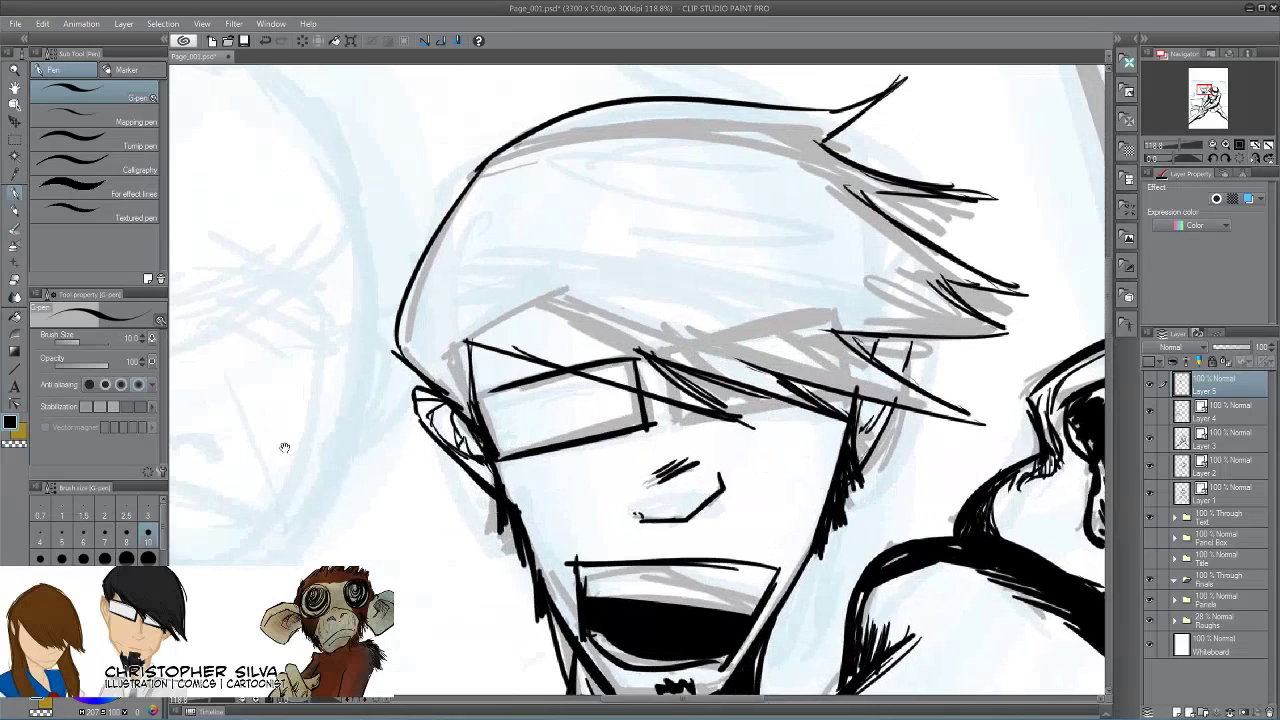
Try to fill the man's outlined hair with solid black using different close-gap settings.
{"action": "left_click", "coordinate": [15, 318]}
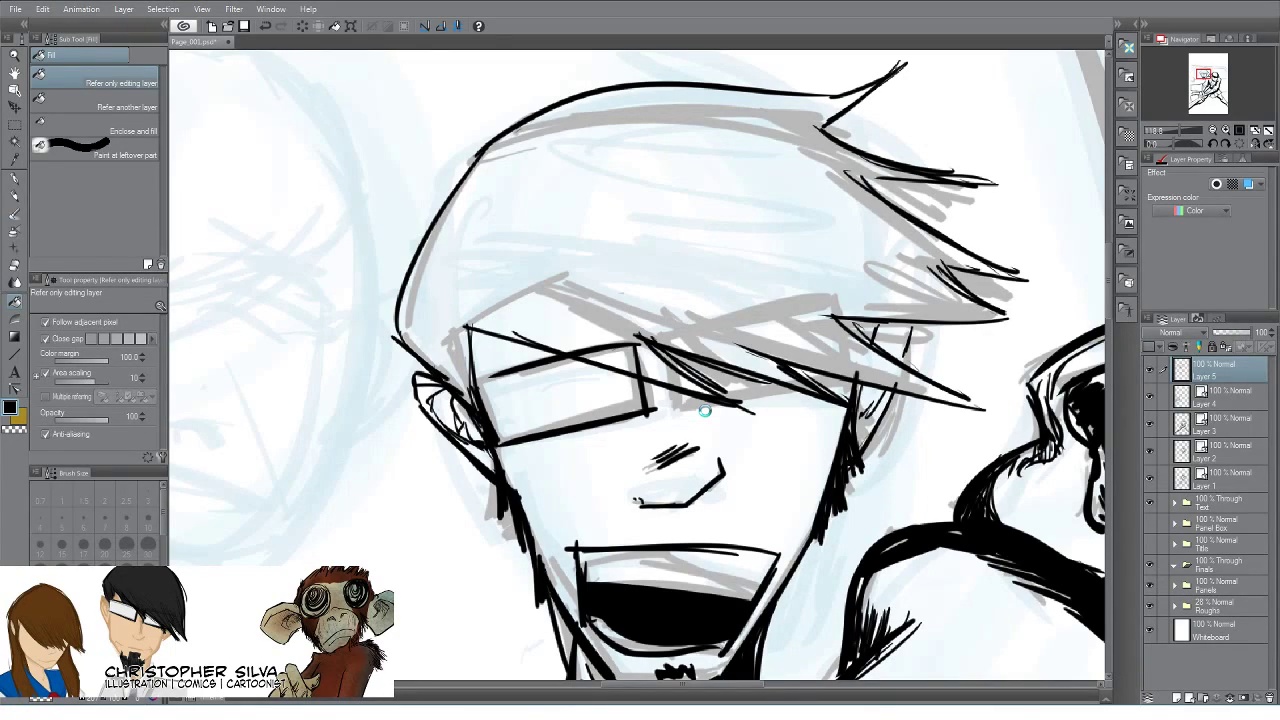
{"action": "left_click", "coordinate": [709, 404]}
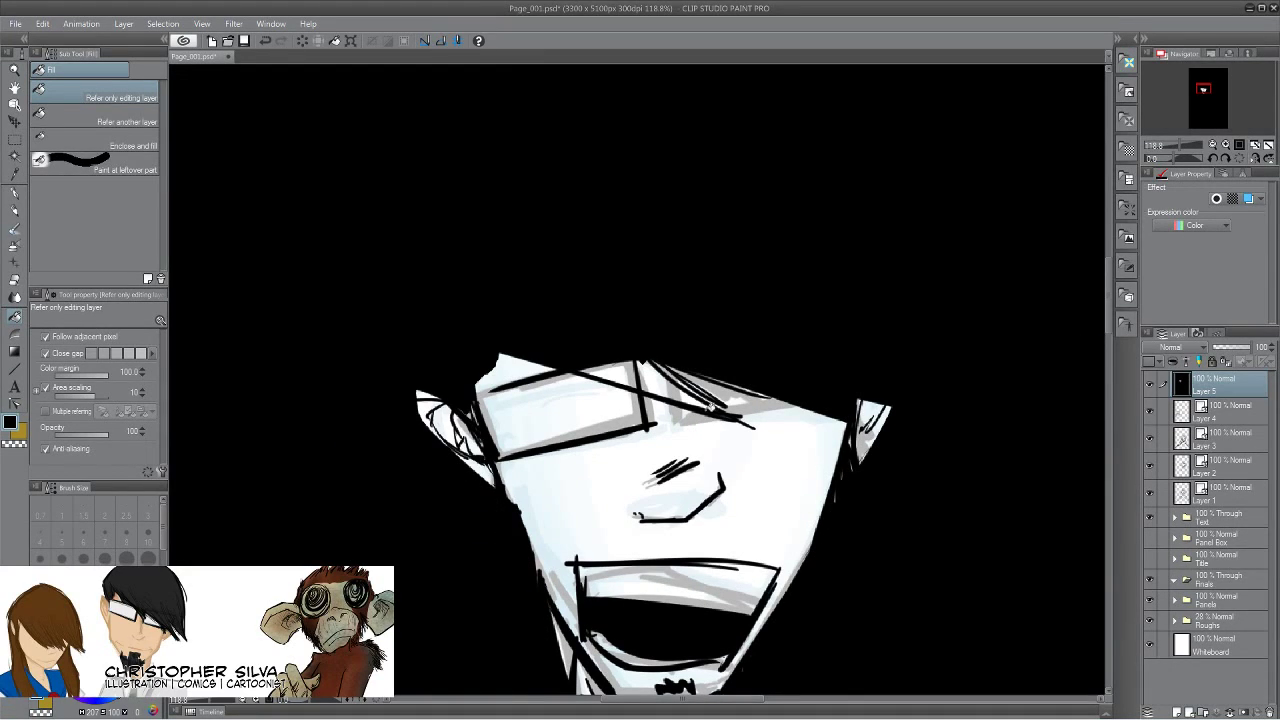
{"action": "left_click", "coordinate": [263, 41]}
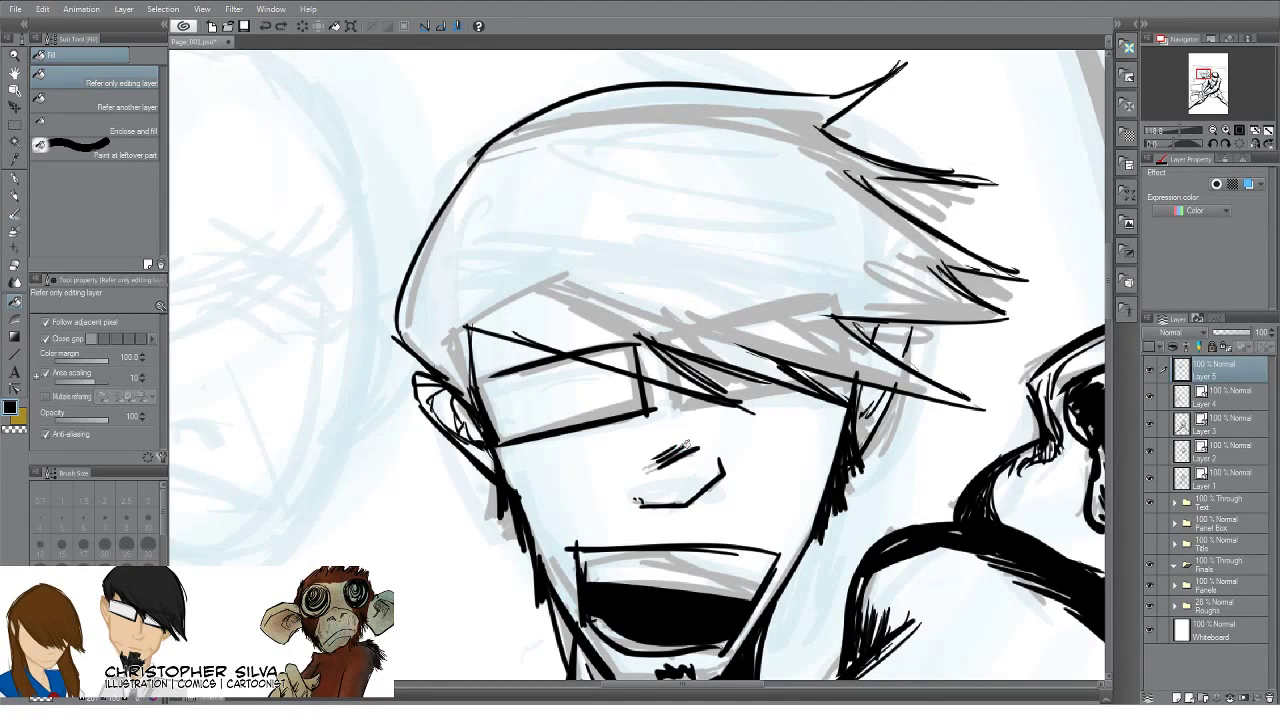
{"action": "left_click", "coordinate": [680, 450]}
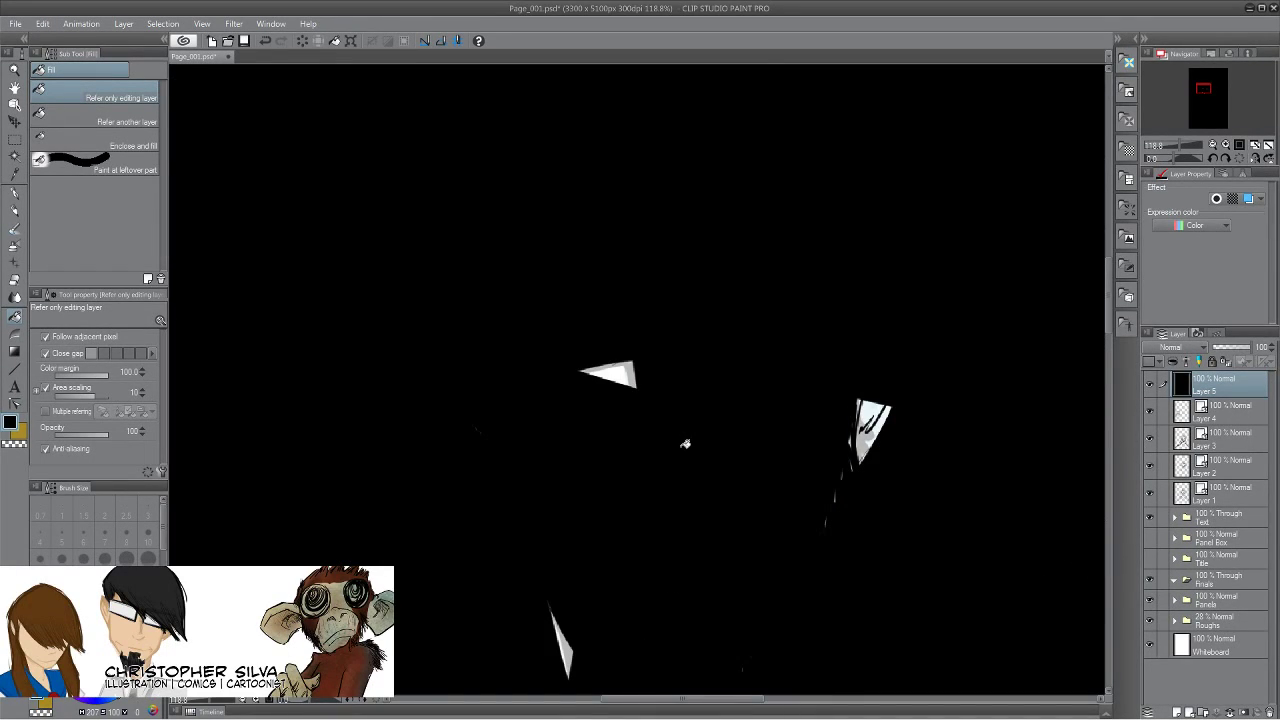
{"action": "left_click", "coordinate": [265, 40]}
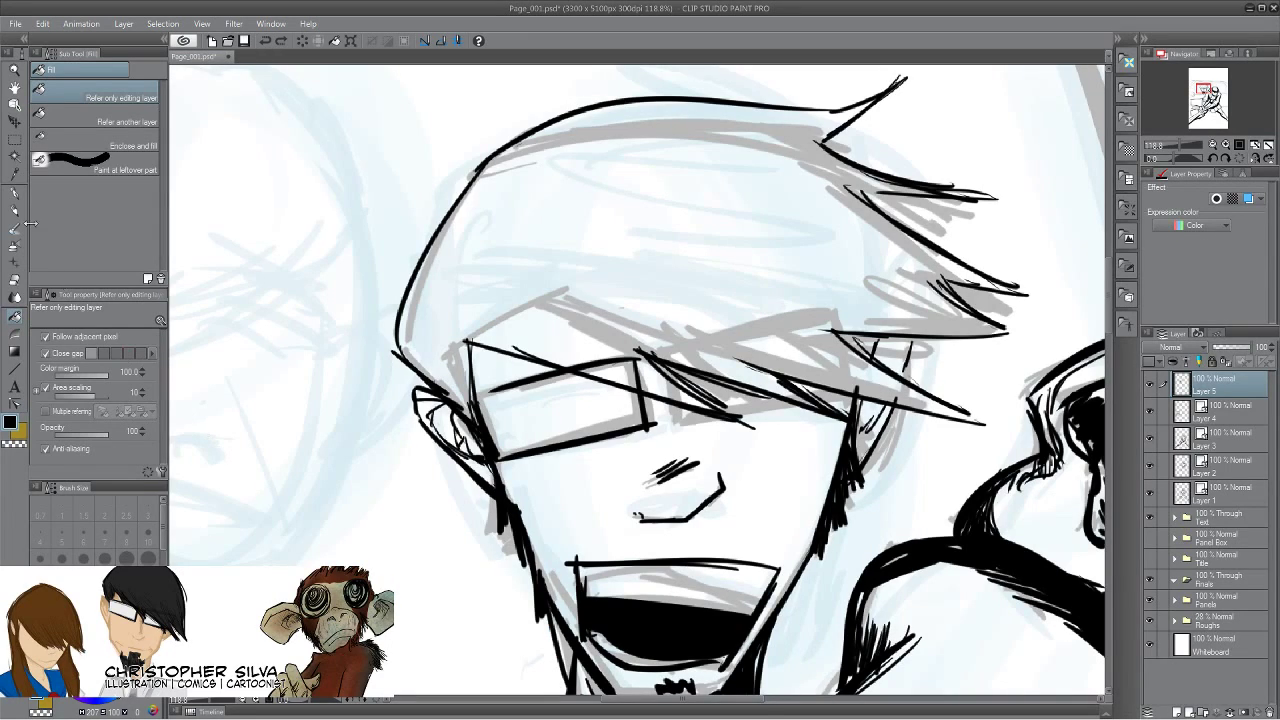
Touch up the tip of the lowest right hair spike and retry the black fill.
{"action": "left_click", "coordinate": [15, 193]}
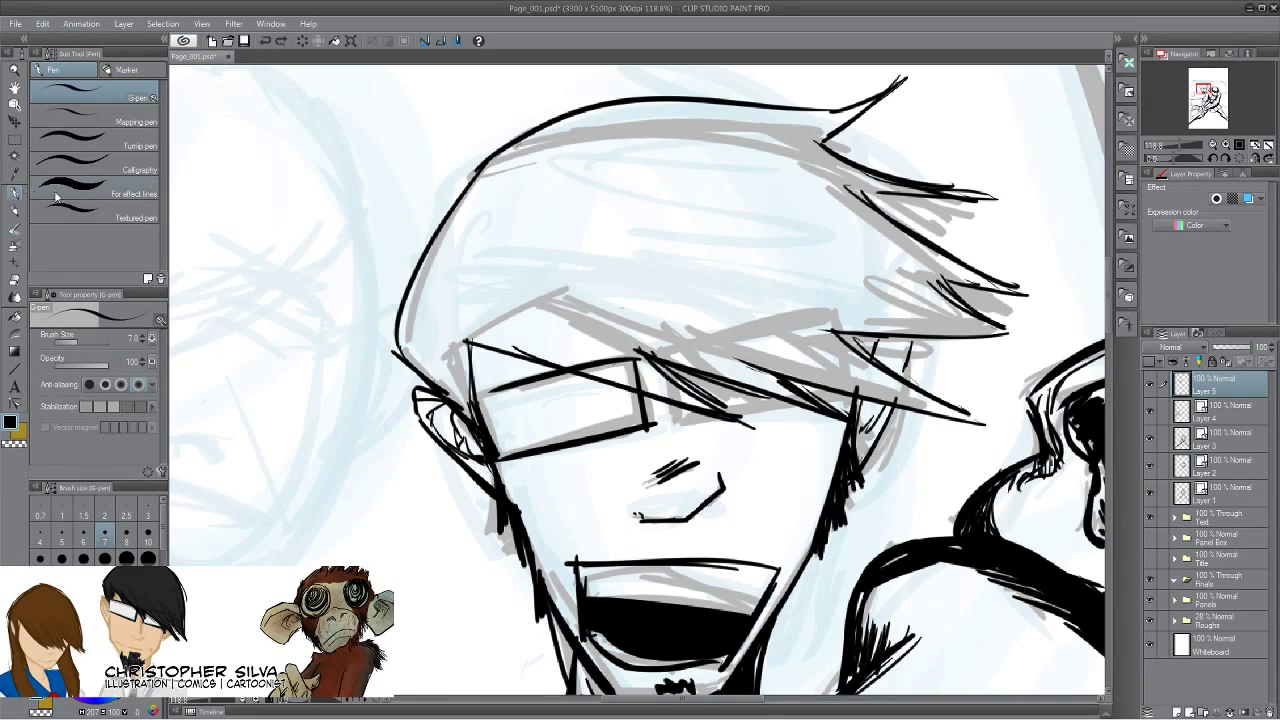
{"action": "left_click_drag", "start_coordinate": [953, 405], "coordinate": [973, 420]}
{"action": "left_click", "coordinate": [15, 317]}
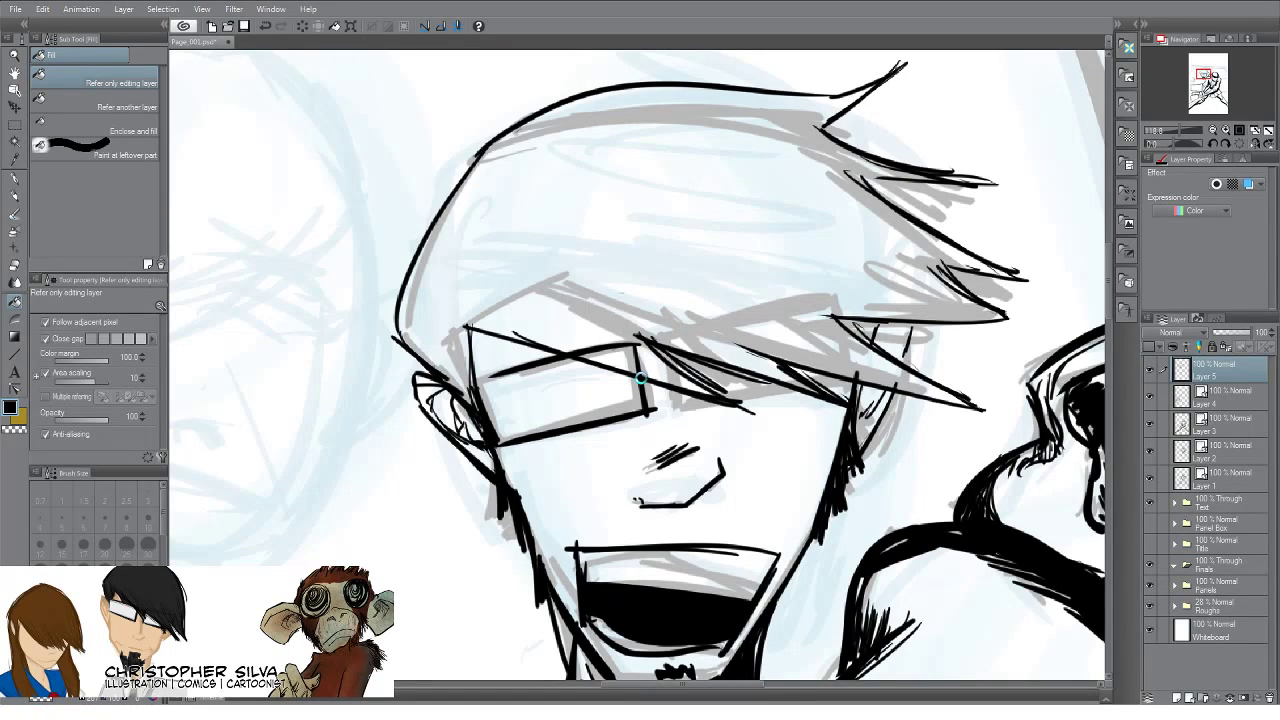
{"action": "left_click", "coordinate": [641, 377]}
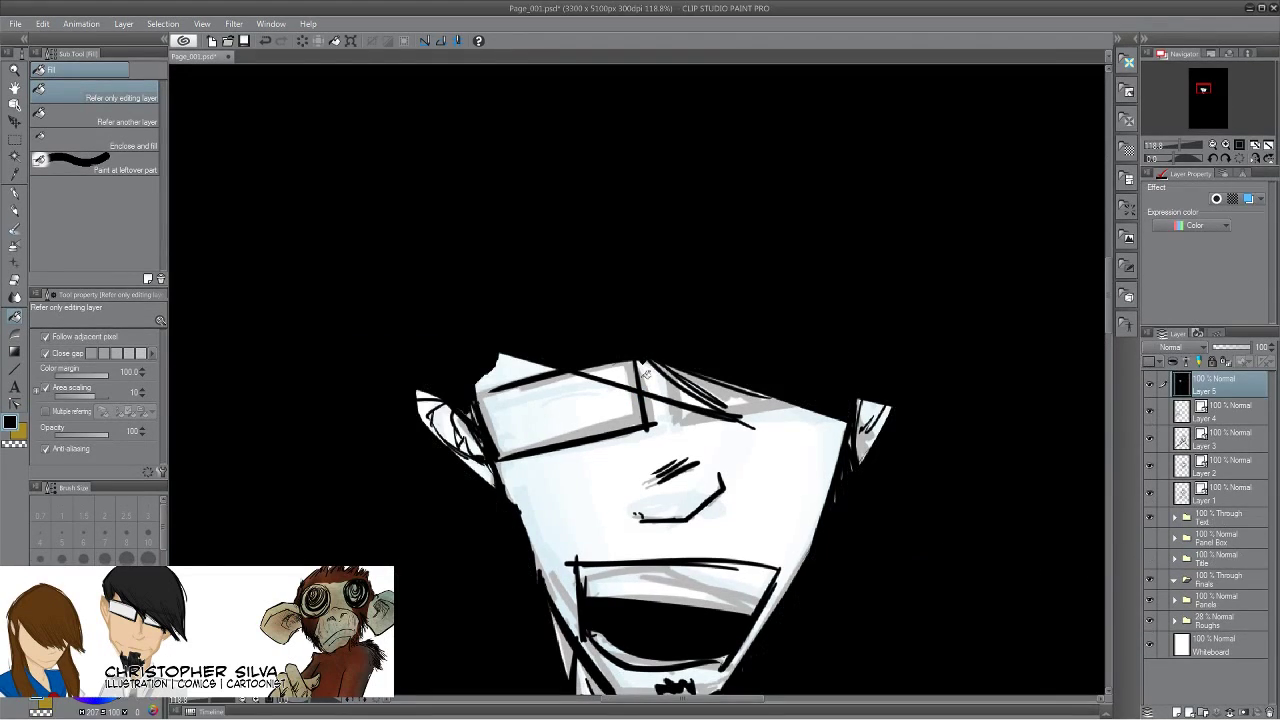
{"action": "left_click", "coordinate": [265, 40]}
Hide Layers 1 to 4 and the Text, Finals and Panels folders, keeping the inked face and Roughs visible.
{"action": "left_click", "coordinate": [1149, 411]}
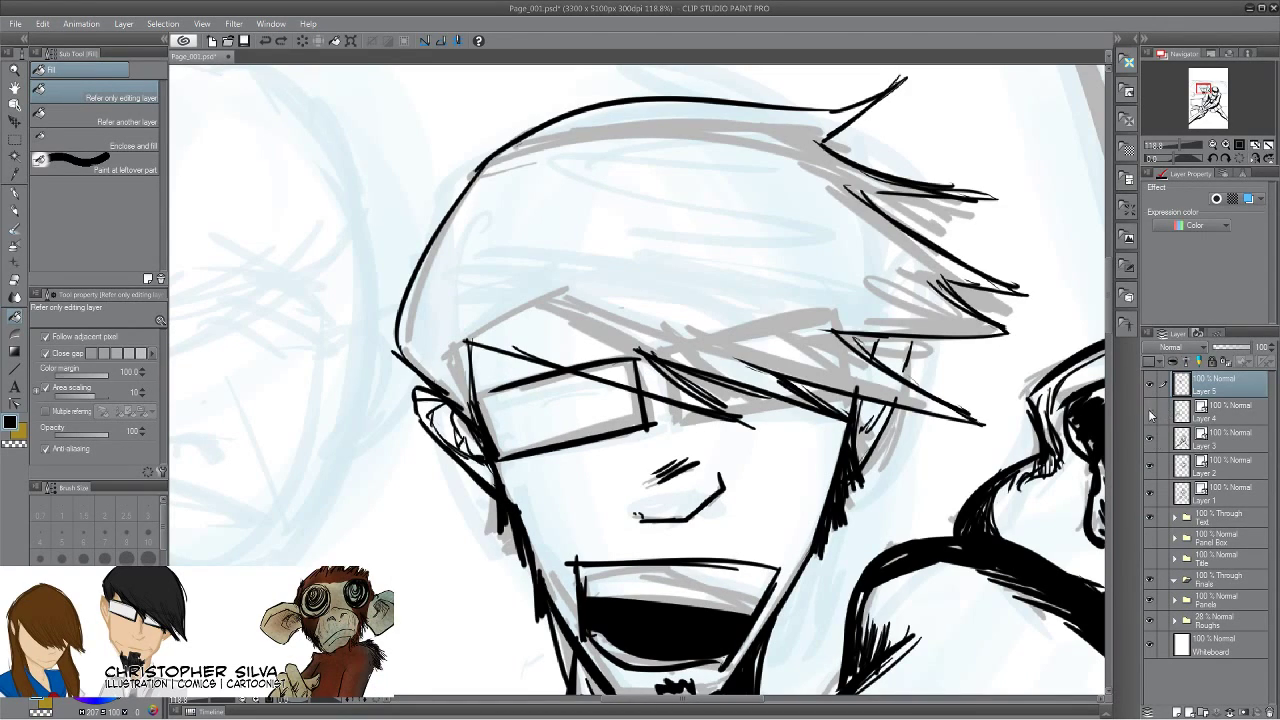
{"action": "left_click", "coordinate": [1149, 437]}
{"action": "left_click", "coordinate": [1149, 465]}
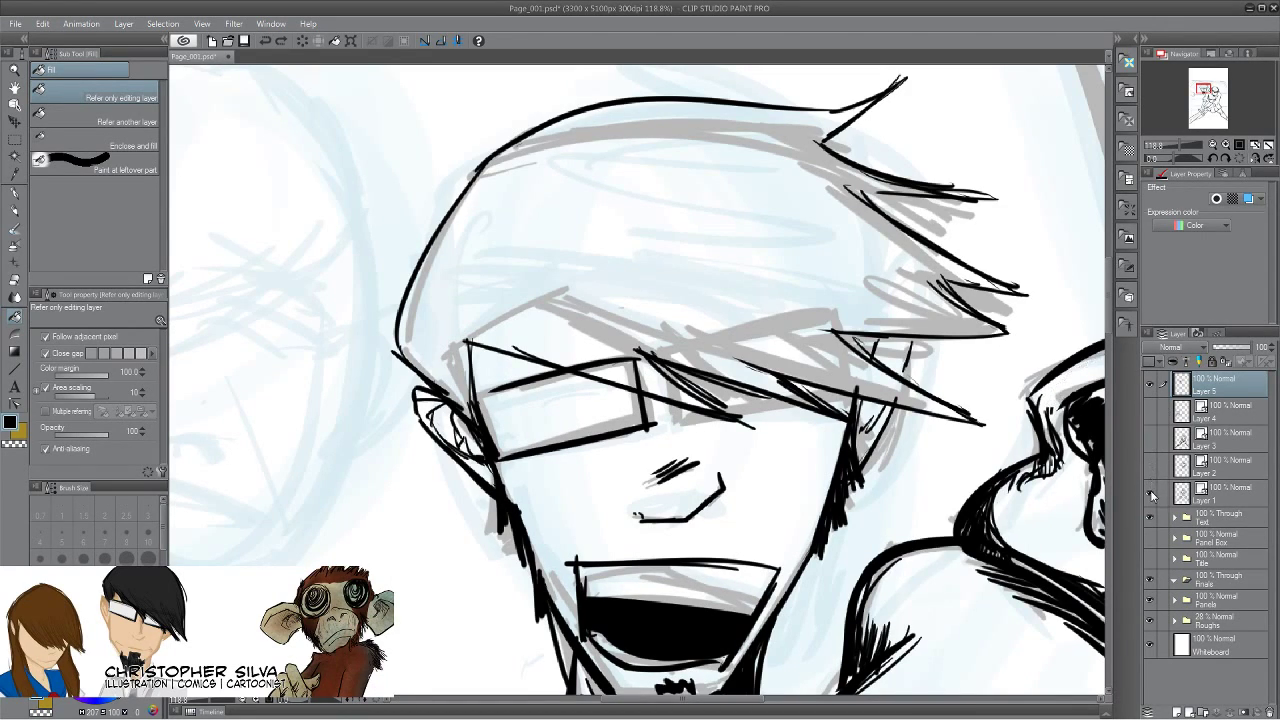
{"action": "left_click", "coordinate": [1150, 490]}
{"action": "left_click", "coordinate": [1149, 518]}
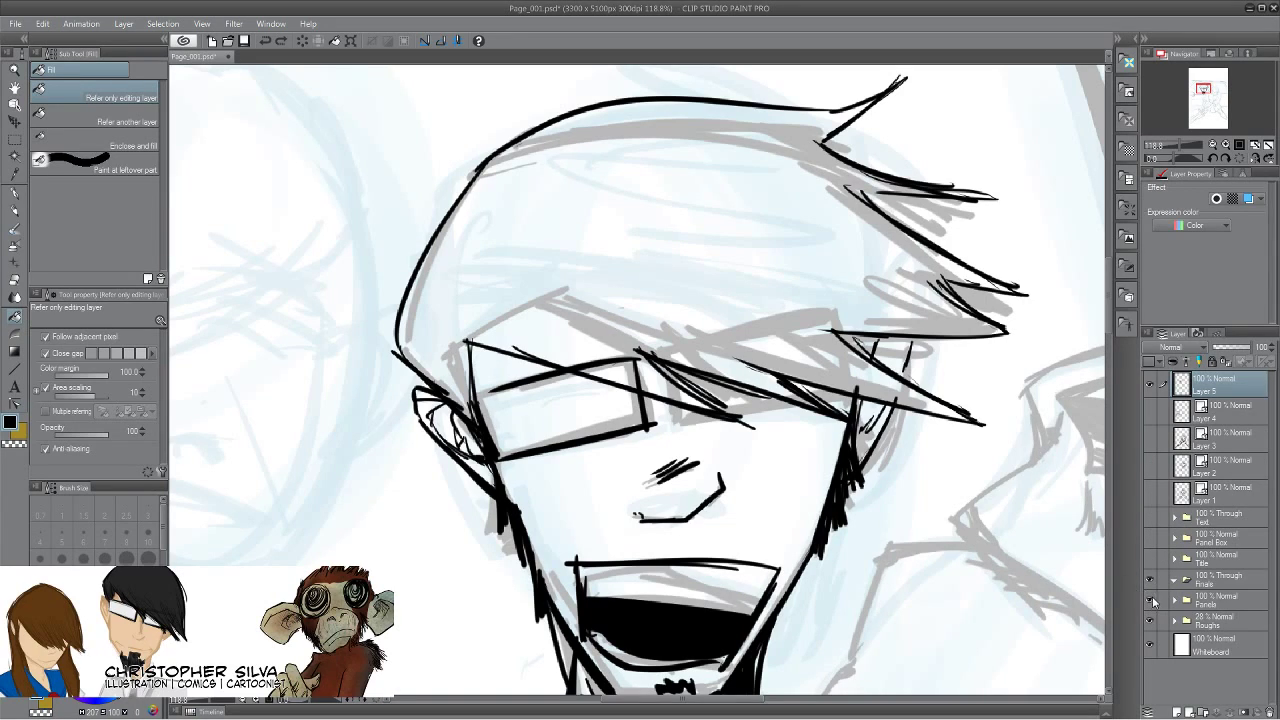
{"action": "left_click", "coordinate": [1149, 579]}
{"action": "left_click", "coordinate": [1149, 600]}
{"action": "left_click", "coordinate": [1148, 620]}
{"action": "left_click", "coordinate": [1148, 620]}
{"action": "left_click", "coordinate": [1148, 618]}
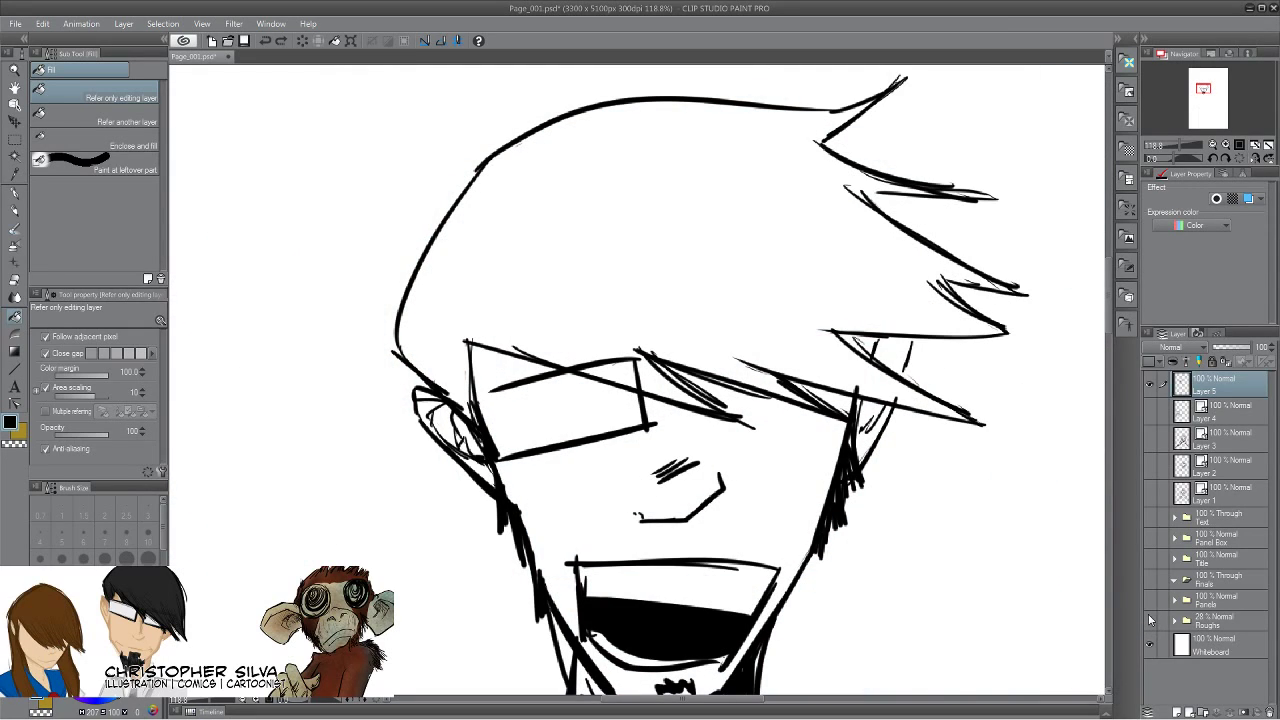
{"action": "left_click", "coordinate": [1149, 618]}
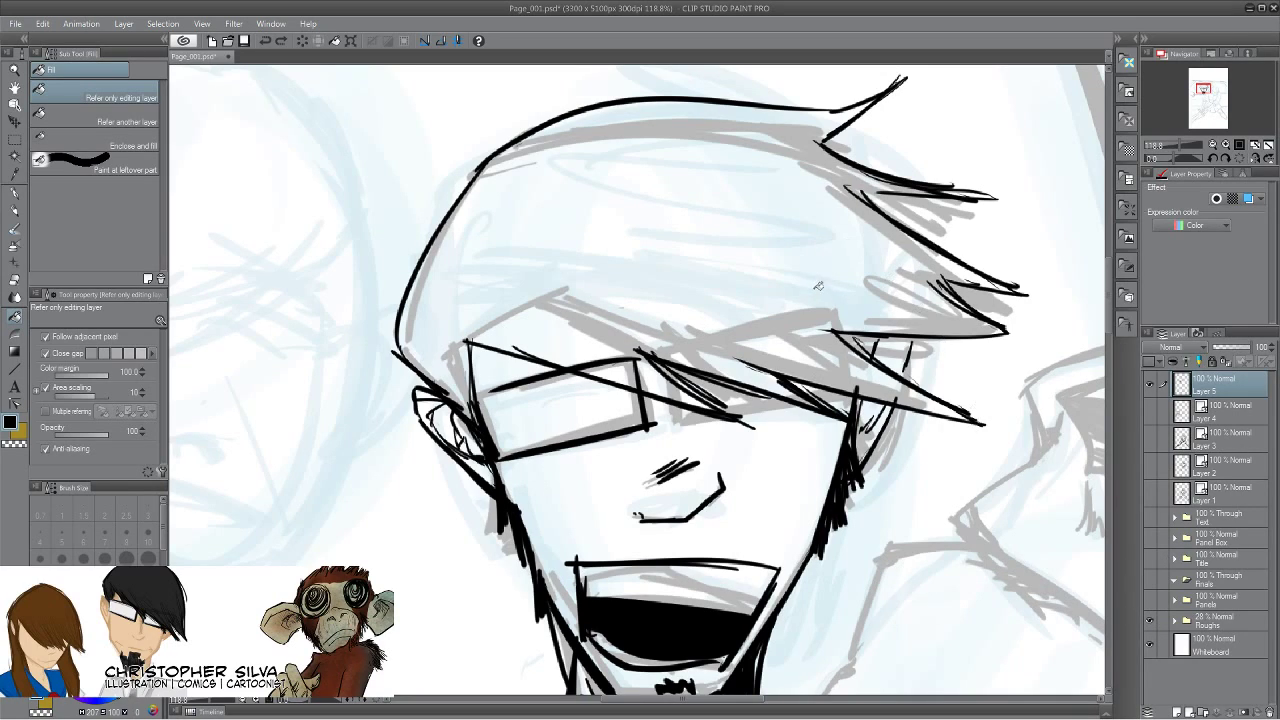
Close the notch between the upper hair spikes with the G-pen and try the black fill again.
{"action": "left_click", "coordinate": [14, 193]}
{"action": "left_click_drag", "start_coordinate": [882, 193], "coordinate": [850, 191]}
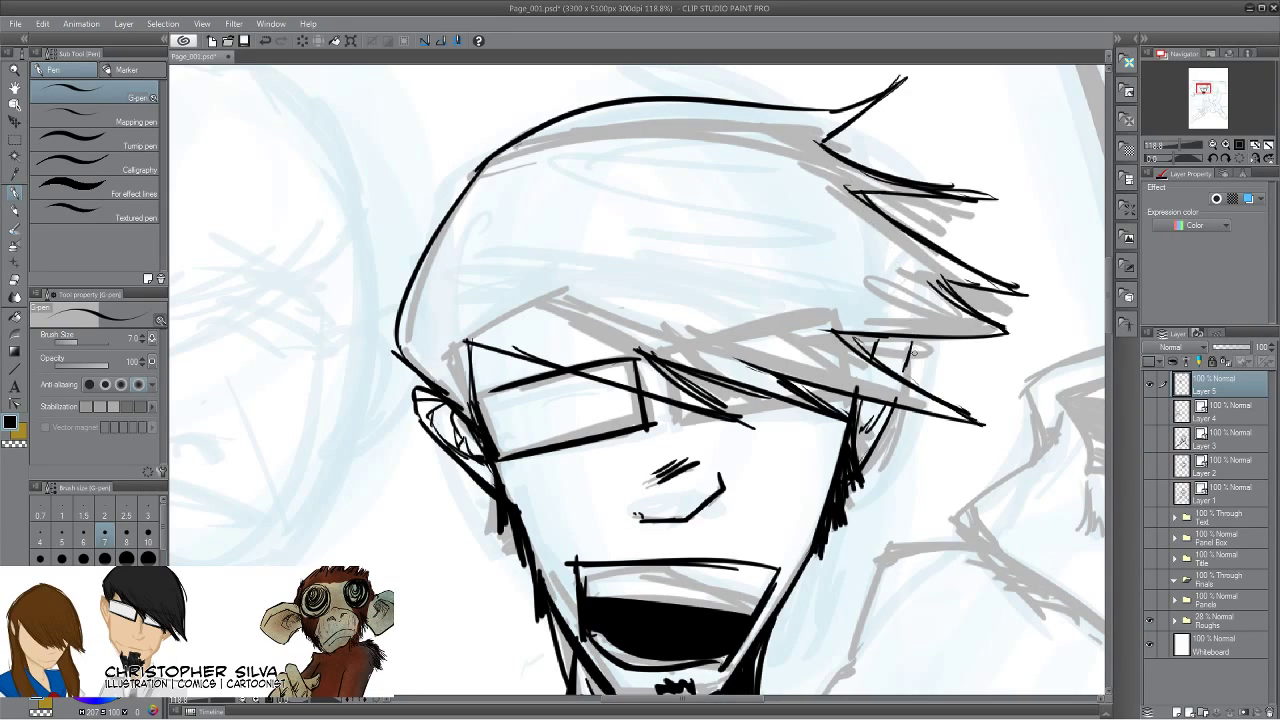
{"action": "left_click", "coordinate": [15, 314]}
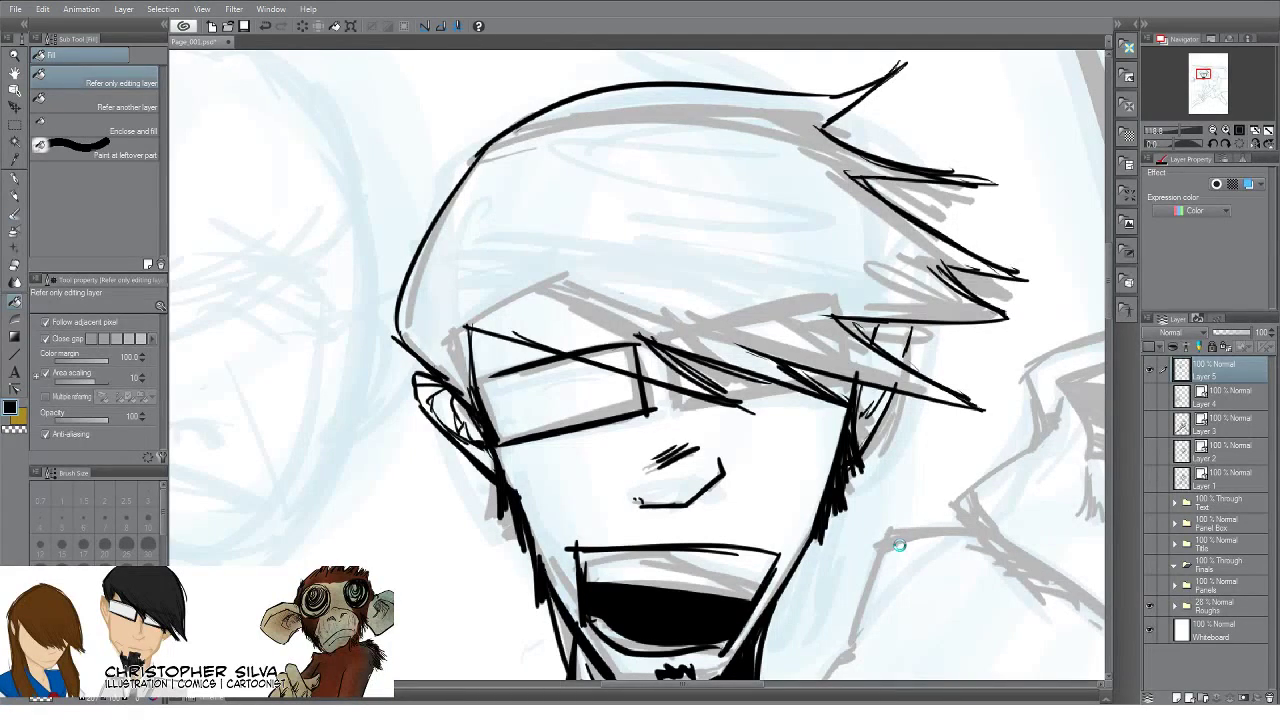
{"action": "left_click", "coordinate": [900, 544]}
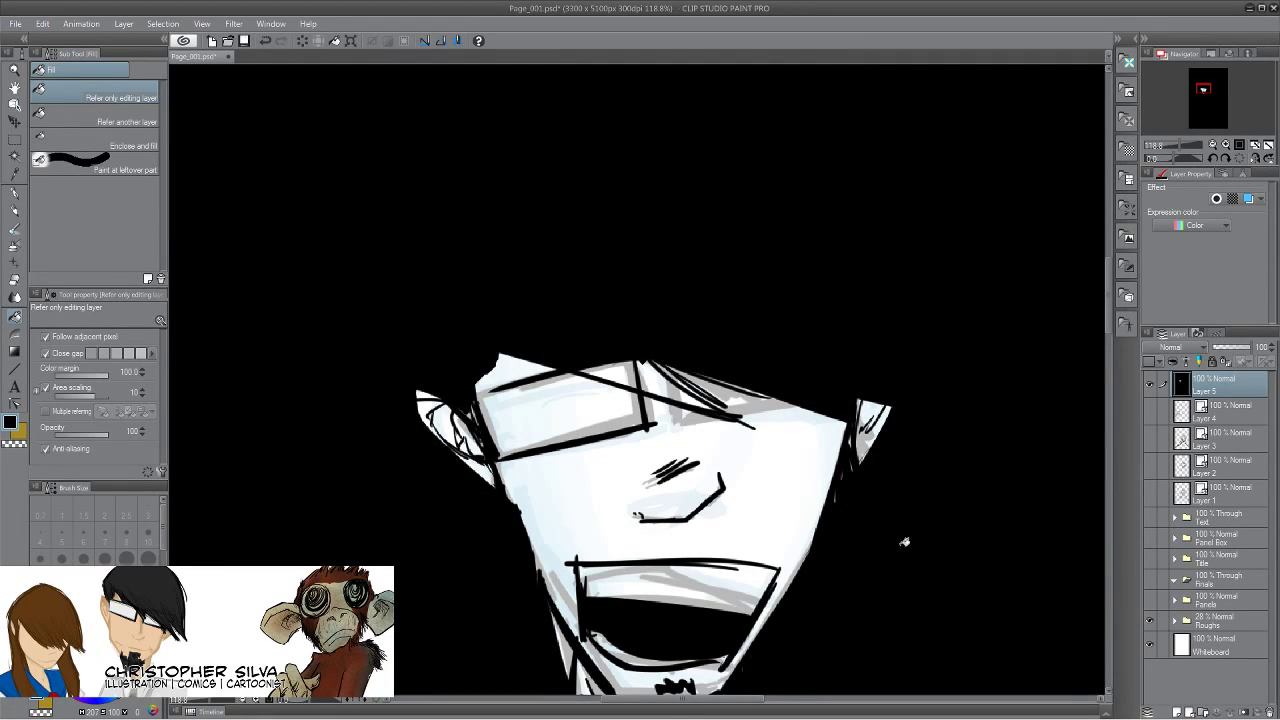
{"action": "left_click", "coordinate": [264, 41]}
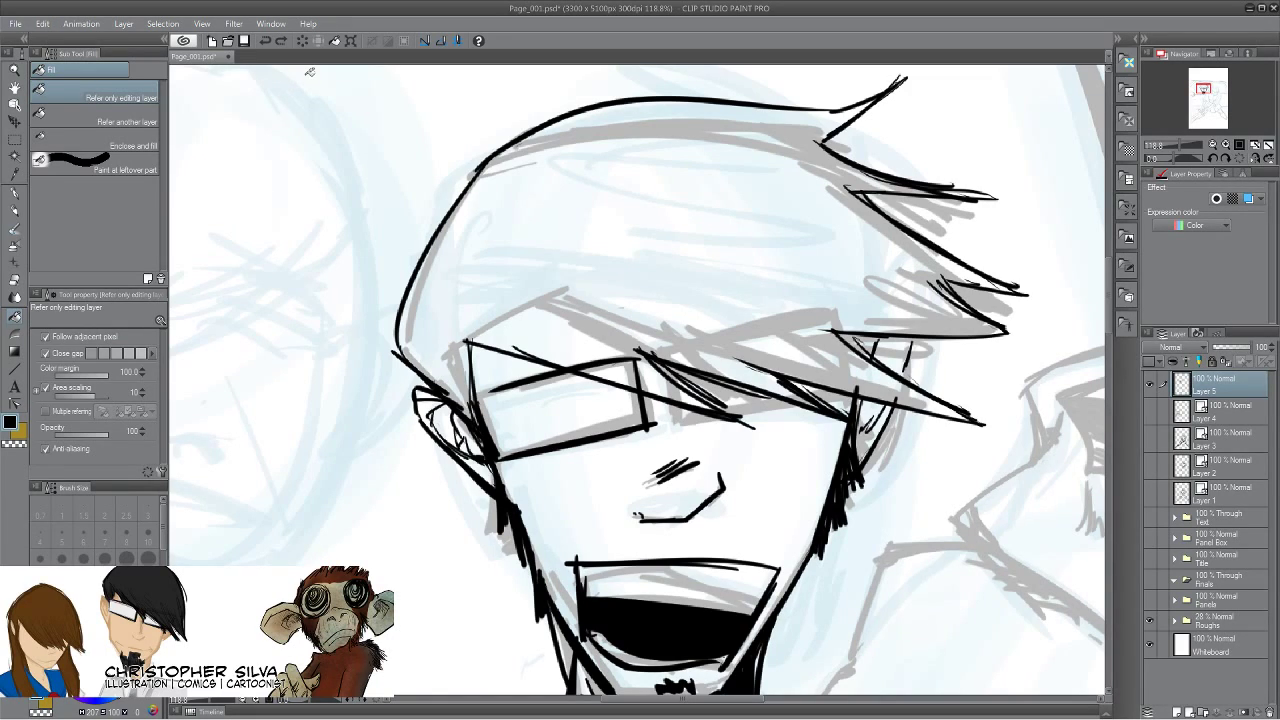
Hide the Roughs folder and, with a size 12 G-pen, thicken the man's sideburn outline and add stray strands beside his ear.
{"action": "left_click", "coordinate": [1149, 622]}
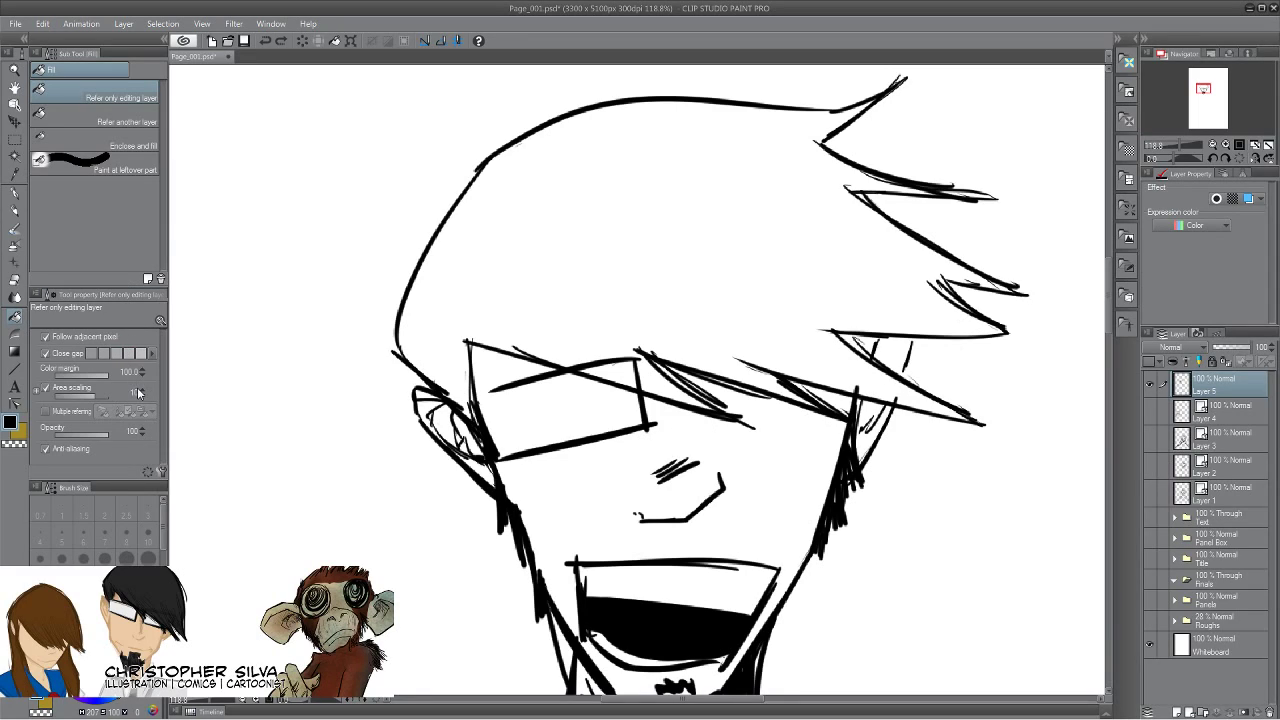
{"action": "left_click", "coordinate": [14, 196]}
{"action": "mouse_move", "coordinate": [406, 278]}
{"action": "left_mouse_down"}
{"action": "mouse_move", "coordinate": [398, 312]}
{"action": "mouse_move", "coordinate": [400, 290]}
{"action": "mouse_move", "coordinate": [391, 304]}
{"action": "mouse_move", "coordinate": [368, 246]}
{"action": "left_mouse_up"}
{"action": "key", "text": "bracketright"}
{"action": "key", "text": "bracketright"}
{"action": "key", "text": "bracketright"}
{"action": "mouse_move", "coordinate": [400, 302]}
{"action": "left_mouse_down"}
{"action": "mouse_move", "coordinate": [353, 227]}
{"action": "mouse_move", "coordinate": [338, 230]}
{"action": "mouse_move", "coordinate": [399, 303]}
{"action": "mouse_move", "coordinate": [368, 293]}
{"action": "mouse_move", "coordinate": [404, 326]}
{"action": "left_mouse_up"}
{"action": "left_click_drag", "start_coordinate": [366, 300], "coordinate": [390, 330]}
{"action": "left_click_drag", "start_coordinate": [368, 322], "coordinate": [470, 413]}
{"action": "mouse_move", "coordinate": [466, 340]}
{"action": "left_mouse_down"}
{"action": "mouse_move", "coordinate": [472, 416]}
{"action": "mouse_move", "coordinate": [470, 404]}
{"action": "left_mouse_up"}
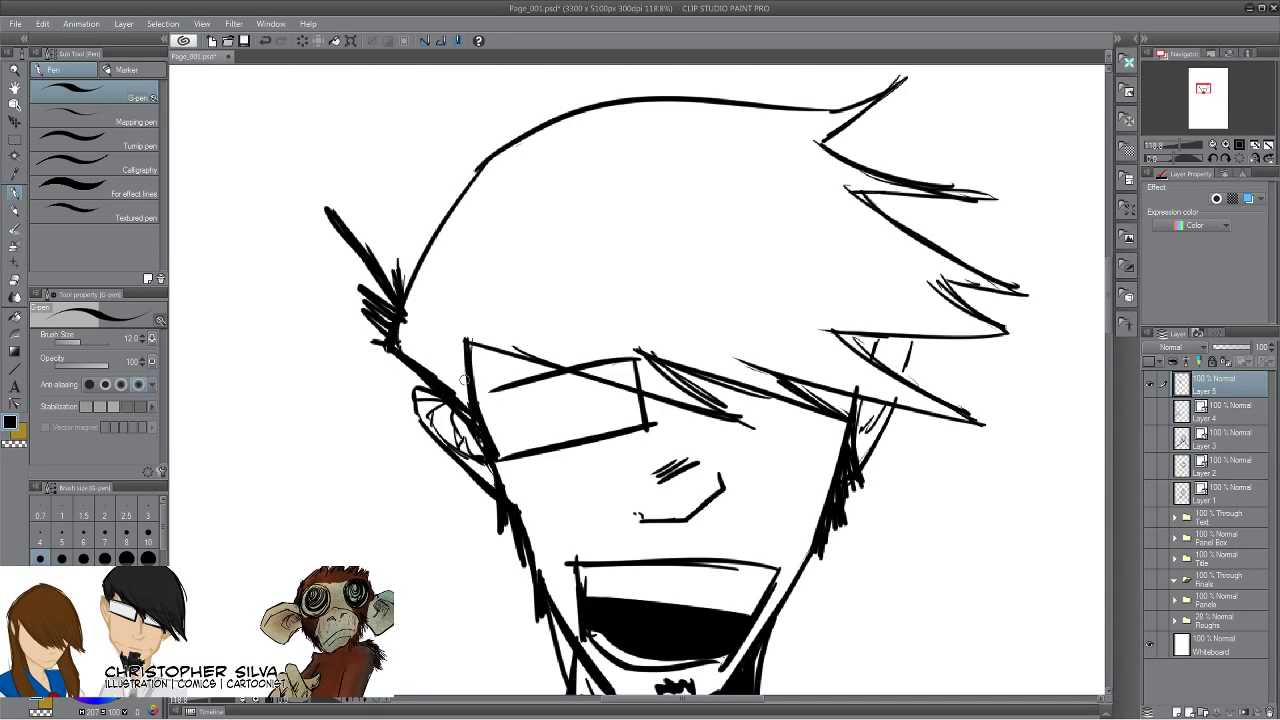
Thicken the lower edge of the fringe from the temple to the tip of the lowest hair spike.
{"action": "left_click_drag", "start_coordinate": [466, 339], "coordinate": [714, 412]}
{"action": "mouse_move", "coordinate": [676, 374]}
{"action": "left_mouse_down"}
{"action": "mouse_move", "coordinate": [744, 420]}
{"action": "mouse_move", "coordinate": [704, 401]}
{"action": "left_mouse_up"}
{"action": "left_click_drag", "start_coordinate": [664, 360], "coordinate": [852, 418]}
{"action": "left_click_drag", "start_coordinate": [768, 361], "coordinate": [830, 408]}
{"action": "mouse_move", "coordinate": [780, 374]}
{"action": "left_mouse_down"}
{"action": "mouse_move", "coordinate": [848, 415]}
{"action": "mouse_move", "coordinate": [926, 409]}
{"action": "mouse_move", "coordinate": [989, 429]}
{"action": "left_mouse_up"}
{"action": "left_click_drag", "start_coordinate": [829, 325], "coordinate": [975, 422]}
{"action": "left_click_drag", "start_coordinate": [896, 375], "coordinate": [984, 428]}
Thicken the outlines of the hair spikes on the far side, from the one above the ear up to the topmost spike.
{"action": "mouse_move", "coordinate": [1007, 335]}
{"action": "left_mouse_down"}
{"action": "mouse_move", "coordinate": [850, 337]}
{"action": "mouse_move", "coordinate": [918, 336]}
{"action": "left_mouse_up"}
{"action": "left_click_drag", "start_coordinate": [836, 334], "coordinate": [920, 334]}
{"action": "left_click_drag", "start_coordinate": [946, 278], "coordinate": [1018, 336]}
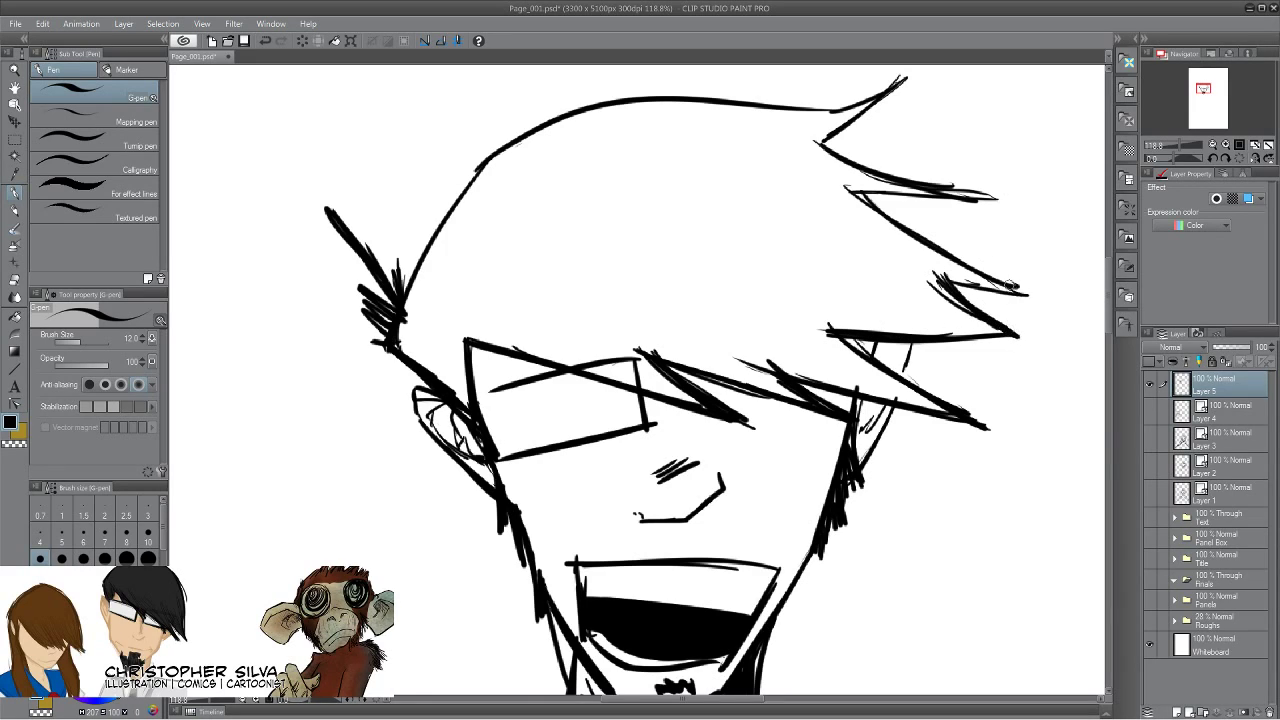
{"action": "mouse_move", "coordinate": [994, 285]}
{"action": "left_mouse_down"}
{"action": "mouse_move", "coordinate": [1026, 298]}
{"action": "mouse_move", "coordinate": [930, 284]}
{"action": "left_mouse_up"}
{"action": "left_click_drag", "start_coordinate": [930, 282], "coordinate": [1014, 292]}
{"action": "mouse_move", "coordinate": [996, 200]}
{"action": "left_mouse_down"}
{"action": "mouse_move", "coordinate": [863, 190]}
{"action": "mouse_move", "coordinate": [946, 198]}
{"action": "mouse_move", "coordinate": [896, 194]}
{"action": "left_mouse_up"}
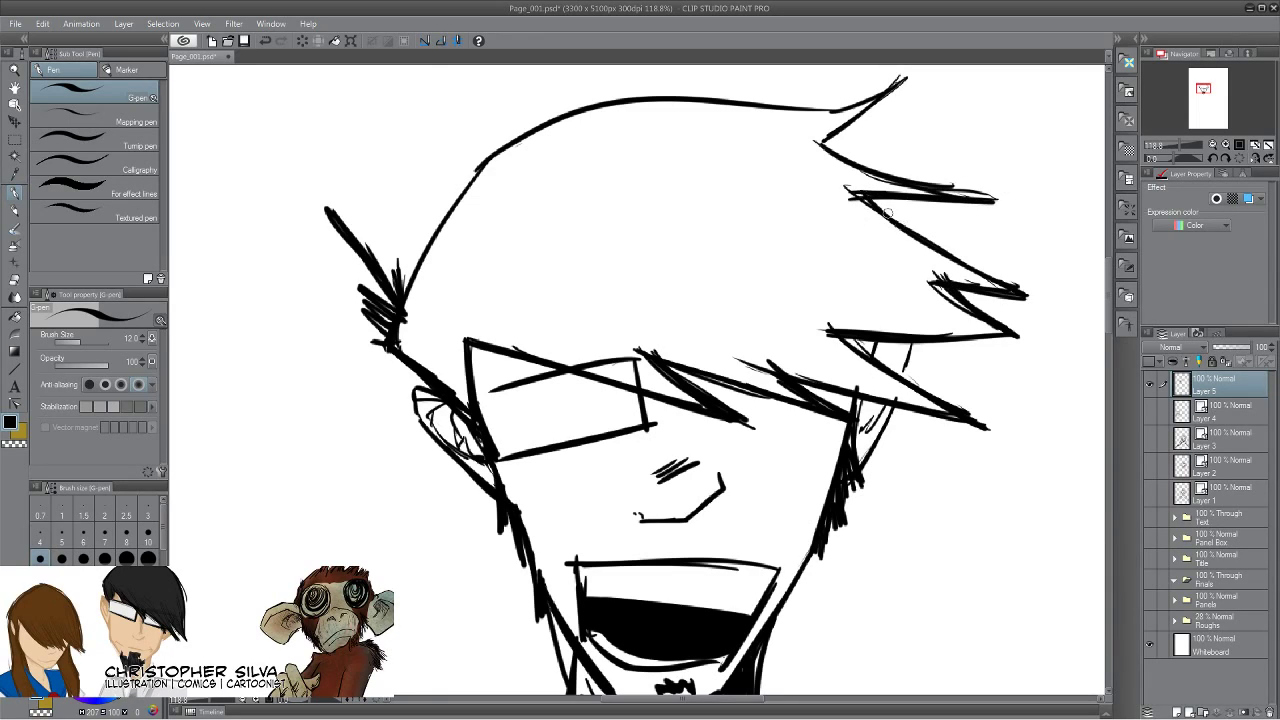
{"action": "left_click_drag", "start_coordinate": [996, 200], "coordinate": [884, 168]}
{"action": "mouse_move", "coordinate": [906, 78]}
{"action": "left_mouse_down"}
{"action": "mouse_move", "coordinate": [812, 143]}
{"action": "mouse_move", "coordinate": [911, 182]}
{"action": "left_mouse_up"}
{"action": "left_click_drag", "start_coordinate": [808, 145], "coordinate": [880, 178]}
{"action": "left_click_drag", "start_coordinate": [812, 141], "coordinate": [866, 166]}
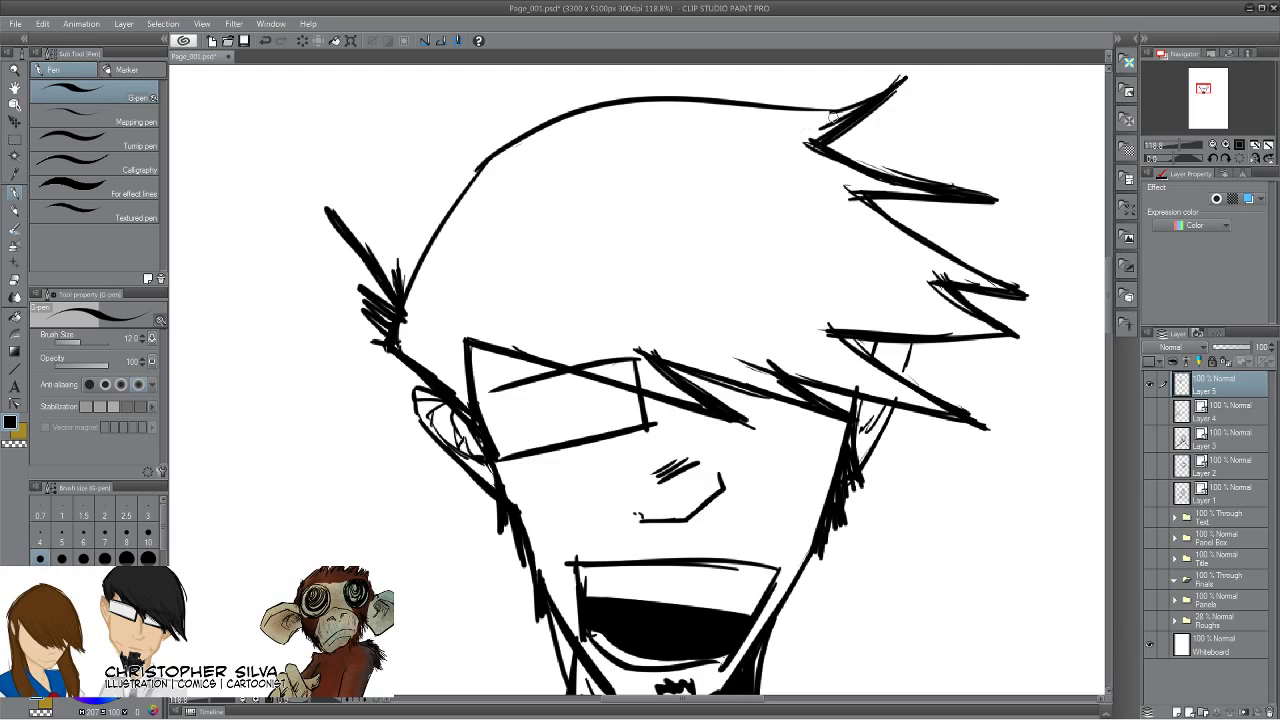
Thicken the outline over the crown and down the back of the hair so the shape is fully closed.
{"action": "mouse_move", "coordinate": [904, 80]}
{"action": "left_mouse_down"}
{"action": "mouse_move", "coordinate": [804, 109]}
{"action": "mouse_move", "coordinate": [858, 102]}
{"action": "mouse_move", "coordinate": [821, 111]}
{"action": "mouse_move", "coordinate": [736, 105]}
{"action": "mouse_move", "coordinate": [798, 113]}
{"action": "mouse_move", "coordinate": [606, 106]}
{"action": "left_mouse_up"}
{"action": "mouse_move", "coordinate": [706, 104]}
{"action": "left_mouse_down"}
{"action": "mouse_move", "coordinate": [618, 98]}
{"action": "mouse_move", "coordinate": [518, 148]}
{"action": "mouse_move", "coordinate": [438, 226]}
{"action": "mouse_move", "coordinate": [402, 286]}
{"action": "left_mouse_up"}
{"action": "mouse_move", "coordinate": [496, 154]}
{"action": "left_mouse_down"}
{"action": "mouse_move", "coordinate": [450, 208]}
{"action": "mouse_move", "coordinate": [404, 304]}
{"action": "left_mouse_up"}
{"action": "left_click_drag", "start_coordinate": [432, 238], "coordinate": [404, 300]}
{"action": "left_click_drag", "start_coordinate": [494, 160], "coordinate": [442, 230]}
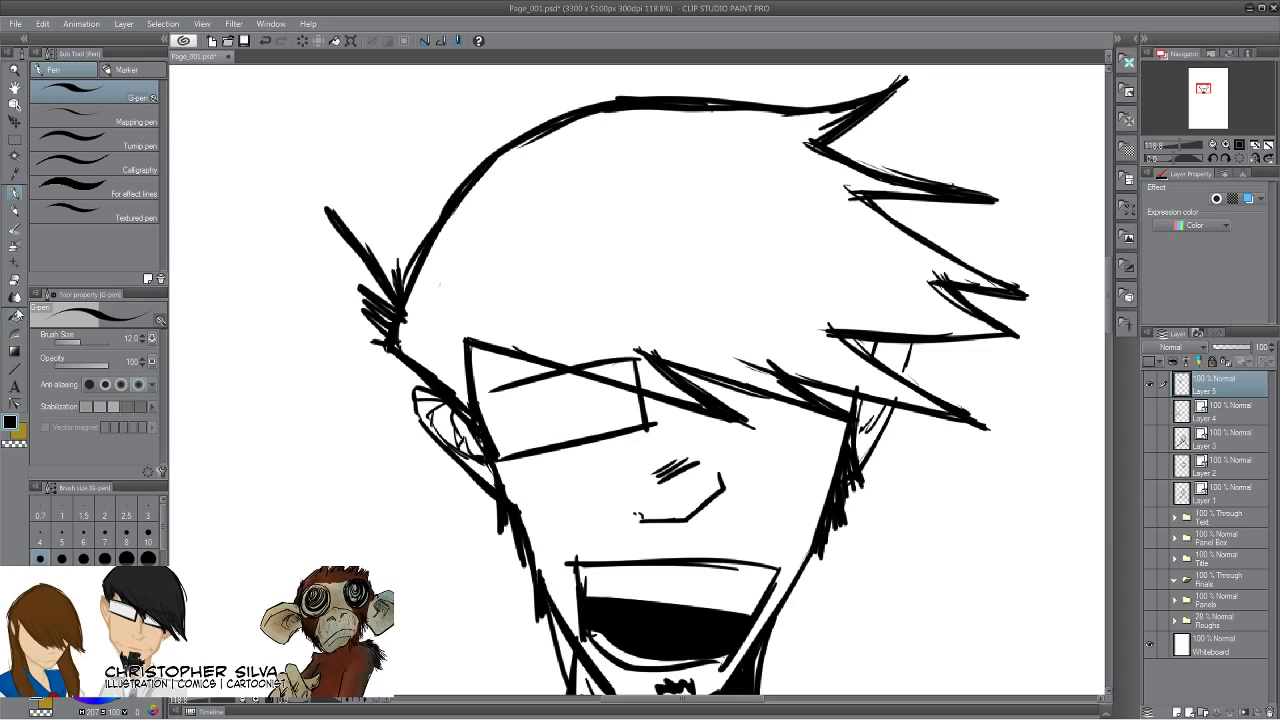
Fill the man's outlined hair and the open fringe spike above the glasses with solid black.
{"action": "left_click", "coordinate": [16, 319]}
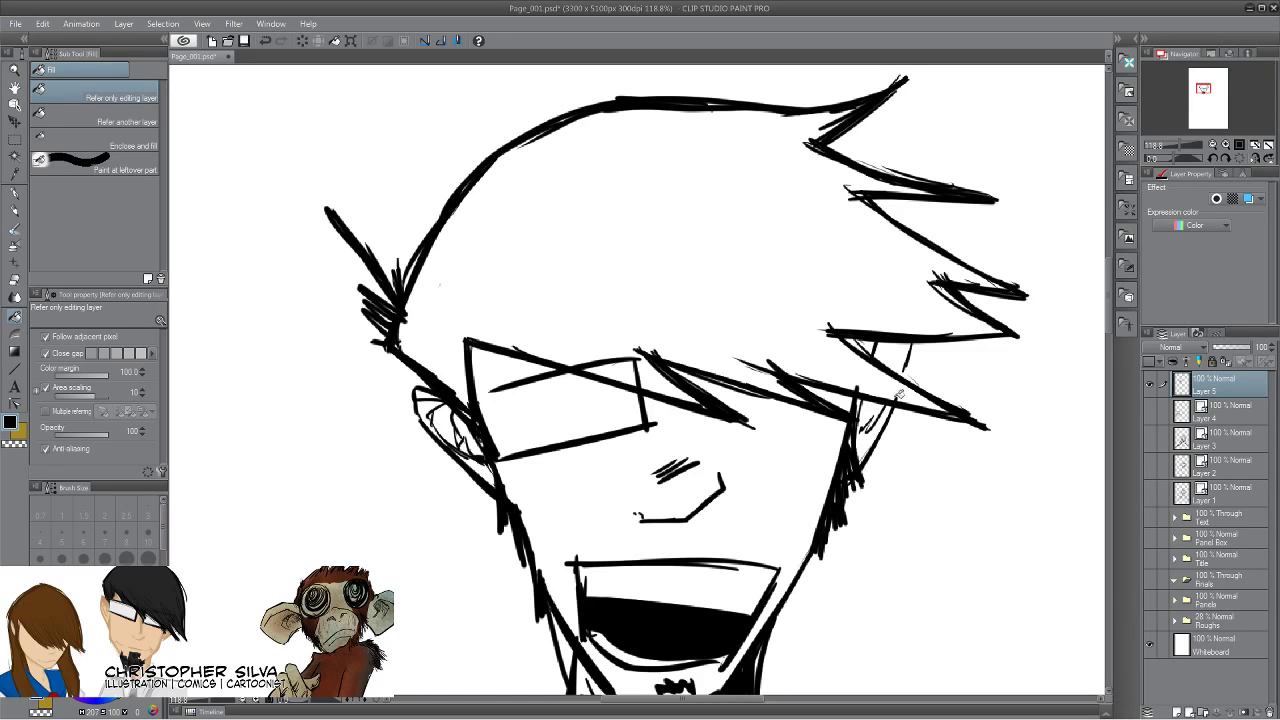
{"action": "left_click", "coordinate": [732, 353]}
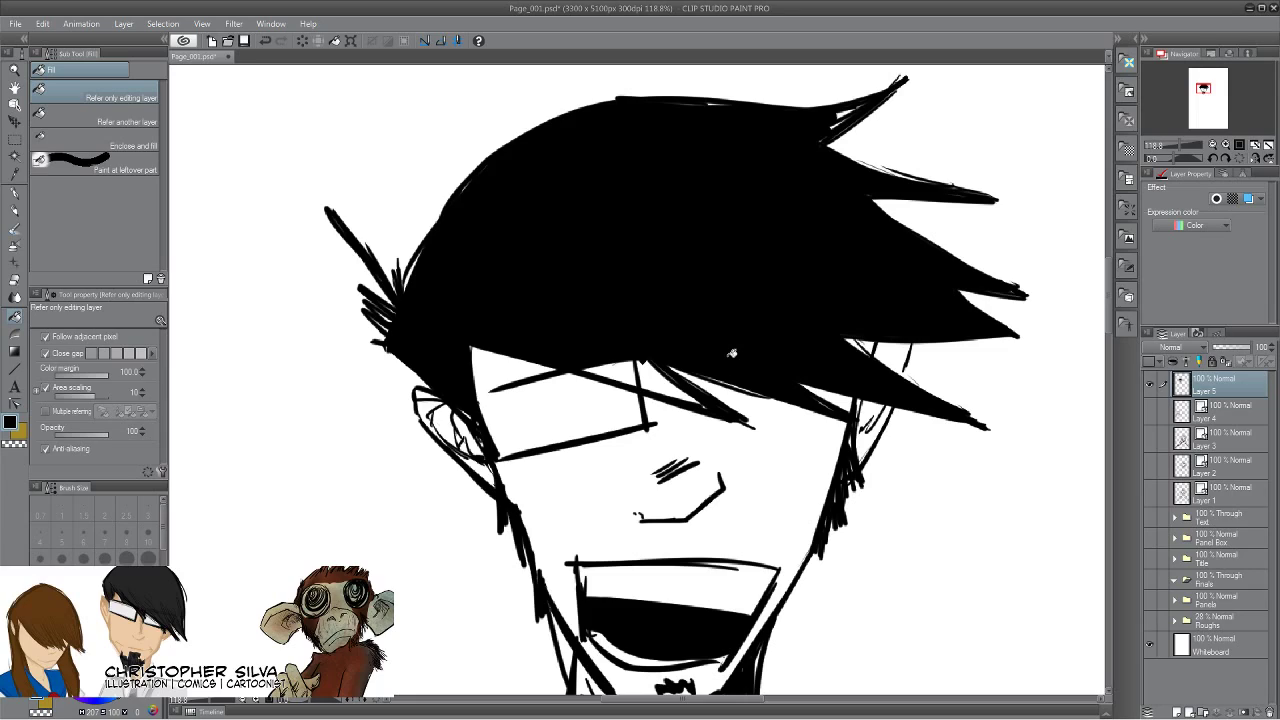
{"action": "left_click", "coordinate": [660, 380]}
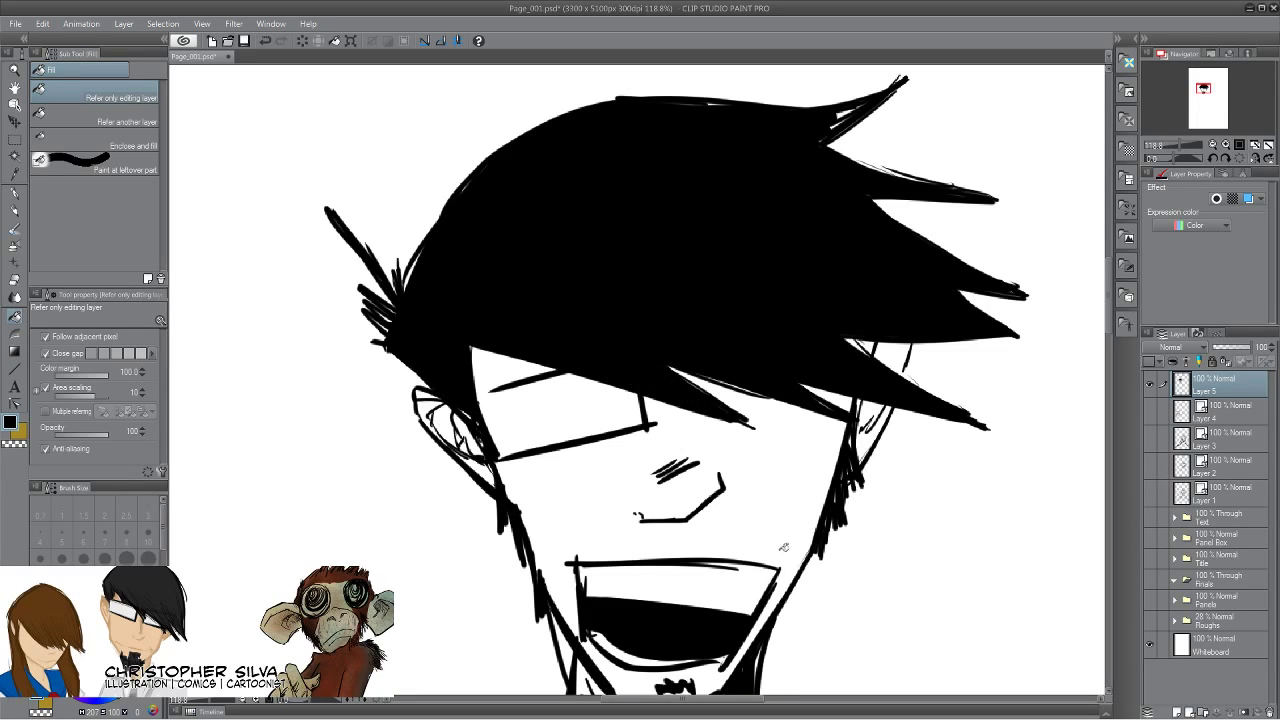
Show the Roughs folder again and ink the lower rim of the second glasses lens with a size 7 G-pen.
{"action": "left_click", "coordinate": [13, 195]}
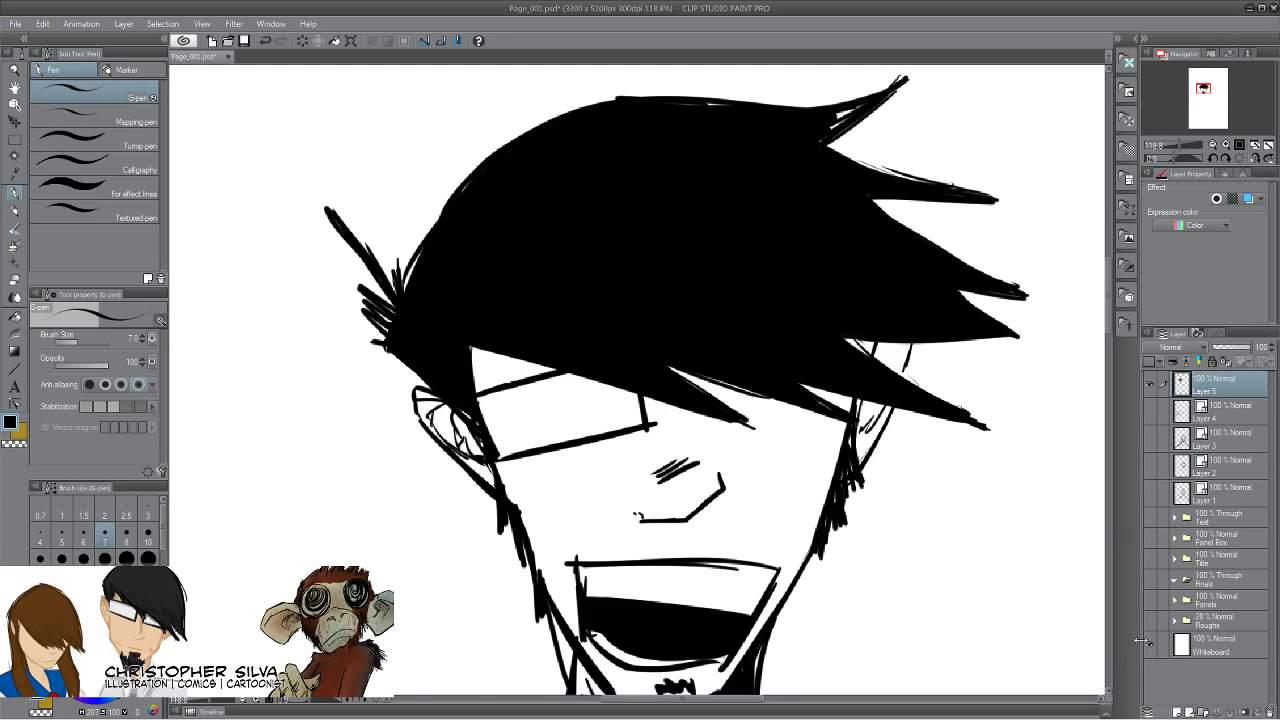
{"action": "left_click", "coordinate": [1150, 621]}
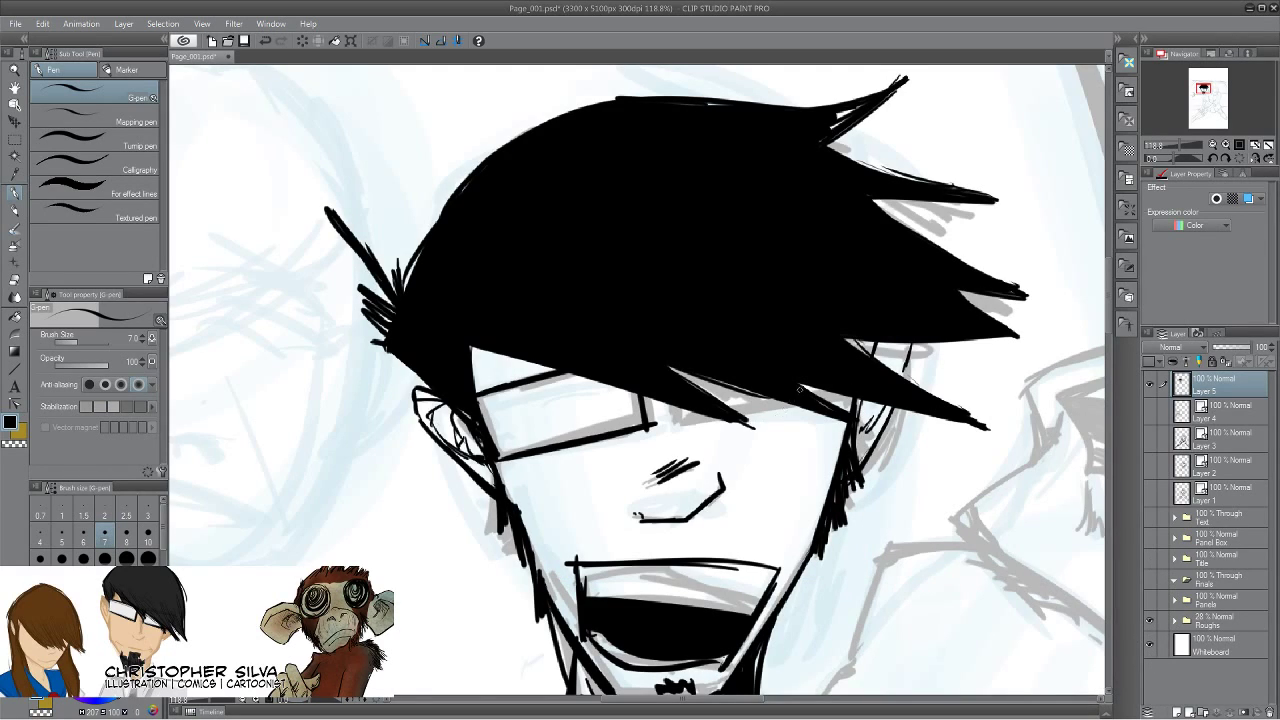
{"action": "mouse_move", "coordinate": [822, 401]}
{"action": "left_mouse_down"}
{"action": "mouse_move", "coordinate": [773, 402]}
{"action": "mouse_move", "coordinate": [823, 398]}
{"action": "mouse_move", "coordinate": [676, 421]}
{"action": "left_mouse_up"}
{"action": "left_click_drag", "start_coordinate": [715, 415], "coordinate": [677, 423]}
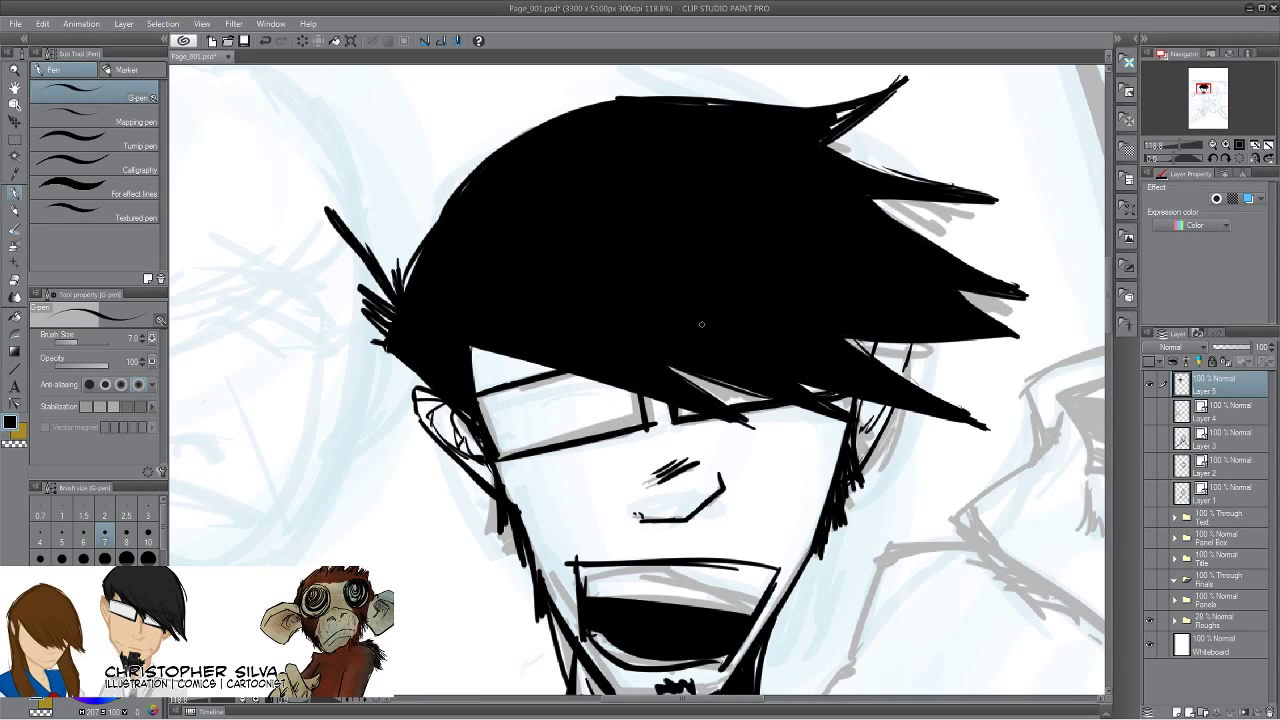
Set the G-pen brush size to 17 and black in the goatee below the man's mouth with overlapping strokes.
{"action": "key", "text": "space"}
{"action": "left_click_drag", "start_coordinate": [429, 517], "coordinate": [498, 343]}
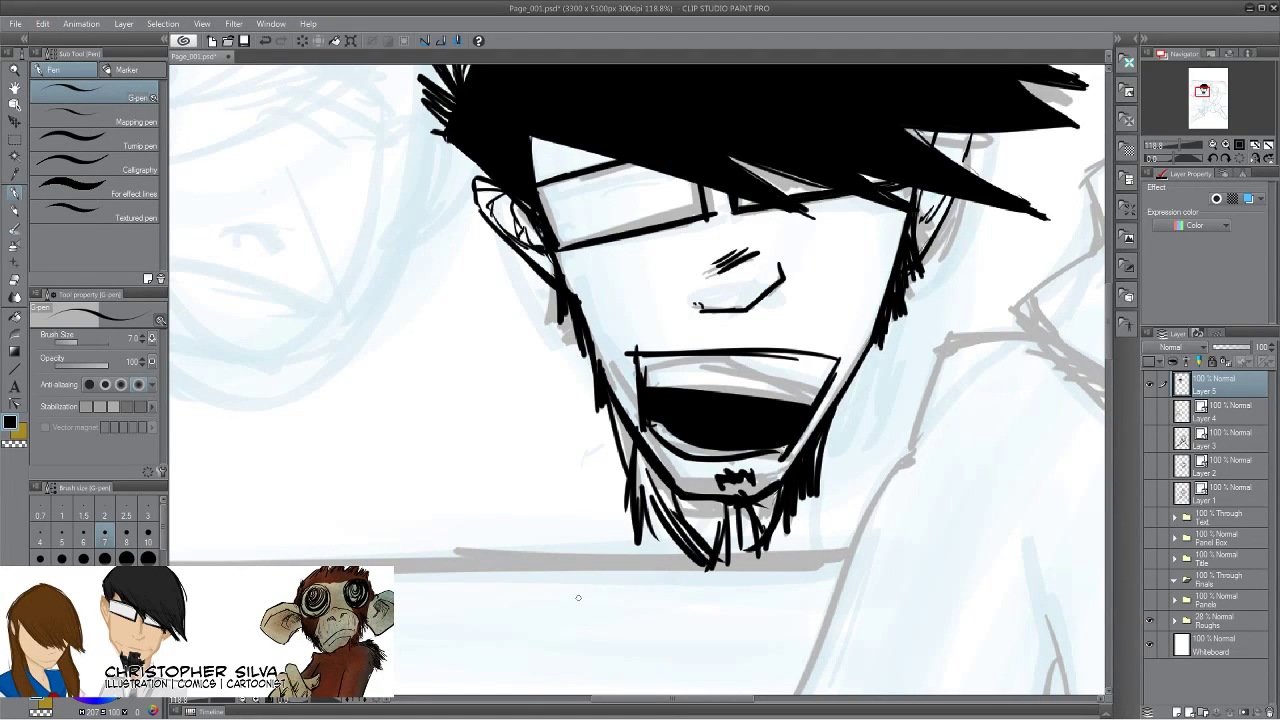
{"action": "left_click_drag", "start_coordinate": [637, 453], "coordinate": [638, 501]}
{"action": "key", "text": "]"}
{"action": "key", "text": "bracketright"}
{"action": "key", "text": "bracketright"}
{"action": "key", "text": "bracketright"}
{"action": "key", "text": "bracketright"}
{"action": "mouse_move", "coordinate": [636, 450]}
{"action": "left_mouse_down"}
{"action": "mouse_move", "coordinate": [694, 542]}
{"action": "mouse_move", "coordinate": [697, 530]}
{"action": "left_mouse_up"}
{"action": "mouse_move", "coordinate": [648, 478]}
{"action": "left_mouse_down"}
{"action": "mouse_move", "coordinate": [686, 538]}
{"action": "mouse_move", "coordinate": [656, 492]}
{"action": "mouse_move", "coordinate": [708, 532]}
{"action": "mouse_move", "coordinate": [674, 486]}
{"action": "mouse_move", "coordinate": [714, 522]}
{"action": "left_mouse_up"}
{"action": "mouse_move", "coordinate": [722, 502]}
{"action": "left_mouse_down"}
{"action": "mouse_move", "coordinate": [704, 564]}
{"action": "mouse_move", "coordinate": [744, 564]}
{"action": "left_mouse_up"}
{"action": "mouse_move", "coordinate": [762, 498]}
{"action": "left_mouse_down"}
{"action": "mouse_move", "coordinate": [752, 544]}
{"action": "mouse_move", "coordinate": [736, 550]}
{"action": "left_mouse_up"}
{"action": "mouse_move", "coordinate": [800, 456]}
{"action": "left_mouse_down"}
{"action": "mouse_move", "coordinate": [767, 496]}
{"action": "mouse_move", "coordinate": [783, 501]}
{"action": "mouse_move", "coordinate": [744, 554]}
{"action": "mouse_move", "coordinate": [743, 509]}
{"action": "mouse_move", "coordinate": [733, 525]}
{"action": "mouse_move", "coordinate": [743, 533]}
{"action": "mouse_move", "coordinate": [778, 493]}
{"action": "mouse_move", "coordinate": [748, 574]}
{"action": "left_mouse_up"}
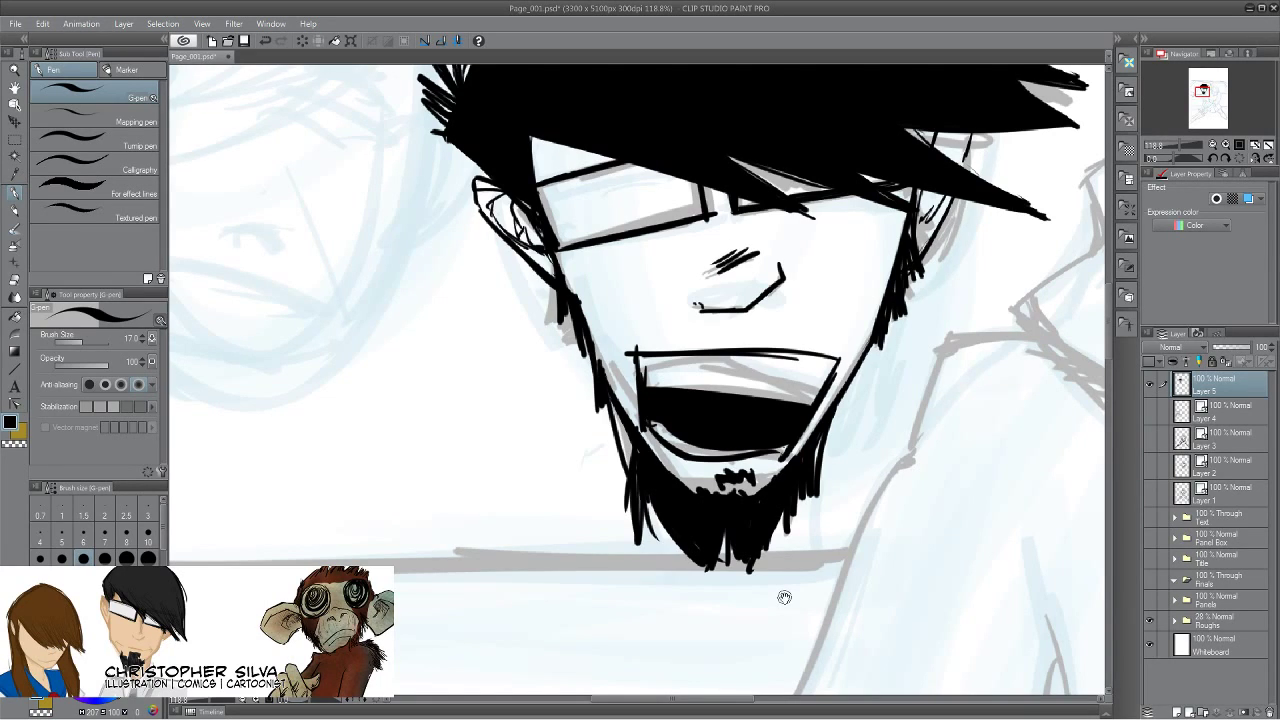
Ink the two slanted pillar lines beside the man's hair, one thick and one thin, following the rough sketch.
{"action": "mouse_move", "coordinate": [701, 401]}
{"action": "left_mouse_down"}
{"action": "mouse_move", "coordinate": [715, 411]}
{"action": "mouse_move", "coordinate": [635, 438]}
{"action": "left_mouse_up"}
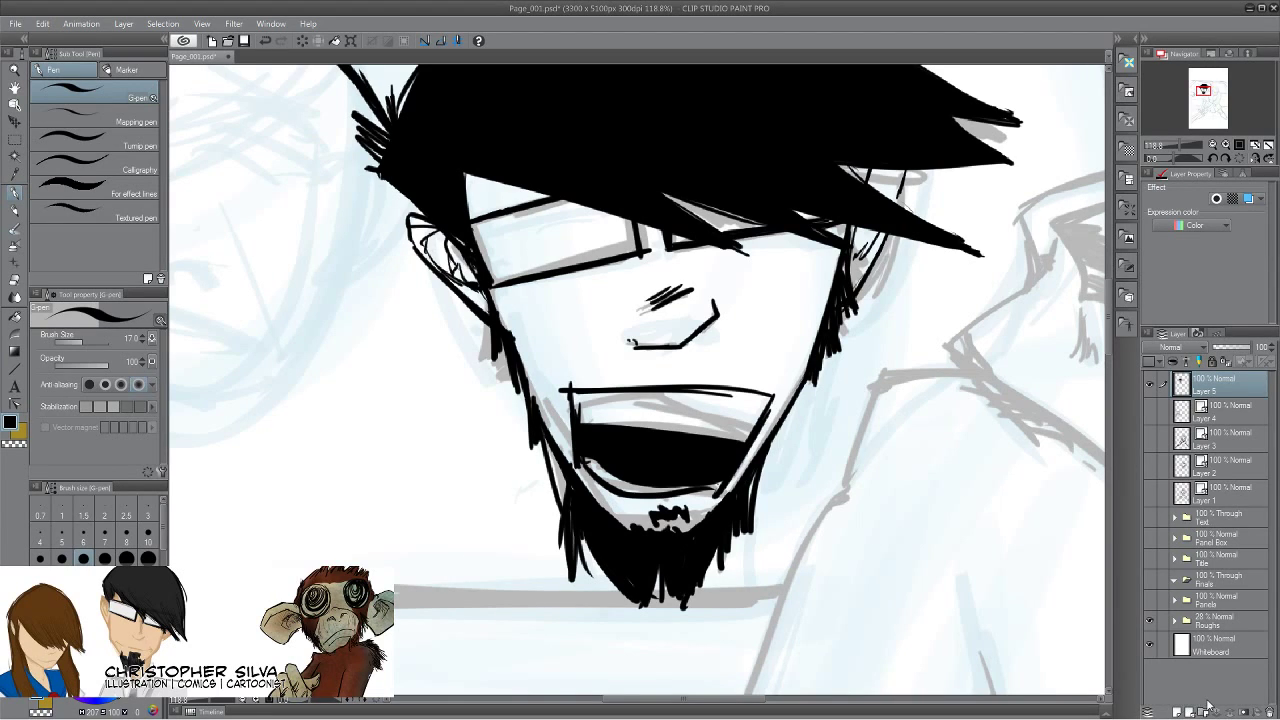
{"action": "left_click_drag", "start_coordinate": [815, 362], "coordinate": [674, 708]}
{"action": "mouse_move", "coordinate": [920, 188]}
{"action": "left_mouse_down"}
{"action": "mouse_move", "coordinate": [992, 419]}
{"action": "mouse_move", "coordinate": [1005, 546]}
{"action": "left_mouse_up"}
{"action": "left_click_drag", "start_coordinate": [1003, 446], "coordinate": [1003, 512]}
{"action": "left_click_drag", "start_coordinate": [991, 402], "coordinate": [1001, 512]}
{"action": "left_click_drag", "start_coordinate": [972, 352], "coordinate": [989, 462]}
{"action": "left_click_drag", "start_coordinate": [922, 200], "coordinate": [976, 364]}
{"action": "left_click_drag", "start_coordinate": [920, 212], "coordinate": [998, 508]}
{"action": "mouse_move", "coordinate": [1008, 367]}
{"action": "left_mouse_down"}
{"action": "mouse_move", "coordinate": [876, 250]}
{"action": "mouse_move", "coordinate": [890, 336]}
{"action": "mouse_move", "coordinate": [880, 428]}
{"action": "left_mouse_up"}
{"action": "left_click_drag", "start_coordinate": [878, 222], "coordinate": [962, 585]}
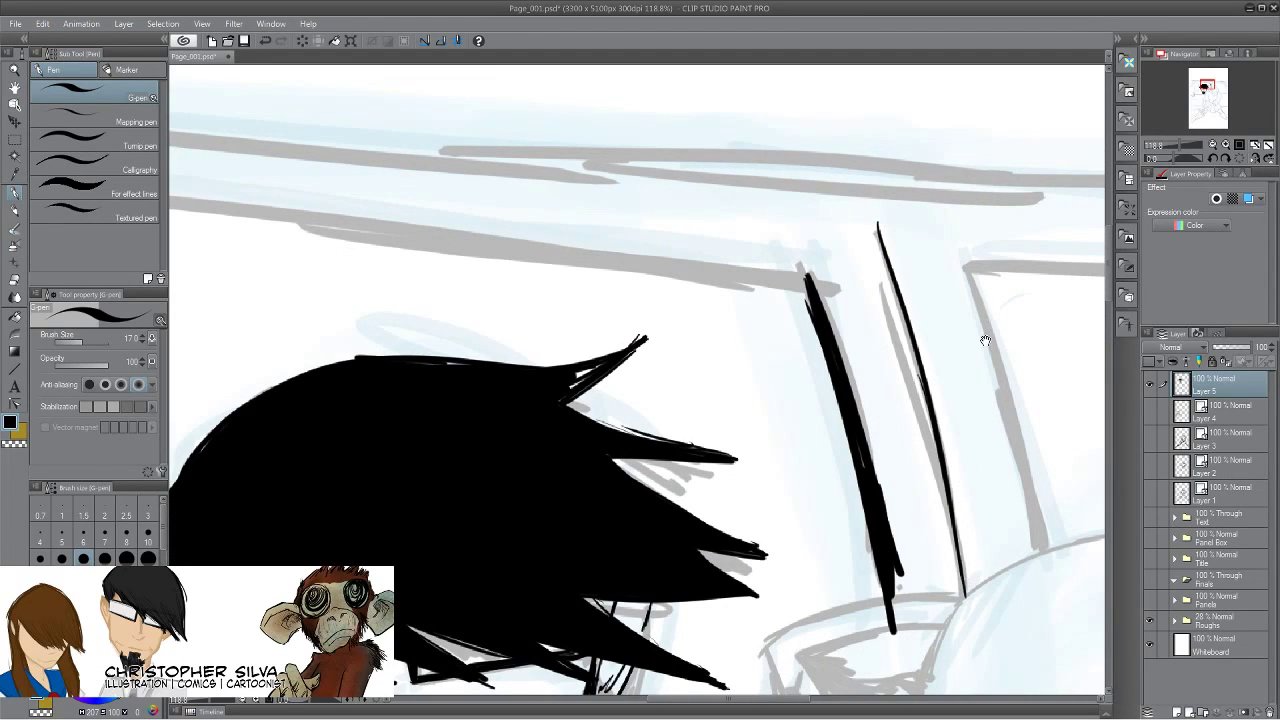
Ink the long sloping line above the man's head and carry it down to the page edge.
{"action": "left_click_drag", "start_coordinate": [967, 325], "coordinate": [899, 231]}
{"action": "left_click_drag", "start_coordinate": [271, 294], "coordinate": [610, 428]}
{"action": "mouse_move", "coordinate": [175, 204]}
{"action": "left_mouse_down"}
{"action": "mouse_move", "coordinate": [752, 296]}
{"action": "mouse_move", "coordinate": [1035, 328]}
{"action": "left_mouse_up"}
{"action": "mouse_move", "coordinate": [343, 380]}
{"action": "left_mouse_down"}
{"action": "mouse_move", "coordinate": [743, 386]}
{"action": "mouse_move", "coordinate": [1011, 338]}
{"action": "left_mouse_up"}
{"action": "mouse_move", "coordinate": [724, 123]}
{"action": "left_mouse_down"}
{"action": "mouse_move", "coordinate": [702, 113]}
{"action": "mouse_move", "coordinate": [447, 378]}
{"action": "left_mouse_up"}
{"action": "mouse_move", "coordinate": [337, 500]}
{"action": "left_mouse_down"}
{"action": "mouse_move", "coordinate": [500, 471]}
{"action": "mouse_move", "coordinate": [600, 337]}
{"action": "left_mouse_up"}
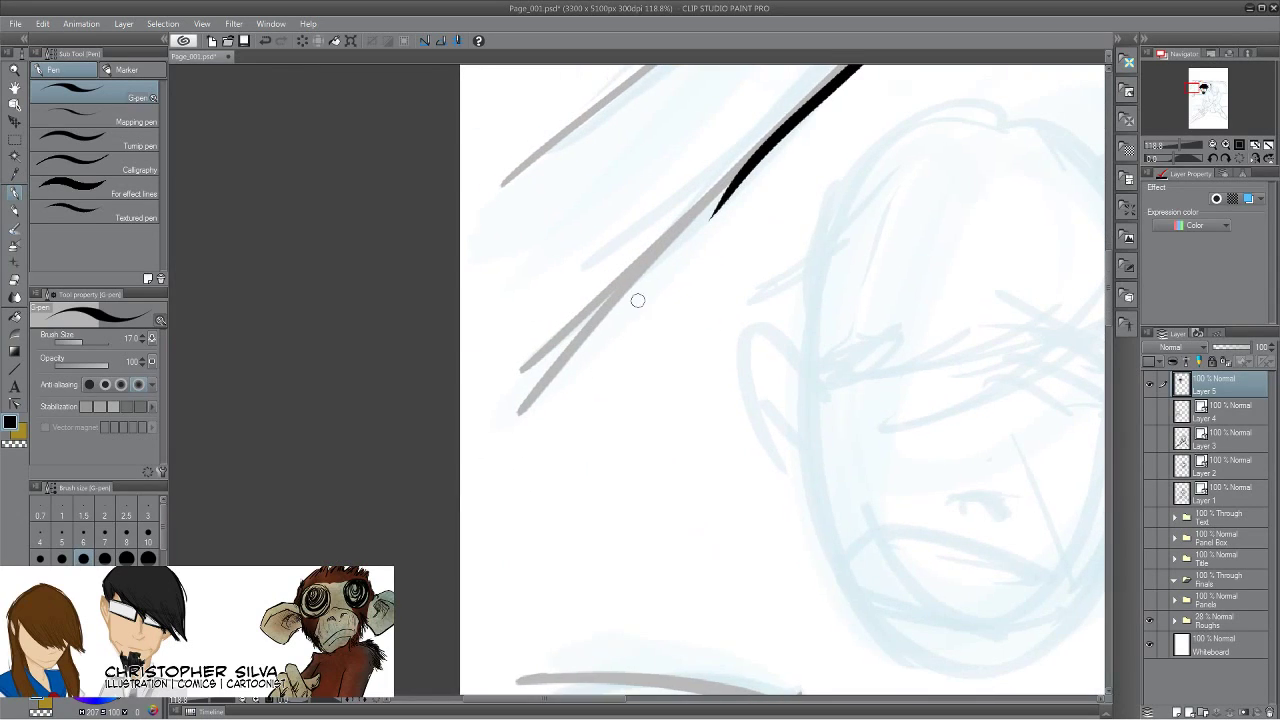
{"action": "mouse_move", "coordinate": [743, 169]}
{"action": "left_mouse_down"}
{"action": "mouse_move", "coordinate": [552, 364]}
{"action": "mouse_move", "coordinate": [723, 171]}
{"action": "mouse_move", "coordinate": [494, 412]}
{"action": "left_mouse_up"}
{"action": "left_click_drag", "start_coordinate": [586, 296], "coordinate": [468, 443]}
{"action": "left_click_drag", "start_coordinate": [544, 362], "coordinate": [470, 445]}
Ink the rounded shape at the page edge below the sloping line, with its inner contour and short hatching.
{"action": "left_click_drag", "start_coordinate": [496, 582], "coordinate": [325, 437]}
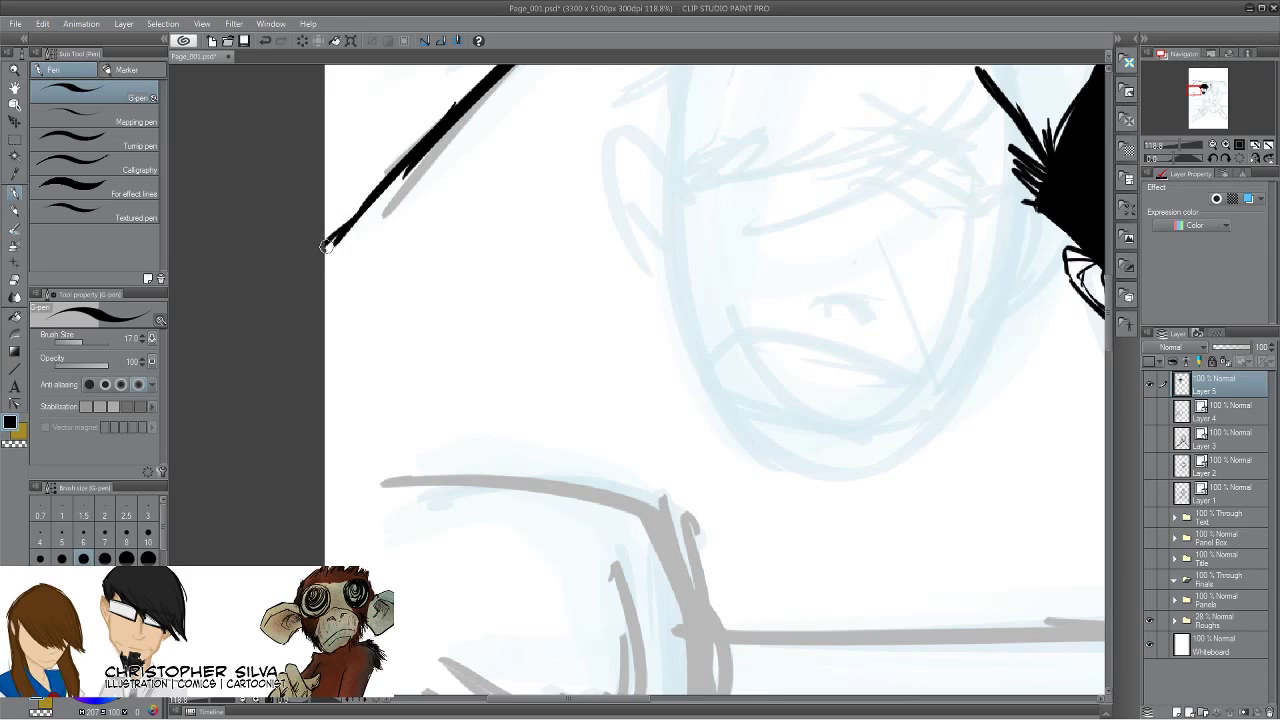
{"action": "left_click_drag", "start_coordinate": [330, 484], "coordinate": [669, 509]}
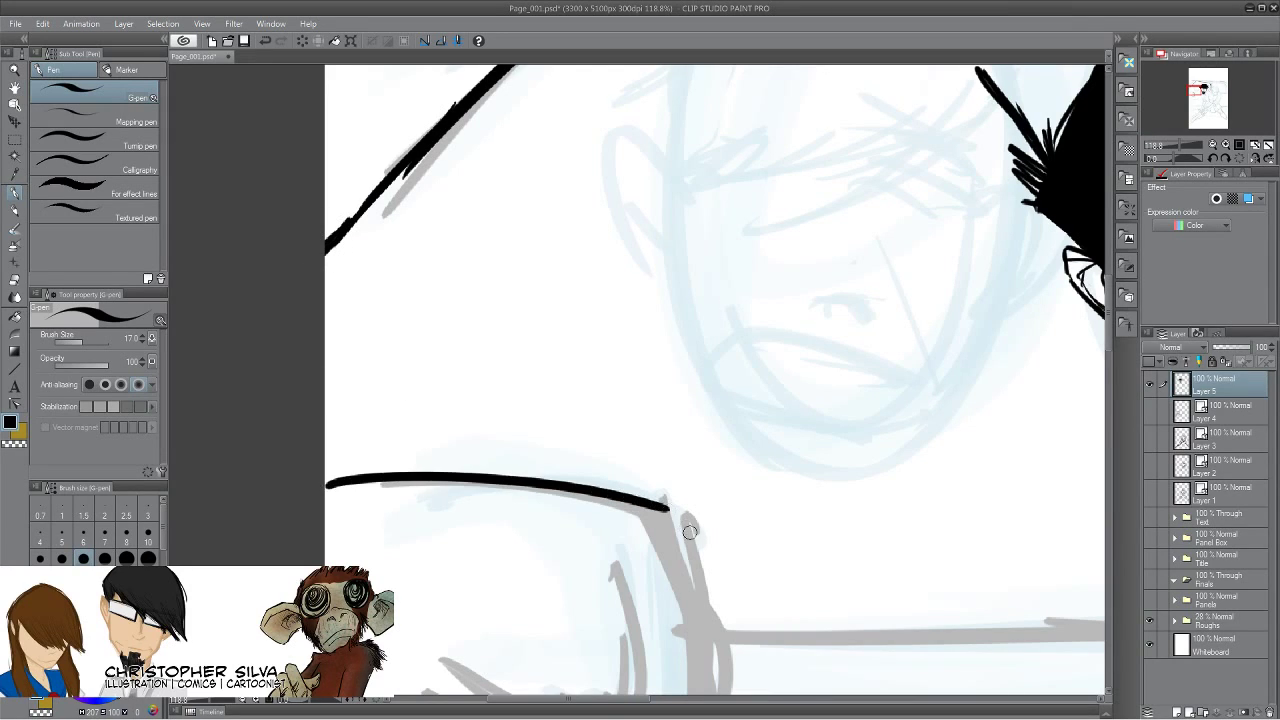
{"action": "left_click_drag", "start_coordinate": [497, 583], "coordinate": [440, 367]}
{"action": "mouse_move", "coordinate": [612, 298]}
{"action": "left_mouse_down"}
{"action": "mouse_move", "coordinate": [647, 490]}
{"action": "mouse_move", "coordinate": [651, 412]}
{"action": "mouse_move", "coordinate": [656, 532]}
{"action": "left_mouse_up"}
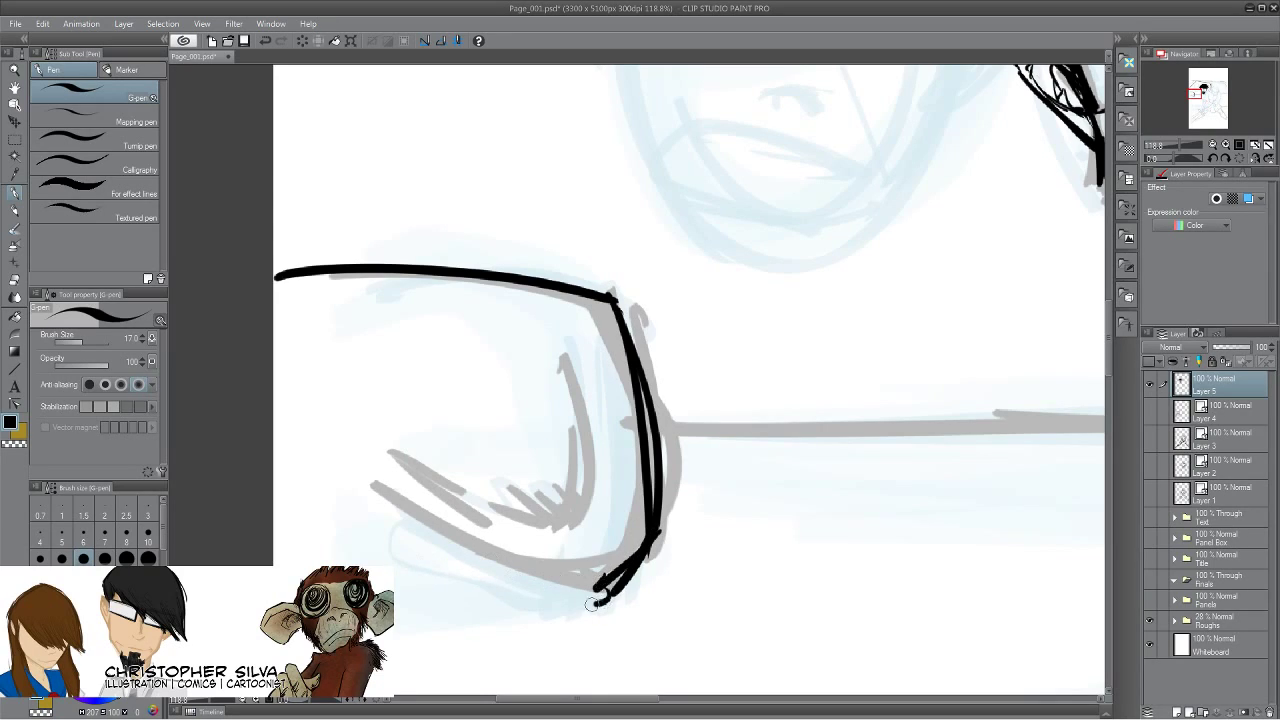
{"action": "left_click_drag", "start_coordinate": [603, 601], "coordinate": [310, 495]}
{"action": "mouse_move", "coordinate": [559, 342]}
{"action": "left_mouse_down"}
{"action": "mouse_move", "coordinate": [566, 559]}
{"action": "mouse_move", "coordinate": [564, 484]}
{"action": "mouse_move", "coordinate": [570, 543]}
{"action": "mouse_move", "coordinate": [563, 561]}
{"action": "mouse_move", "coordinate": [534, 567]}
{"action": "mouse_move", "coordinate": [370, 485]}
{"action": "left_mouse_up"}
{"action": "left_click_drag", "start_coordinate": [565, 566], "coordinate": [372, 487]}
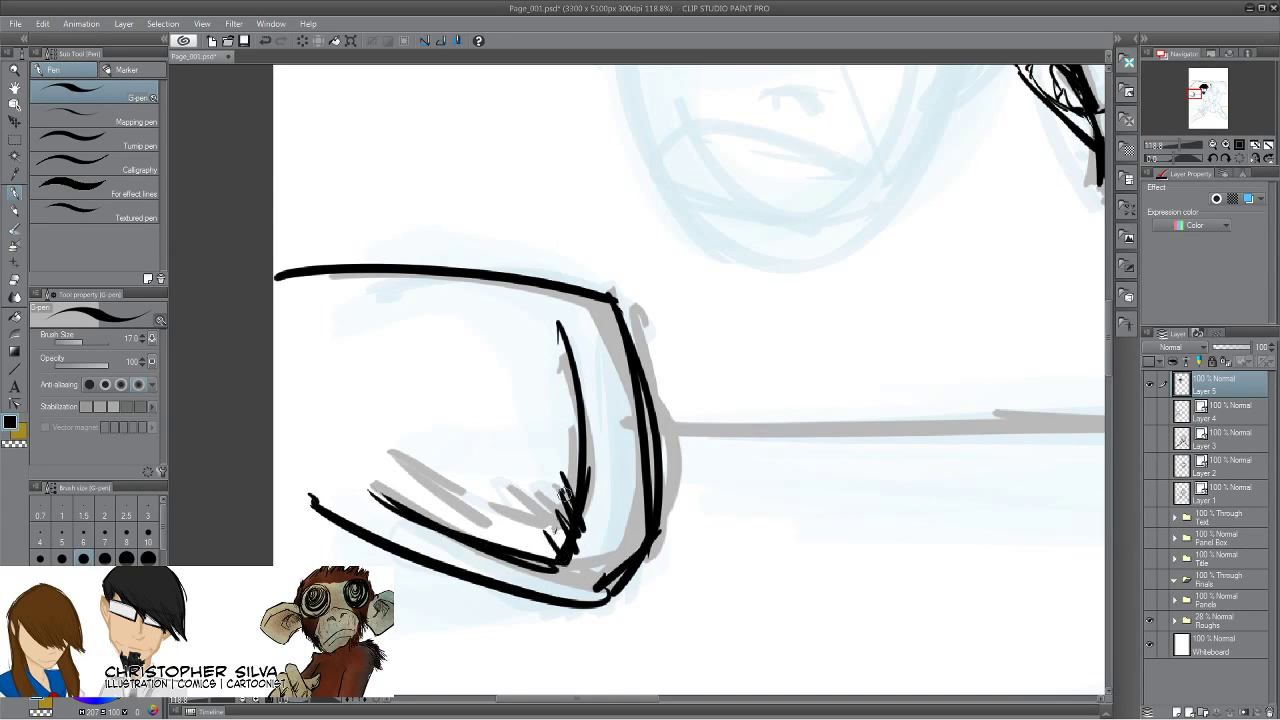
{"action": "left_click_drag", "start_coordinate": [570, 492], "coordinate": [526, 540]}
{"action": "mouse_move", "coordinate": [372, 484]}
{"action": "left_mouse_down"}
{"action": "mouse_move", "coordinate": [595, 584]}
{"action": "mouse_move", "coordinate": [660, 503]}
{"action": "mouse_move", "coordinate": [588, 605]}
{"action": "mouse_move", "coordinate": [368, 556]}
{"action": "mouse_move", "coordinate": [295, 521]}
{"action": "mouse_move", "coordinate": [372, 560]}
{"action": "left_mouse_up"}
{"action": "left_click_drag", "start_coordinate": [488, 590], "coordinate": [288, 526]}
Ink the long horizontal line from the rounded shape to just past the man's goatee.
{"action": "left_click_drag", "start_coordinate": [693, 522], "coordinate": [229, 538]}
{"action": "mouse_move", "coordinate": [928, 437]}
{"action": "left_mouse_down"}
{"action": "mouse_move", "coordinate": [190, 440]}
{"action": "mouse_move", "coordinate": [671, 449]}
{"action": "left_mouse_up"}
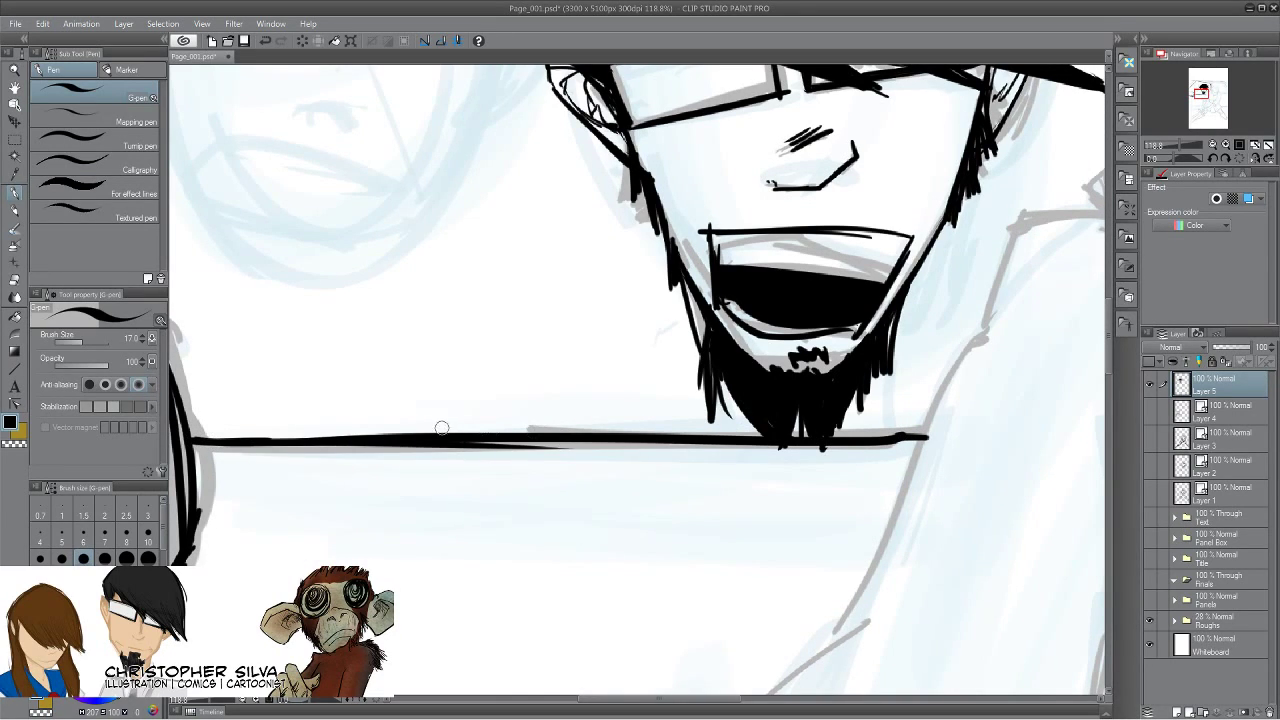
{"action": "scroll", "coordinate": [437, 429], "scroll_direction": "up", "scroll_amount": 5}
{"action": "left_click_drag", "start_coordinate": [456, 572], "coordinate": [452, 573]}
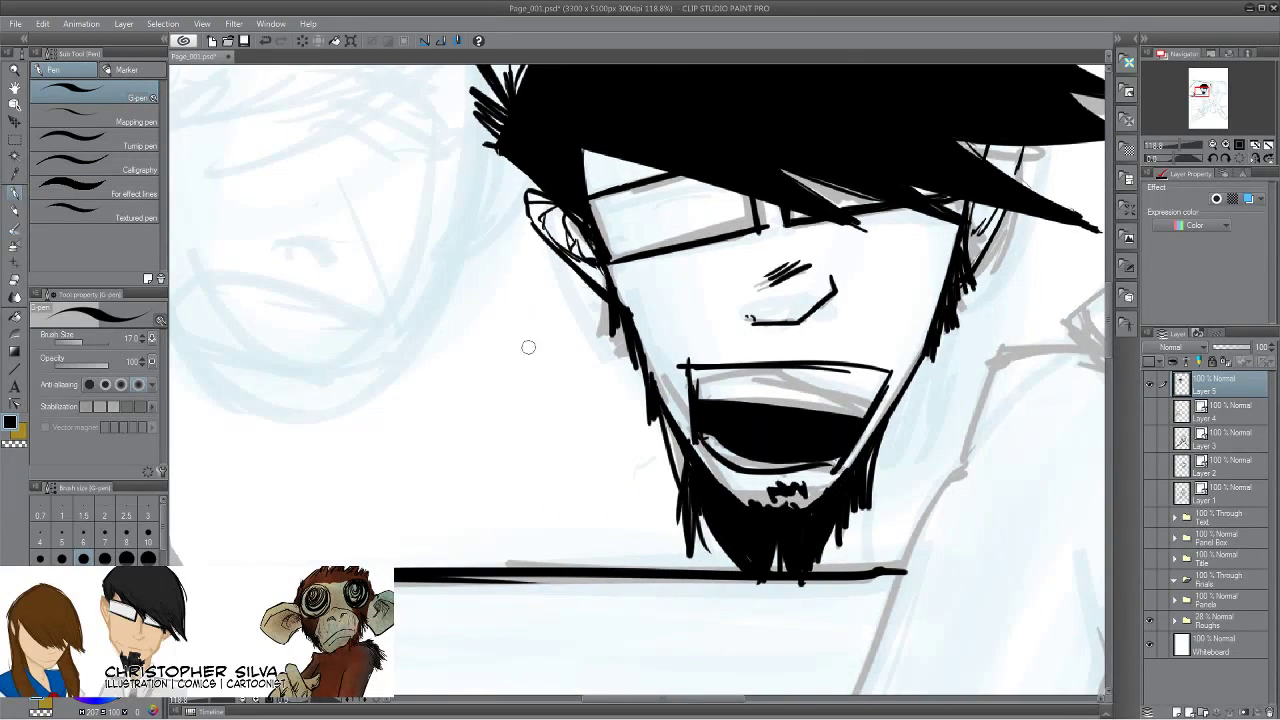
Ink a short curved line beside the man's ear and the thin diagonal lines running from the thick pillar down behind his head.
{"action": "left_click_drag", "start_coordinate": [315, 583], "coordinate": [462, 703]}
{"action": "left_click_drag", "start_coordinate": [378, 566], "coordinate": [273, 455]}
{"action": "mouse_move", "coordinate": [764, 432]}
{"action": "left_mouse_down"}
{"action": "mouse_move", "coordinate": [534, 486]}
{"action": "mouse_move", "coordinate": [560, 540]}
{"action": "mouse_move", "coordinate": [548, 533]}
{"action": "left_mouse_up"}
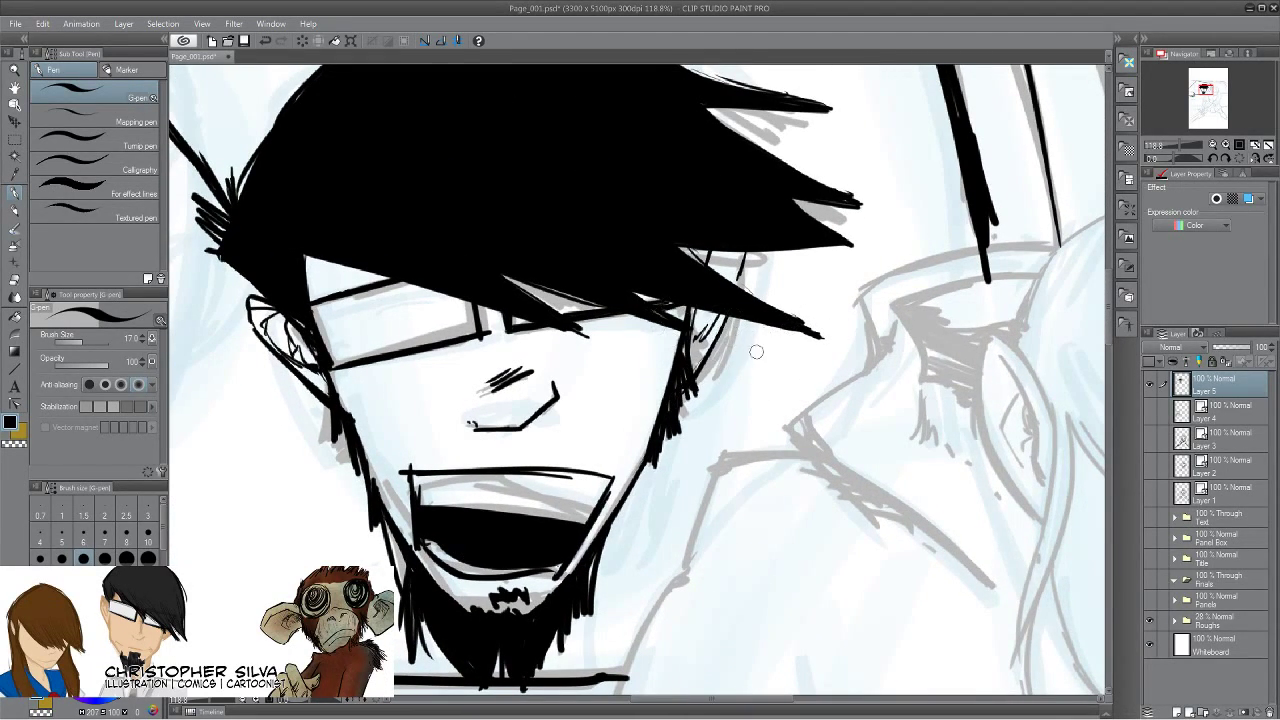
{"action": "mouse_move", "coordinate": [716, 348]}
{"action": "left_mouse_down"}
{"action": "mouse_move", "coordinate": [766, 354]}
{"action": "mouse_move", "coordinate": [829, 390]}
{"action": "left_mouse_up"}
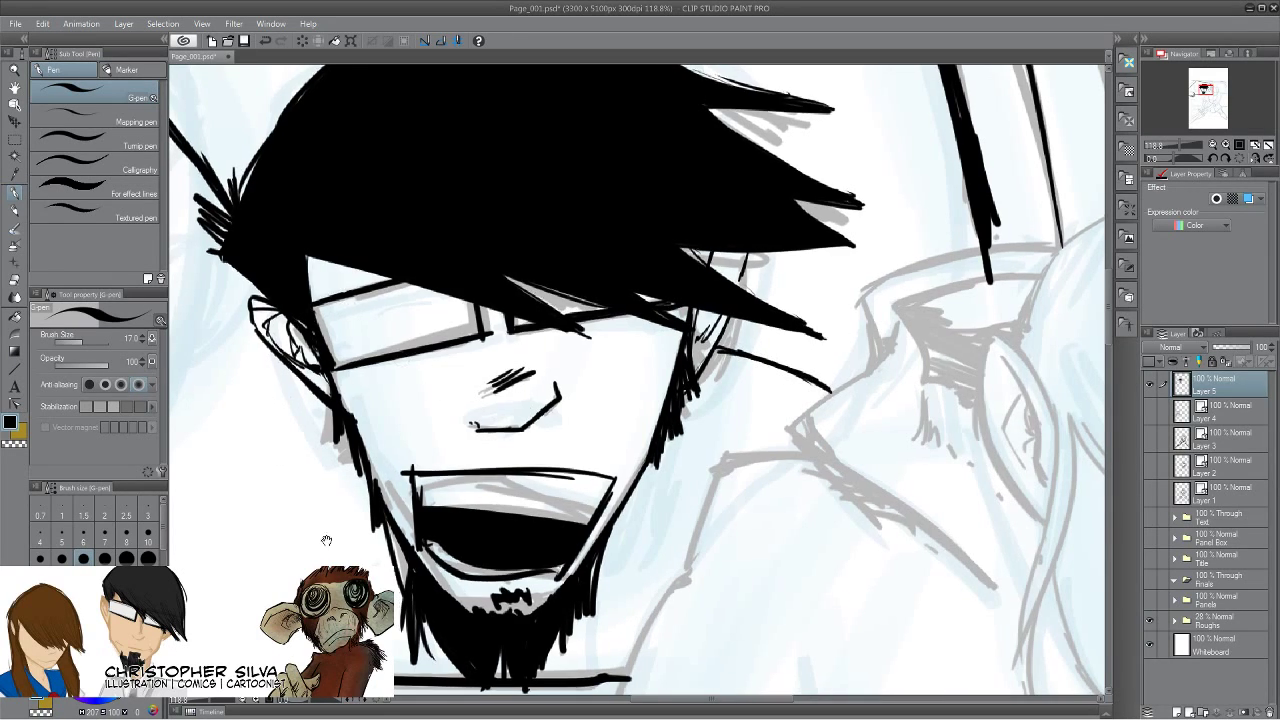
{"action": "left_click_drag", "start_coordinate": [323, 531], "coordinate": [509, 400]}
{"action": "left_click_drag", "start_coordinate": [893, 255], "coordinate": [837, 519]}
{"action": "left_click_drag", "start_coordinate": [958, 195], "coordinate": [700, 423]}
{"action": "left_click_drag", "start_coordinate": [880, 110], "coordinate": [702, 398]}
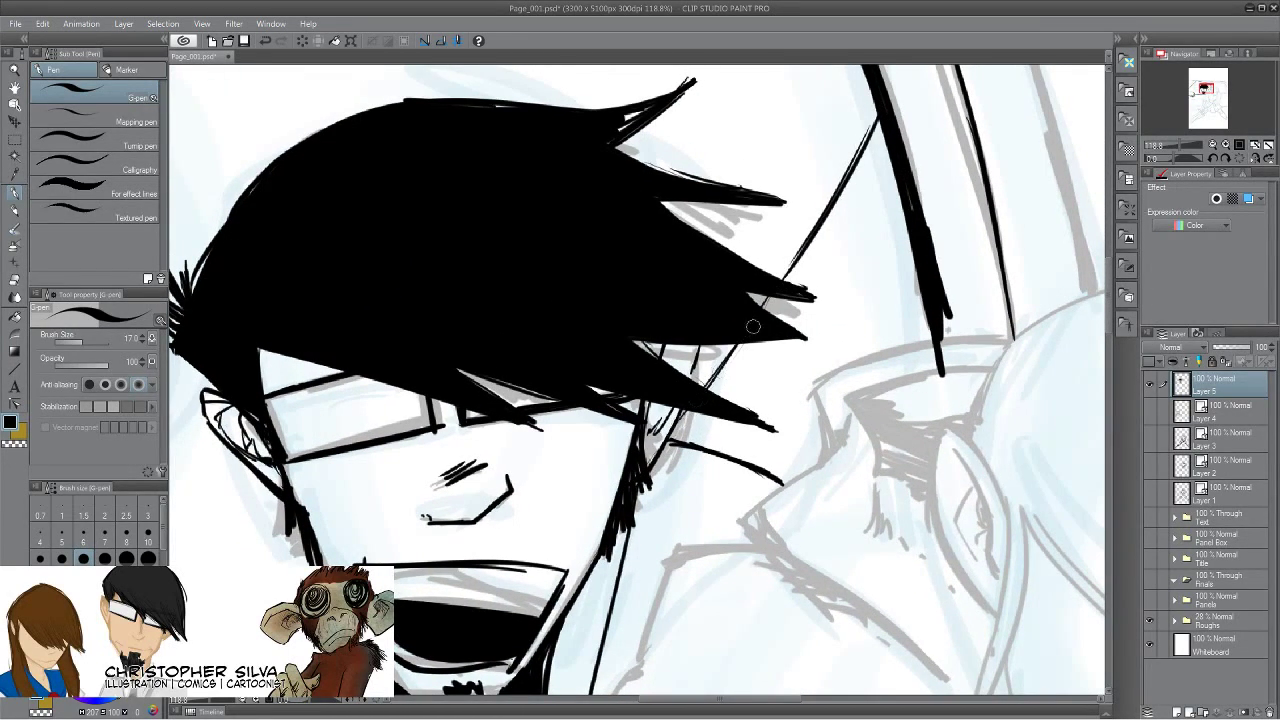
{"action": "mouse_move", "coordinate": [905, 212]}
{"action": "left_mouse_down"}
{"action": "mouse_move", "coordinate": [623, 580]}
{"action": "mouse_move", "coordinate": [755, 412]}
{"action": "mouse_move", "coordinate": [623, 584]}
{"action": "mouse_move", "coordinate": [650, 550]}
{"action": "mouse_move", "coordinate": [594, 647]}
{"action": "mouse_move", "coordinate": [642, 553]}
{"action": "mouse_move", "coordinate": [552, 638]}
{"action": "left_mouse_up"}
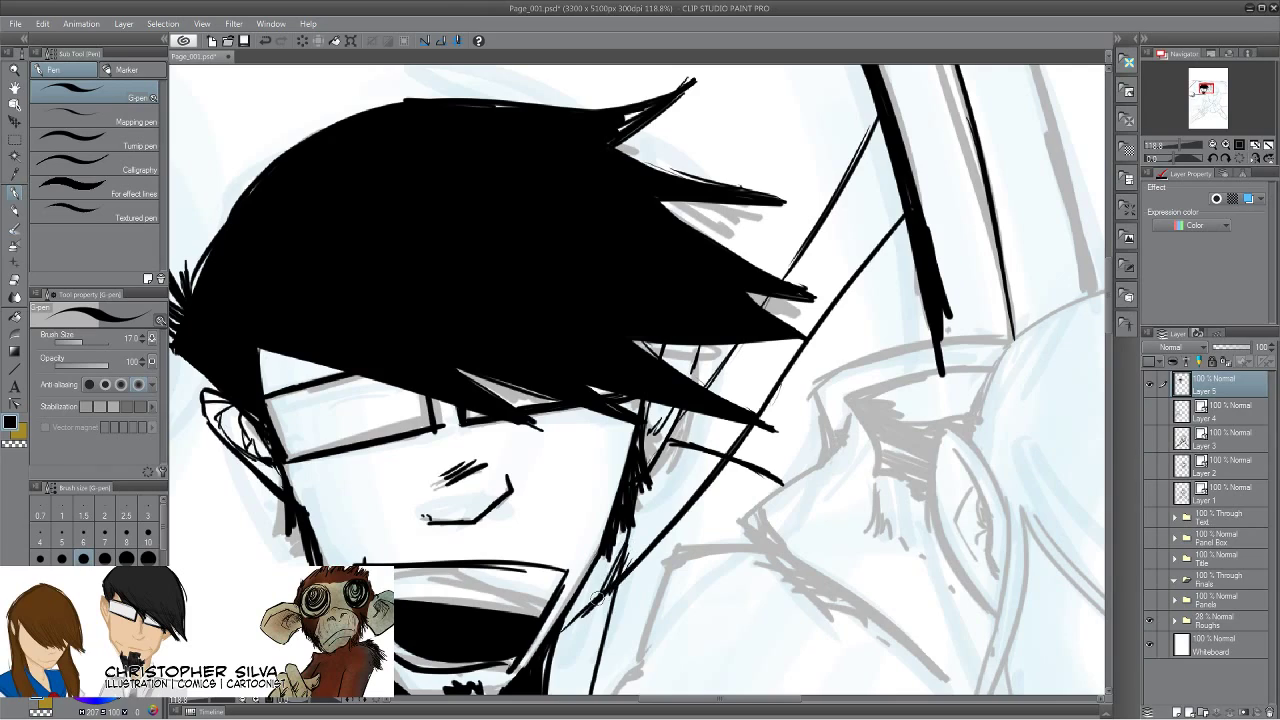
{"action": "left_click_drag", "start_coordinate": [884, 145], "coordinate": [757, 333]}
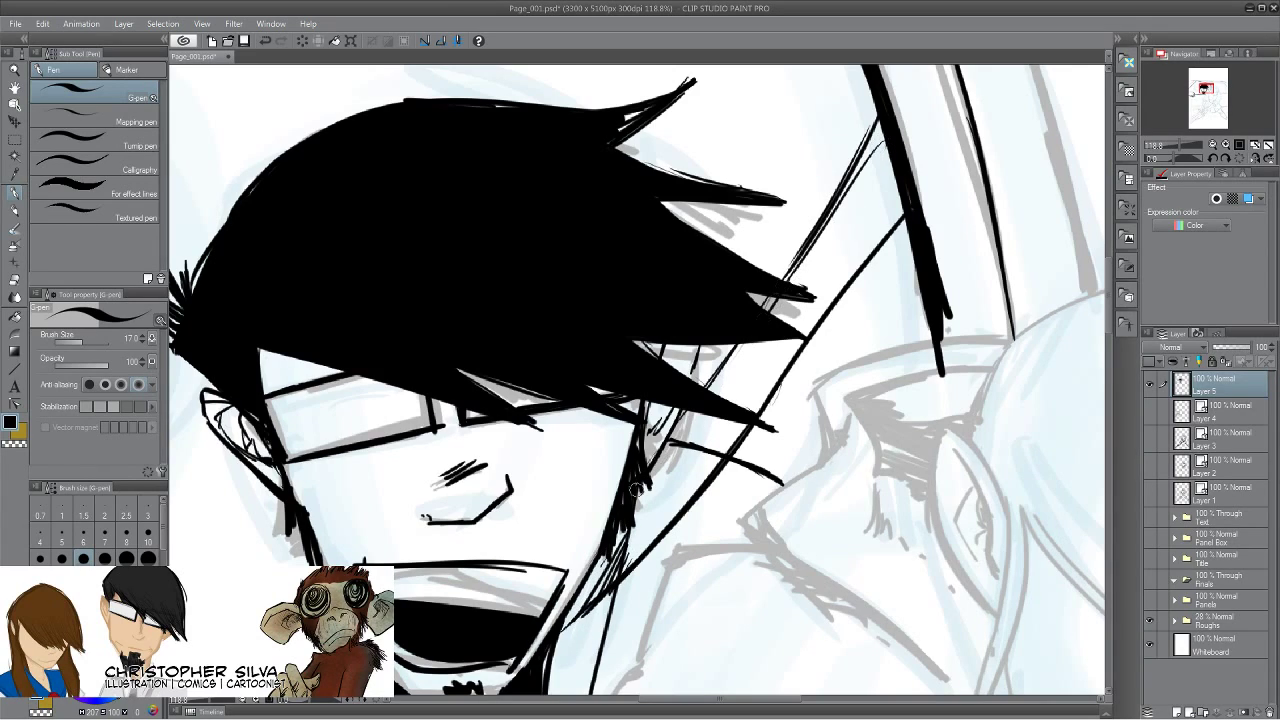
{"action": "left_click_drag", "start_coordinate": [702, 418], "coordinate": [644, 493]}
{"action": "mouse_move", "coordinate": [617, 560]}
{"action": "left_mouse_down"}
{"action": "mouse_move", "coordinate": [605, 583]}
{"action": "mouse_move", "coordinate": [631, 553]}
{"action": "mouse_move", "coordinate": [563, 627]}
{"action": "left_mouse_up"}
Ink short diagonal lines with small hatch marks between the man's jaw and the horizontal line.
{"action": "left_click_drag", "start_coordinate": [513, 669], "coordinate": [709, 388]}
{"action": "left_click_drag", "start_coordinate": [463, 489], "coordinate": [581, 526]}
{"action": "left_click_drag", "start_coordinate": [664, 410], "coordinate": [507, 526]}
{"action": "left_click_drag", "start_coordinate": [667, 491], "coordinate": [598, 538]}
{"action": "mouse_move", "coordinate": [660, 484]}
{"action": "left_mouse_down"}
{"action": "mouse_move", "coordinate": [614, 517]}
{"action": "mouse_move", "coordinate": [514, 523]}
{"action": "left_mouse_up"}
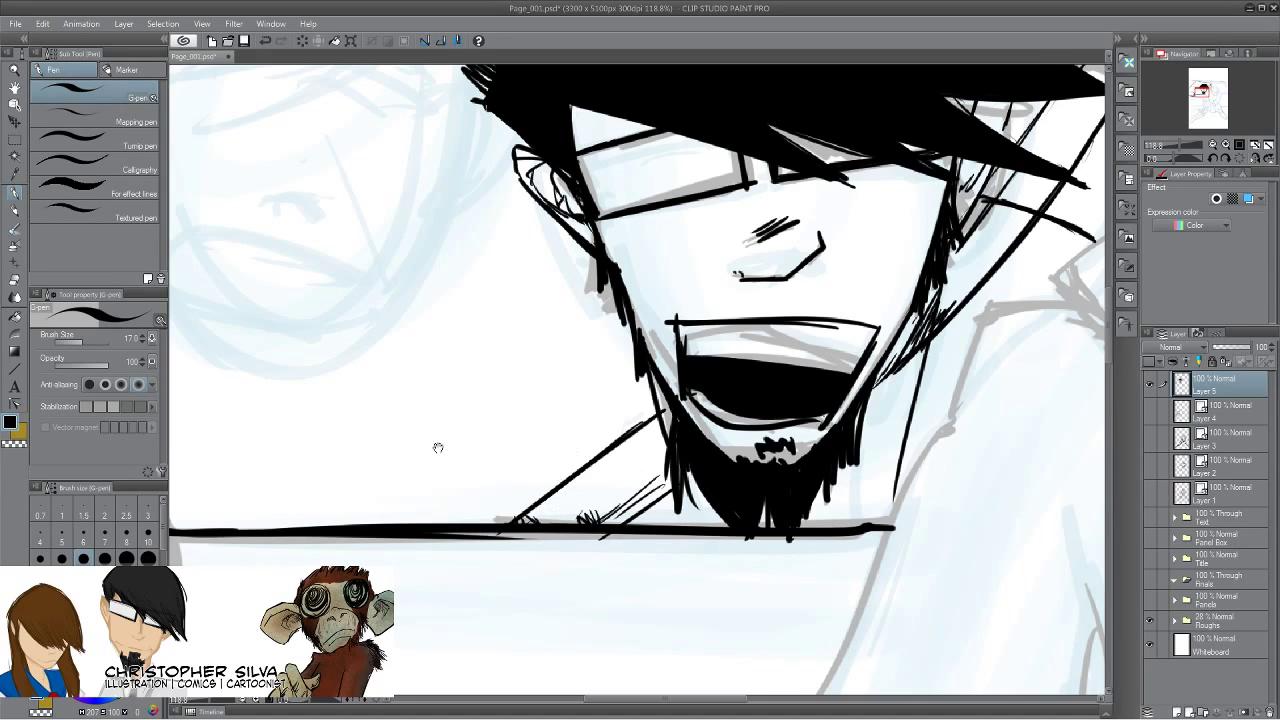
Ink the long diagonal below the man's ear, its angular end, and the crossing lines that meet at the horizontal line.
{"action": "scroll", "coordinate": [440, 434], "scroll_direction": "up", "scroll_amount": 2}
{"action": "mouse_move", "coordinate": [436, 384]}
{"action": "left_mouse_down"}
{"action": "mouse_move", "coordinate": [517, 466]}
{"action": "mouse_move", "coordinate": [598, 358]}
{"action": "left_mouse_up"}
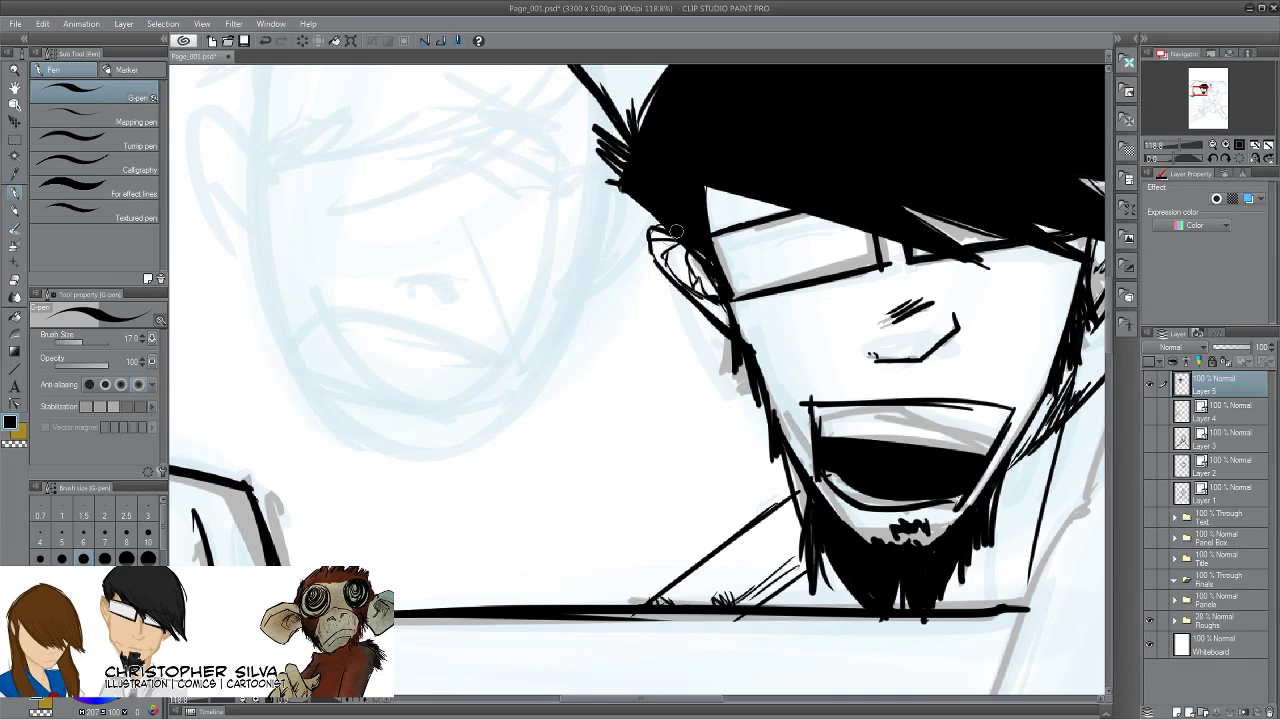
{"action": "left_click_drag", "start_coordinate": [655, 238], "coordinate": [538, 465]}
{"action": "left_click_drag", "start_coordinate": [648, 242], "coordinate": [511, 505]}
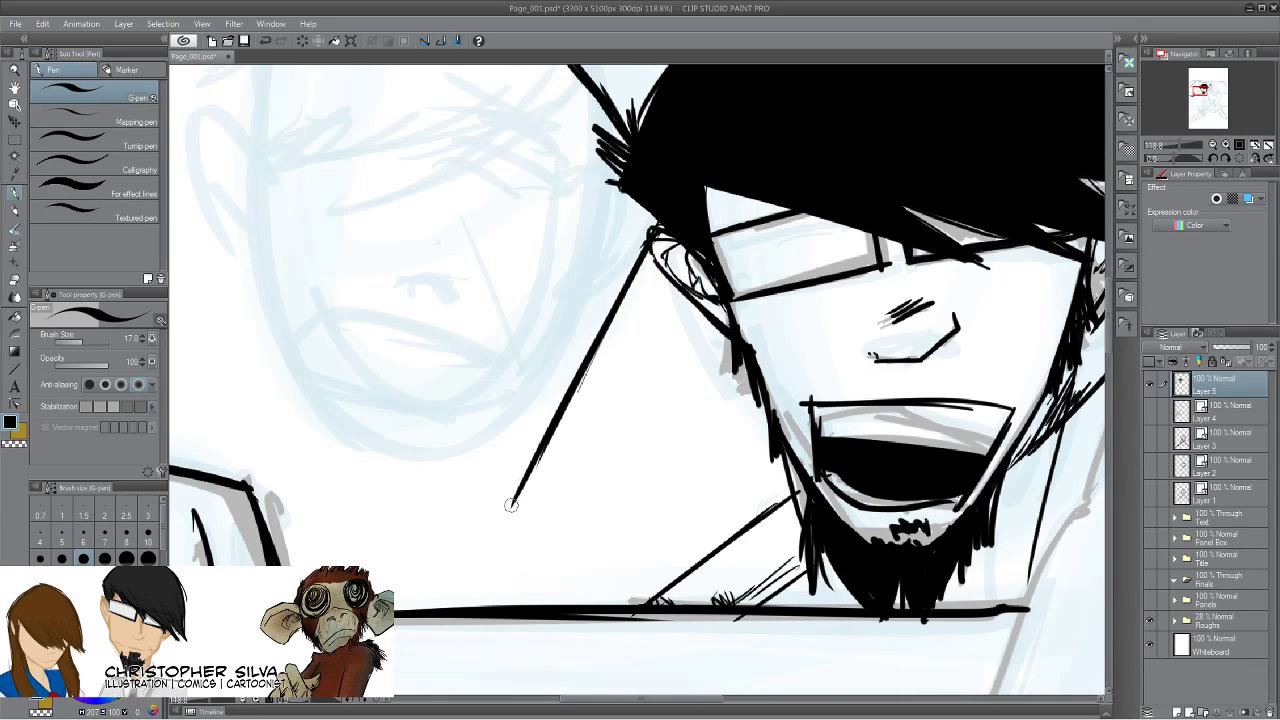
{"action": "left_click_drag", "start_coordinate": [728, 440], "coordinate": [632, 602]}
{"action": "left_click_drag", "start_coordinate": [678, 530], "coordinate": [628, 614]}
{"action": "mouse_move", "coordinate": [535, 455]}
{"action": "left_mouse_down"}
{"action": "mouse_move", "coordinate": [472, 508]}
{"action": "mouse_move", "coordinate": [628, 592]}
{"action": "left_mouse_up"}
{"action": "left_click_drag", "start_coordinate": [486, 504], "coordinate": [636, 613]}
{"action": "mouse_move", "coordinate": [572, 550]}
{"action": "left_mouse_down"}
{"action": "mouse_move", "coordinate": [527, 522]}
{"action": "mouse_move", "coordinate": [449, 515]}
{"action": "mouse_move", "coordinate": [416, 556]}
{"action": "left_mouse_up"}
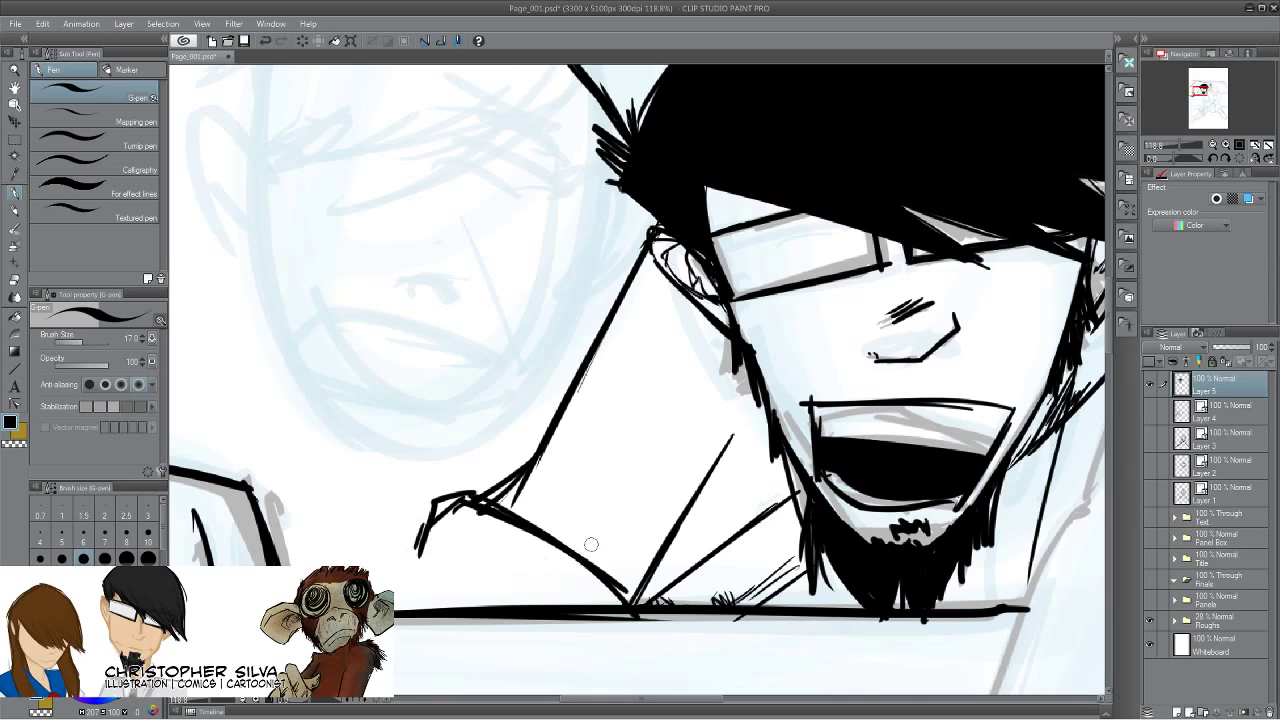
Add hatching along the short diagonal by the horizontal line and down the long diagonal below the man's ear to its corner.
{"action": "left_click_drag", "start_coordinate": [704, 500], "coordinate": [672, 584]}
{"action": "left_click_drag", "start_coordinate": [716, 467], "coordinate": [686, 582]}
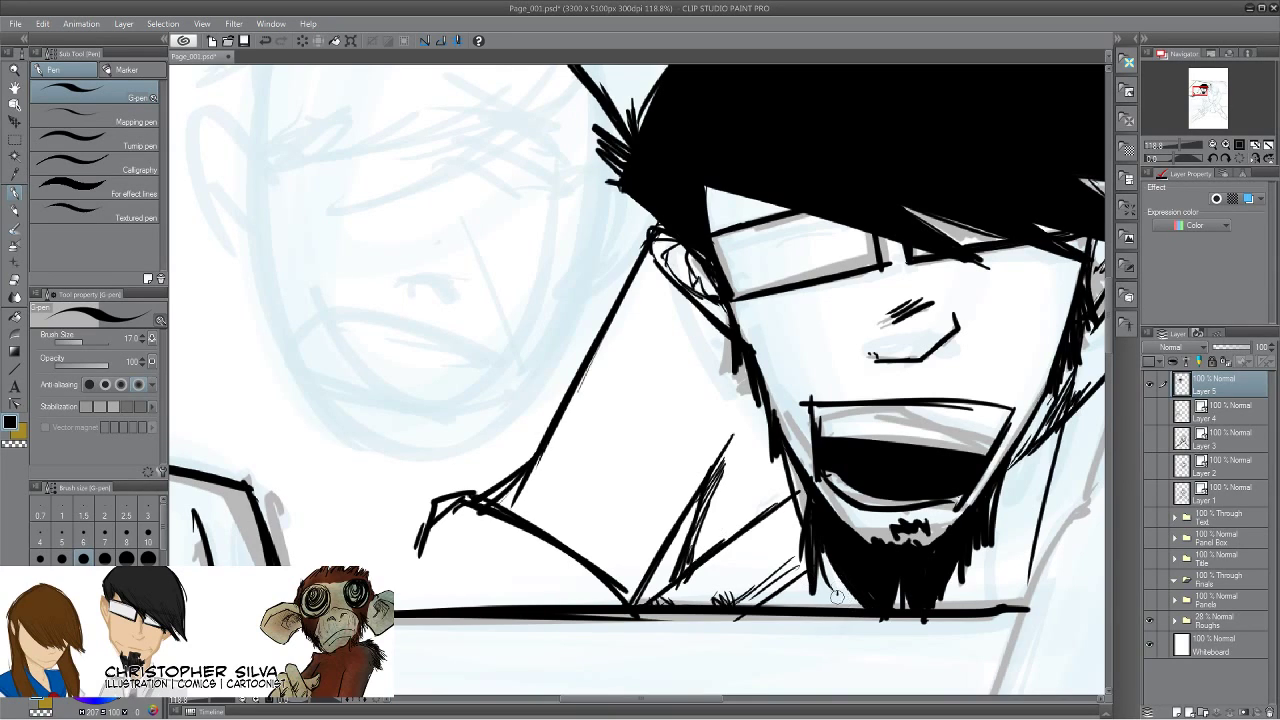
{"action": "left_click_drag", "start_coordinate": [440, 532], "coordinate": [446, 580]}
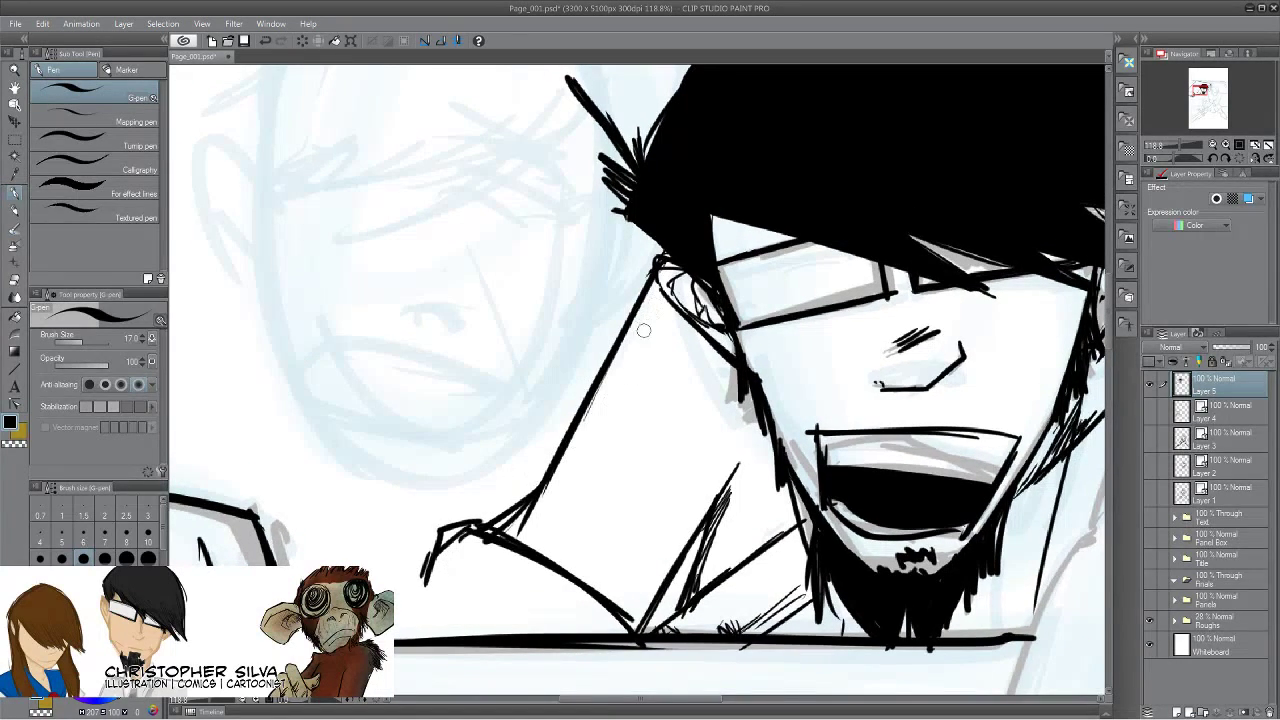
{"action": "left_click_drag", "start_coordinate": [651, 276], "coordinate": [598, 404]}
{"action": "mouse_move", "coordinate": [640, 364]}
{"action": "left_mouse_down"}
{"action": "mouse_move", "coordinate": [580, 420]}
{"action": "mouse_move", "coordinate": [540, 506]}
{"action": "left_mouse_up"}
{"action": "mouse_move", "coordinate": [595, 448]}
{"action": "left_mouse_down"}
{"action": "mouse_move", "coordinate": [504, 534]}
{"action": "mouse_move", "coordinate": [510, 552]}
{"action": "left_mouse_up"}
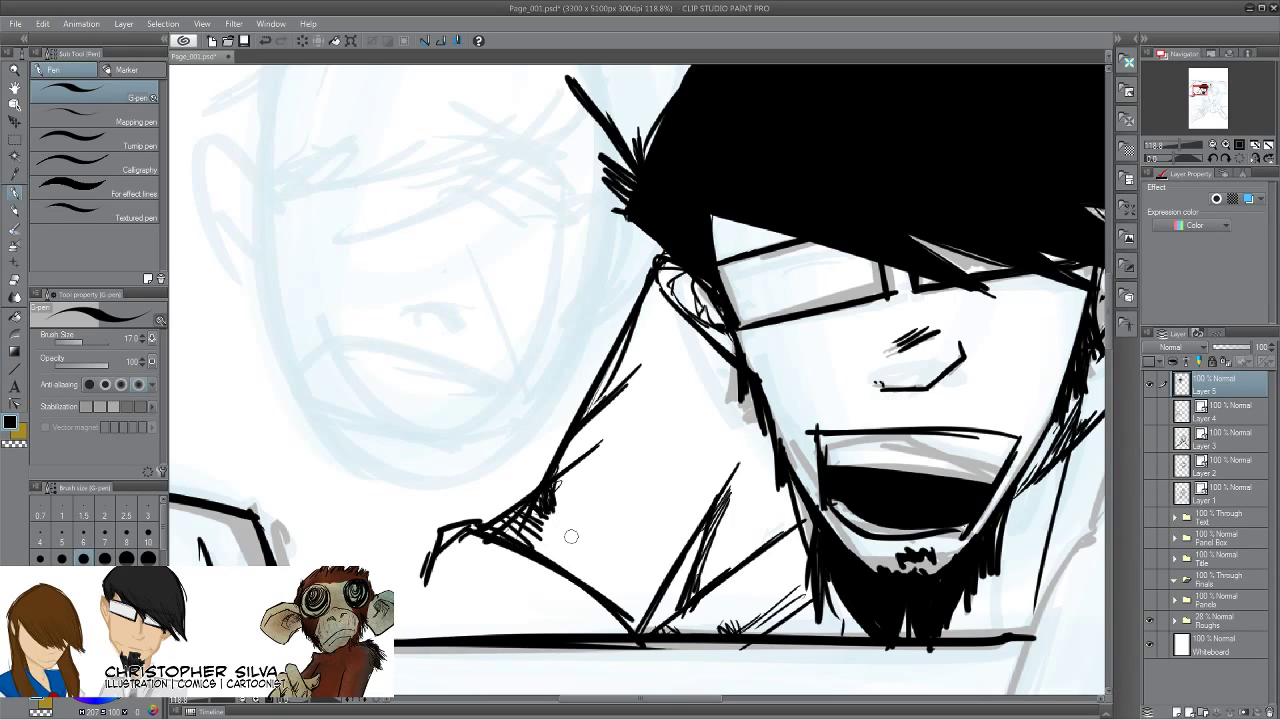
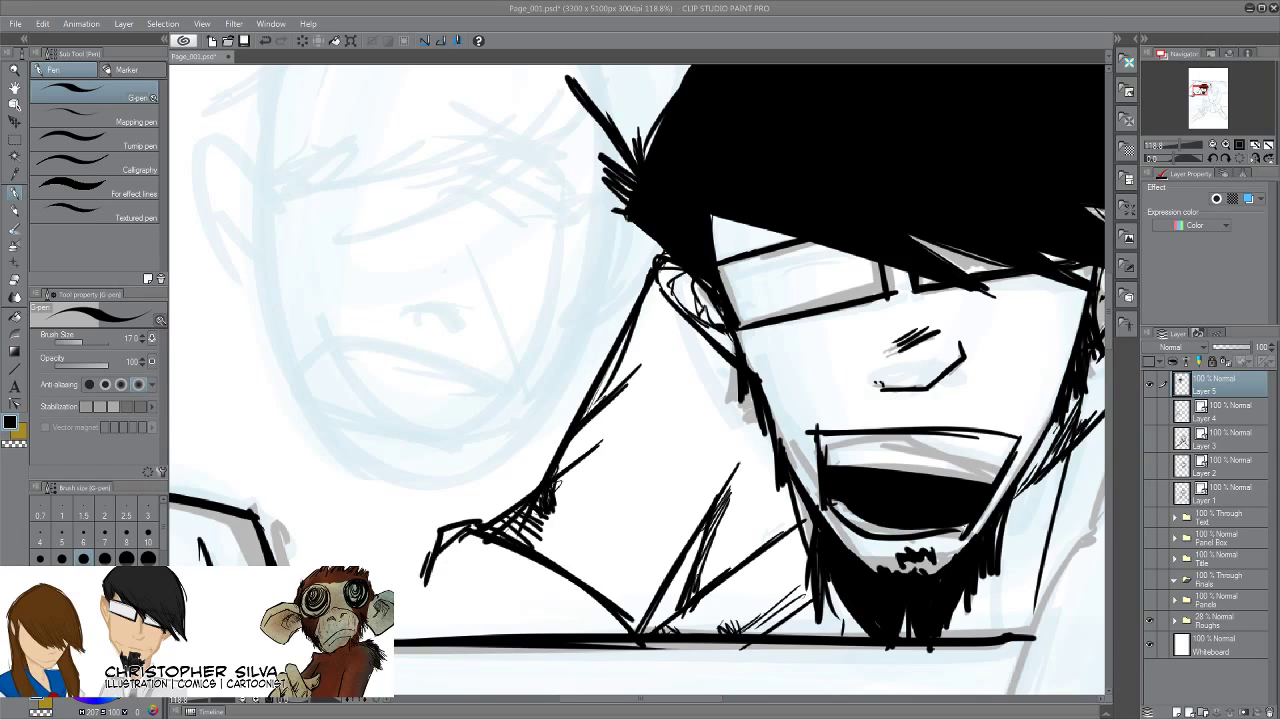
Close the lower edge of the angular shape with a double line and add short strokes at the diagonals' base and beside the goatee.
{"action": "mouse_move", "coordinate": [432, 556]}
{"action": "left_mouse_down"}
{"action": "mouse_move", "coordinate": [411, 597]}
{"action": "mouse_move", "coordinate": [478, 633]}
{"action": "left_mouse_up"}
{"action": "left_click_drag", "start_coordinate": [411, 598], "coordinate": [500, 634]}
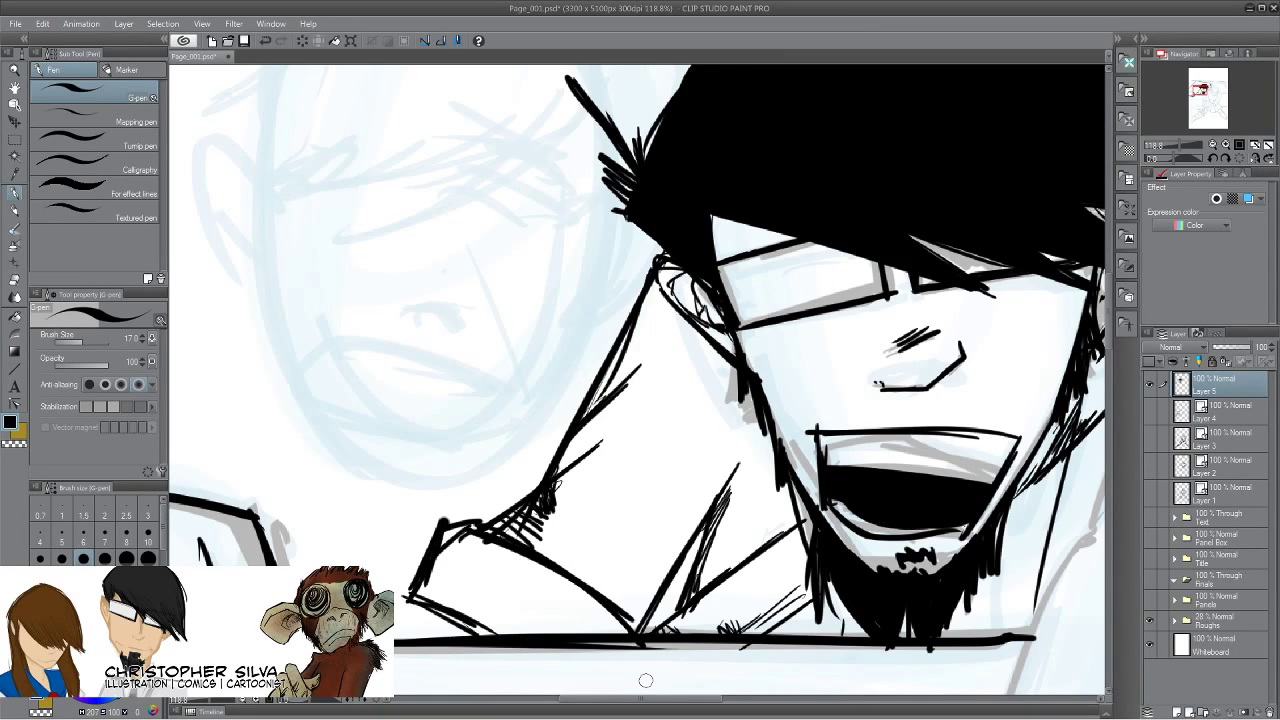
{"action": "mouse_move", "coordinate": [666, 572]}
{"action": "left_mouse_down"}
{"action": "mouse_move", "coordinate": [648, 622]}
{"action": "mouse_move", "coordinate": [628, 630]}
{"action": "mouse_move", "coordinate": [632, 620]}
{"action": "left_mouse_up"}
{"action": "left_click_drag", "start_coordinate": [716, 564], "coordinate": [700, 585]}
{"action": "mouse_move", "coordinate": [736, 536]}
{"action": "left_mouse_down"}
{"action": "mouse_move", "coordinate": [704, 574]}
{"action": "mouse_move", "coordinate": [729, 571]}
{"action": "left_mouse_up"}
{"action": "mouse_move", "coordinate": [792, 476]}
{"action": "left_mouse_down"}
{"action": "mouse_move", "coordinate": [809, 561]}
{"action": "mouse_move", "coordinate": [848, 622]}
{"action": "left_mouse_up"}
{"action": "left_click_drag", "start_coordinate": [828, 574], "coordinate": [846, 622]}
{"action": "left_click_drag", "start_coordinate": [830, 578], "coordinate": [842, 620]}
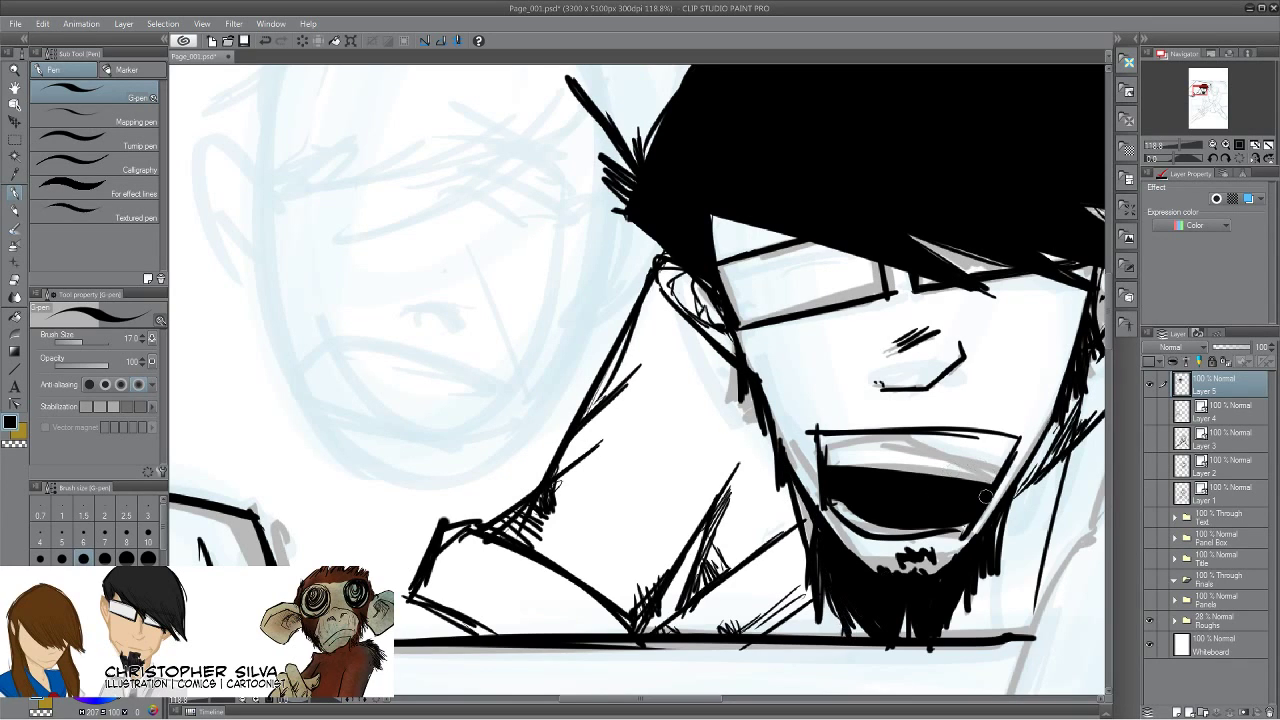
Show Layers 1 to 4 so the foreground figure's inks appear together with the current layer.
{"action": "mouse_move", "coordinate": [903, 558]}
{"action": "left_mouse_down"}
{"action": "mouse_move", "coordinate": [669, 556]}
{"action": "mouse_move", "coordinate": [647, 570]}
{"action": "left_mouse_up"}
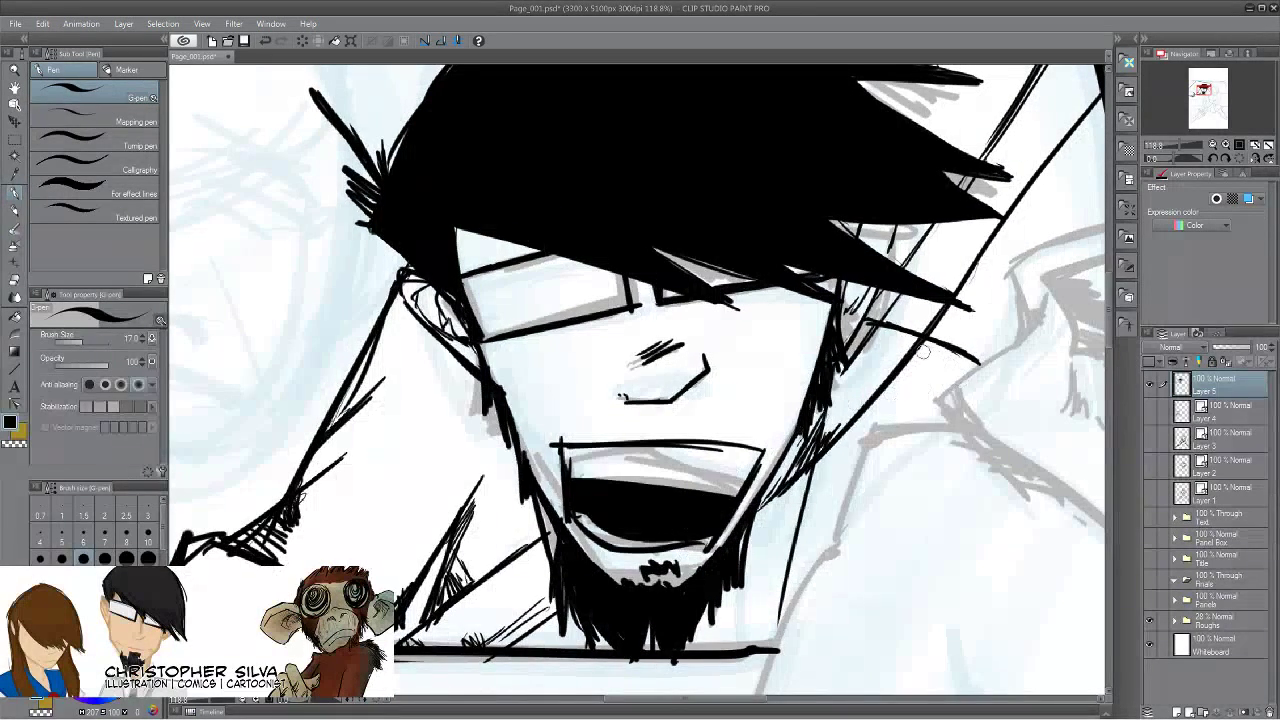
{"action": "mouse_move", "coordinate": [324, 416]}
{"action": "left_mouse_down"}
{"action": "mouse_move", "coordinate": [537, 505]}
{"action": "mouse_move", "coordinate": [412, 430]}
{"action": "left_mouse_up"}
{"action": "left_click", "coordinate": [1150, 411]}
{"action": "left_click", "coordinate": [1150, 438]}
{"action": "left_click", "coordinate": [1150, 465]}
{"action": "left_click", "coordinate": [1150, 492]}
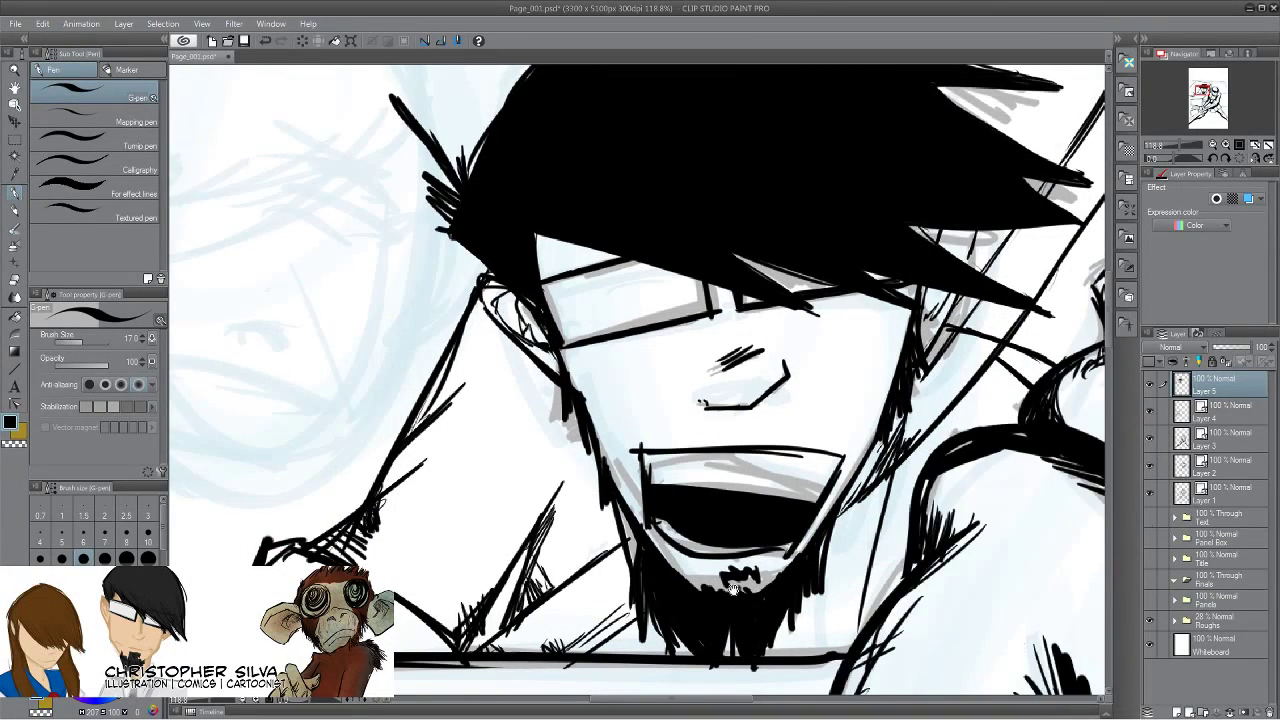
Examine the man and the foreground figure together, then the overall composition and the car's uninked front pillar.
{"action": "left_click_drag", "start_coordinate": [556, 563], "coordinate": [480, 535]}
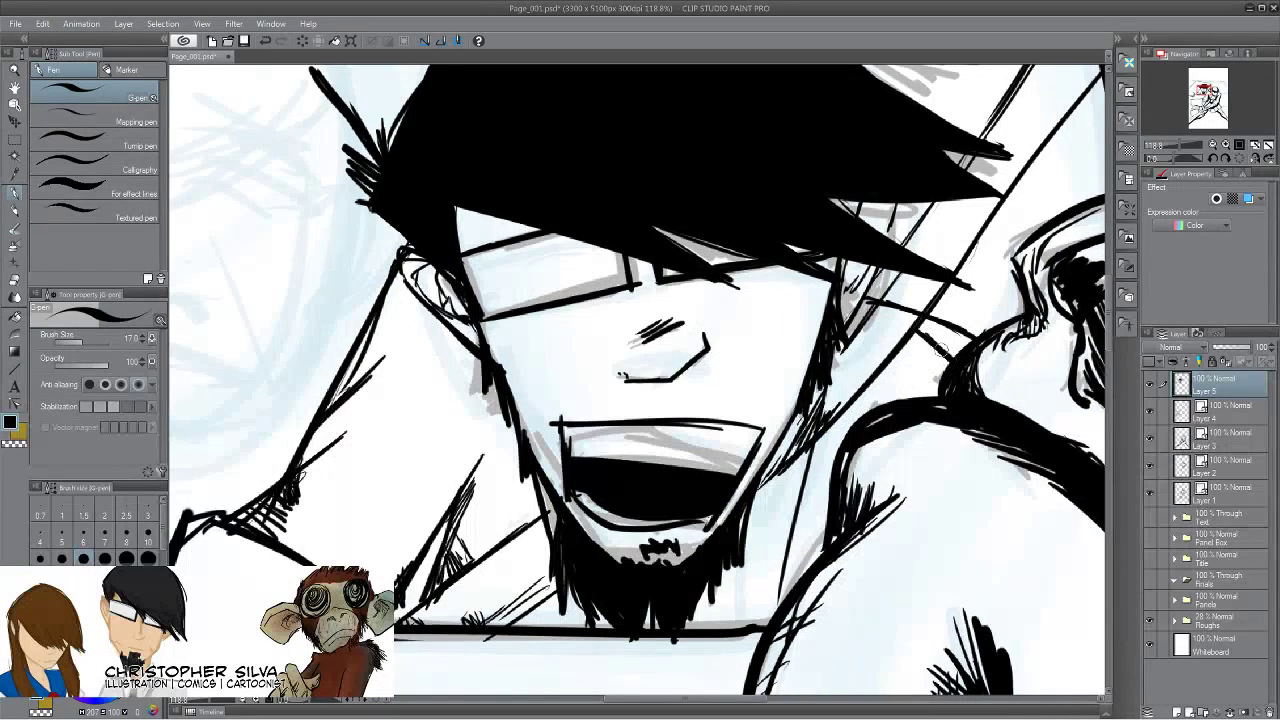
{"action": "left_click_drag", "start_coordinate": [490, 451], "coordinate": [445, 501]}
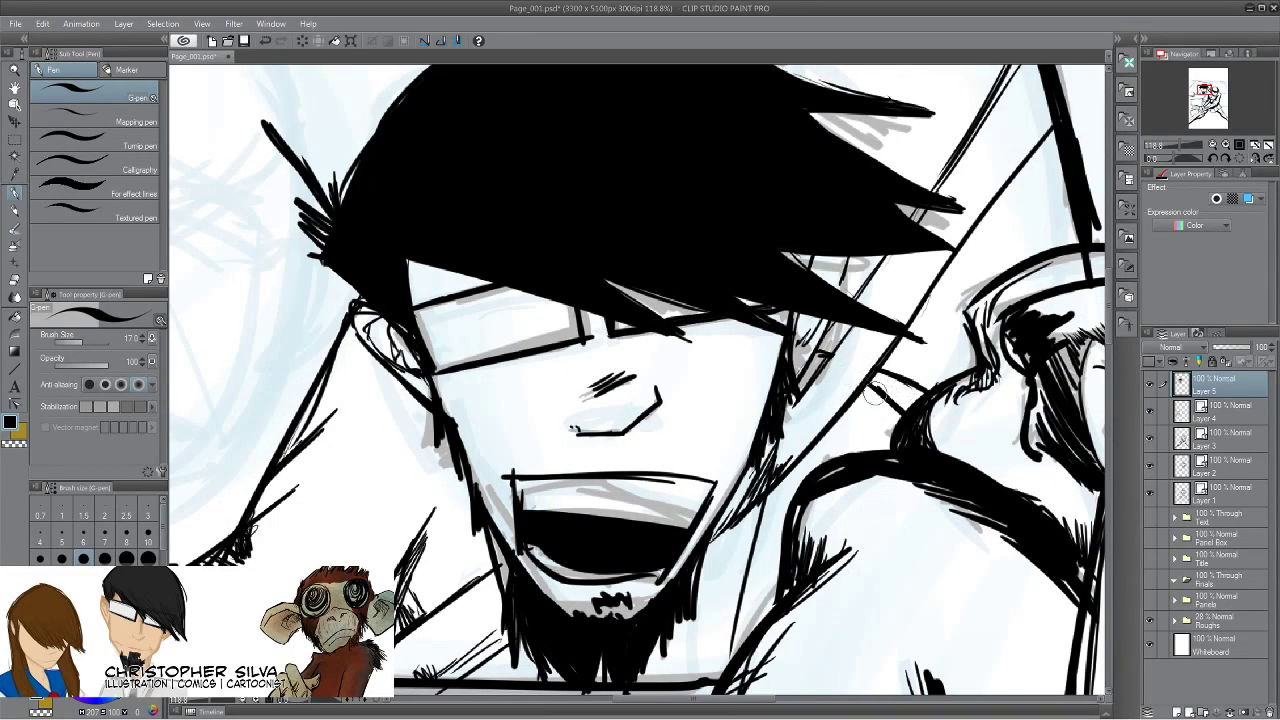
{"action": "left_click_drag", "start_coordinate": [349, 447], "coordinate": [666, 610]}
{"action": "mouse_move", "coordinate": [580, 532]}
{"action": "left_mouse_down"}
{"action": "mouse_move", "coordinate": [253, 371]}
{"action": "mouse_move", "coordinate": [328, 326]}
{"action": "left_mouse_up"}
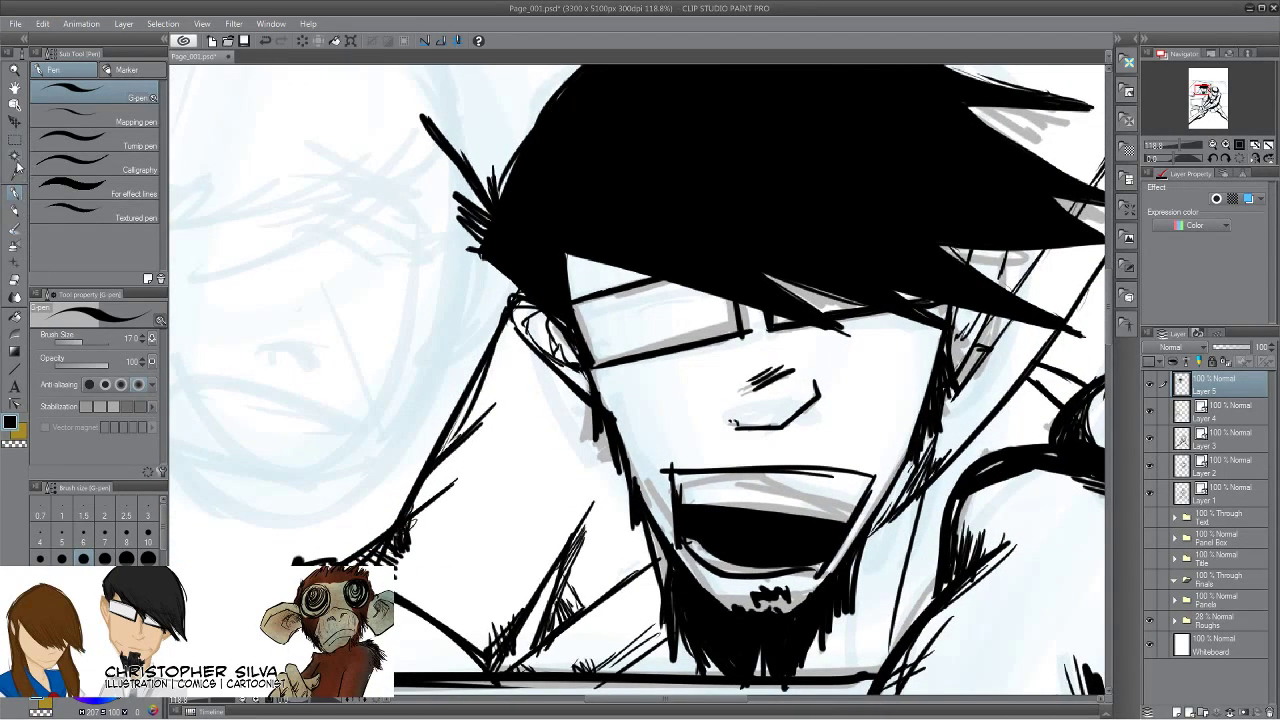
{"action": "left_click", "coordinate": [15, 70]}
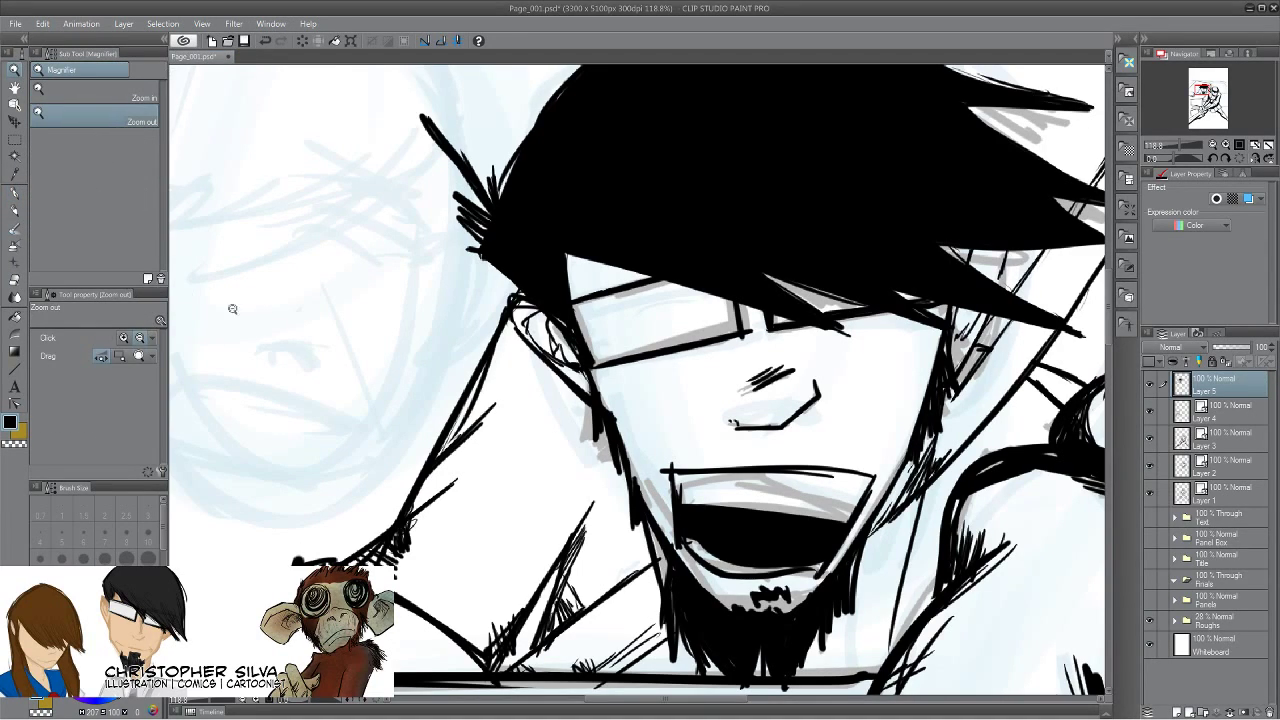
{"action": "left_click_drag", "start_coordinate": [775, 505], "coordinate": [694, 508]}
{"action": "left_click_drag", "start_coordinate": [772, 576], "coordinate": [855, 535]}
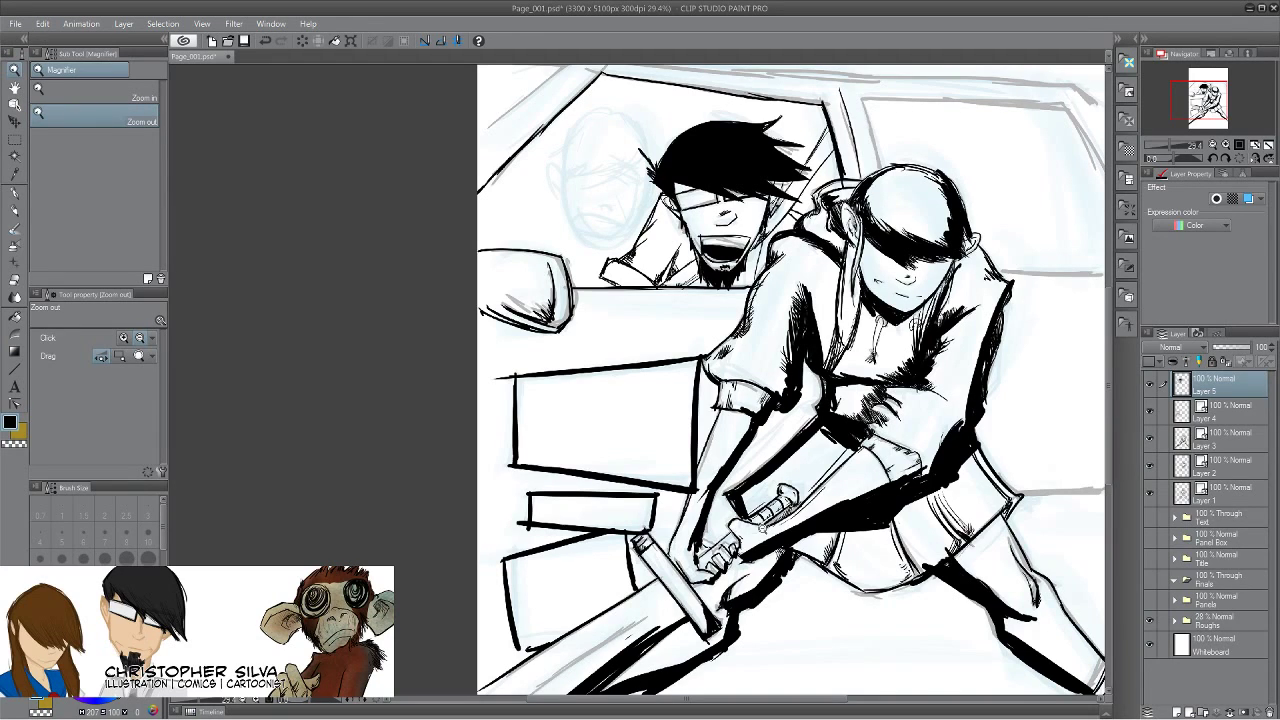
{"action": "left_click_drag", "start_coordinate": [780, 397], "coordinate": [862, 543]}
{"action": "left_click_drag", "start_coordinate": [660, 381], "coordinate": [708, 383]}
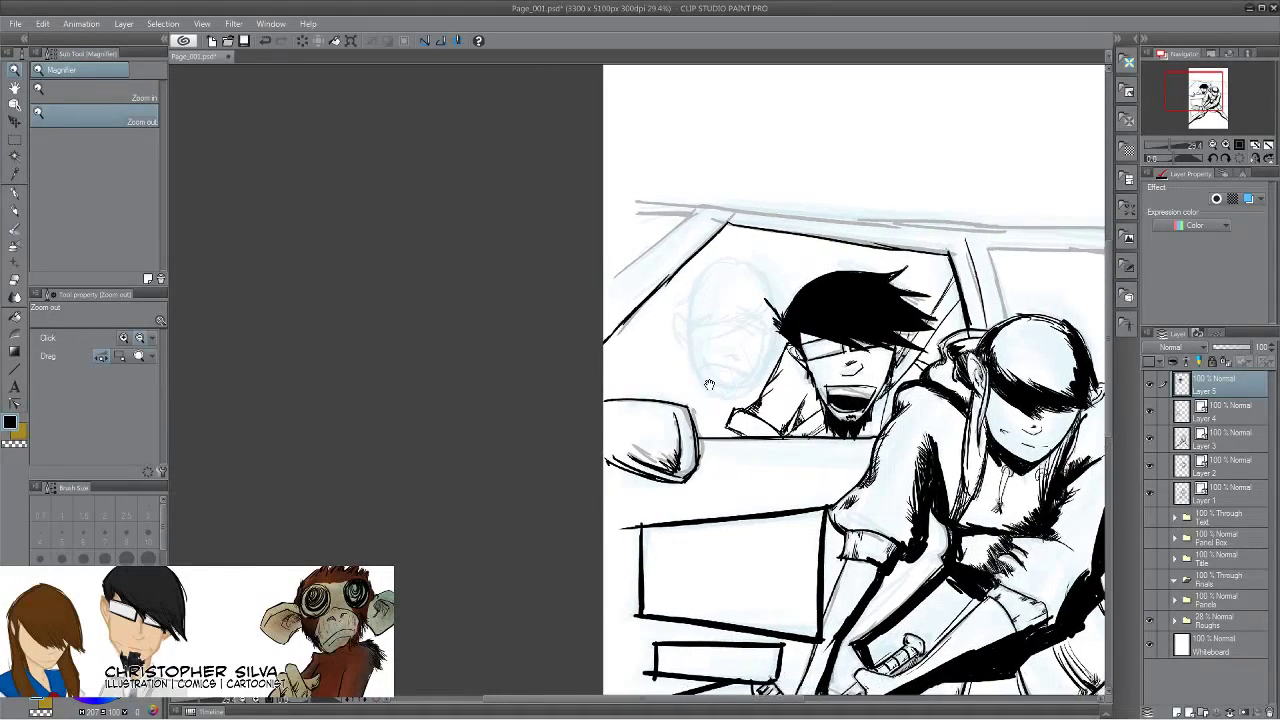
{"action": "left_click_drag", "start_coordinate": [730, 384], "coordinate": [720, 371]}
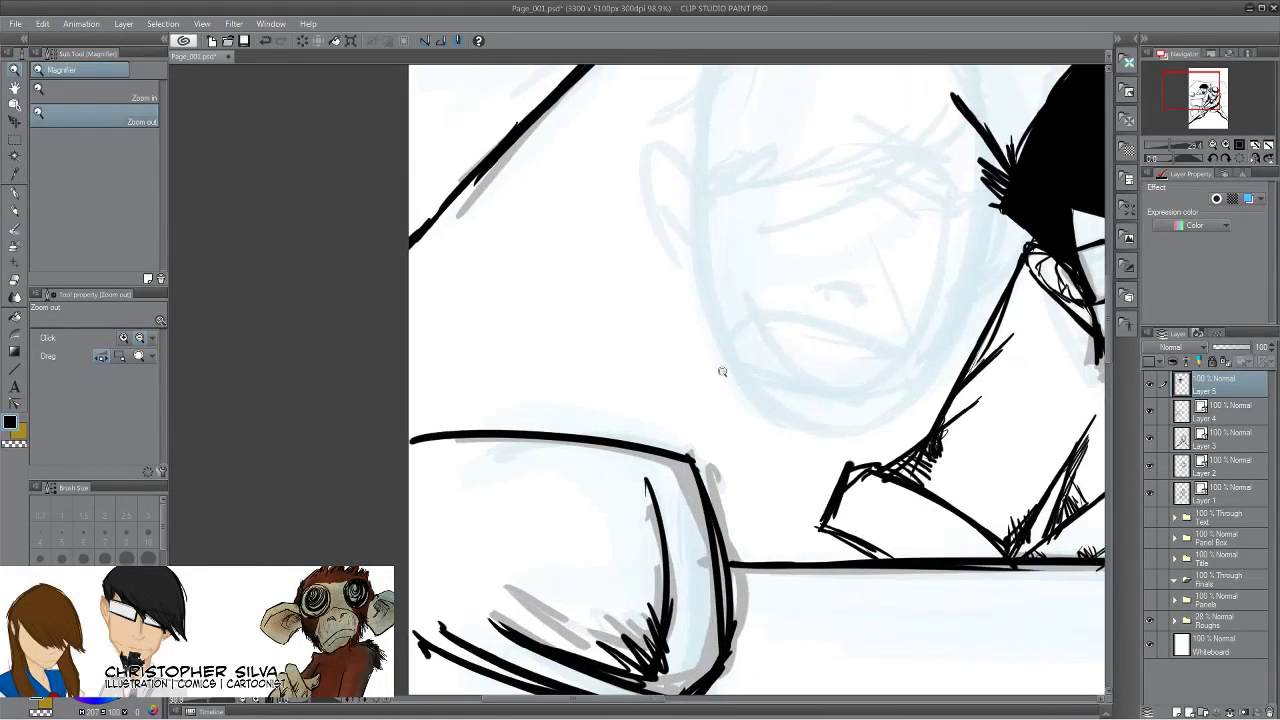
{"action": "left_click_drag", "start_coordinate": [600, 335], "coordinate": [604, 676]}
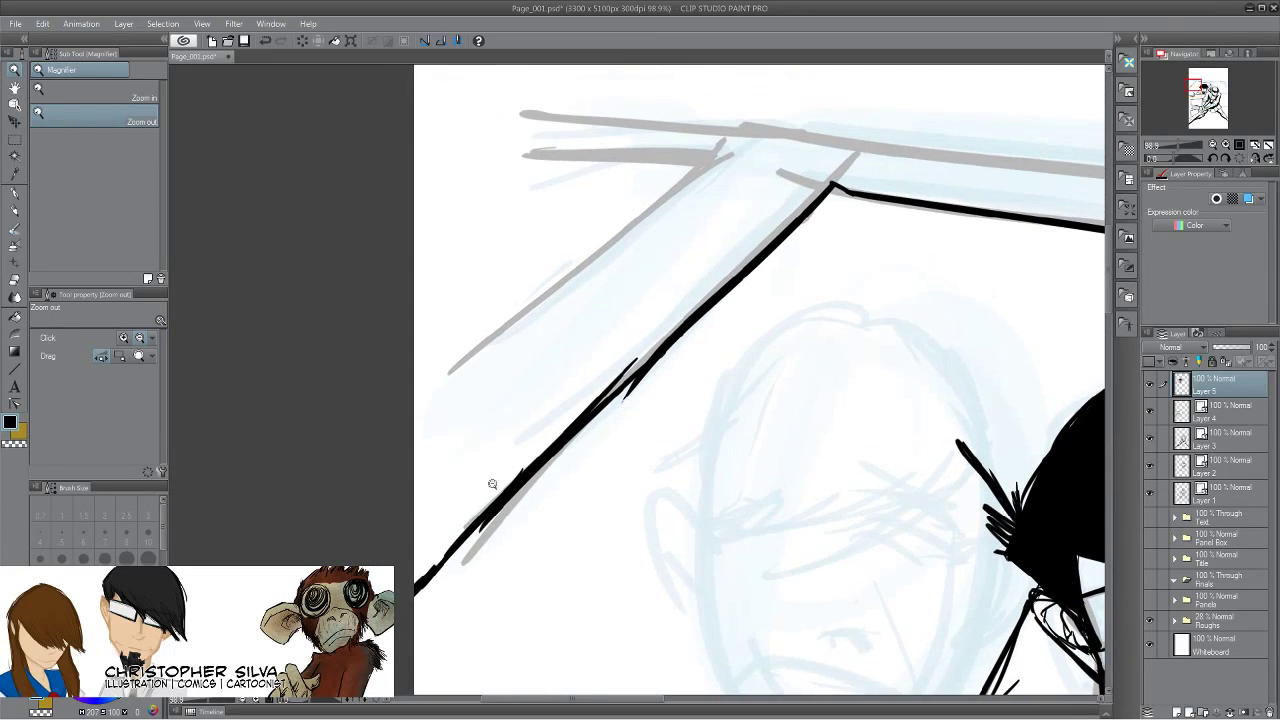
Ink the outer edge of the car's slanting front pillar down to the page edge with the G-pen at brush size 30.
{"action": "left_click", "coordinate": [14, 195]}
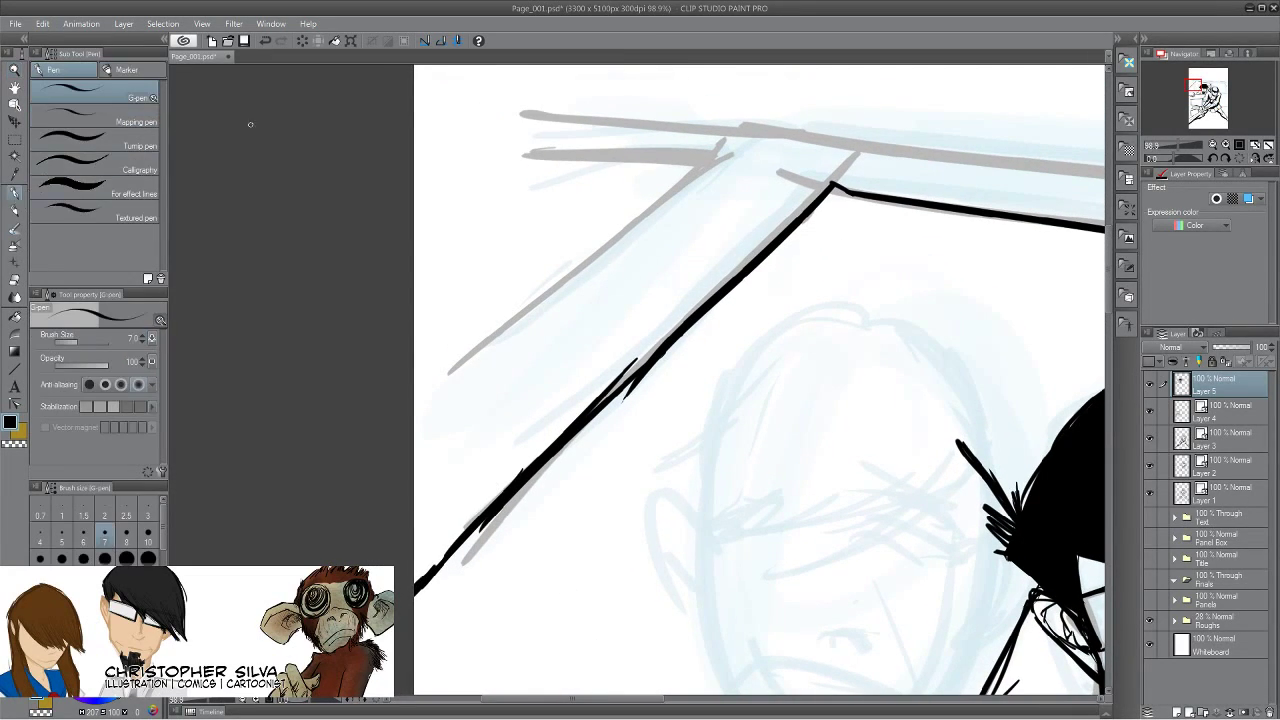
{"action": "left_click_drag", "start_coordinate": [706, 166], "coordinate": [477, 404]}
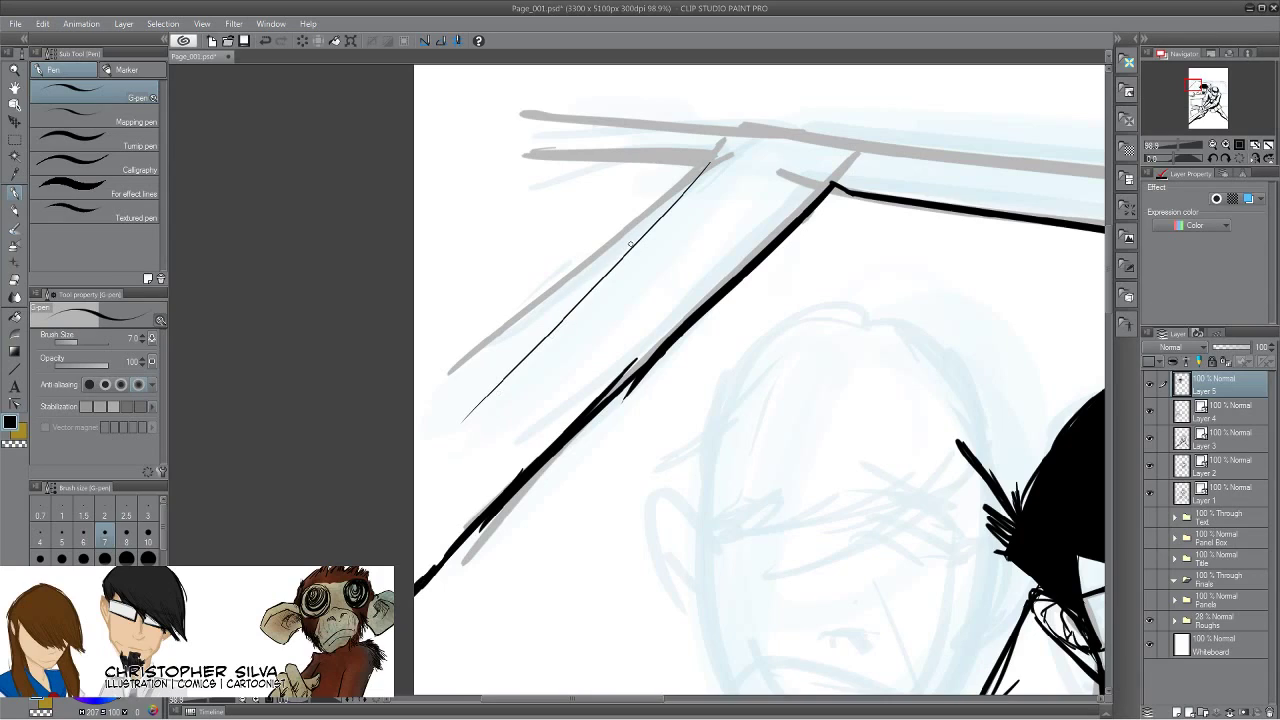
{"action": "key", "text": "bracketright"}
{"action": "key", "text": "bracketright"}
{"action": "key", "text": "bracketright"}
{"action": "key", "text": "bracketright"}
{"action": "key", "text": "bracketright"}
{"action": "key", "text": "bracketright"}
{"action": "key", "text": "bracketright"}
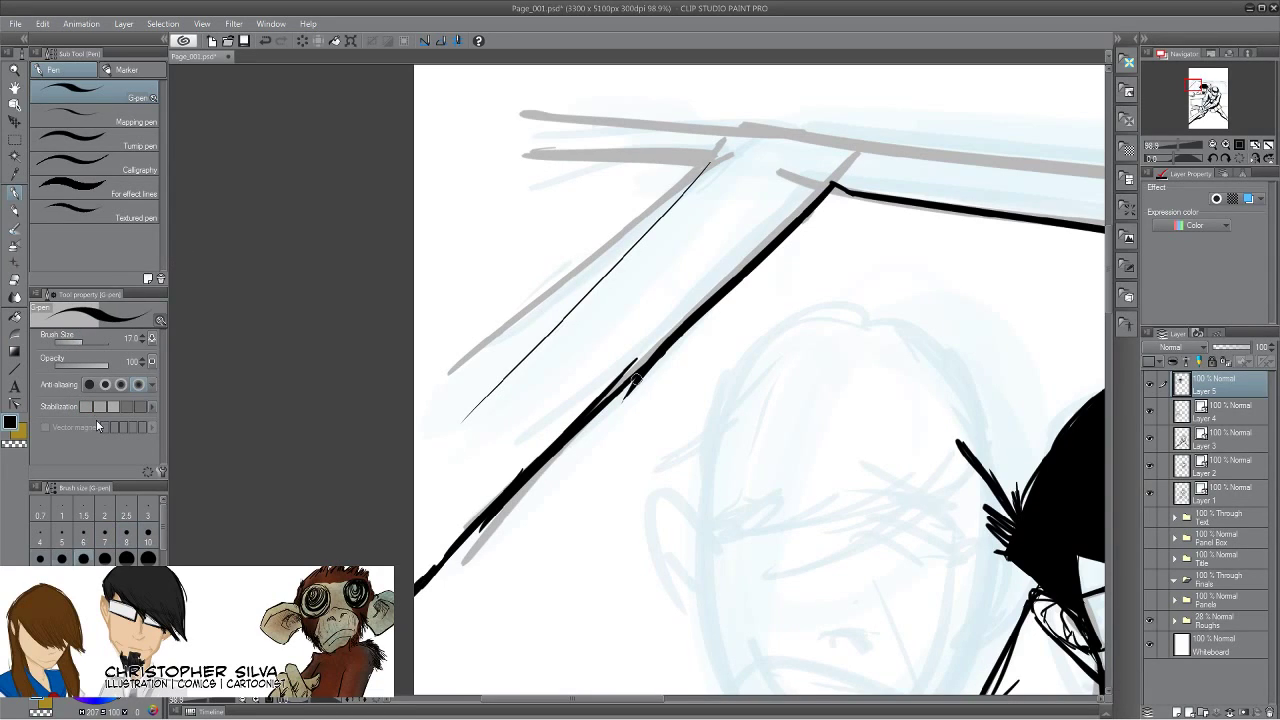
{"action": "key", "text": "bracketright"}
{"action": "left_click_drag", "start_coordinate": [710, 163], "coordinate": [473, 419]}
{"action": "left_click_drag", "start_coordinate": [647, 246], "coordinate": [417, 463]}
{"action": "left_click_drag", "start_coordinate": [546, 338], "coordinate": [406, 467]}
{"action": "left_click_drag", "start_coordinate": [493, 392], "coordinate": [409, 461]}
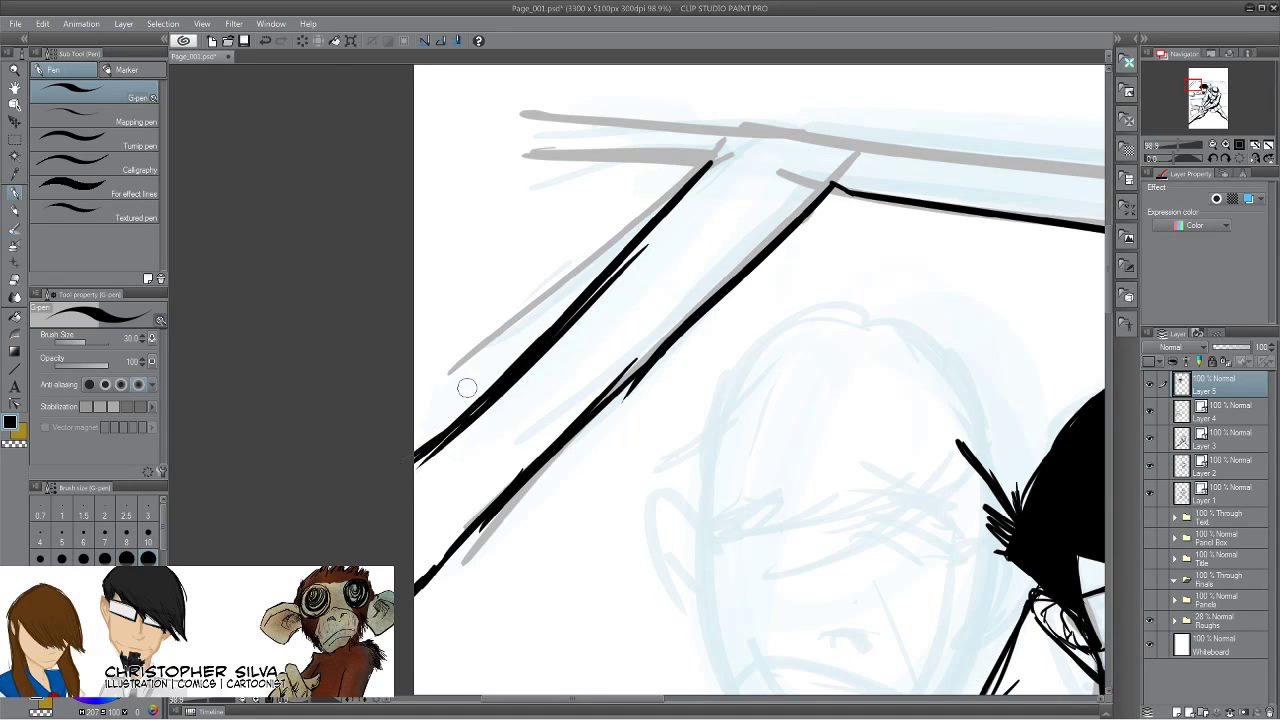
Ink two near-horizontal lines from the page edge to the top of the front pillar, curving the upper one over the pillar.
{"action": "left_click_drag", "start_coordinate": [535, 400], "coordinate": [430, 523]}
{"action": "left_click_drag", "start_coordinate": [608, 284], "coordinate": [321, 284]}
{"action": "left_click_drag", "start_coordinate": [322, 285], "coordinate": [532, 287]}
{"action": "left_click_drag", "start_coordinate": [627, 253], "coordinate": [305, 262]}
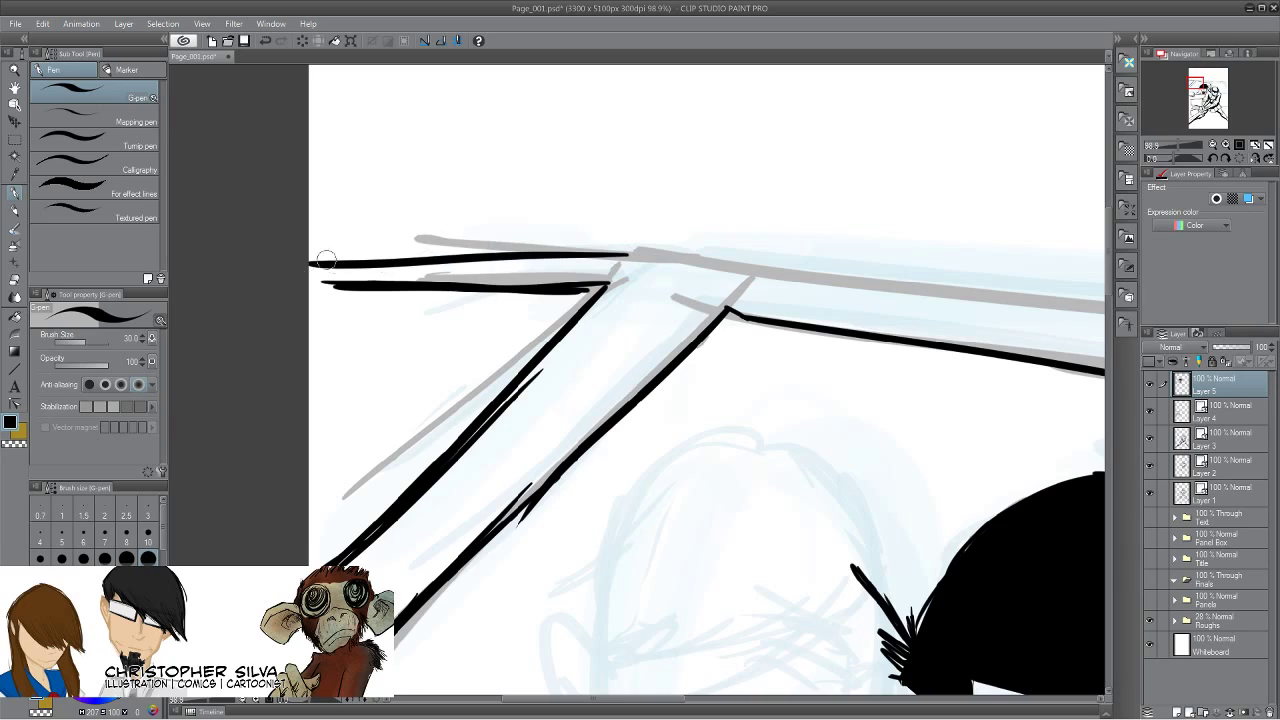
{"action": "left_click_drag", "start_coordinate": [618, 255], "coordinate": [757, 277]}
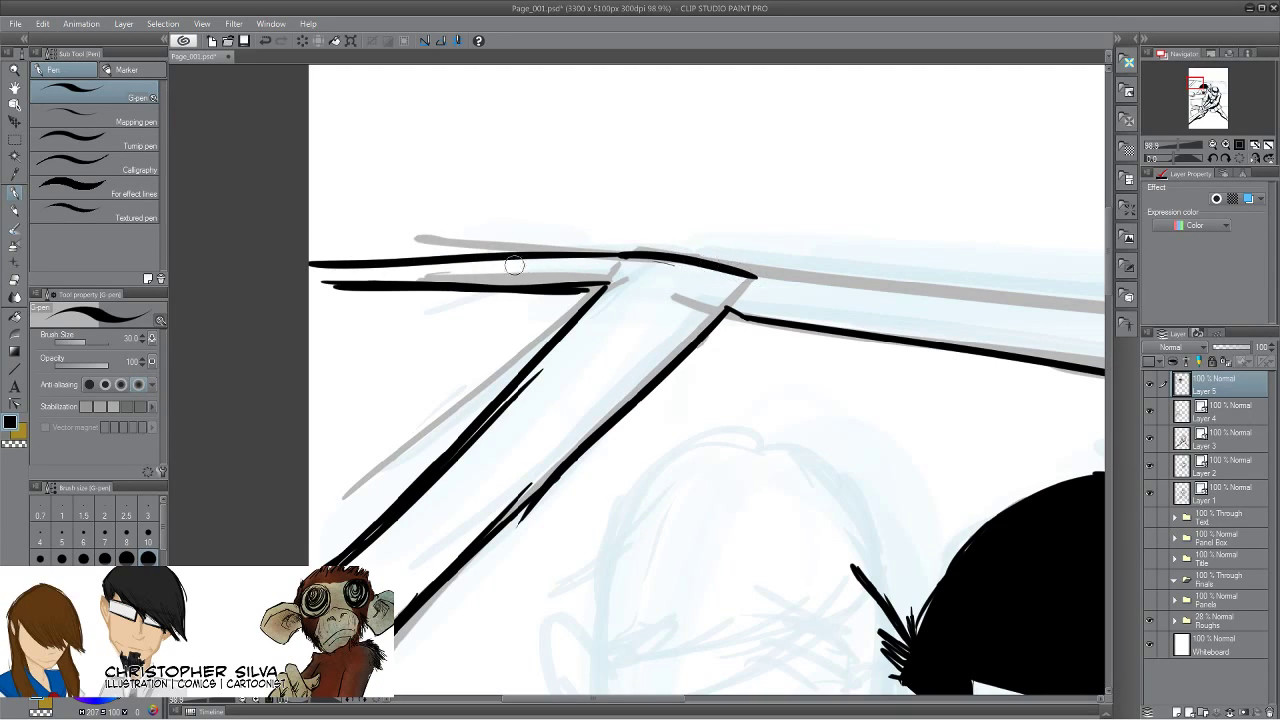
Thicken both edges of the slanting front pillar, hatch its lower end and darken its upper corners.
{"action": "left_click_drag", "start_coordinate": [614, 284], "coordinate": [505, 402]}
{"action": "left_click_drag", "start_coordinate": [592, 287], "coordinate": [512, 403]}
{"action": "mouse_move", "coordinate": [696, 291]}
{"action": "left_mouse_down"}
{"action": "mouse_move", "coordinate": [716, 302]}
{"action": "mouse_move", "coordinate": [606, 407]}
{"action": "left_mouse_up"}
{"action": "left_click_drag", "start_coordinate": [690, 336], "coordinate": [602, 420]}
{"action": "mouse_move", "coordinate": [402, 528]}
{"action": "left_mouse_down"}
{"action": "mouse_move", "coordinate": [449, 480]}
{"action": "mouse_move", "coordinate": [537, 337]}
{"action": "left_mouse_up"}
{"action": "mouse_move", "coordinate": [640, 303]}
{"action": "left_mouse_down"}
{"action": "mouse_move", "coordinate": [464, 474]}
{"action": "mouse_move", "coordinate": [521, 419]}
{"action": "mouse_move", "coordinate": [485, 477]}
{"action": "left_mouse_up"}
{"action": "left_click_drag", "start_coordinate": [490, 449], "coordinate": [468, 488]}
{"action": "left_click_drag", "start_coordinate": [470, 463], "coordinate": [446, 511]}
{"action": "left_click_drag", "start_coordinate": [491, 385], "coordinate": [466, 506]}
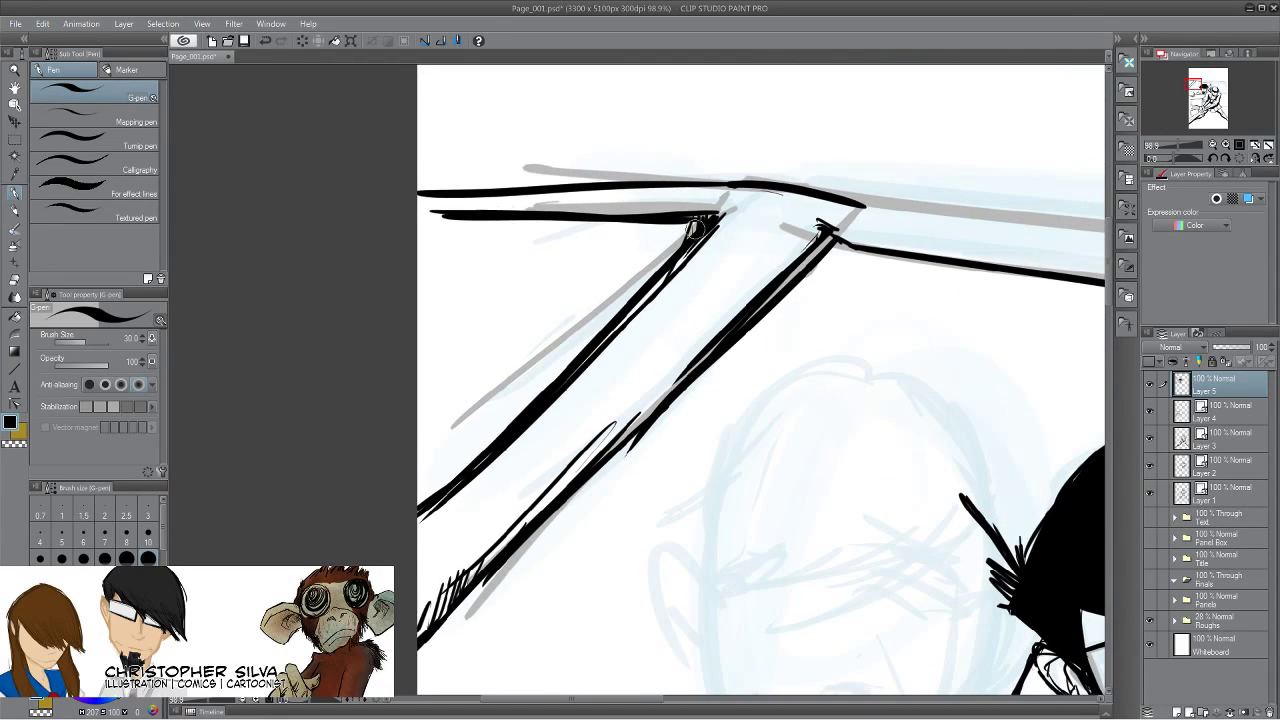
{"action": "left_click_drag", "start_coordinate": [680, 224], "coordinate": [672, 246]}
{"action": "mouse_move", "coordinate": [684, 244]}
{"action": "left_mouse_down"}
{"action": "mouse_move", "coordinate": [660, 219]}
{"action": "mouse_move", "coordinate": [662, 236]}
{"action": "mouse_move", "coordinate": [606, 302]}
{"action": "mouse_move", "coordinate": [649, 247]}
{"action": "mouse_move", "coordinate": [605, 244]}
{"action": "mouse_move", "coordinate": [652, 238]}
{"action": "mouse_move", "coordinate": [601, 244]}
{"action": "mouse_move", "coordinate": [563, 289]}
{"action": "mouse_move", "coordinate": [590, 288]}
{"action": "mouse_move", "coordinate": [571, 281]}
{"action": "mouse_move", "coordinate": [582, 271]}
{"action": "mouse_move", "coordinate": [613, 284]}
{"action": "mouse_move", "coordinate": [578, 287]}
{"action": "left_mouse_up"}
Ink the car's upper roof line across the page and bend it down to the opposite page edge, reinforcing the bend.
{"action": "mouse_move", "coordinate": [715, 422]}
{"action": "left_mouse_down"}
{"action": "mouse_move", "coordinate": [266, 469]}
{"action": "mouse_move", "coordinate": [199, 463]}
{"action": "mouse_move", "coordinate": [180, 423]}
{"action": "left_mouse_up"}
{"action": "left_click_drag", "start_coordinate": [240, 218], "coordinate": [790, 266]}
{"action": "left_click_drag", "start_coordinate": [543, 334], "coordinate": [116, 400]}
{"action": "left_click_drag", "start_coordinate": [404, 294], "coordinate": [800, 307]}
{"action": "left_click_drag", "start_coordinate": [569, 346], "coordinate": [240, 346]}
{"action": "left_click_drag", "start_coordinate": [421, 297], "coordinate": [981, 309]}
{"action": "left_click_drag", "start_coordinate": [566, 414], "coordinate": [211, 383]}
{"action": "mouse_move", "coordinate": [558, 277]}
{"action": "left_mouse_down"}
{"action": "mouse_move", "coordinate": [866, 301]}
{"action": "mouse_move", "coordinate": [970, 406]}
{"action": "left_mouse_up"}
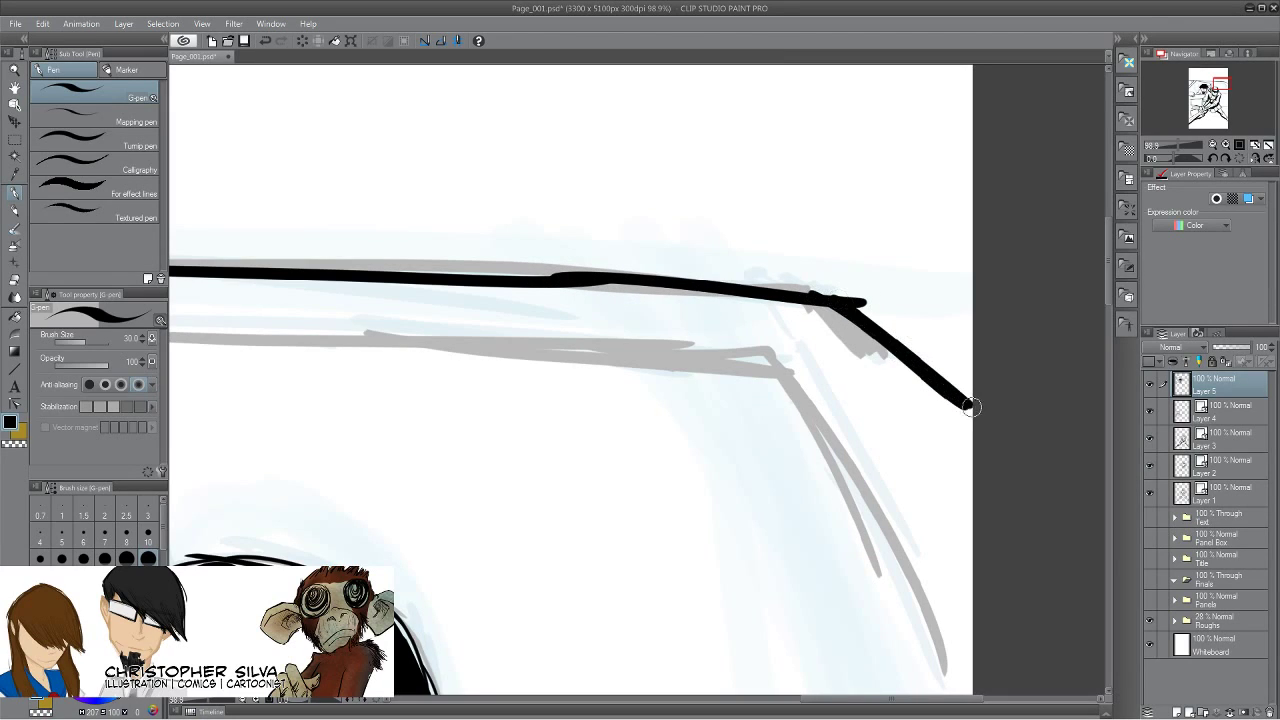
{"action": "left_click_drag", "start_coordinate": [857, 311], "coordinate": [965, 395]}
Ink the rear window's top edge and sloping rear edge, plus the middle pillar's edge down to the foreground figure's head.
{"action": "mouse_move", "coordinate": [782, 472]}
{"action": "left_mouse_down"}
{"action": "mouse_move", "coordinate": [740, 471]}
{"action": "mouse_move", "coordinate": [682, 362]}
{"action": "left_mouse_up"}
{"action": "mouse_move", "coordinate": [677, 227]}
{"action": "left_mouse_down"}
{"action": "mouse_move", "coordinate": [875, 477]}
{"action": "mouse_move", "coordinate": [873, 465]}
{"action": "left_mouse_up"}
{"action": "mouse_move", "coordinate": [363, 275]}
{"action": "left_mouse_down"}
{"action": "mouse_move", "coordinate": [532, 314]}
{"action": "mouse_move", "coordinate": [706, 329]}
{"action": "left_mouse_up"}
{"action": "left_click_drag", "start_coordinate": [1032, 268], "coordinate": [408, 216]}
{"action": "left_click_drag", "start_coordinate": [564, 224], "coordinate": [358, 223]}
{"action": "mouse_move", "coordinate": [366, 428]}
{"action": "left_mouse_down"}
{"action": "mouse_move", "coordinate": [583, 437]}
{"action": "mouse_move", "coordinate": [650, 366]}
{"action": "left_mouse_up"}
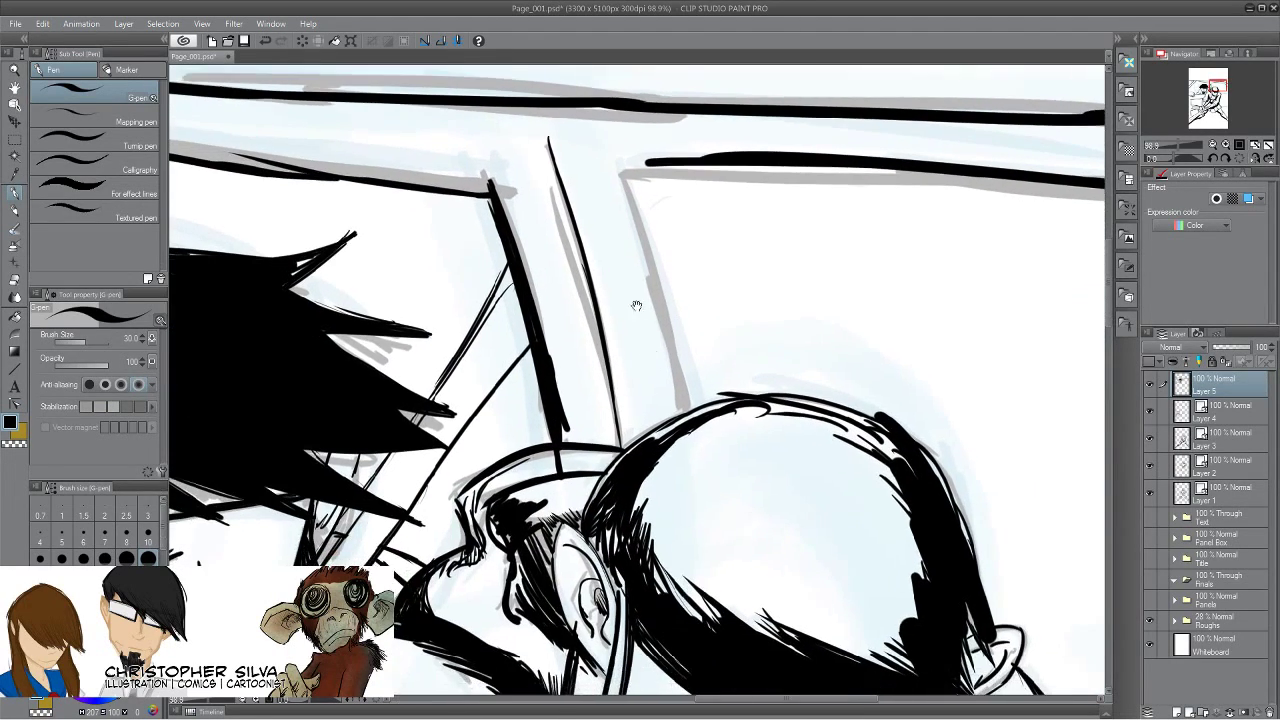
{"action": "left_click_drag", "start_coordinate": [625, 172], "coordinate": [684, 384]}
{"action": "left_click_drag", "start_coordinate": [634, 200], "coordinate": [688, 410]}
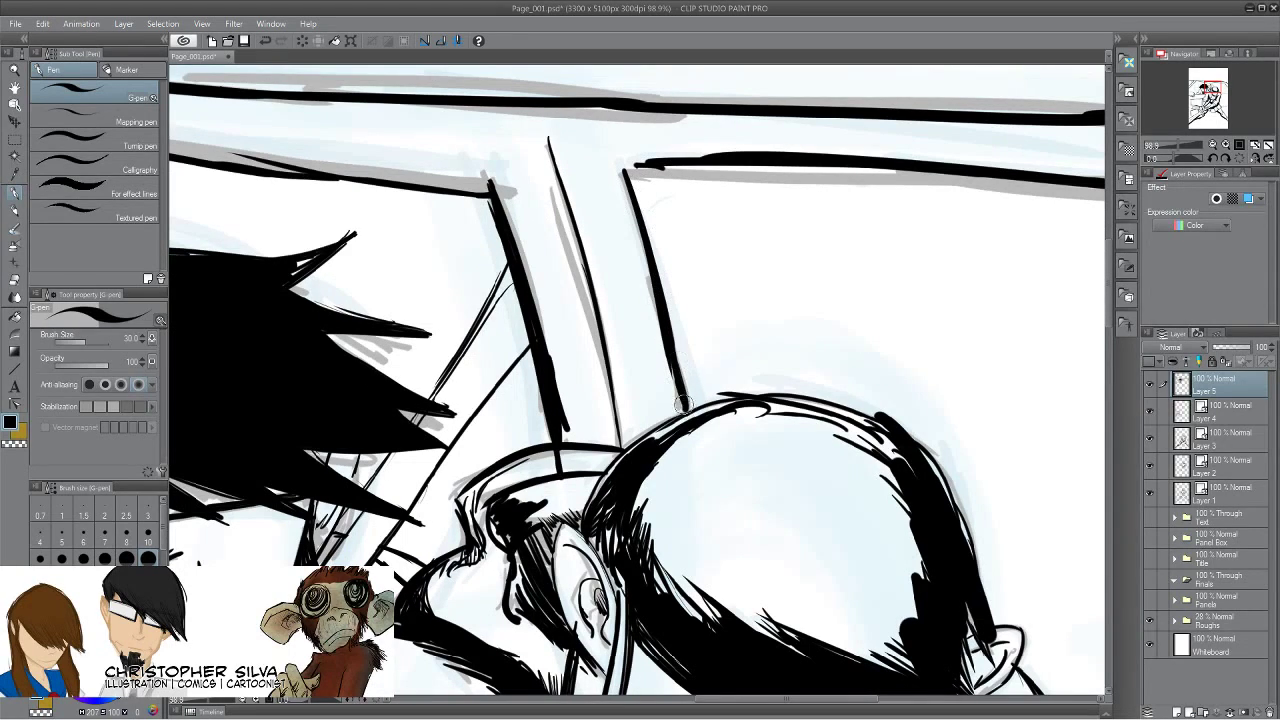
Ink the rear window's lower sill from the foreground figure's shoulder to the page edge.
{"action": "mouse_move", "coordinate": [655, 164]}
{"action": "left_mouse_down"}
{"action": "mouse_move", "coordinate": [617, 170]}
{"action": "mouse_move", "coordinate": [698, 410]}
{"action": "mouse_move", "coordinate": [626, 391]}
{"action": "mouse_move", "coordinate": [414, 286]}
{"action": "left_mouse_up"}
{"action": "mouse_move", "coordinate": [814, 357]}
{"action": "left_mouse_down"}
{"action": "mouse_move", "coordinate": [769, 551]}
{"action": "mouse_move", "coordinate": [697, 471]}
{"action": "left_mouse_up"}
{"action": "left_click_drag", "start_coordinate": [675, 565], "coordinate": [450, 402]}
{"action": "left_click_drag", "start_coordinate": [338, 482], "coordinate": [752, 495]}
{"action": "left_click_drag", "start_coordinate": [449, 486], "coordinate": [773, 500]}
{"action": "mouse_move", "coordinate": [623, 352]}
{"action": "left_mouse_down"}
{"action": "mouse_move", "coordinate": [688, 448]}
{"action": "mouse_move", "coordinate": [805, 538]}
{"action": "left_mouse_up"}
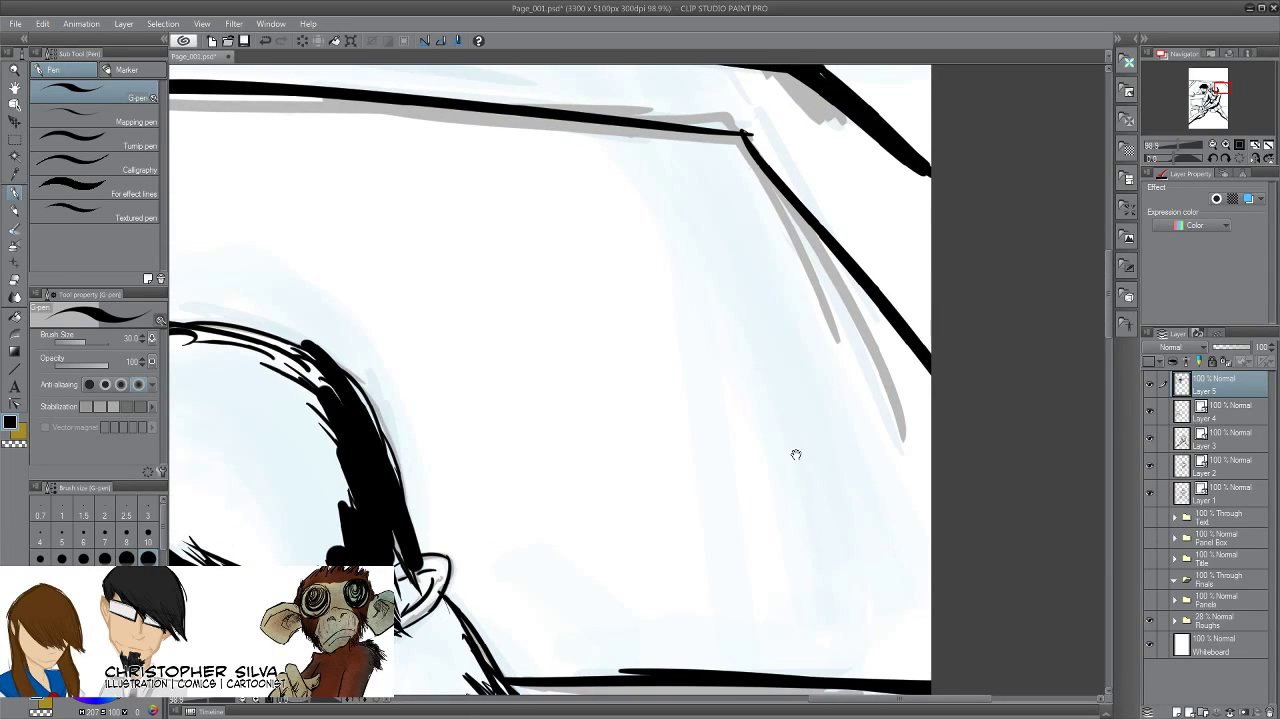
{"action": "left_click_drag", "start_coordinate": [600, 329], "coordinate": [682, 244]}
{"action": "left_click_drag", "start_coordinate": [686, 172], "coordinate": [730, 220]}
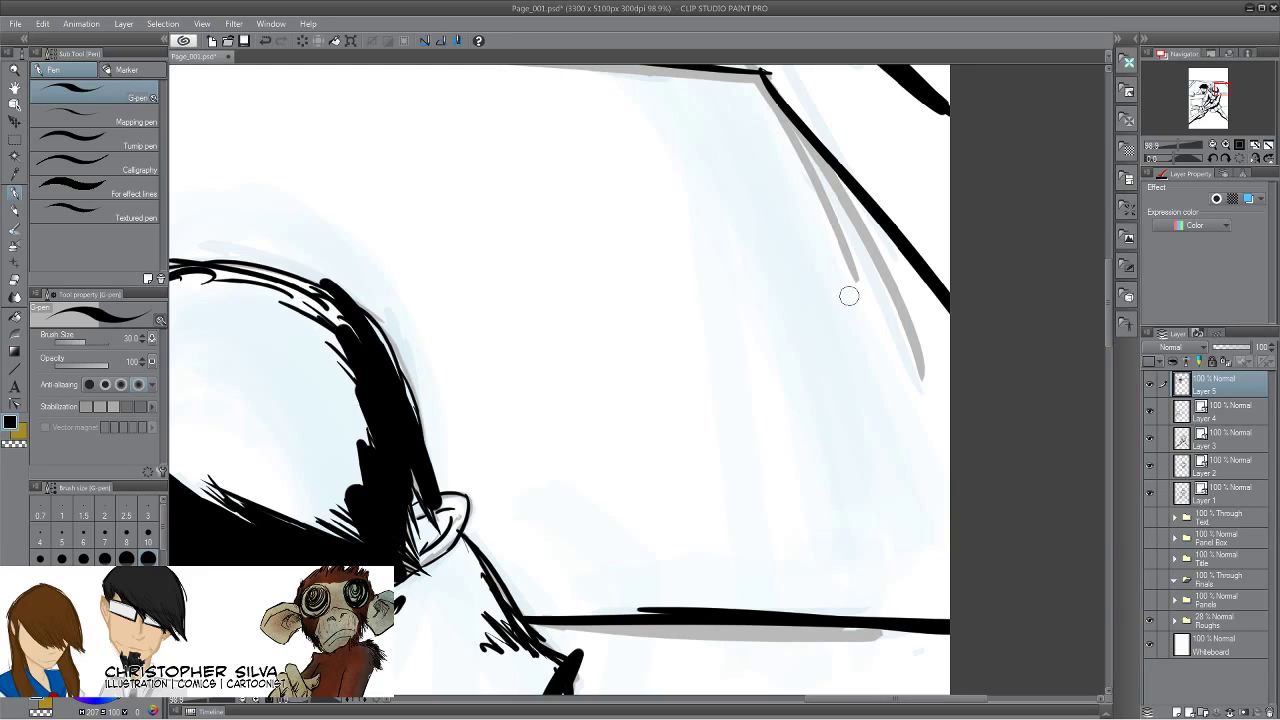
Add a new raster layer and ink the curved rear side and upper corner strokes of a shape inside the rear window.
{"action": "left_click", "coordinate": [1175, 710]}
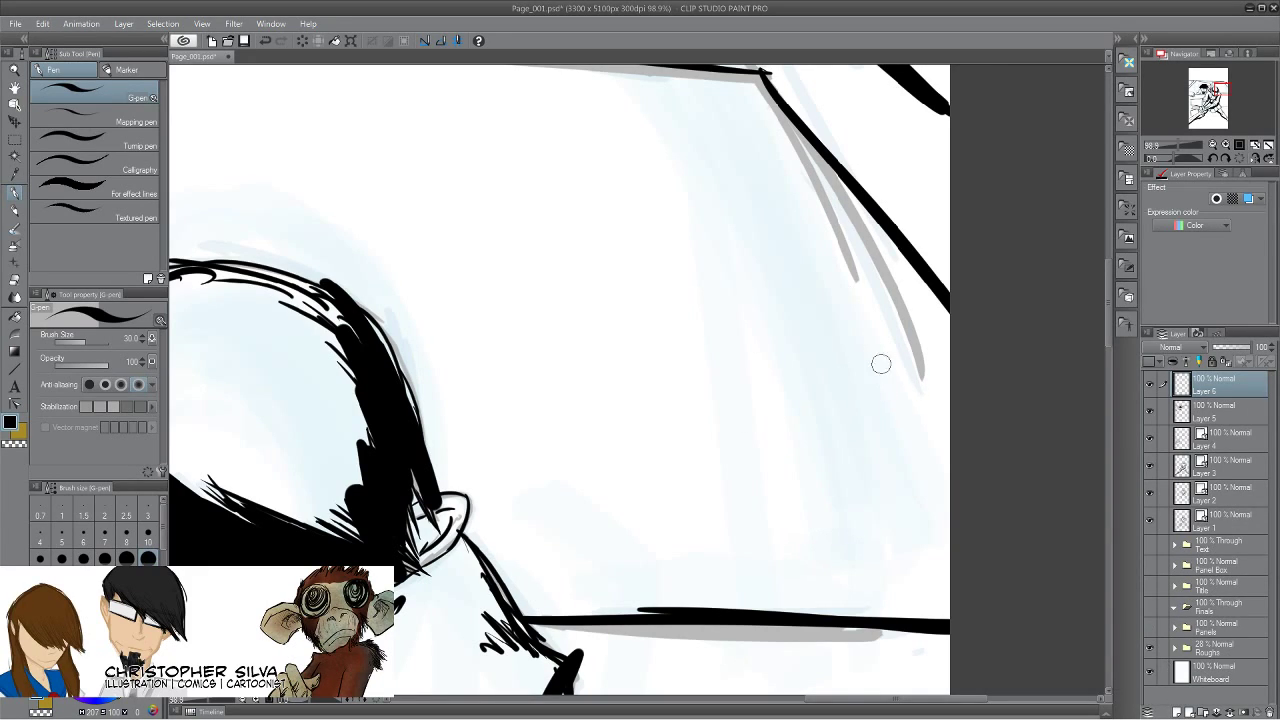
{"action": "mouse_move", "coordinate": [957, 338]}
{"action": "left_mouse_down"}
{"action": "mouse_move", "coordinate": [893, 419]}
{"action": "mouse_move", "coordinate": [868, 581]}
{"action": "left_mouse_up"}
{"action": "left_click_drag", "start_coordinate": [904, 392], "coordinate": [845, 612]}
{"action": "left_click_drag", "start_coordinate": [862, 470], "coordinate": [812, 593]}
{"action": "mouse_move", "coordinate": [849, 490]}
{"action": "left_mouse_down"}
{"action": "mouse_move", "coordinate": [938, 315]}
{"action": "mouse_move", "coordinate": [840, 378]}
{"action": "left_mouse_up"}
{"action": "left_click_drag", "start_coordinate": [940, 322], "coordinate": [745, 325]}
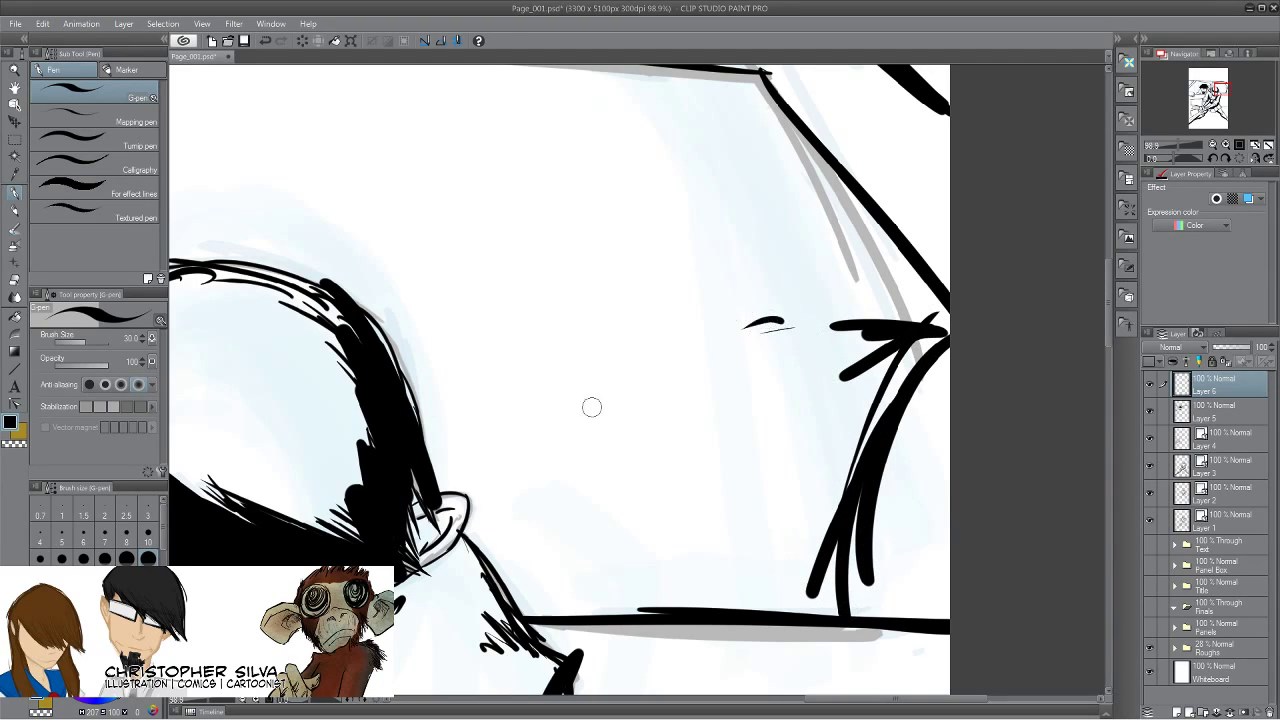
Enlarge the brush and ink the shape's thick rear side, lower corner, top edge and slanting front side inside the rear window.
{"action": "key", "text": "bracketright"}
{"action": "key", "text": "bracketright"}
{"action": "key", "text": "bracketright"}
{"action": "key", "text": "bracketright"}
{"action": "mouse_move", "coordinate": [914, 358]}
{"action": "left_mouse_down"}
{"action": "mouse_move", "coordinate": [843, 564]}
{"action": "mouse_move", "coordinate": [814, 572]}
{"action": "mouse_move", "coordinate": [808, 590]}
{"action": "left_mouse_up"}
{"action": "left_click_drag", "start_coordinate": [686, 549], "coordinate": [805, 598]}
{"action": "mouse_move", "coordinate": [948, 347]}
{"action": "left_mouse_down"}
{"action": "mouse_move", "coordinate": [852, 606]}
{"action": "mouse_move", "coordinate": [580, 318]}
{"action": "mouse_move", "coordinate": [586, 376]}
{"action": "mouse_move", "coordinate": [513, 422]}
{"action": "left_mouse_up"}
{"action": "left_click_drag", "start_coordinate": [600, 348], "coordinate": [524, 433]}
{"action": "left_click_drag", "start_coordinate": [550, 352], "coordinate": [485, 440]}
Fill the lower part of the shape inside the rear window with solid black down to the sill.
{"action": "left_click_drag", "start_coordinate": [488, 480], "coordinate": [521, 583]}
{"action": "mouse_move", "coordinate": [518, 428]}
{"action": "left_mouse_down"}
{"action": "mouse_move", "coordinate": [548, 576]}
{"action": "mouse_move", "coordinate": [588, 602]}
{"action": "left_mouse_up"}
{"action": "mouse_move", "coordinate": [548, 566]}
{"action": "left_mouse_down"}
{"action": "mouse_move", "coordinate": [614, 602]}
{"action": "mouse_move", "coordinate": [720, 601]}
{"action": "left_mouse_up"}
{"action": "left_click_drag", "start_coordinate": [622, 563], "coordinate": [722, 586]}
{"action": "left_click_drag", "start_coordinate": [540, 541], "coordinate": [738, 586]}
{"action": "mouse_move", "coordinate": [803, 524]}
{"action": "left_mouse_down"}
{"action": "mouse_move", "coordinate": [827, 553]}
{"action": "mouse_move", "coordinate": [802, 558]}
{"action": "left_mouse_up"}
{"action": "left_click_drag", "start_coordinate": [718, 541], "coordinate": [775, 563]}
{"action": "left_click_drag", "start_coordinate": [625, 534], "coordinate": [712, 556]}
{"action": "left_click_drag", "start_coordinate": [536, 512], "coordinate": [572, 529]}
{"action": "mouse_move", "coordinate": [538, 520]}
{"action": "left_mouse_down"}
{"action": "mouse_move", "coordinate": [584, 558]}
{"action": "mouse_move", "coordinate": [546, 574]}
{"action": "left_mouse_up"}
Reduce the brush size and ink jagged strokes along the upper edge of the black fill inside the rear window.
{"action": "key", "text": "["}
{"action": "key", "text": "["}
{"action": "key", "text": "["}
{"action": "left_click_drag", "start_coordinate": [825, 462], "coordinate": [820, 520]}
{"action": "left_click_drag", "start_coordinate": [786, 484], "coordinate": [808, 530]}
{"action": "mouse_move", "coordinate": [734, 483]}
{"action": "left_mouse_down"}
{"action": "mouse_move", "coordinate": [790, 528]}
{"action": "mouse_move", "coordinate": [772, 545]}
{"action": "left_mouse_up"}
{"action": "mouse_move", "coordinate": [671, 518]}
{"action": "left_mouse_down"}
{"action": "mouse_move", "coordinate": [714, 541]}
{"action": "mouse_move", "coordinate": [702, 542]}
{"action": "left_mouse_up"}
{"action": "key", "text": "["}
{"action": "left_click_drag", "start_coordinate": [627, 516], "coordinate": [666, 536]}
Add strokes along the black shape's rear side and sill, and hatch its front side towards the foreground figure's ear.
{"action": "mouse_move", "coordinate": [769, 596]}
{"action": "left_mouse_down"}
{"action": "mouse_move", "coordinate": [560, 606]}
{"action": "mouse_move", "coordinate": [515, 578]}
{"action": "mouse_move", "coordinate": [510, 610]}
{"action": "mouse_move", "coordinate": [820, 622]}
{"action": "mouse_move", "coordinate": [861, 549]}
{"action": "mouse_move", "coordinate": [866, 611]}
{"action": "left_mouse_up"}
{"action": "left_click_drag", "start_coordinate": [963, 397], "coordinate": [876, 548]}
{"action": "mouse_move", "coordinate": [956, 370]}
{"action": "left_mouse_down"}
{"action": "mouse_move", "coordinate": [880, 536]}
{"action": "mouse_move", "coordinate": [888, 490]}
{"action": "left_mouse_up"}
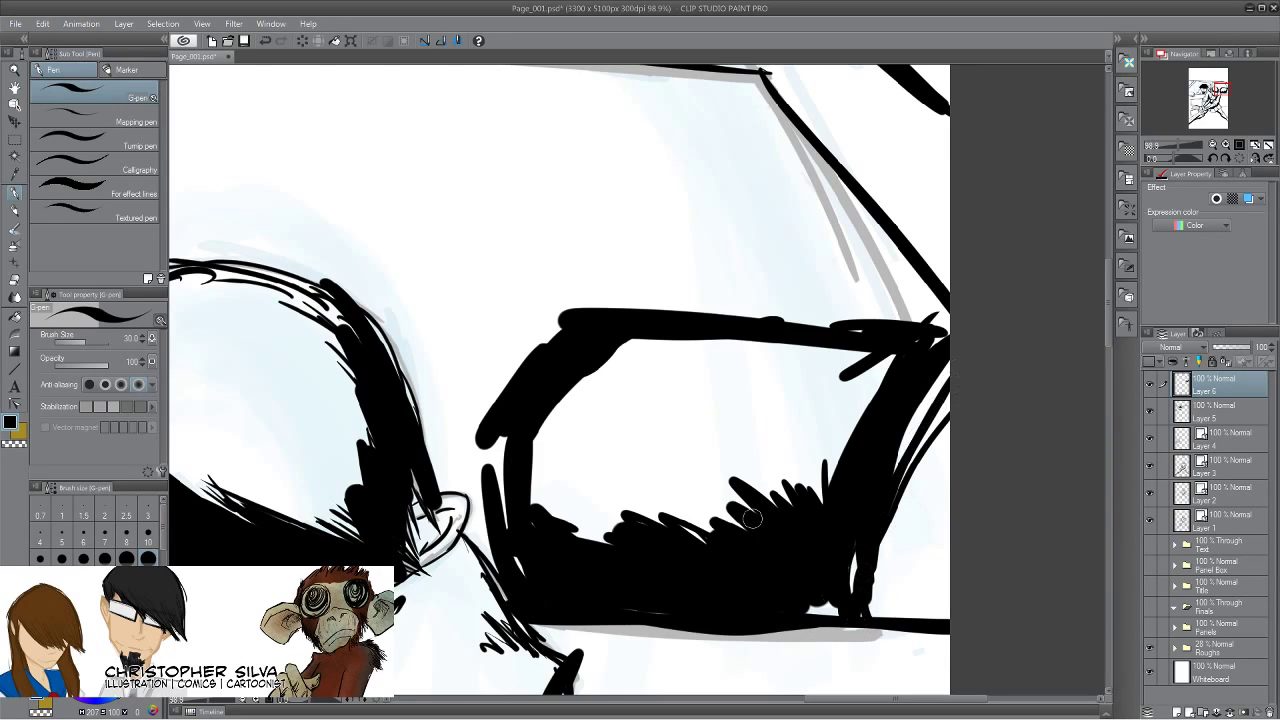
{"action": "mouse_move", "coordinate": [571, 331]}
{"action": "left_mouse_down"}
{"action": "mouse_move", "coordinate": [520, 356]}
{"action": "mouse_move", "coordinate": [491, 349]}
{"action": "mouse_move", "coordinate": [502, 393]}
{"action": "mouse_move", "coordinate": [470, 425]}
{"action": "mouse_move", "coordinate": [510, 500]}
{"action": "mouse_move", "coordinate": [496, 537]}
{"action": "mouse_move", "coordinate": [478, 508]}
{"action": "mouse_move", "coordinate": [507, 563]}
{"action": "left_mouse_up"}
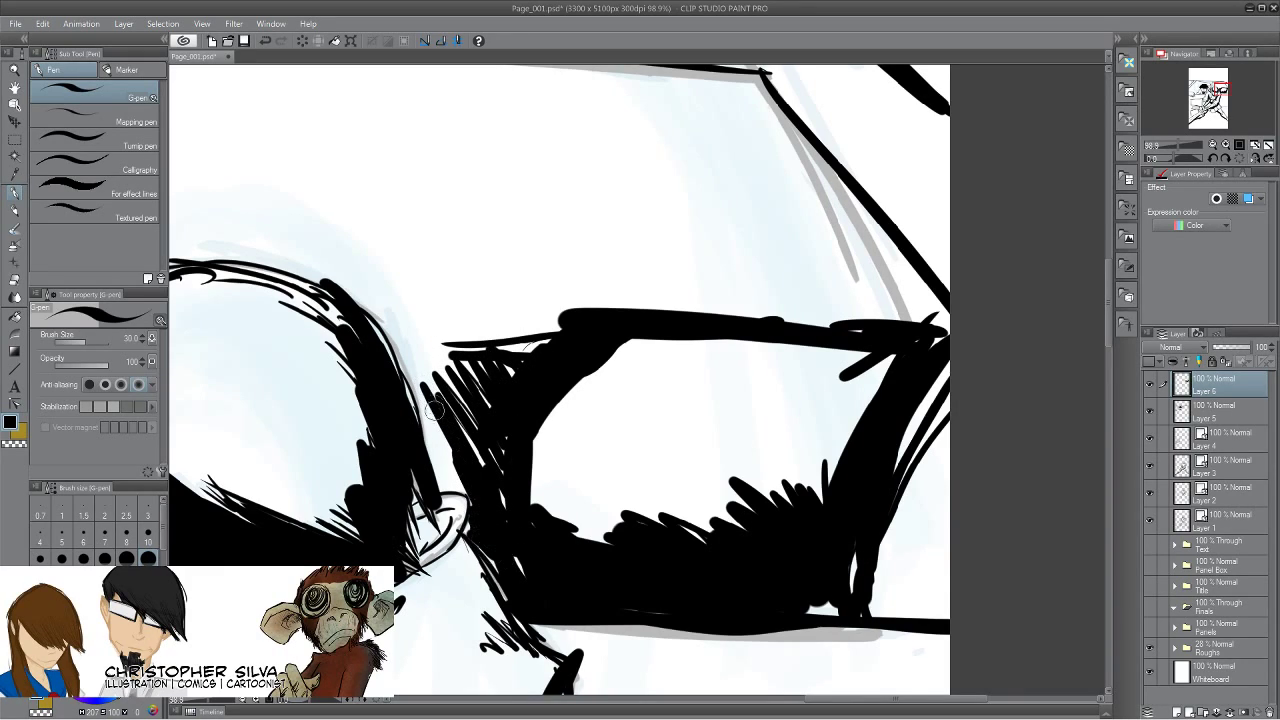
Examine the inked rear window, foreground figure and man with glasses up close for areas that still need ink.
{"action": "mouse_move", "coordinate": [573, 312]}
{"action": "left_mouse_down"}
{"action": "mouse_move", "coordinate": [768, 452]}
{"action": "mouse_move", "coordinate": [835, 467]}
{"action": "left_mouse_up"}
{"action": "mouse_move", "coordinate": [527, 193]}
{"action": "left_mouse_down"}
{"action": "mouse_move", "coordinate": [775, 515]}
{"action": "mouse_move", "coordinate": [738, 486]}
{"action": "left_mouse_up"}
{"action": "mouse_move", "coordinate": [455, 193]}
{"action": "left_mouse_down"}
{"action": "mouse_move", "coordinate": [718, 534]}
{"action": "mouse_move", "coordinate": [534, 214]}
{"action": "mouse_move", "coordinate": [520, 212]}
{"action": "left_mouse_up"}
{"action": "left_click_drag", "start_coordinate": [1052, 226], "coordinate": [645, 206]}
{"action": "left_click_drag", "start_coordinate": [950, 233], "coordinate": [540, 212]}
{"action": "mouse_move", "coordinate": [714, 198]}
{"action": "left_mouse_down"}
{"action": "mouse_move", "coordinate": [466, 197]}
{"action": "mouse_move", "coordinate": [386, 214]}
{"action": "left_mouse_up"}
{"action": "mouse_move", "coordinate": [537, 213]}
{"action": "left_mouse_down"}
{"action": "mouse_move", "coordinate": [500, 226]}
{"action": "mouse_move", "coordinate": [545, 242]}
{"action": "mouse_move", "coordinate": [530, 228]}
{"action": "mouse_move", "coordinate": [530, 254]}
{"action": "mouse_move", "coordinate": [590, 364]}
{"action": "left_mouse_up"}
{"action": "left_click_drag", "start_coordinate": [516, 266], "coordinate": [696, 486]}
{"action": "left_click_drag", "start_coordinate": [554, 310], "coordinate": [714, 520]}
{"action": "left_click_drag", "start_coordinate": [554, 274], "coordinate": [728, 492]}
{"action": "left_click_drag", "start_coordinate": [323, 403], "coordinate": [862, 430]}
{"action": "left_click_drag", "start_coordinate": [677, 318], "coordinate": [930, 350]}
{"action": "left_click_drag", "start_coordinate": [611, 340], "coordinate": [1046, 363]}
{"action": "left_click_drag", "start_coordinate": [820, 360], "coordinate": [282, 186]}
{"action": "left_click_drag", "start_coordinate": [442, 484], "coordinate": [659, 370]}
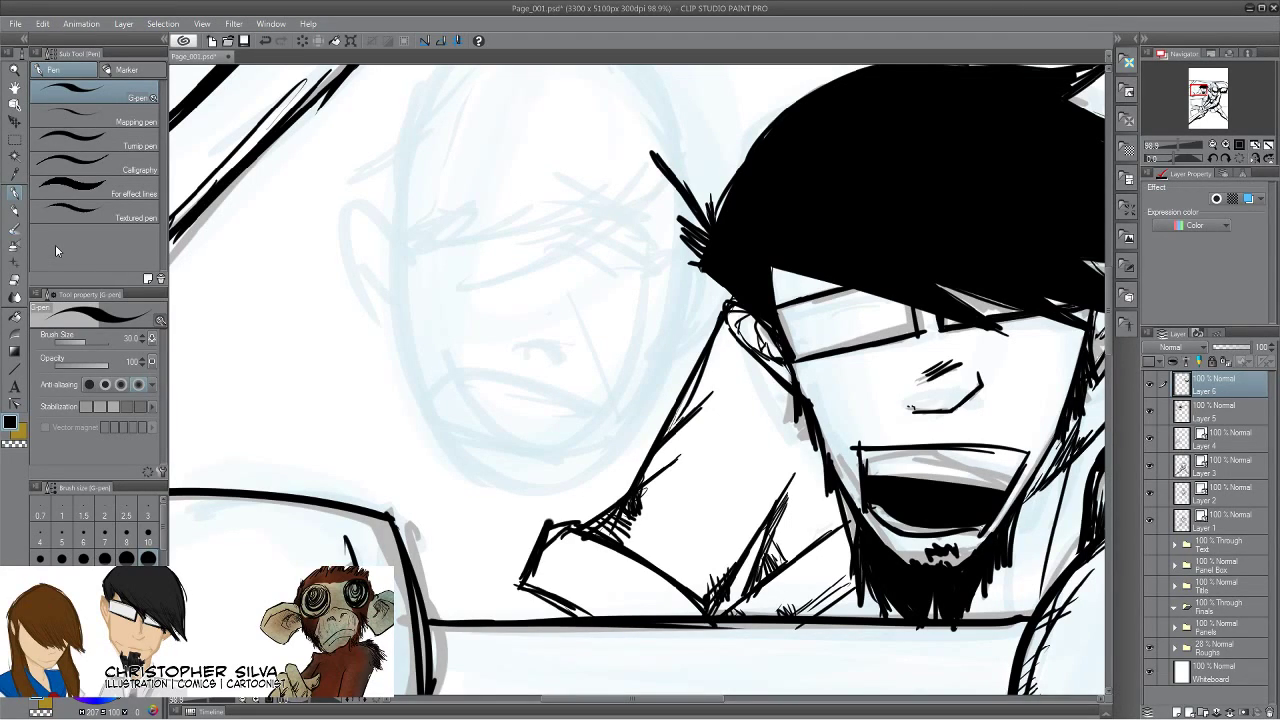
Enlarge the G-pen to 30 and ink the car's lower edge, body crease and door handle behind the foreground figure.
{"action": "left_click", "coordinate": [15, 70]}
{"action": "left_click_drag", "start_coordinate": [726, 423], "coordinate": [507, 510]}
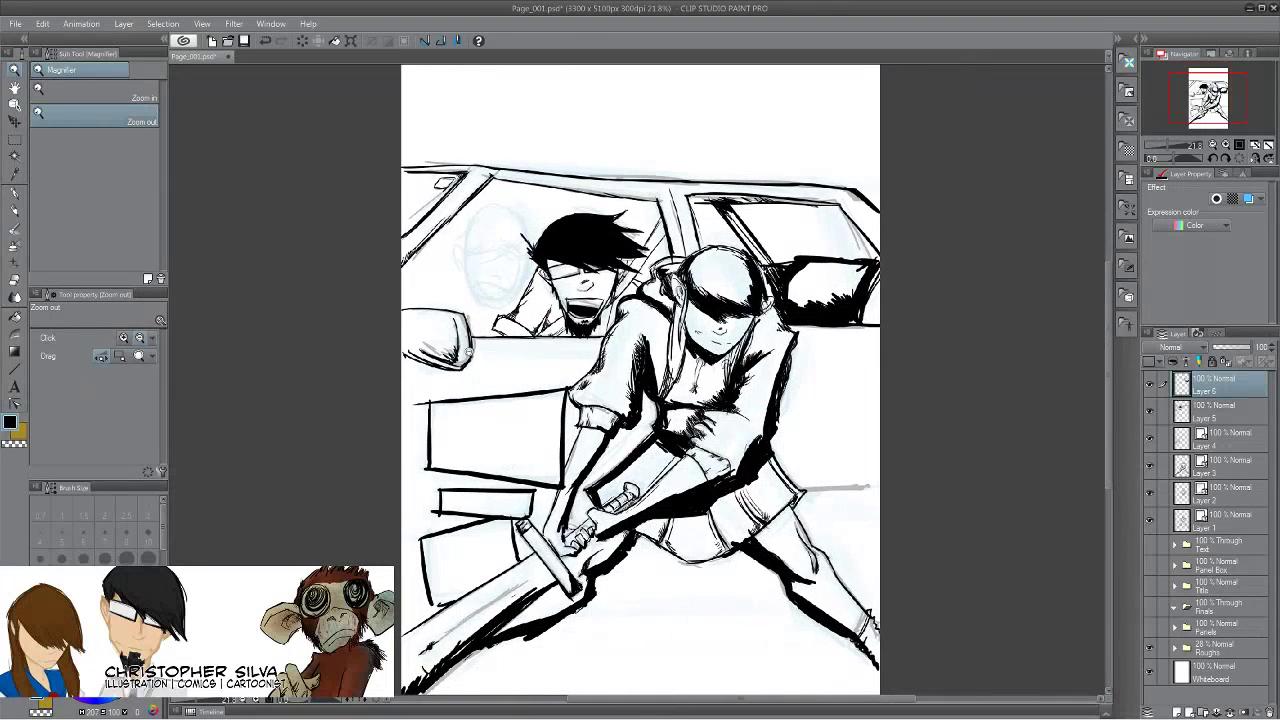
{"action": "left_click", "coordinate": [15, 193]}
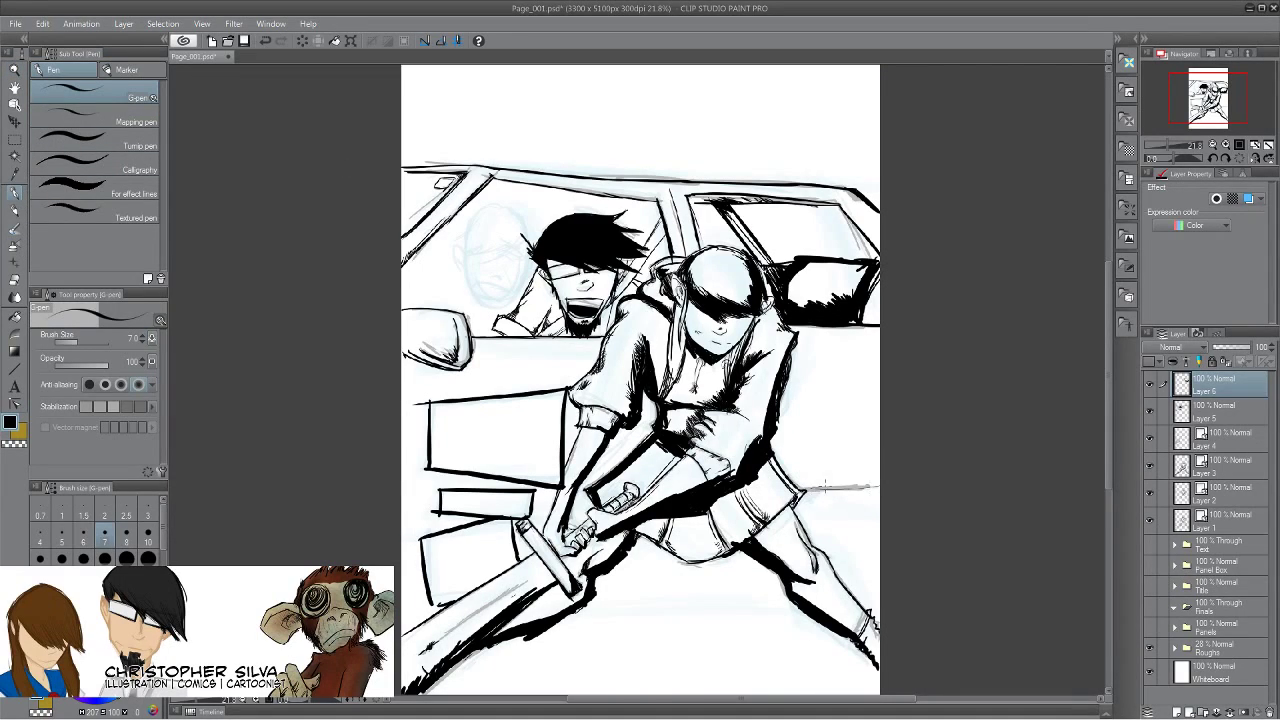
{"action": "key", "text": "bracketright"}
{"action": "key", "text": "bracketright"}
{"action": "key", "text": "bracketright"}
{"action": "key", "text": "bracketright"}
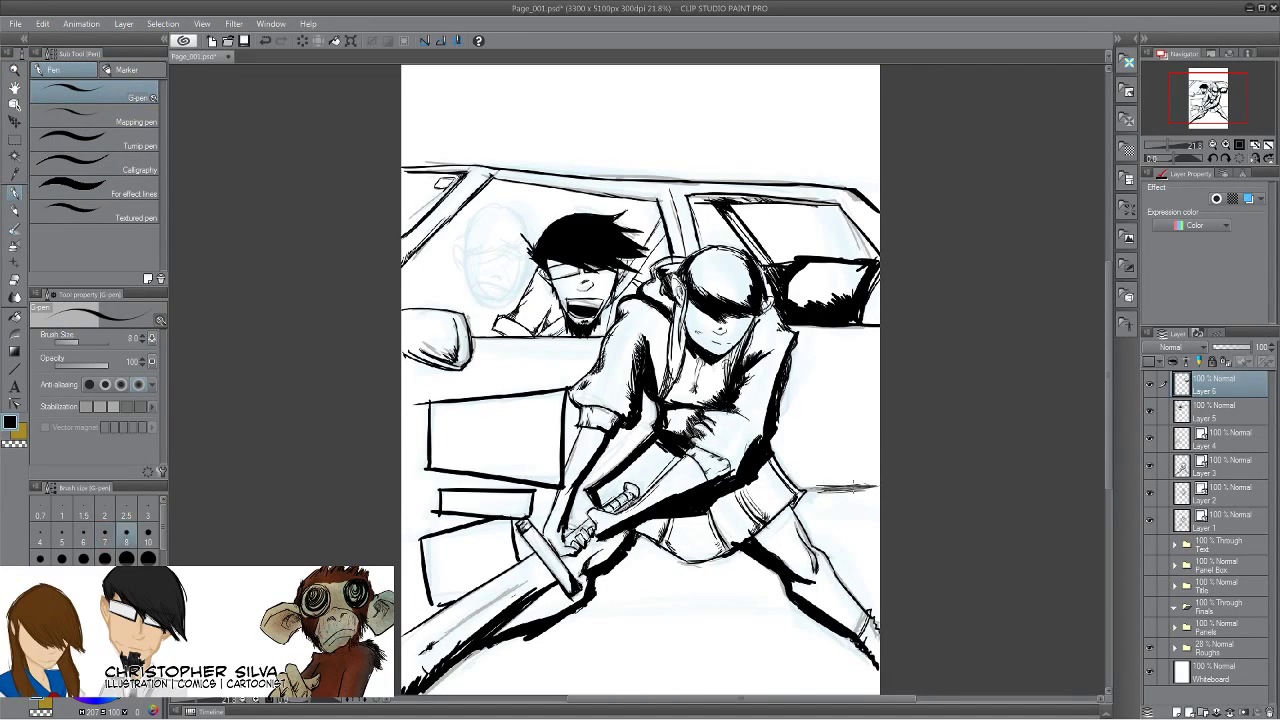
{"action": "key", "text": "bracketright"}
{"action": "key", "text": "bracketright"}
{"action": "key", "text": "bracketright"}
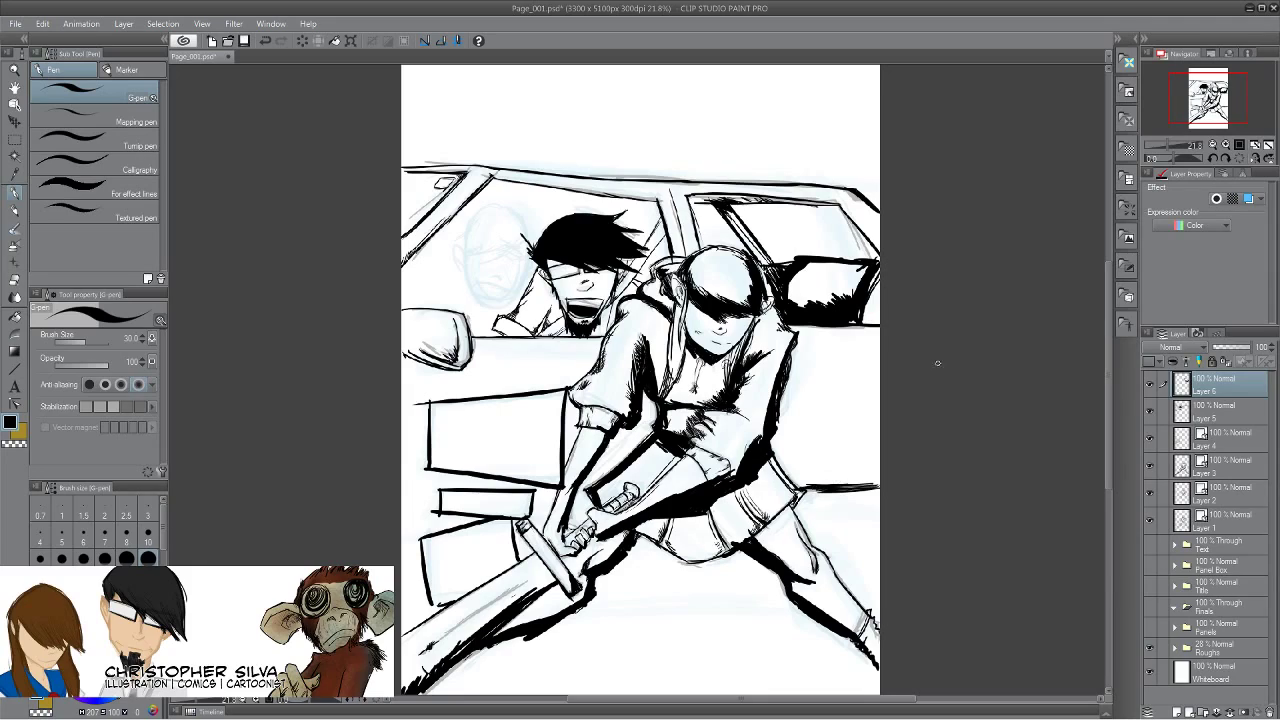
{"action": "left_click_drag", "start_coordinate": [884, 447], "coordinate": [801, 449]}
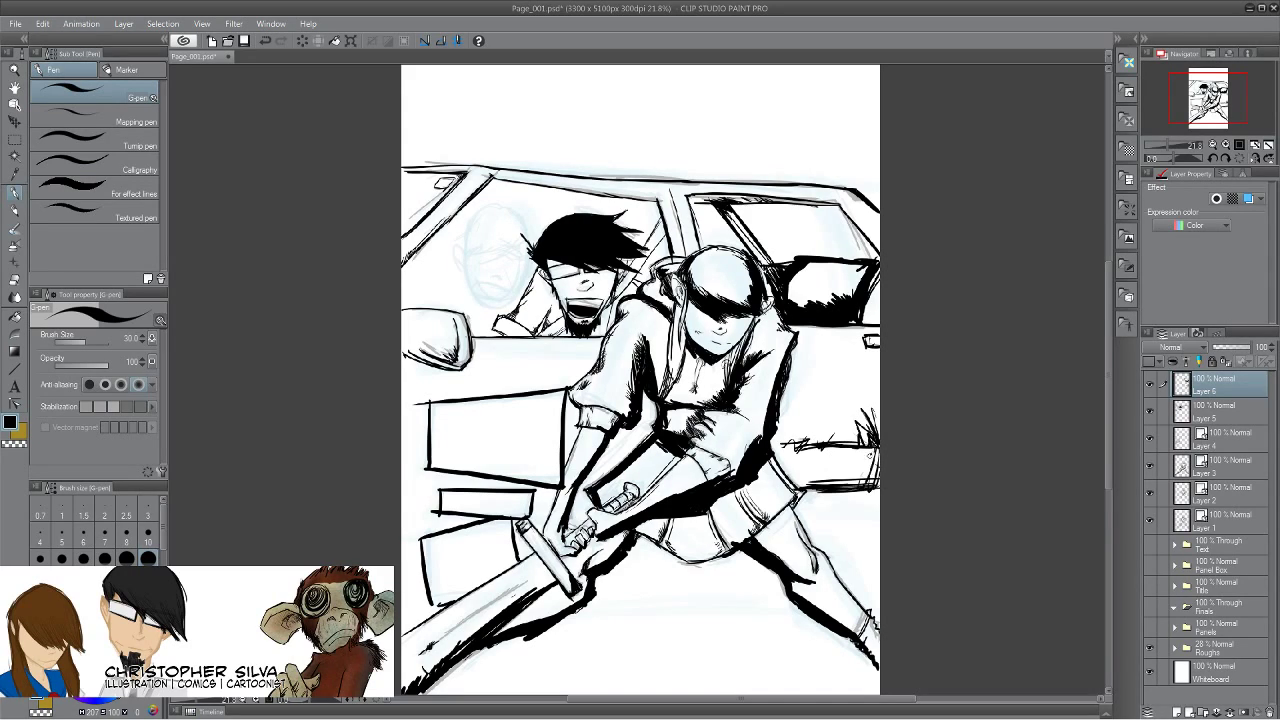
Outline the foreground figure's rear foot, then black in the car's rear underside with jagged strokes at brush size 60.
{"action": "left_click_drag", "start_coordinate": [394, 545], "coordinate": [334, 402]}
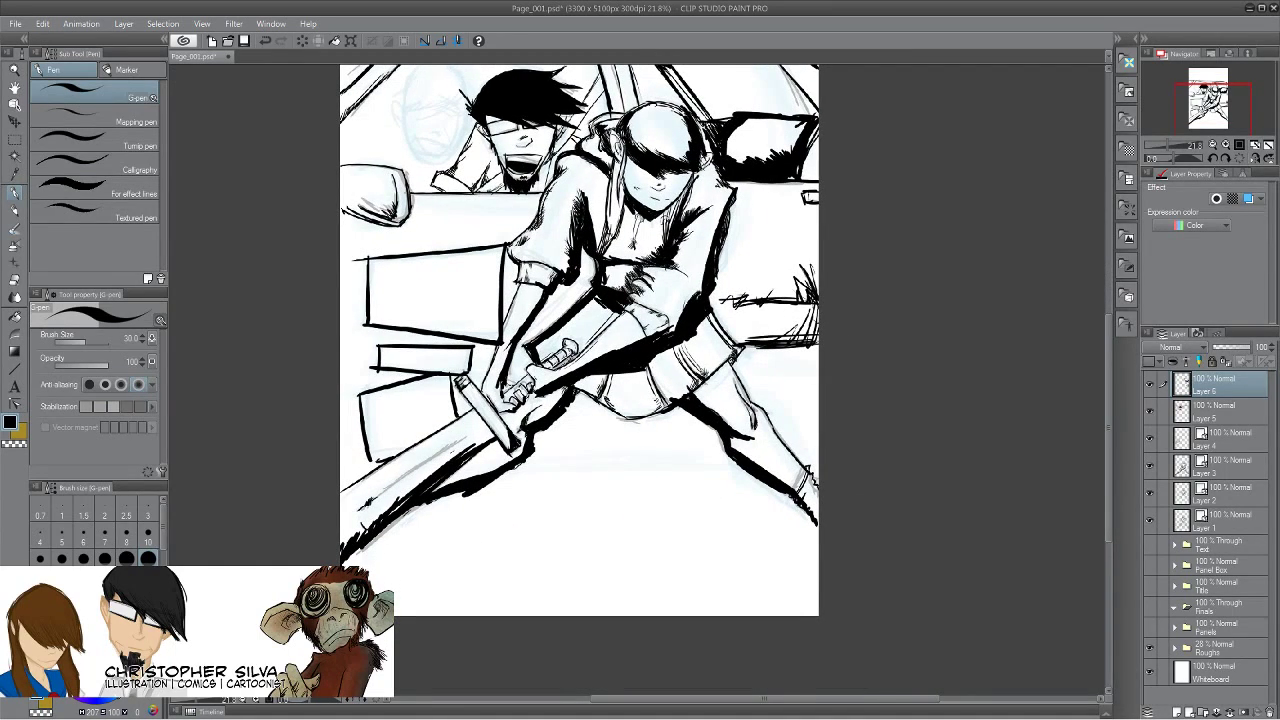
{"action": "mouse_move", "coordinate": [730, 355]}
{"action": "left_mouse_down"}
{"action": "mouse_move", "coordinate": [686, 392]}
{"action": "mouse_move", "coordinate": [700, 387]}
{"action": "left_mouse_up"}
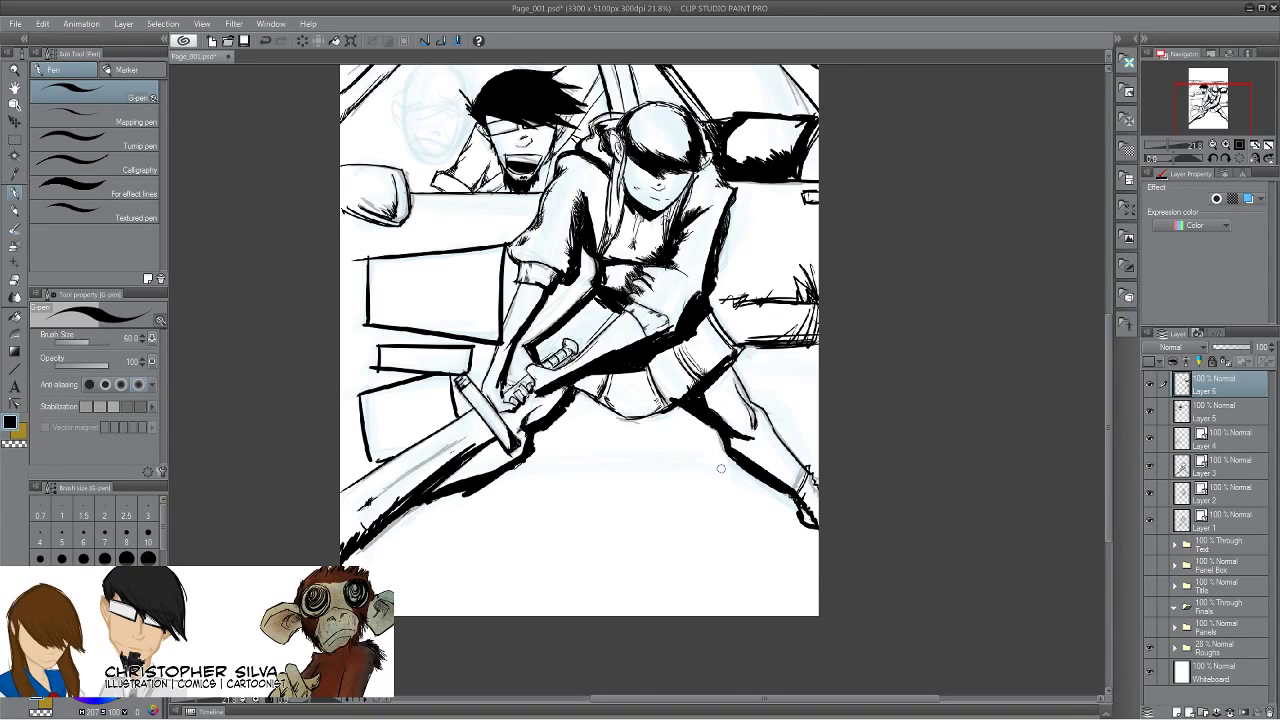
{"action": "left_click_drag", "start_coordinate": [440, 475], "coordinate": [389, 556]}
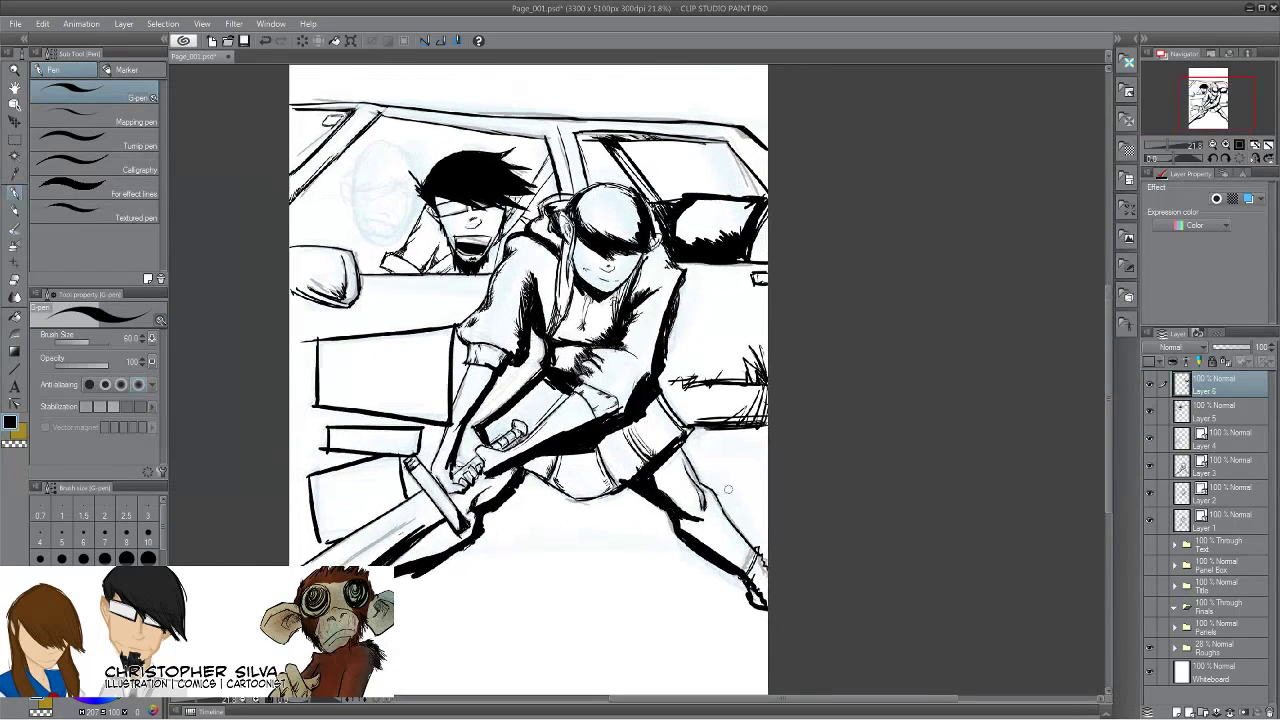
{"action": "mouse_move", "coordinate": [766, 445]}
{"action": "left_mouse_down"}
{"action": "mouse_move", "coordinate": [668, 447]}
{"action": "mouse_move", "coordinate": [680, 448]}
{"action": "left_mouse_up"}
{"action": "mouse_move", "coordinate": [766, 434]}
{"action": "left_mouse_down"}
{"action": "mouse_move", "coordinate": [742, 422]}
{"action": "mouse_move", "coordinate": [686, 448]}
{"action": "left_mouse_up"}
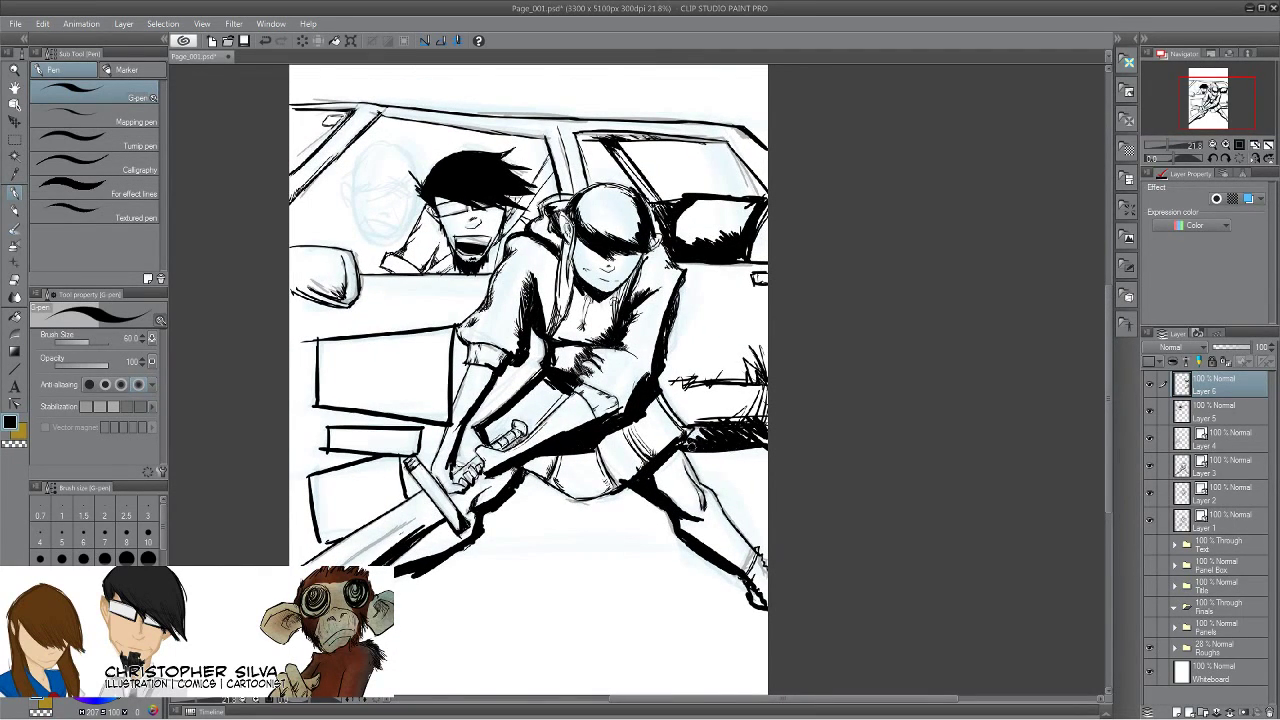
{"action": "left_click_drag", "start_coordinate": [750, 376], "coordinate": [767, 410]}
{"action": "left_click_drag", "start_coordinate": [741, 386], "coordinate": [767, 438]}
{"action": "left_click_drag", "start_coordinate": [735, 399], "coordinate": [758, 436]}
{"action": "left_click_drag", "start_coordinate": [715, 413], "coordinate": [737, 427]}
Fill the areas around the car's lower front rectangles and between the foreground figure's arms and torso with solid black.
{"action": "left_click_drag", "start_coordinate": [343, 447], "coordinate": [645, 427]}
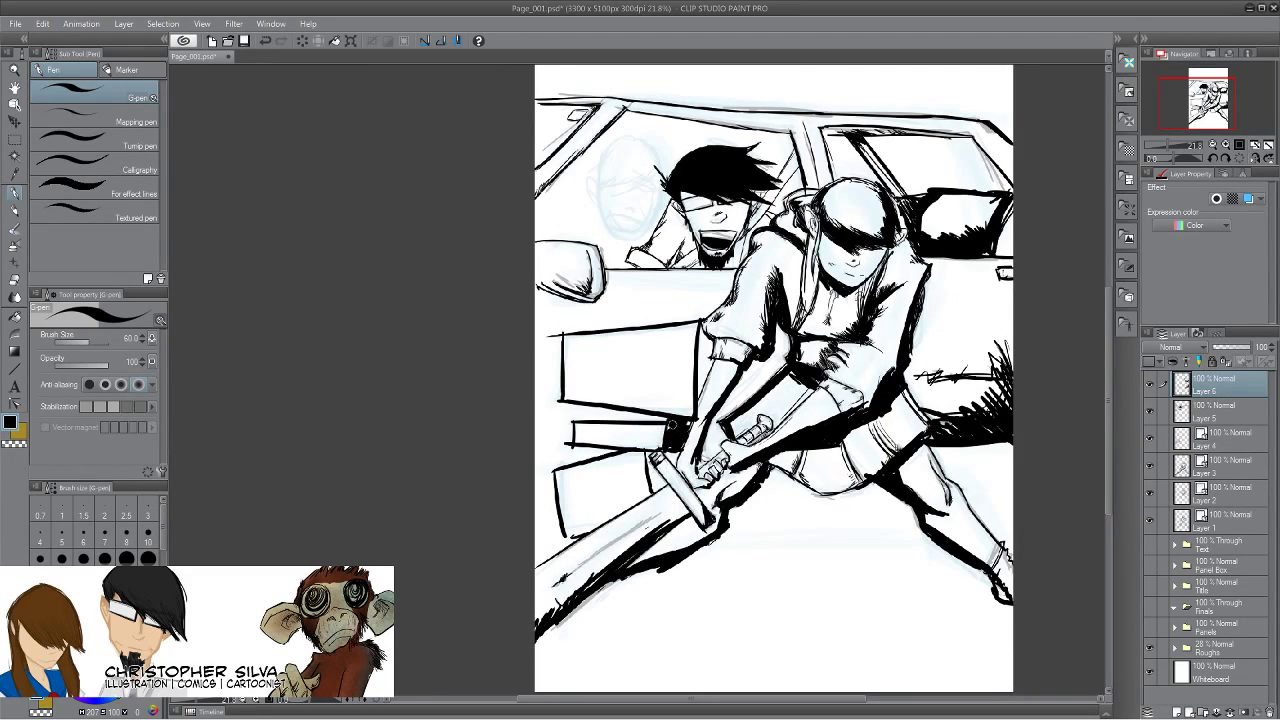
{"action": "mouse_move", "coordinate": [651, 418]}
{"action": "left_mouse_down"}
{"action": "mouse_move", "coordinate": [552, 410]}
{"action": "mouse_move", "coordinate": [550, 430]}
{"action": "left_mouse_up"}
{"action": "mouse_move", "coordinate": [571, 416]}
{"action": "left_mouse_down"}
{"action": "mouse_move", "coordinate": [677, 422]}
{"action": "mouse_move", "coordinate": [567, 417]}
{"action": "mouse_move", "coordinate": [572, 450]}
{"action": "mouse_move", "coordinate": [613, 450]}
{"action": "mouse_move", "coordinate": [562, 462]}
{"action": "mouse_move", "coordinate": [547, 462]}
{"action": "mouse_move", "coordinate": [583, 445]}
{"action": "mouse_move", "coordinate": [541, 458]}
{"action": "mouse_move", "coordinate": [535, 441]}
{"action": "mouse_move", "coordinate": [557, 448]}
{"action": "mouse_move", "coordinate": [544, 456]}
{"action": "mouse_move", "coordinate": [550, 544]}
{"action": "left_mouse_up"}
{"action": "mouse_move", "coordinate": [548, 482]}
{"action": "left_mouse_down"}
{"action": "mouse_move", "coordinate": [544, 534]}
{"action": "mouse_move", "coordinate": [576, 546]}
{"action": "mouse_move", "coordinate": [534, 448]}
{"action": "left_mouse_up"}
{"action": "mouse_move", "coordinate": [646, 455]}
{"action": "left_mouse_down"}
{"action": "mouse_move", "coordinate": [660, 489]}
{"action": "mouse_move", "coordinate": [664, 449]}
{"action": "left_mouse_up"}
{"action": "left_click_drag", "start_coordinate": [687, 386], "coordinate": [670, 406]}
{"action": "mouse_move", "coordinate": [762, 366]}
{"action": "left_mouse_down"}
{"action": "mouse_move", "coordinate": [768, 382]}
{"action": "mouse_move", "coordinate": [698, 440]}
{"action": "mouse_move", "coordinate": [682, 478]}
{"action": "left_mouse_up"}
{"action": "left_click_drag", "start_coordinate": [704, 436], "coordinate": [684, 474]}
{"action": "left_click_drag", "start_coordinate": [704, 428], "coordinate": [682, 480]}
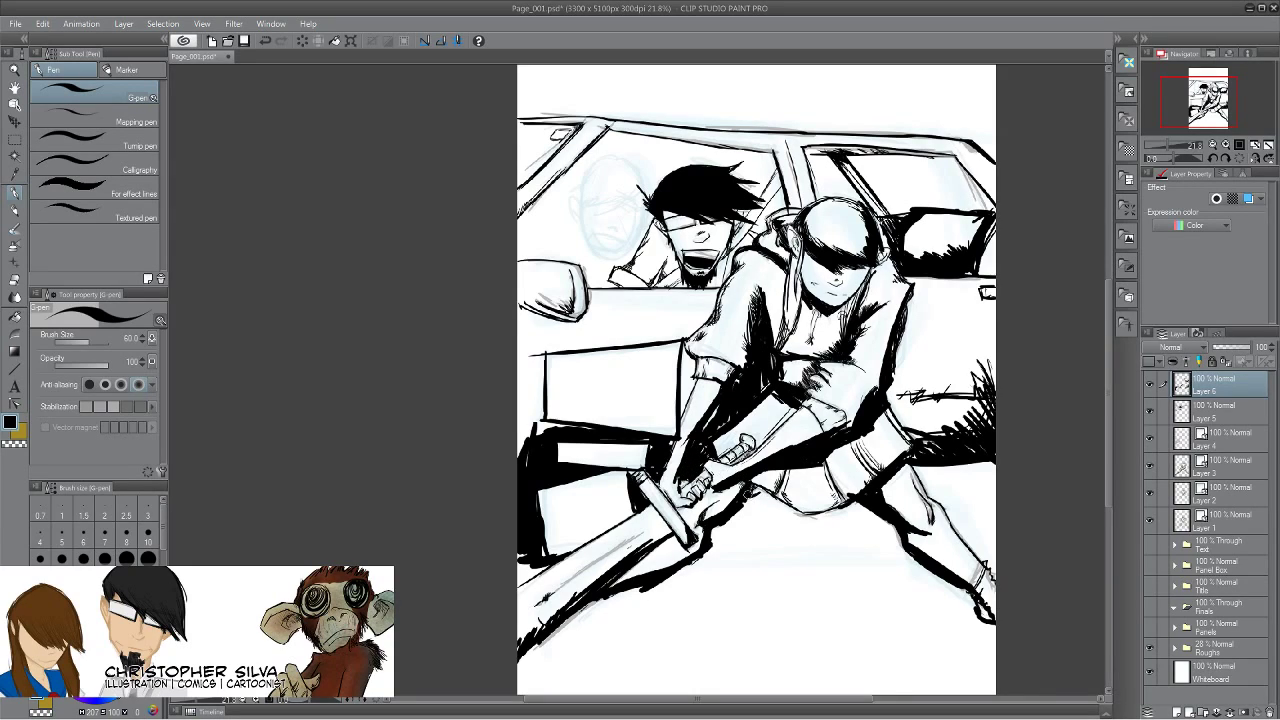
Extend the black along the car's rear underside and beside the large front rectangle, and shade the underside of the side mirror.
{"action": "mouse_move", "coordinate": [993, 463]}
{"action": "left_mouse_down"}
{"action": "mouse_move", "coordinate": [914, 486]}
{"action": "mouse_move", "coordinate": [946, 476]}
{"action": "mouse_move", "coordinate": [924, 472]}
{"action": "mouse_move", "coordinate": [966, 475]}
{"action": "left_mouse_up"}
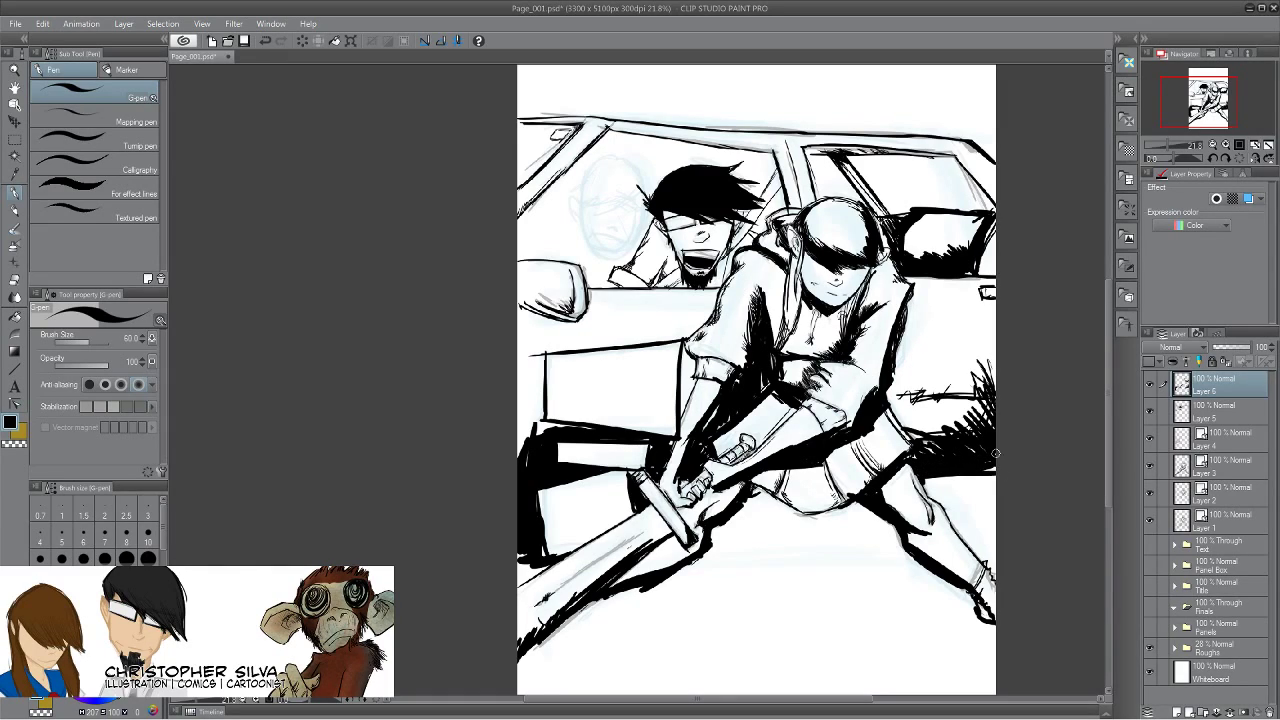
{"action": "mouse_move", "coordinate": [562, 426]}
{"action": "left_mouse_down"}
{"action": "mouse_move", "coordinate": [526, 420]}
{"action": "mouse_move", "coordinate": [536, 444]}
{"action": "left_mouse_up"}
{"action": "mouse_move", "coordinate": [535, 382]}
{"action": "left_mouse_down"}
{"action": "mouse_move", "coordinate": [528, 438]}
{"action": "mouse_move", "coordinate": [532, 414]}
{"action": "left_mouse_up"}
{"action": "left_click_drag", "start_coordinate": [525, 369], "coordinate": [525, 414]}
{"action": "left_click_drag", "start_coordinate": [520, 390], "coordinate": [519, 454]}
{"action": "left_click_drag", "start_coordinate": [520, 367], "coordinate": [520, 407]}
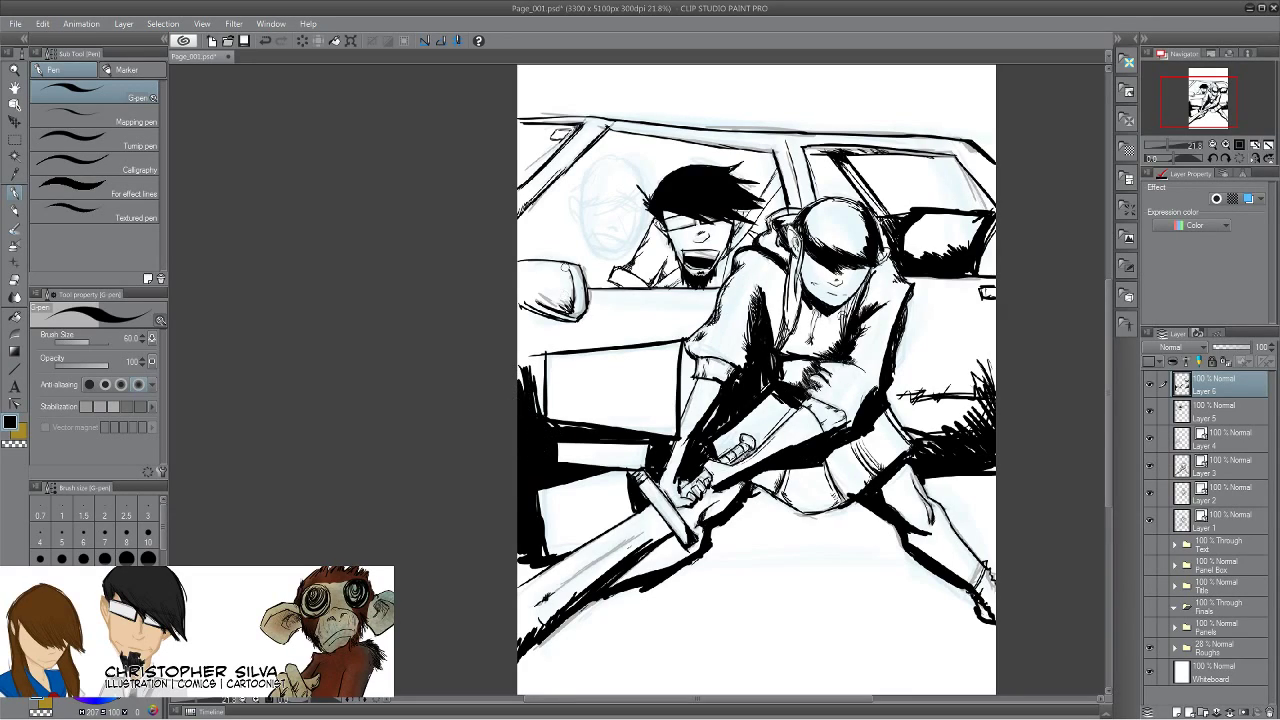
{"action": "left_click_drag", "start_coordinate": [534, 346], "coordinate": [533, 362]}
{"action": "mouse_move", "coordinate": [571, 288]}
{"action": "left_mouse_down"}
{"action": "mouse_move", "coordinate": [565, 315]}
{"action": "mouse_move", "coordinate": [515, 312]}
{"action": "mouse_move", "coordinate": [518, 324]}
{"action": "left_mouse_up"}
Ink a ground line behind the foreground figure's legs and start the black shadow below the skirt and sword hand.
{"action": "left_click_drag", "start_coordinate": [577, 524], "coordinate": [380, 400]}
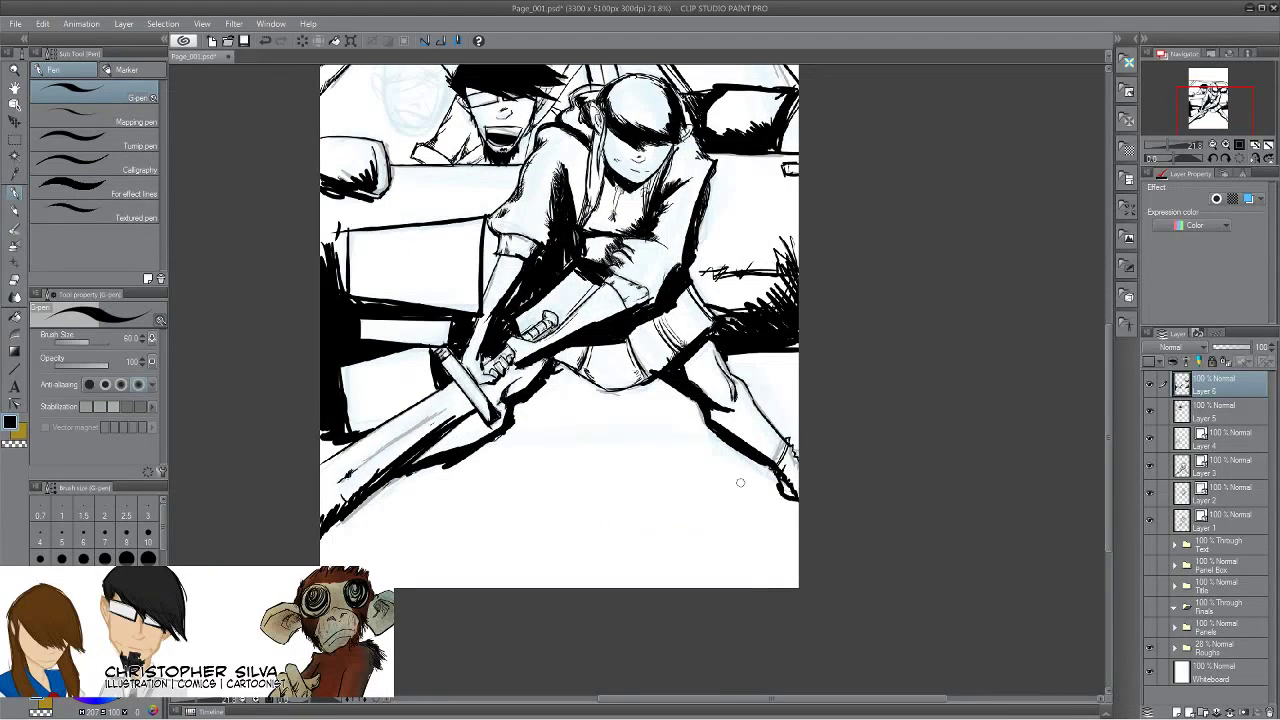
{"action": "left_click_drag", "start_coordinate": [750, 475], "coordinate": [400, 465]}
{"action": "mouse_move", "coordinate": [708, 470]}
{"action": "left_mouse_down"}
{"action": "mouse_move", "coordinate": [456, 466]}
{"action": "mouse_move", "coordinate": [680, 462]}
{"action": "left_mouse_up"}
{"action": "mouse_move", "coordinate": [598, 364]}
{"action": "left_mouse_down"}
{"action": "mouse_move", "coordinate": [552, 394]}
{"action": "mouse_move", "coordinate": [544, 428]}
{"action": "left_mouse_up"}
{"action": "mouse_move", "coordinate": [630, 444]}
{"action": "left_mouse_down"}
{"action": "mouse_move", "coordinate": [536, 400]}
{"action": "mouse_move", "coordinate": [526, 422]}
{"action": "left_mouse_up"}
{"action": "mouse_move", "coordinate": [608, 398]}
{"action": "left_mouse_down"}
{"action": "mouse_move", "coordinate": [530, 442]}
{"action": "mouse_move", "coordinate": [546, 382]}
{"action": "left_mouse_up"}
{"action": "mouse_move", "coordinate": [604, 458]}
{"action": "left_mouse_down"}
{"action": "mouse_move", "coordinate": [536, 434]}
{"action": "mouse_move", "coordinate": [516, 450]}
{"action": "left_mouse_up"}
{"action": "mouse_move", "coordinate": [590, 428]}
{"action": "left_mouse_down"}
{"action": "mouse_move", "coordinate": [478, 454]}
{"action": "mouse_move", "coordinate": [508, 418]}
{"action": "left_mouse_up"}
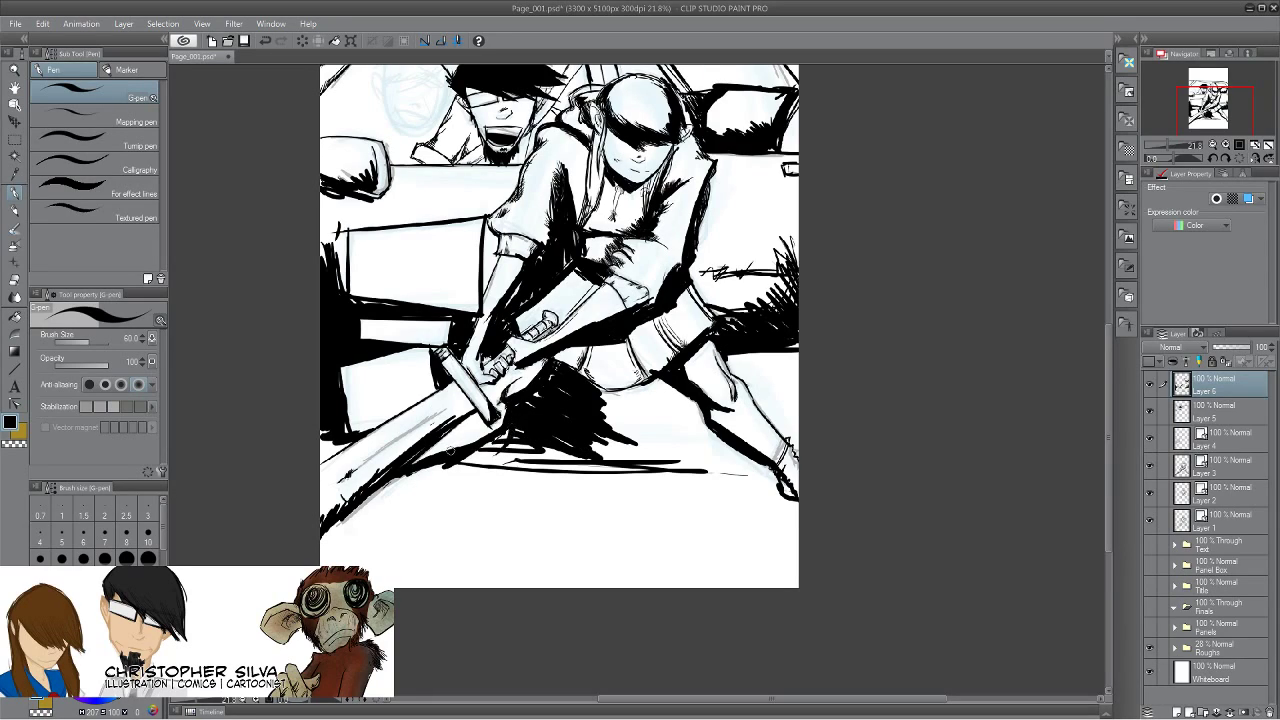
{"action": "left_click_drag", "start_coordinate": [458, 458], "coordinate": [728, 473]}
{"action": "mouse_move", "coordinate": [586, 396]}
{"action": "left_mouse_down"}
{"action": "mouse_move", "coordinate": [630, 404]}
{"action": "mouse_move", "coordinate": [664, 381]}
{"action": "mouse_move", "coordinate": [600, 408]}
{"action": "left_mouse_up"}
{"action": "left_click_drag", "start_coordinate": [664, 376], "coordinate": [592, 396]}
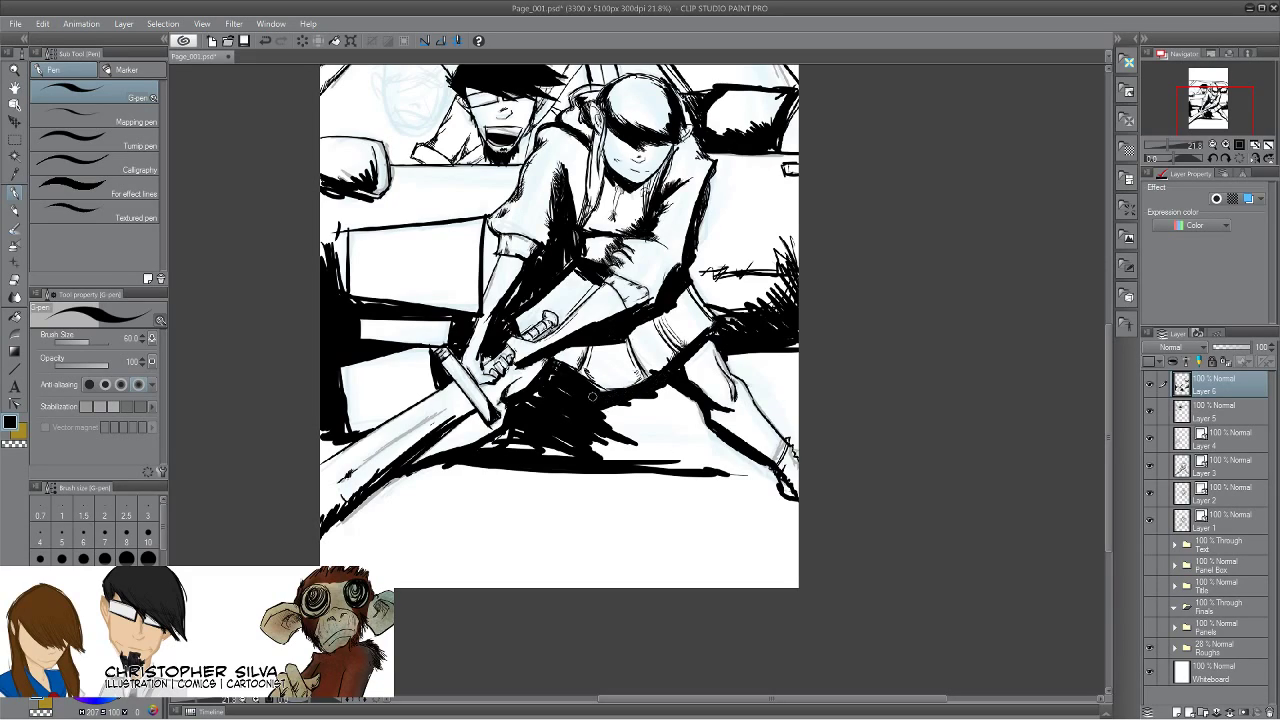
Enlarge the brush and fill the ground beneath the foreground figure with broad black strokes down to the page's lower edge.
{"action": "mouse_move", "coordinate": [693, 421]}
{"action": "left_mouse_down"}
{"action": "mouse_move", "coordinate": [750, 466]}
{"action": "mouse_move", "coordinate": [665, 386]}
{"action": "mouse_move", "coordinate": [700, 418]}
{"action": "mouse_move", "coordinate": [628, 445]}
{"action": "mouse_move", "coordinate": [754, 466]}
{"action": "mouse_move", "coordinate": [640, 410]}
{"action": "mouse_move", "coordinate": [722, 480]}
{"action": "mouse_move", "coordinate": [770, 470]}
{"action": "mouse_move", "coordinate": [600, 492]}
{"action": "mouse_move", "coordinate": [402, 493]}
{"action": "left_mouse_up"}
{"action": "key", "text": "bracketright"}
{"action": "key", "text": "bracketright"}
{"action": "left_click_drag", "start_coordinate": [530, 500], "coordinate": [730, 515]}
{"action": "mouse_move", "coordinate": [567, 468]}
{"action": "left_mouse_down"}
{"action": "mouse_move", "coordinate": [762, 500]}
{"action": "mouse_move", "coordinate": [670, 493]}
{"action": "mouse_move", "coordinate": [702, 530]}
{"action": "mouse_move", "coordinate": [646, 517]}
{"action": "mouse_move", "coordinate": [641, 530]}
{"action": "mouse_move", "coordinate": [507, 493]}
{"action": "mouse_move", "coordinate": [509, 481]}
{"action": "mouse_move", "coordinate": [673, 578]}
{"action": "mouse_move", "coordinate": [554, 534]}
{"action": "mouse_move", "coordinate": [590, 566]}
{"action": "mouse_move", "coordinate": [392, 514]}
{"action": "mouse_move", "coordinate": [356, 539]}
{"action": "mouse_move", "coordinate": [454, 591]}
{"action": "mouse_move", "coordinate": [400, 593]}
{"action": "mouse_move", "coordinate": [594, 596]}
{"action": "mouse_move", "coordinate": [420, 573]}
{"action": "mouse_move", "coordinate": [616, 576]}
{"action": "mouse_move", "coordinate": [526, 547]}
{"action": "mouse_move", "coordinate": [521, 509]}
{"action": "mouse_move", "coordinate": [594, 521]}
{"action": "mouse_move", "coordinate": [616, 491]}
{"action": "mouse_move", "coordinate": [777, 540]}
{"action": "mouse_move", "coordinate": [804, 563]}
{"action": "left_mouse_up"}
{"action": "key", "text": "bracketleft"}
{"action": "key", "text": "bracketleft"}
{"action": "key", "text": "bracketleft"}
{"action": "key", "text": "bracketleft"}
{"action": "key", "text": "bracketleft"}
{"action": "mouse_move", "coordinate": [775, 495]}
{"action": "left_mouse_down"}
{"action": "mouse_move", "coordinate": [795, 531]}
{"action": "mouse_move", "coordinate": [689, 442]}
{"action": "left_mouse_up"}
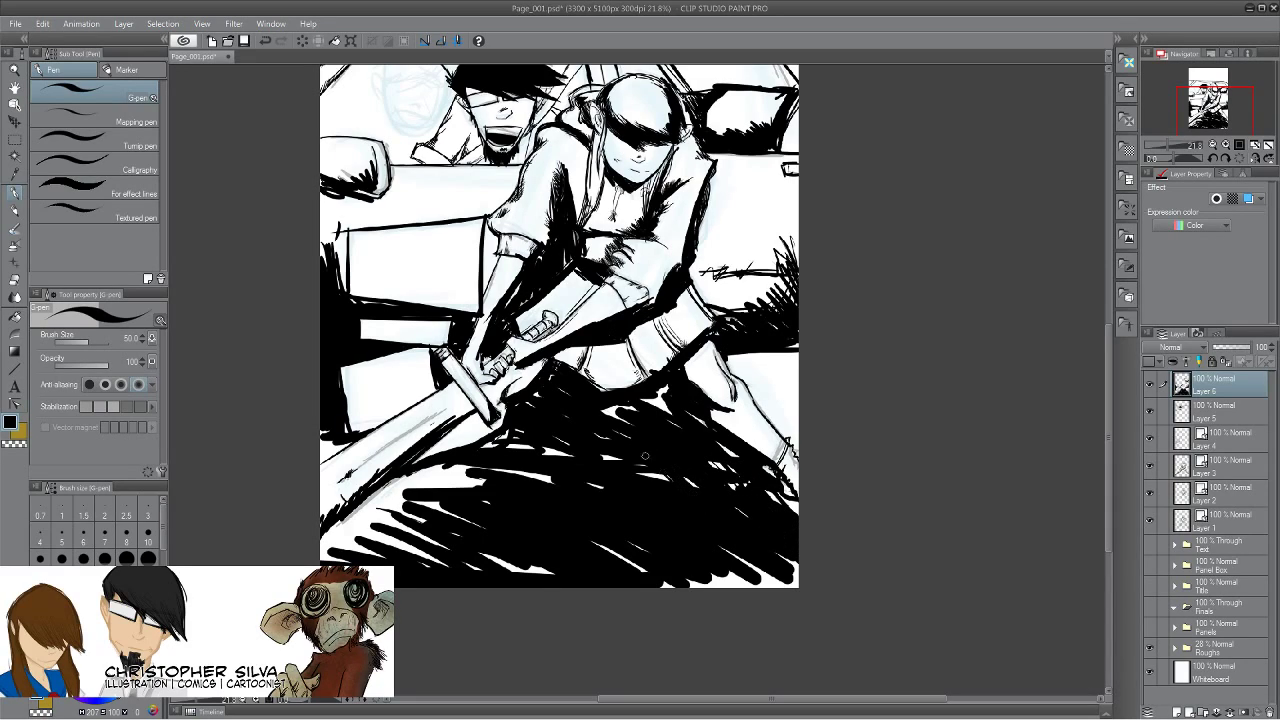
Reduce the brush to 30 and hatch the white gaps below the sword blade and along the page's lower edge.
{"action": "key", "text": "bracketleft"}
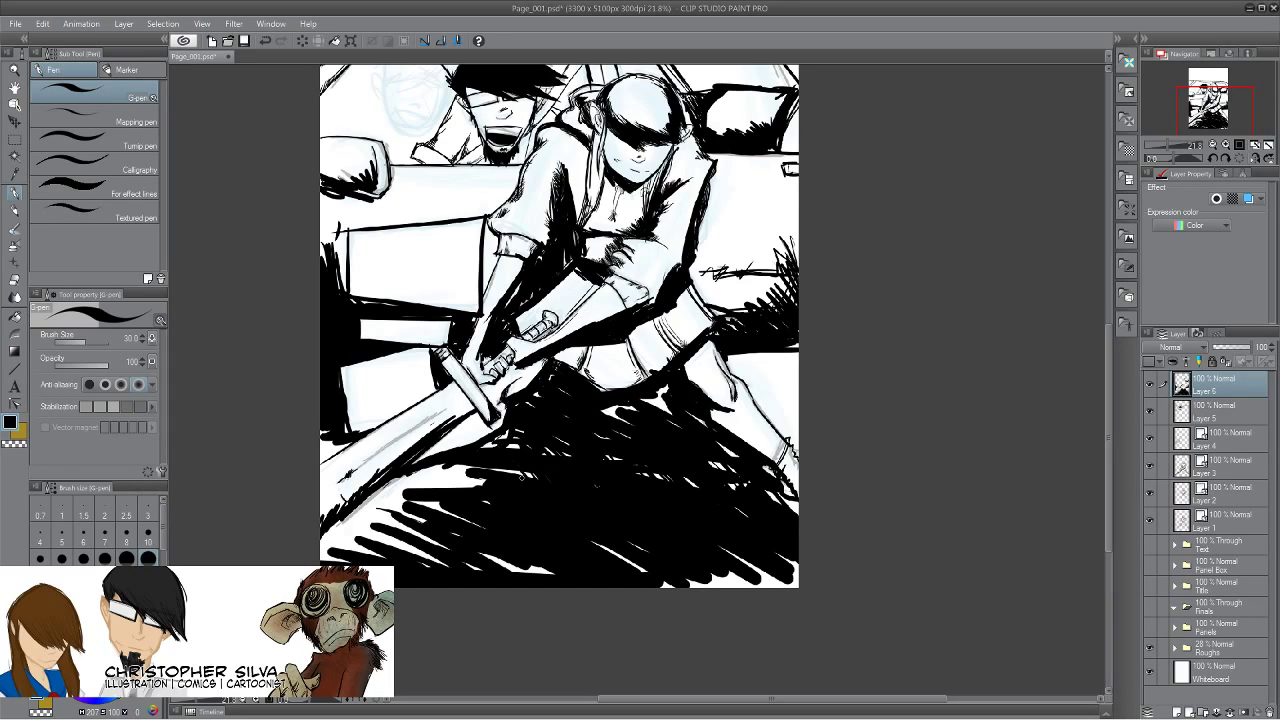
{"action": "mouse_move", "coordinate": [460, 451]}
{"action": "left_mouse_down"}
{"action": "mouse_move", "coordinate": [478, 480]}
{"action": "mouse_move", "coordinate": [458, 468]}
{"action": "mouse_move", "coordinate": [428, 476]}
{"action": "mouse_move", "coordinate": [453, 504]}
{"action": "mouse_move", "coordinate": [396, 486]}
{"action": "mouse_move", "coordinate": [420, 535]}
{"action": "mouse_move", "coordinate": [413, 550]}
{"action": "mouse_move", "coordinate": [360, 522]}
{"action": "mouse_move", "coordinate": [377, 546]}
{"action": "mouse_move", "coordinate": [352, 520]}
{"action": "mouse_move", "coordinate": [350, 562]}
{"action": "mouse_move", "coordinate": [334, 560]}
{"action": "left_mouse_up"}
{"action": "mouse_move", "coordinate": [412, 482]}
{"action": "left_mouse_down"}
{"action": "mouse_move", "coordinate": [376, 520]}
{"action": "mouse_move", "coordinate": [346, 528]}
{"action": "left_mouse_up"}
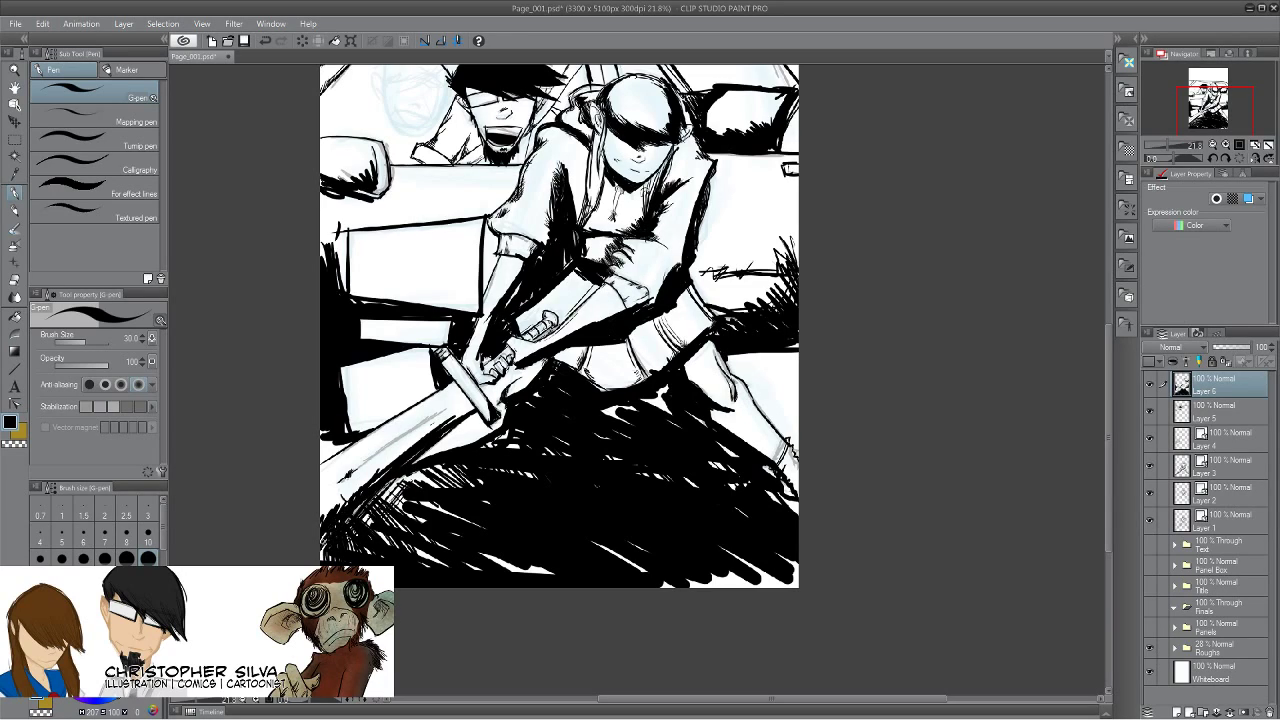
{"action": "left_click_drag", "start_coordinate": [551, 564], "coordinate": [538, 556]}
{"action": "mouse_move", "coordinate": [768, 597]}
{"action": "left_mouse_down"}
{"action": "mouse_move", "coordinate": [797, 557]}
{"action": "mouse_move", "coordinate": [729, 599]}
{"action": "mouse_move", "coordinate": [751, 572]}
{"action": "mouse_move", "coordinate": [690, 596]}
{"action": "left_mouse_up"}
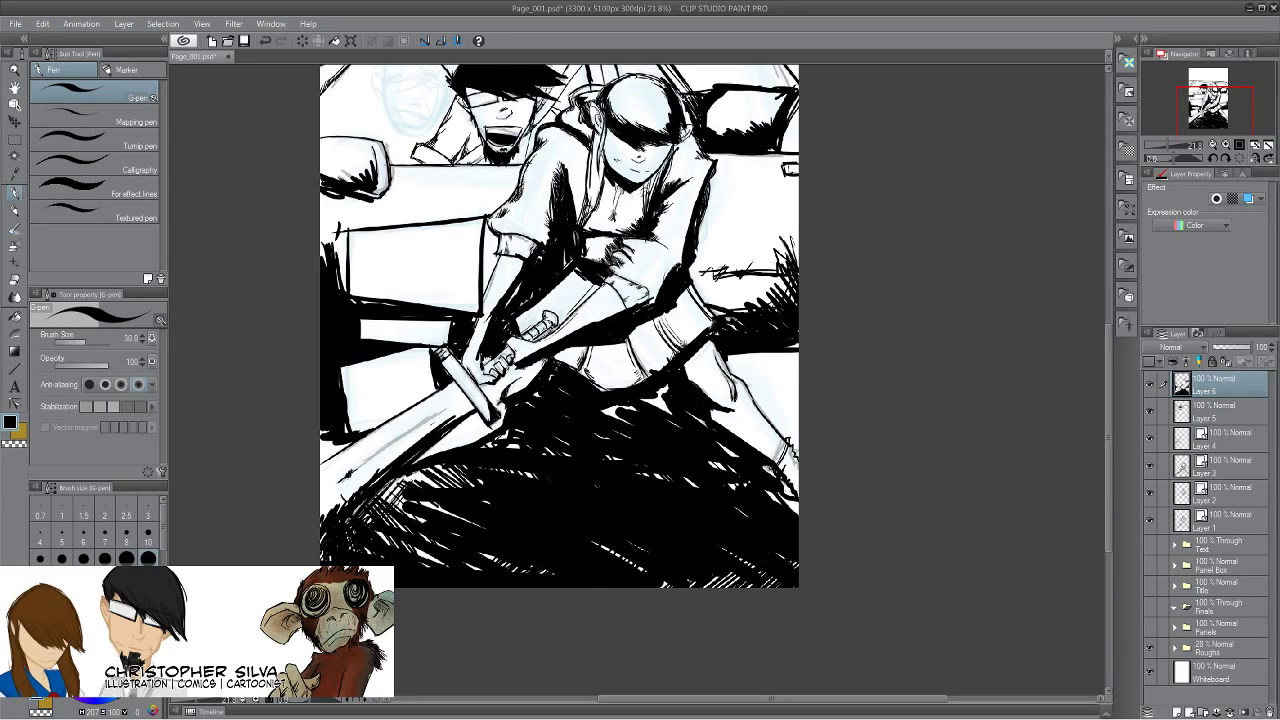
Hatch the space between the foreground figure's rear leg, the car's underside and the page edge with dense black strokes.
{"action": "left_click_drag", "start_coordinate": [788, 490], "coordinate": [766, 512]}
{"action": "mouse_move", "coordinate": [741, 353]}
{"action": "left_mouse_down"}
{"action": "mouse_move", "coordinate": [723, 375]}
{"action": "mouse_move", "coordinate": [760, 390]}
{"action": "mouse_move", "coordinate": [784, 436]}
{"action": "left_mouse_up"}
{"action": "left_click_drag", "start_coordinate": [752, 396], "coordinate": [800, 446]}
{"action": "left_click_drag", "start_coordinate": [738, 356], "coordinate": [799, 371]}
{"action": "left_click_drag", "start_coordinate": [778, 353], "coordinate": [799, 382]}
{"action": "left_click_drag", "start_coordinate": [765, 353], "coordinate": [799, 397]}
{"action": "left_click_drag", "start_coordinate": [754, 351], "coordinate": [799, 413]}
{"action": "left_click_drag", "start_coordinate": [748, 351], "coordinate": [799, 419]}
{"action": "left_click_drag", "start_coordinate": [796, 352], "coordinate": [752, 428]}
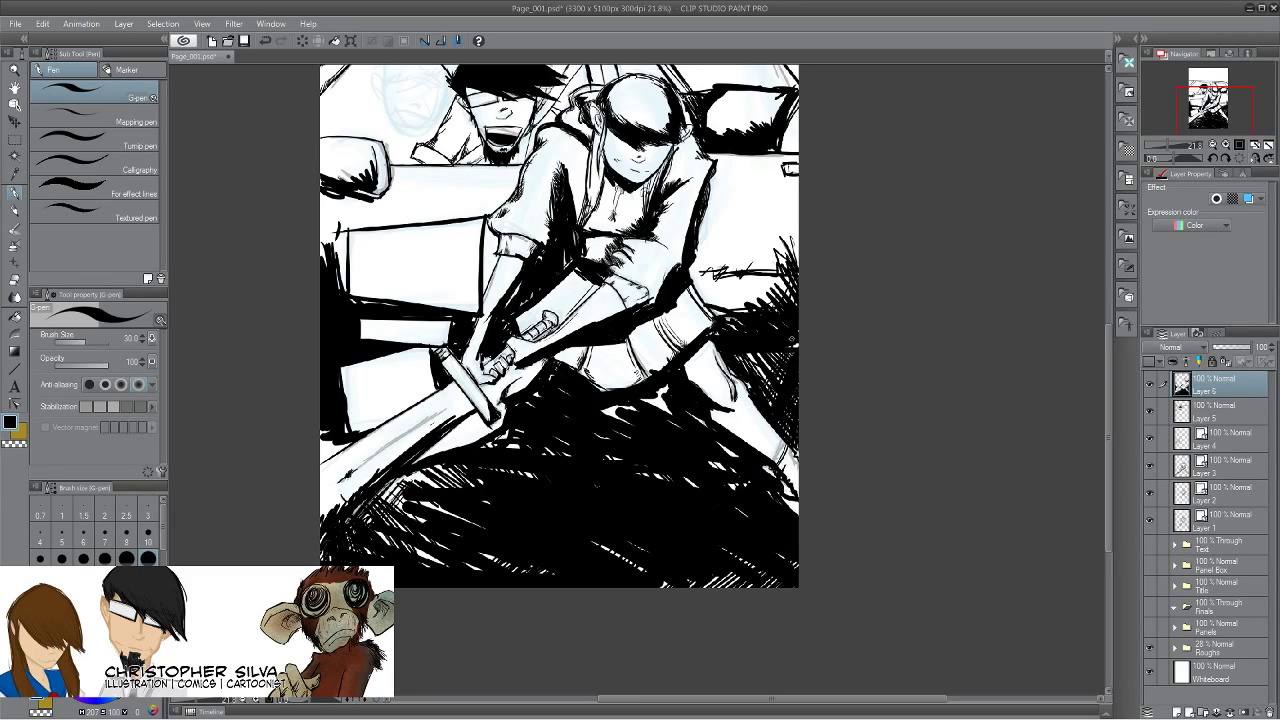
{"action": "left_click_drag", "start_coordinate": [778, 352], "coordinate": [753, 378]}
{"action": "left_click_drag", "start_coordinate": [660, 394], "coordinate": [669, 415]}
Set the brush size to 80, ink diagonal strokes in the page's upper corner and outline a slanted four-sided shape above the car.
{"action": "mouse_move", "coordinate": [418, 316]}
{"action": "left_mouse_down"}
{"action": "mouse_move", "coordinate": [519, 430]}
{"action": "mouse_move", "coordinate": [493, 534]}
{"action": "mouse_move", "coordinate": [463, 554]}
{"action": "mouse_move", "coordinate": [492, 600]}
{"action": "left_mouse_up"}
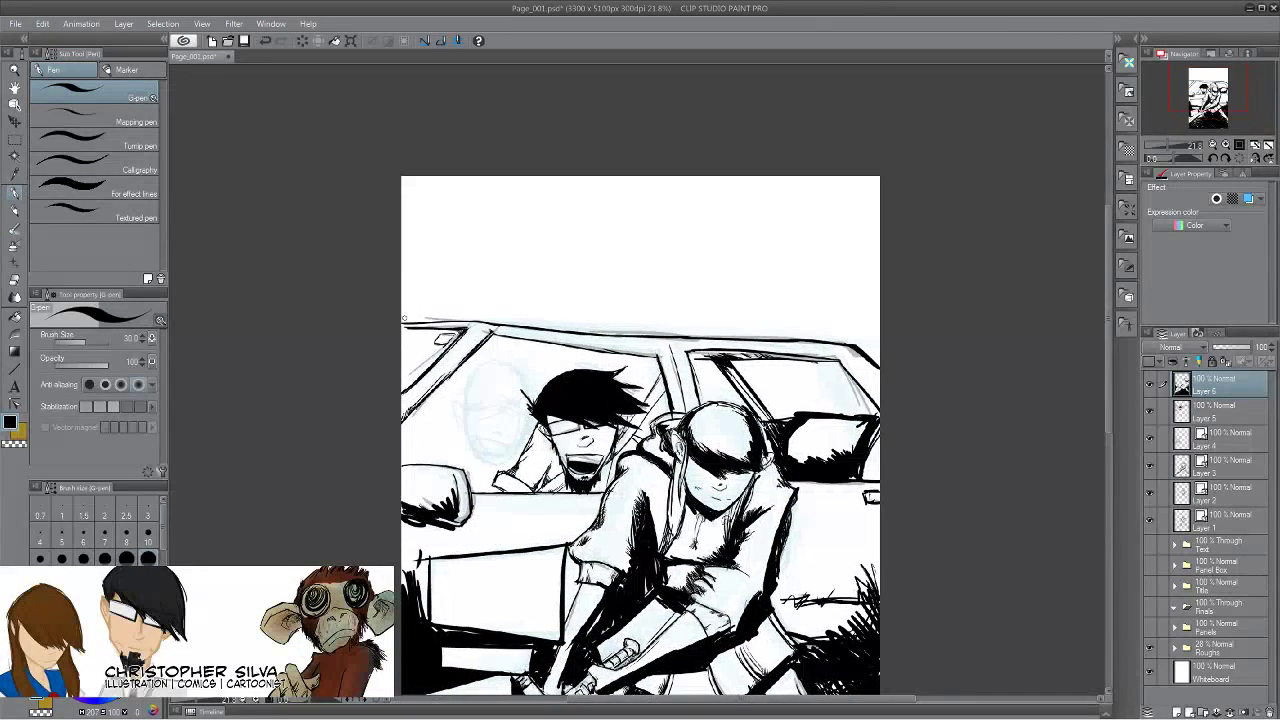
{"action": "key", "text": "bracketright"}
{"action": "key", "text": "bracketright"}
{"action": "key", "text": "bracketright"}
{"action": "left_click_drag", "start_coordinate": [838, 177], "coordinate": [882, 214]}
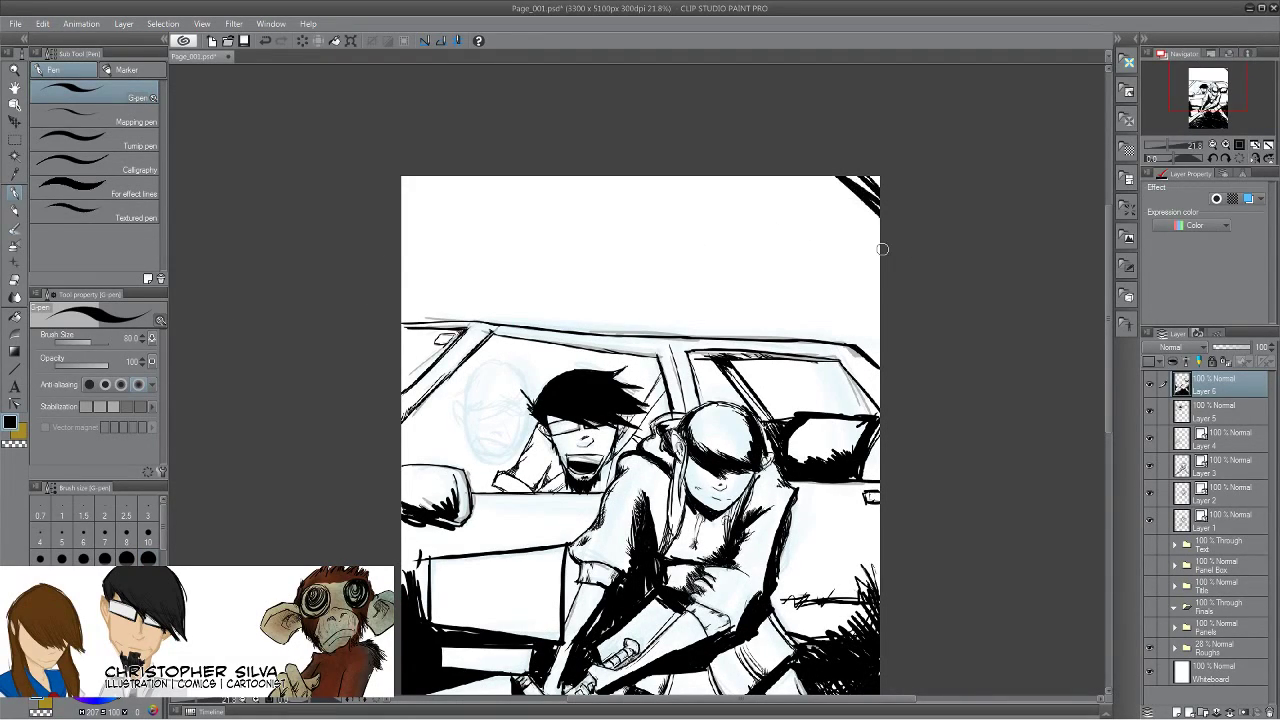
{"action": "left_click_drag", "start_coordinate": [433, 200], "coordinate": [432, 294]}
{"action": "mouse_move", "coordinate": [640, 189]}
{"action": "left_mouse_down"}
{"action": "mouse_move", "coordinate": [645, 226]}
{"action": "mouse_move", "coordinate": [415, 305]}
{"action": "left_mouse_up"}
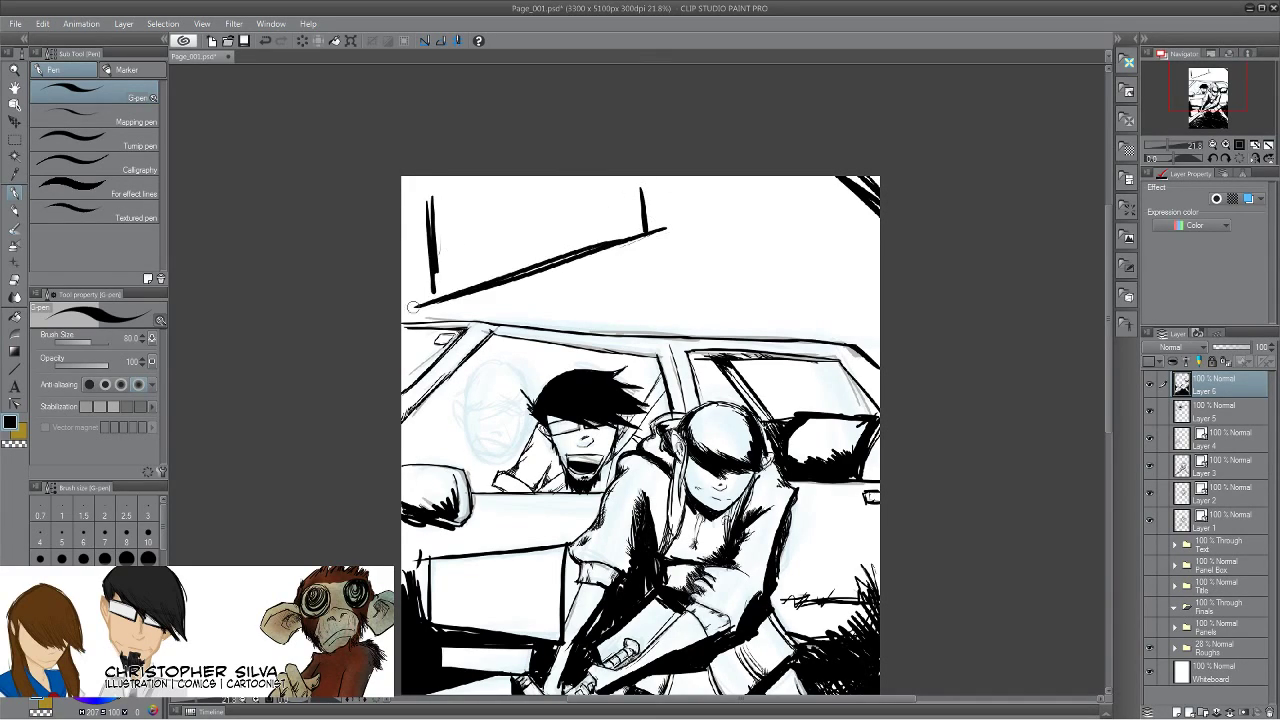
{"action": "left_click_drag", "start_coordinate": [648, 187], "coordinate": [426, 209]}
{"action": "left_click_drag", "start_coordinate": [475, 195], "coordinate": [436, 207]}
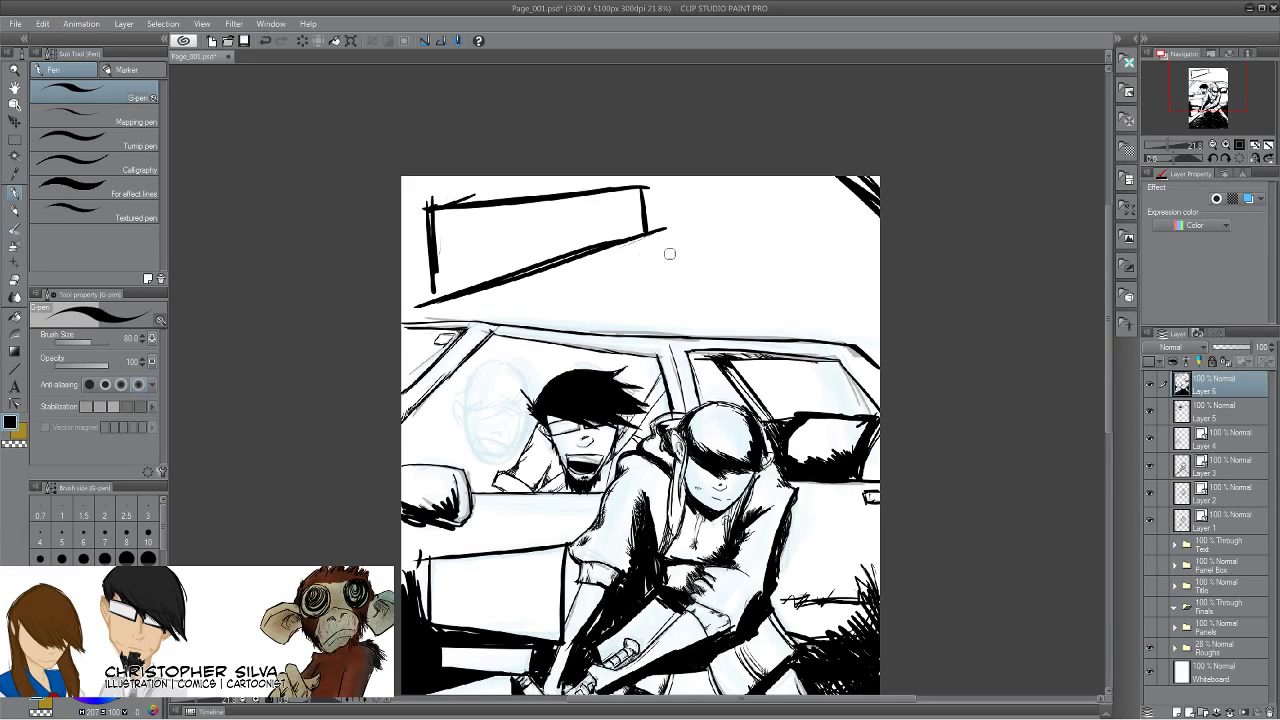
Thicken the lower edge and both sides of the slanted shape above the car with rough extra strokes.
{"action": "mouse_move", "coordinate": [641, 187]}
{"action": "left_mouse_down"}
{"action": "mouse_move", "coordinate": [652, 242]}
{"action": "mouse_move", "coordinate": [504, 290]}
{"action": "left_mouse_up"}
{"action": "left_click_drag", "start_coordinate": [662, 244], "coordinate": [437, 292]}
{"action": "mouse_move", "coordinate": [428, 214]}
{"action": "left_mouse_down"}
{"action": "mouse_move", "coordinate": [436, 292]}
{"action": "mouse_move", "coordinate": [432, 265]}
{"action": "left_mouse_up"}
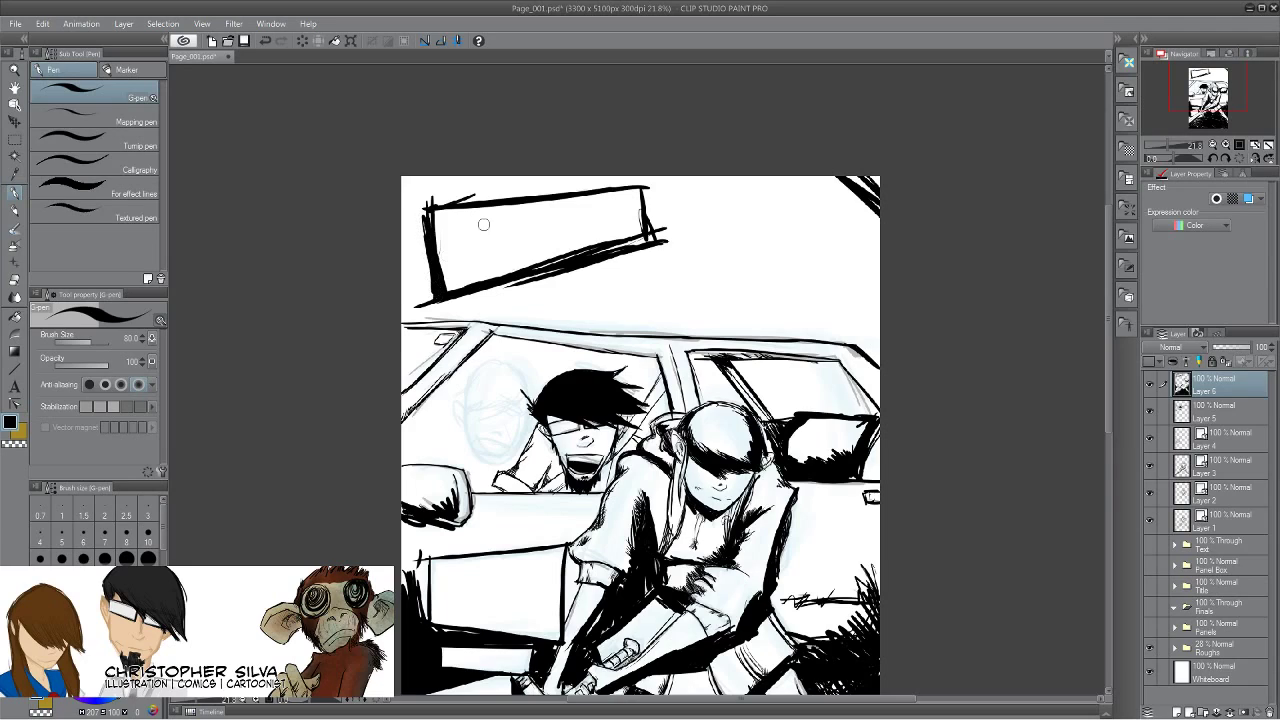
{"action": "left_click_drag", "start_coordinate": [642, 198], "coordinate": [648, 228]}
Add a new layer above the inks and zoom in on the rough face inside the car's front window.
{"action": "left_click_drag", "start_coordinate": [402, 590], "coordinate": [424, 578]}
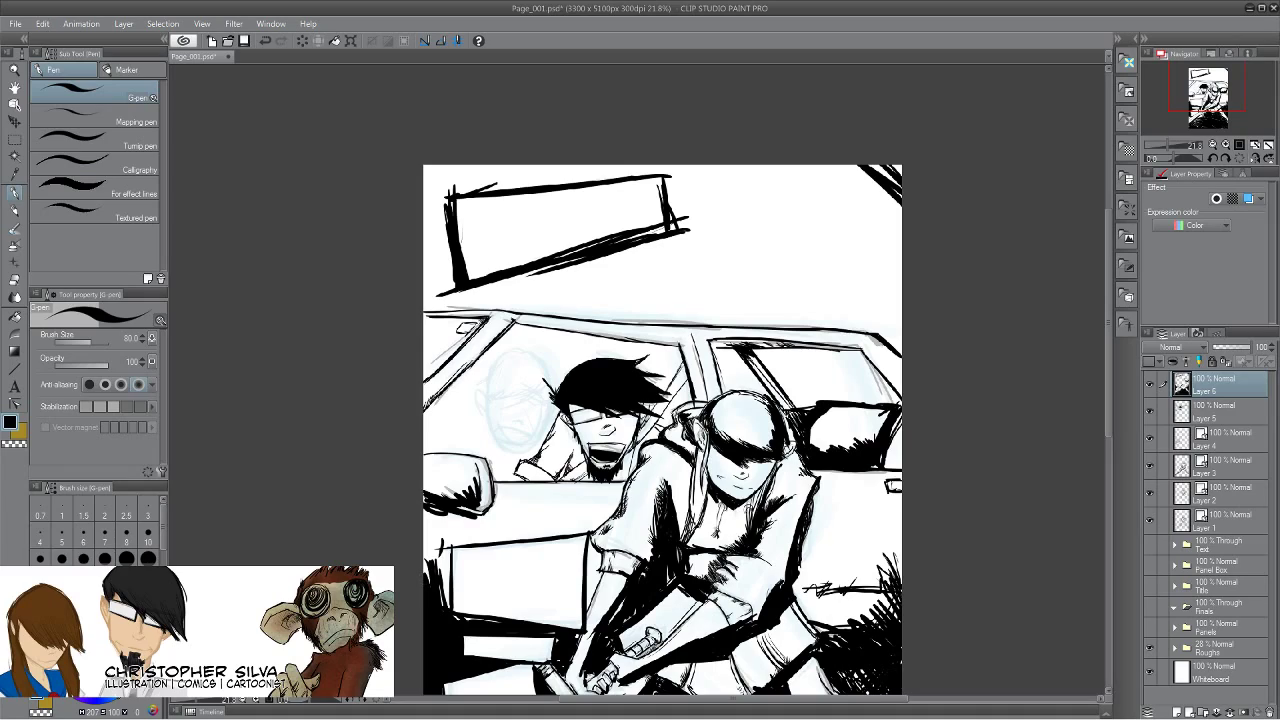
{"action": "left_click", "coordinate": [1177, 710]}
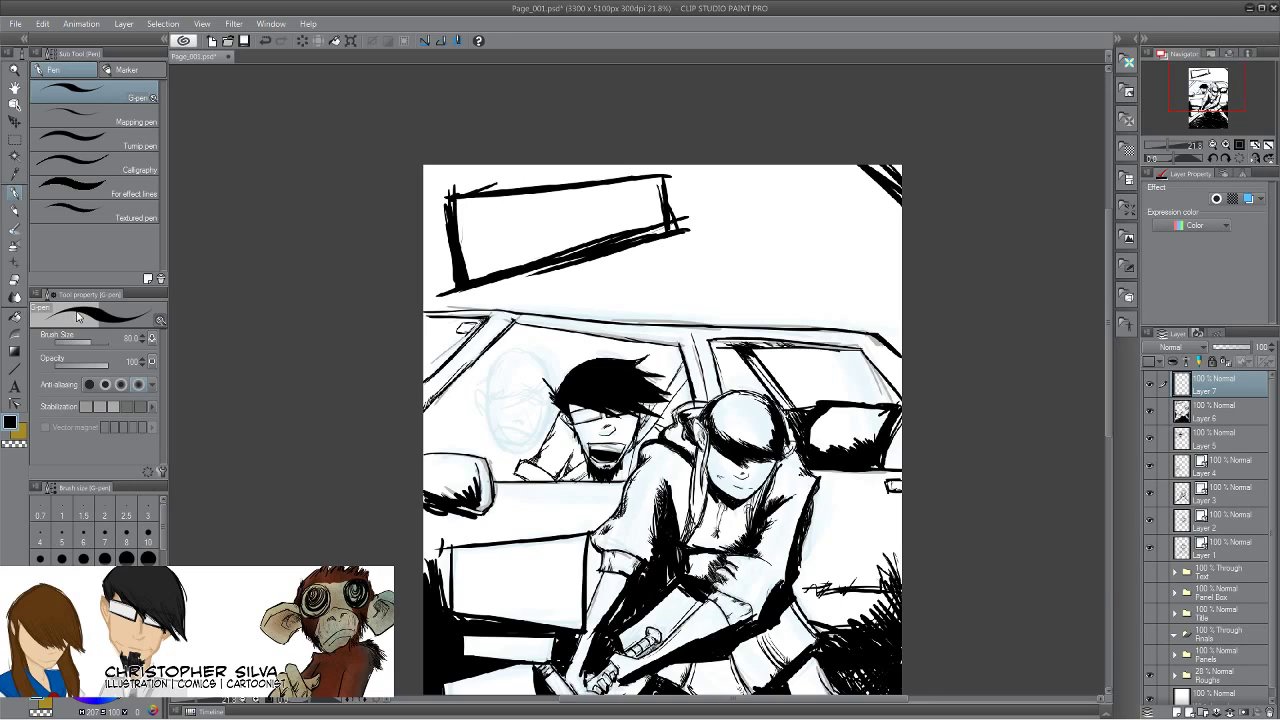
{"action": "left_click", "coordinate": [14, 68]}
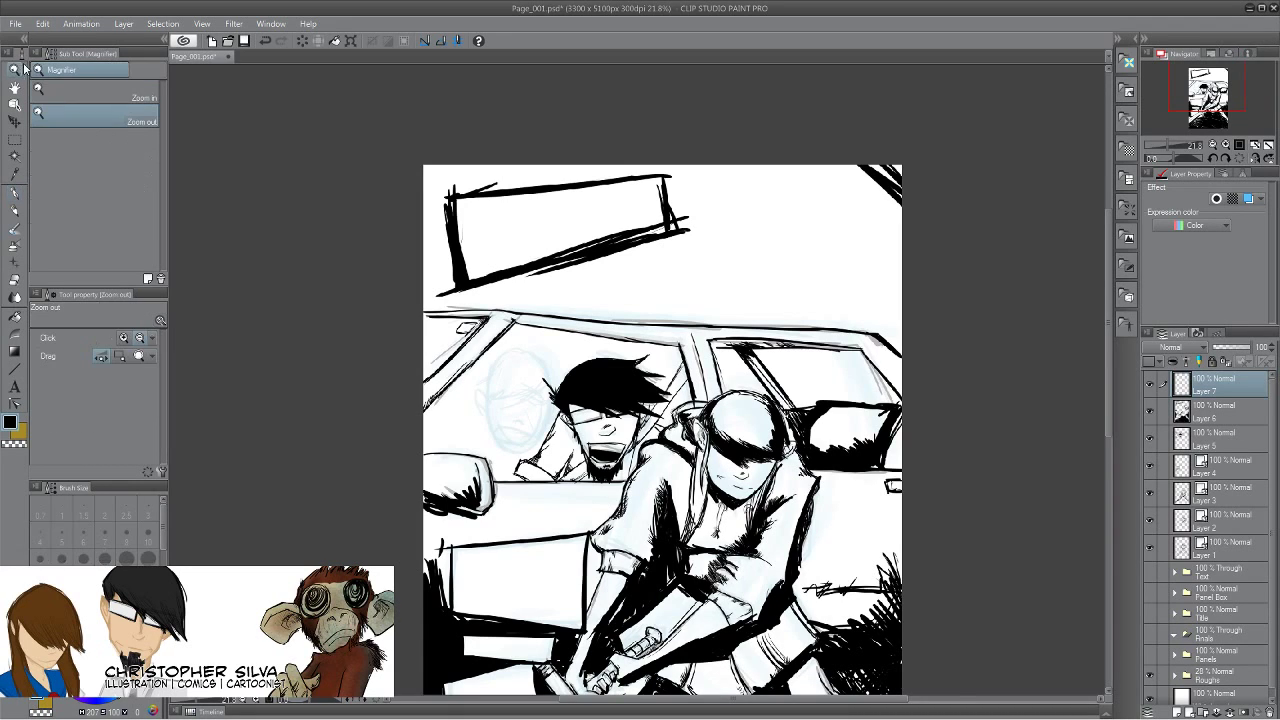
{"action": "scroll", "coordinate": [577, 490], "scroll_direction": "up", "scroll_amount": 1}
{"action": "left_click_drag", "start_coordinate": [577, 490], "coordinate": [640, 503]}
{"action": "mouse_move", "coordinate": [335, 335]}
{"action": "left_mouse_down"}
{"action": "mouse_move", "coordinate": [537, 480]}
{"action": "mouse_move", "coordinate": [689, 665]}
{"action": "mouse_move", "coordinate": [724, 665]}
{"action": "left_mouse_up"}
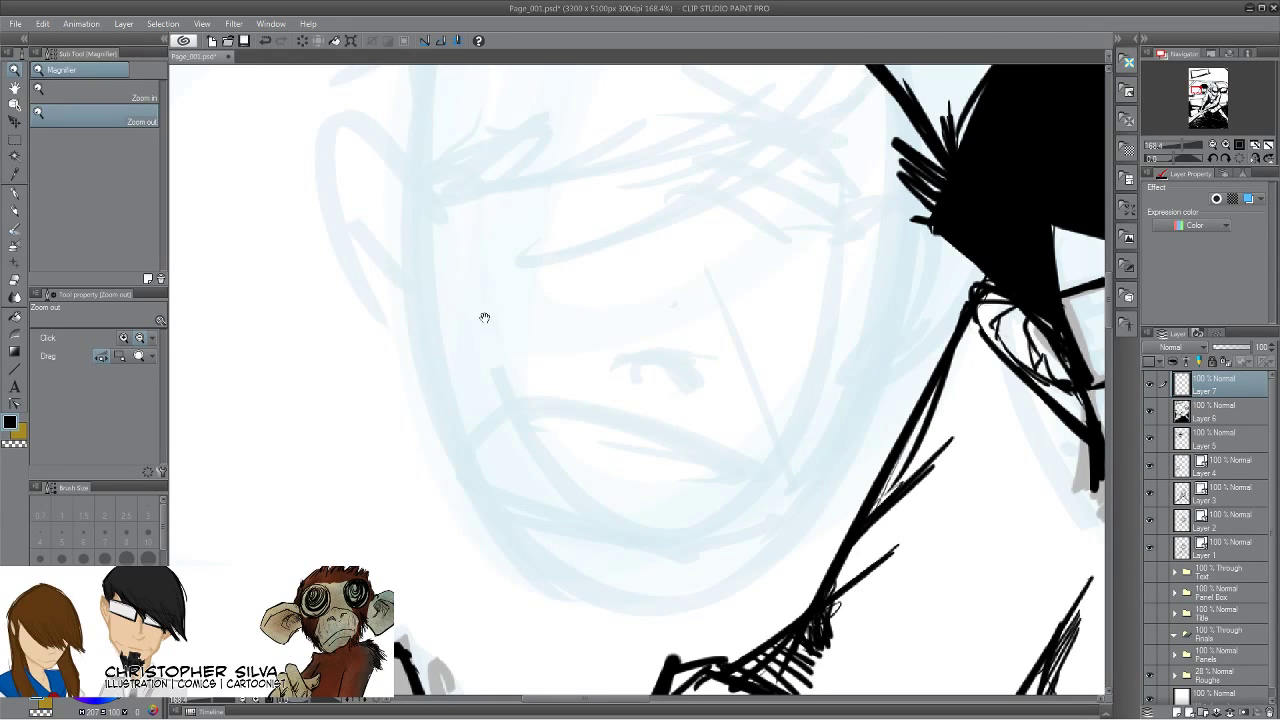
{"action": "left_click_drag", "start_coordinate": [488, 307], "coordinate": [480, 446]}
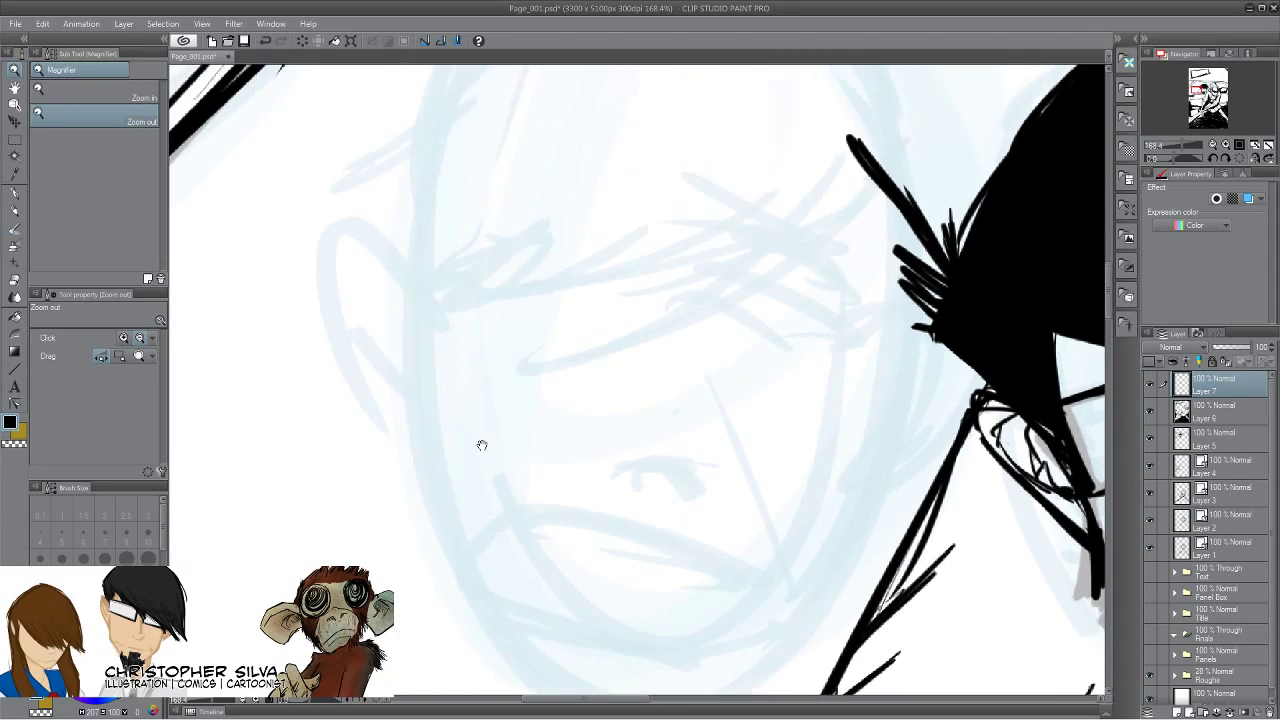
Choose the Rough pencil in light blue and sketch the first guide strokes from the temple toward the eye nearer the black-haired man.
{"action": "left_click", "coordinate": [16, 194]}
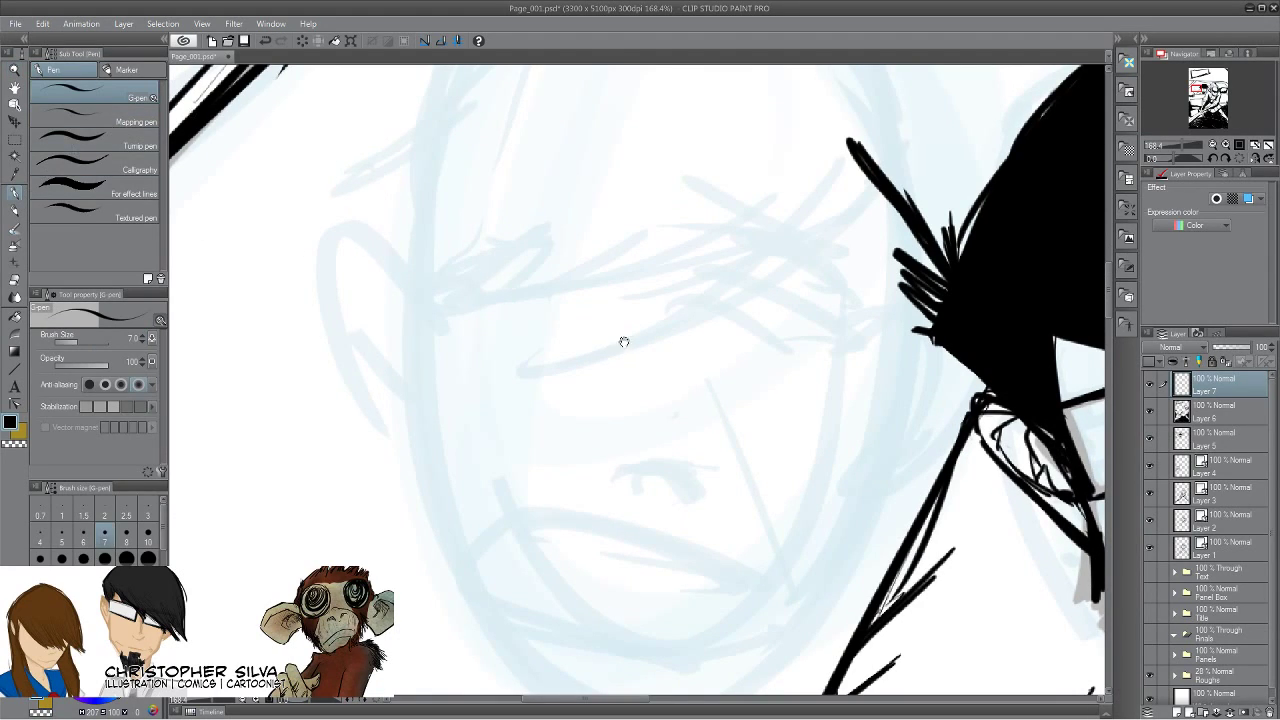
{"action": "left_click_drag", "start_coordinate": [614, 340], "coordinate": [591, 386]}
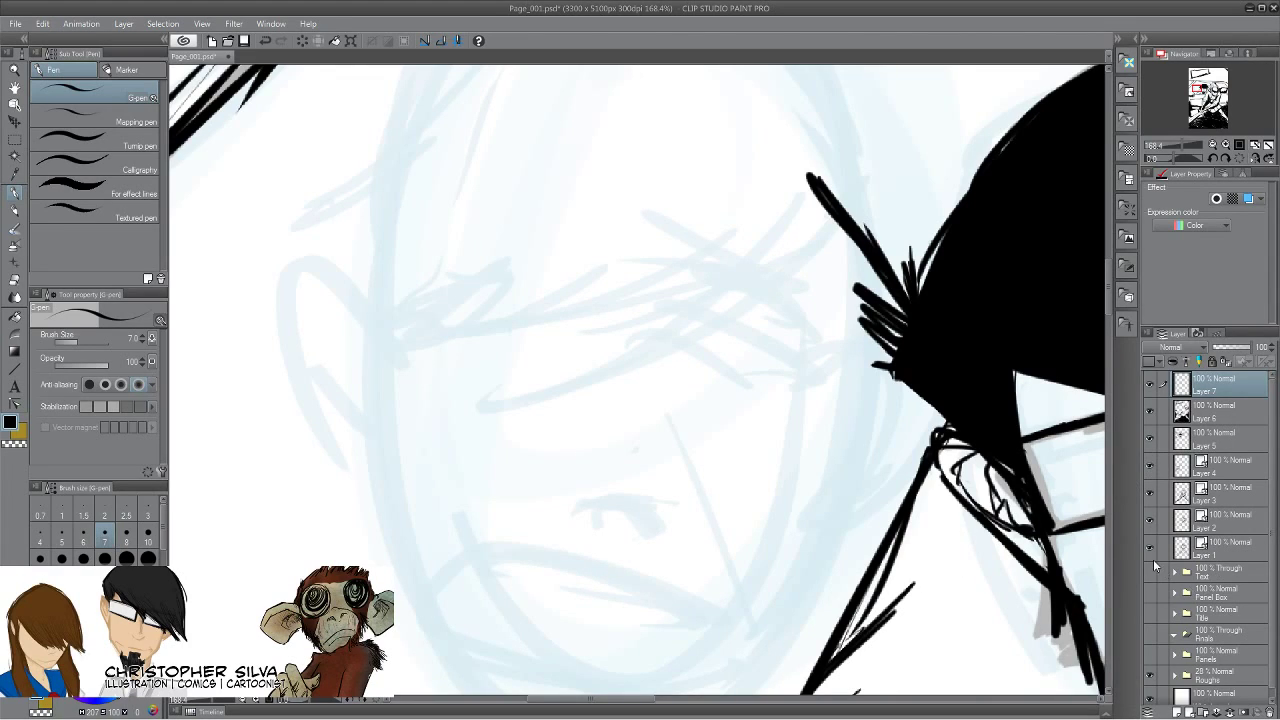
{"action": "left_click", "coordinate": [96, 620]}
{"action": "left_click", "coordinate": [15, 211]}
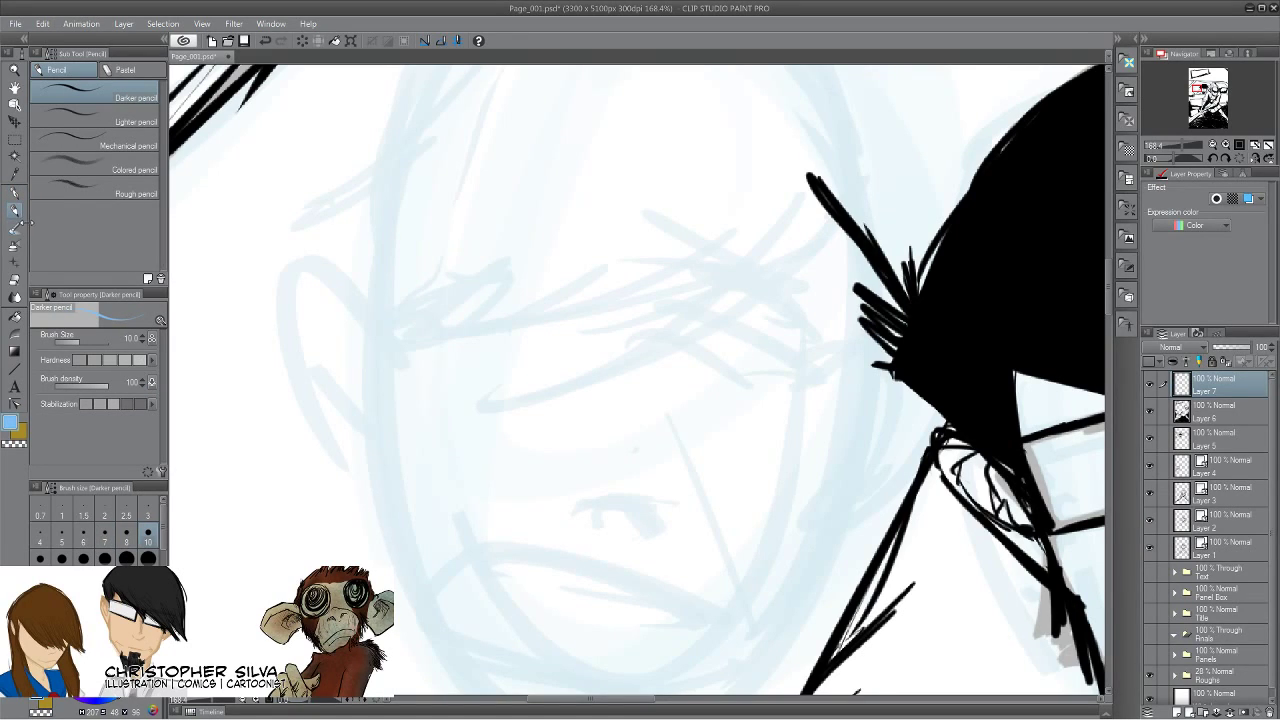
{"action": "left_click", "coordinate": [73, 190]}
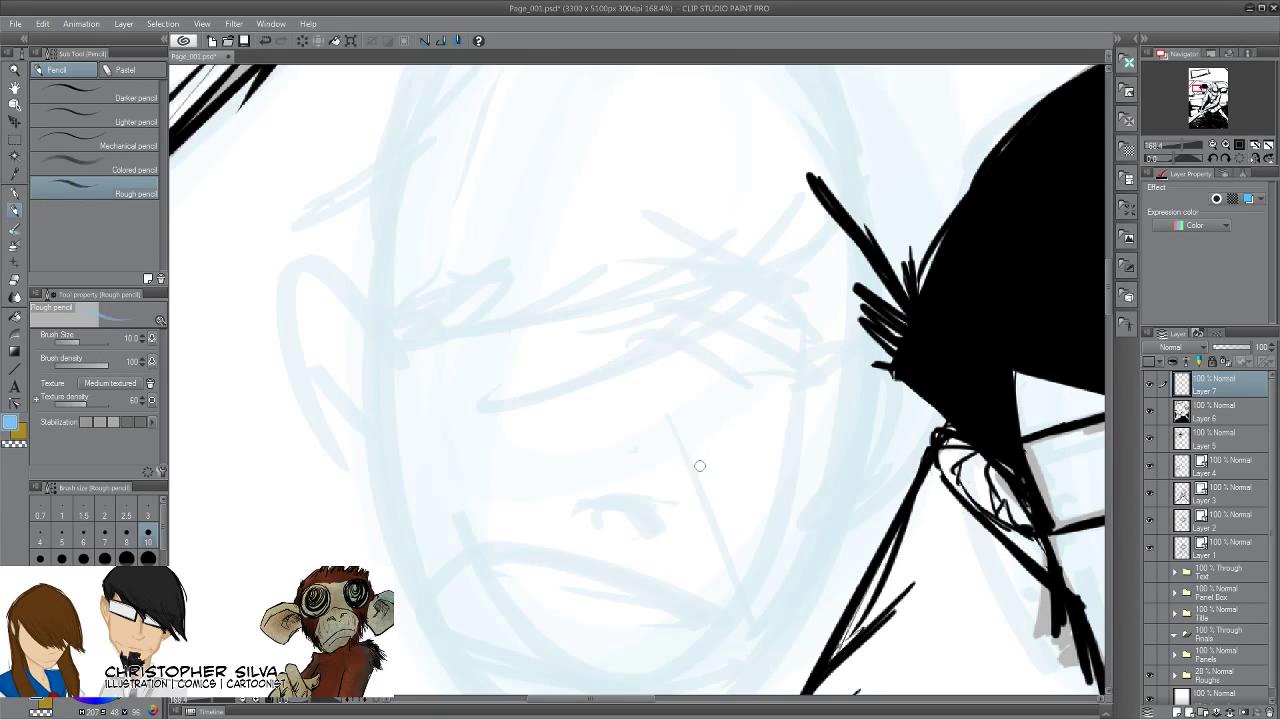
{"action": "mouse_move", "coordinate": [850, 115]}
{"action": "left_mouse_down"}
{"action": "mouse_move", "coordinate": [829, 281]}
{"action": "mouse_move", "coordinate": [870, 135]}
{"action": "mouse_move", "coordinate": [845, 229]}
{"action": "mouse_move", "coordinate": [870, 193]}
{"action": "mouse_move", "coordinate": [782, 294]}
{"action": "left_mouse_up"}
{"action": "left_click_drag", "start_coordinate": [860, 282], "coordinate": [688, 347]}
{"action": "left_click_drag", "start_coordinate": [836, 262], "coordinate": [698, 324]}
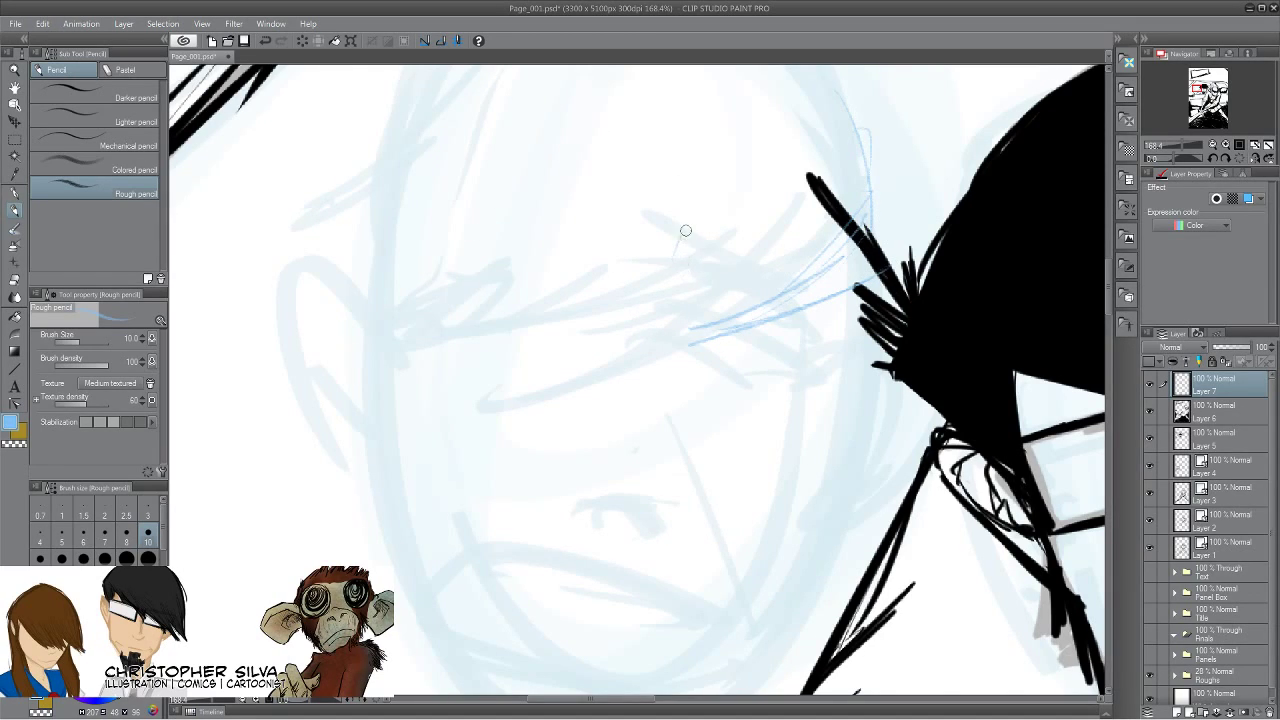
Sketch the eyebrow, upper lid, lower lid line and round iris of the eye nearer the black-haired man.
{"action": "mouse_move", "coordinate": [673, 228]}
{"action": "left_mouse_down"}
{"action": "mouse_move", "coordinate": [816, 262]}
{"action": "mouse_move", "coordinate": [838, 292]}
{"action": "left_mouse_up"}
{"action": "mouse_move", "coordinate": [716, 228]}
{"action": "left_mouse_down"}
{"action": "mouse_move", "coordinate": [844, 298]}
{"action": "mouse_move", "coordinate": [807, 315]}
{"action": "mouse_move", "coordinate": [758, 285]}
{"action": "mouse_move", "coordinate": [677, 266]}
{"action": "mouse_move", "coordinate": [655, 325]}
{"action": "left_mouse_up"}
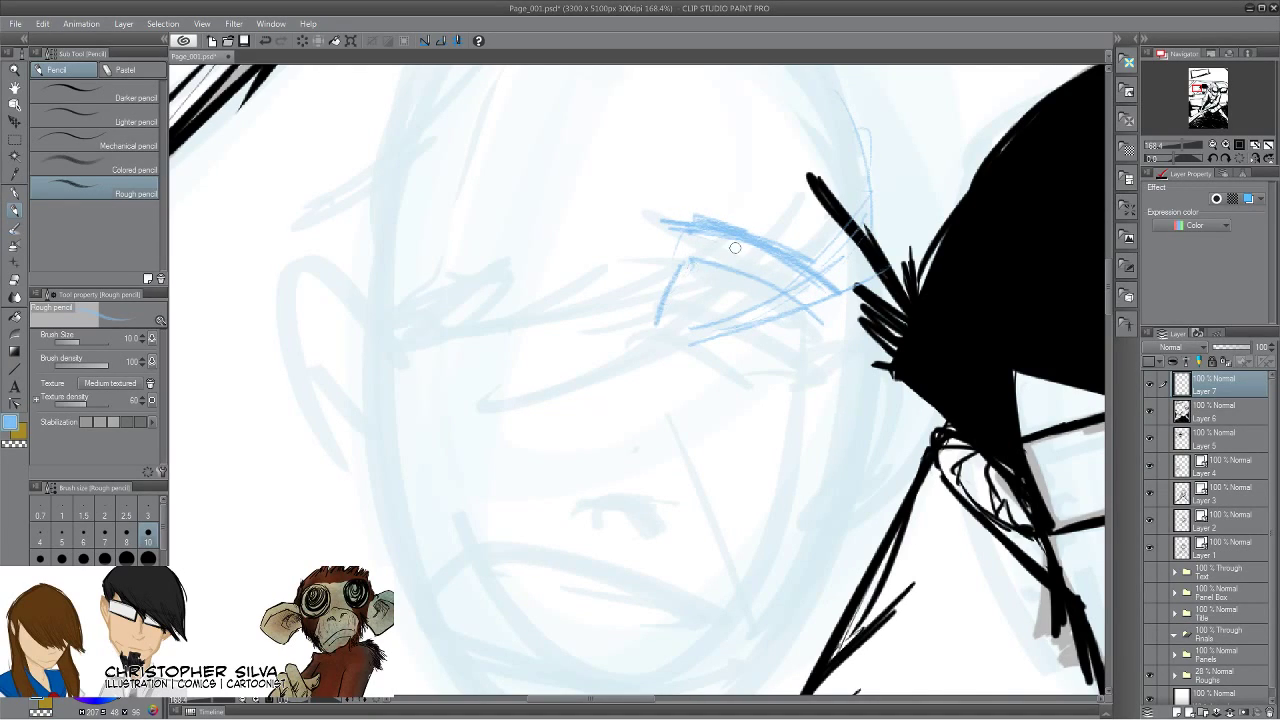
{"action": "mouse_move", "coordinate": [820, 344]}
{"action": "left_mouse_down"}
{"action": "mouse_move", "coordinate": [727, 252]}
{"action": "mouse_move", "coordinate": [663, 310]}
{"action": "mouse_move", "coordinate": [830, 331]}
{"action": "left_mouse_up"}
{"action": "mouse_move", "coordinate": [773, 267]}
{"action": "left_mouse_down"}
{"action": "mouse_move", "coordinate": [823, 338]}
{"action": "mouse_move", "coordinate": [650, 357]}
{"action": "left_mouse_up"}
{"action": "left_click_drag", "start_coordinate": [800, 348], "coordinate": [622, 346]}
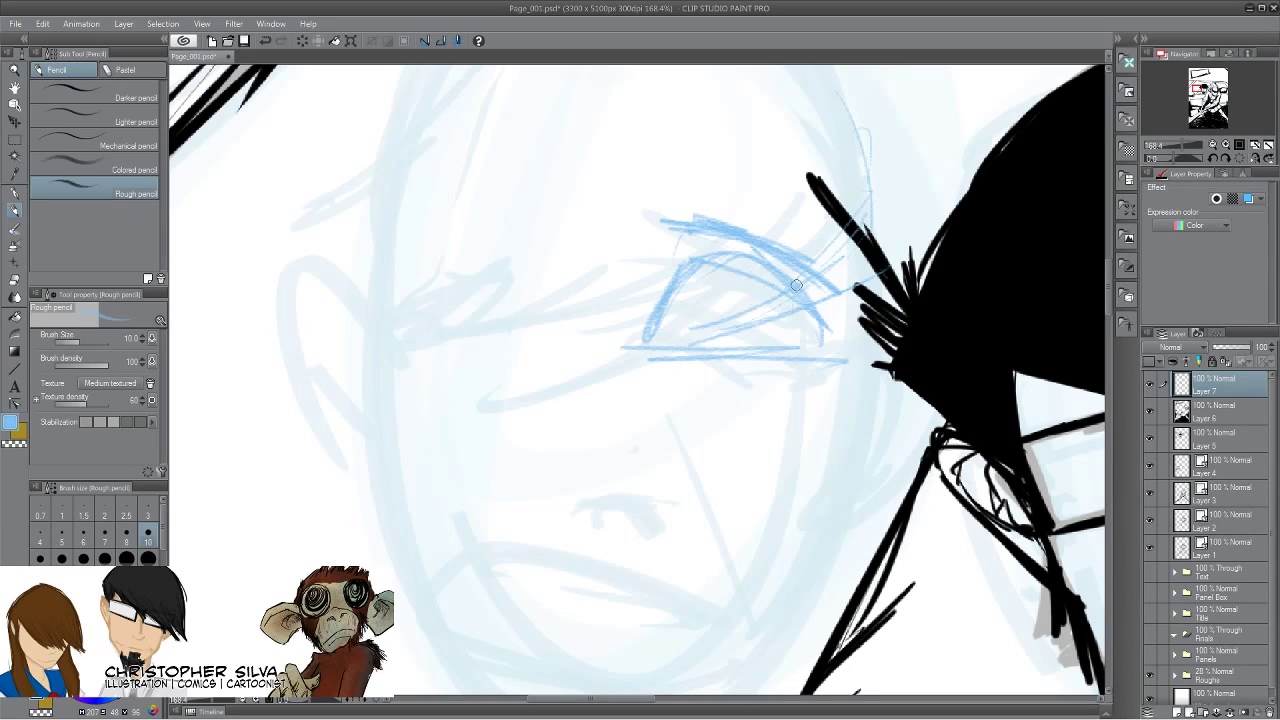
{"action": "mouse_move", "coordinate": [786, 318]}
{"action": "left_mouse_down"}
{"action": "mouse_move", "coordinate": [770, 264]}
{"action": "mouse_move", "coordinate": [762, 344]}
{"action": "mouse_move", "coordinate": [675, 297]}
{"action": "mouse_move", "coordinate": [701, 345]}
{"action": "mouse_move", "coordinate": [763, 261]}
{"action": "mouse_move", "coordinate": [776, 286]}
{"action": "mouse_move", "coordinate": [701, 271]}
{"action": "mouse_move", "coordinate": [733, 266]}
{"action": "left_mouse_up"}
Sketch a small rounded nose over the rough face and restate the inner edge of the eye.
{"action": "mouse_move", "coordinate": [637, 484]}
{"action": "left_mouse_down"}
{"action": "mouse_move", "coordinate": [648, 462]}
{"action": "mouse_move", "coordinate": [554, 482]}
{"action": "left_mouse_up"}
{"action": "mouse_move", "coordinate": [628, 462]}
{"action": "left_mouse_down"}
{"action": "mouse_move", "coordinate": [641, 523]}
{"action": "mouse_move", "coordinate": [653, 497]}
{"action": "mouse_move", "coordinate": [620, 511]}
{"action": "mouse_move", "coordinate": [643, 497]}
{"action": "mouse_move", "coordinate": [602, 507]}
{"action": "mouse_move", "coordinate": [558, 492]}
{"action": "mouse_move", "coordinate": [593, 492]}
{"action": "mouse_move", "coordinate": [633, 457]}
{"action": "mouse_move", "coordinate": [598, 449]}
{"action": "left_mouse_up"}
{"action": "left_click_drag", "start_coordinate": [664, 259], "coordinate": [622, 360]}
{"action": "left_click_drag", "start_coordinate": [668, 248], "coordinate": [630, 323]}
Sketch both sides of the jaw tapering down to a narrow chin.
{"action": "mouse_move", "coordinate": [546, 545]}
{"action": "left_mouse_down"}
{"action": "mouse_move", "coordinate": [520, 403]}
{"action": "mouse_move", "coordinate": [524, 413]}
{"action": "left_mouse_up"}
{"action": "left_click_drag", "start_coordinate": [852, 237], "coordinate": [736, 542]}
{"action": "left_click_drag", "start_coordinate": [835, 292], "coordinate": [748, 534]}
{"action": "mouse_move", "coordinate": [758, 528]}
{"action": "left_mouse_down"}
{"action": "mouse_move", "coordinate": [637, 615]}
{"action": "mouse_move", "coordinate": [616, 612]}
{"action": "left_mouse_up"}
{"action": "mouse_move", "coordinate": [327, 217]}
{"action": "left_mouse_down"}
{"action": "mouse_move", "coordinate": [472, 541]}
{"action": "mouse_move", "coordinate": [531, 605]}
{"action": "left_mouse_up"}
{"action": "mouse_move", "coordinate": [391, 404]}
{"action": "left_mouse_down"}
{"action": "mouse_move", "coordinate": [404, 443]}
{"action": "mouse_move", "coordinate": [625, 620]}
{"action": "left_mouse_up"}
{"action": "left_click_drag", "start_coordinate": [686, 584], "coordinate": [614, 597]}
Sketch the slanted open mouth with its upper lip, corners, lower lip and inner lines.
{"action": "mouse_move", "coordinate": [448, 420]}
{"action": "left_mouse_down"}
{"action": "mouse_move", "coordinate": [426, 460]}
{"action": "mouse_move", "coordinate": [652, 458]}
{"action": "left_mouse_up"}
{"action": "mouse_move", "coordinate": [466, 414]}
{"action": "left_mouse_down"}
{"action": "mouse_move", "coordinate": [712, 494]}
{"action": "mouse_move", "coordinate": [704, 522]}
{"action": "mouse_move", "coordinate": [525, 524]}
{"action": "mouse_move", "coordinate": [430, 505]}
{"action": "left_mouse_up"}
{"action": "mouse_move", "coordinate": [556, 465]}
{"action": "left_mouse_down"}
{"action": "mouse_move", "coordinate": [667, 478]}
{"action": "mouse_move", "coordinate": [596, 494]}
{"action": "left_mouse_up"}
{"action": "mouse_move", "coordinate": [433, 477]}
{"action": "left_mouse_down"}
{"action": "mouse_move", "coordinate": [432, 456]}
{"action": "mouse_move", "coordinate": [508, 518]}
{"action": "left_mouse_up"}
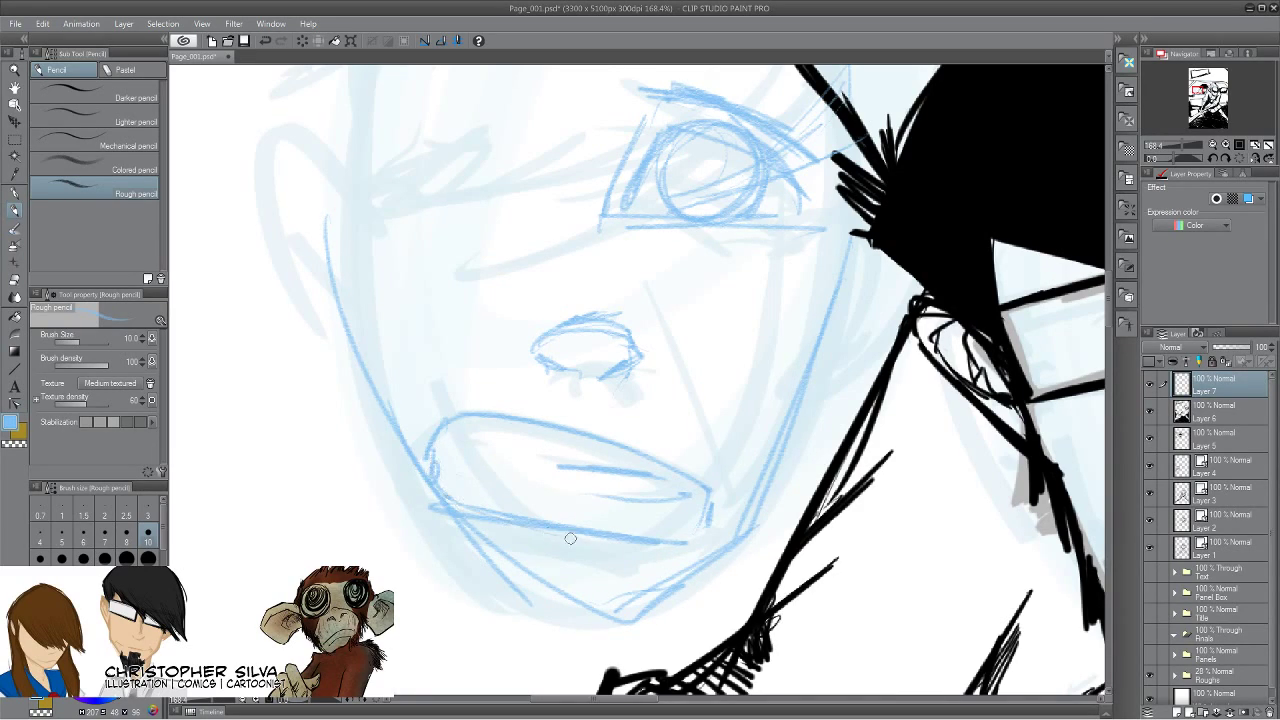
{"action": "mouse_move", "coordinate": [701, 495]}
{"action": "left_mouse_down"}
{"action": "mouse_move", "coordinate": [478, 493]}
{"action": "mouse_move", "coordinate": [428, 472]}
{"action": "mouse_move", "coordinate": [682, 500]}
{"action": "left_mouse_up"}
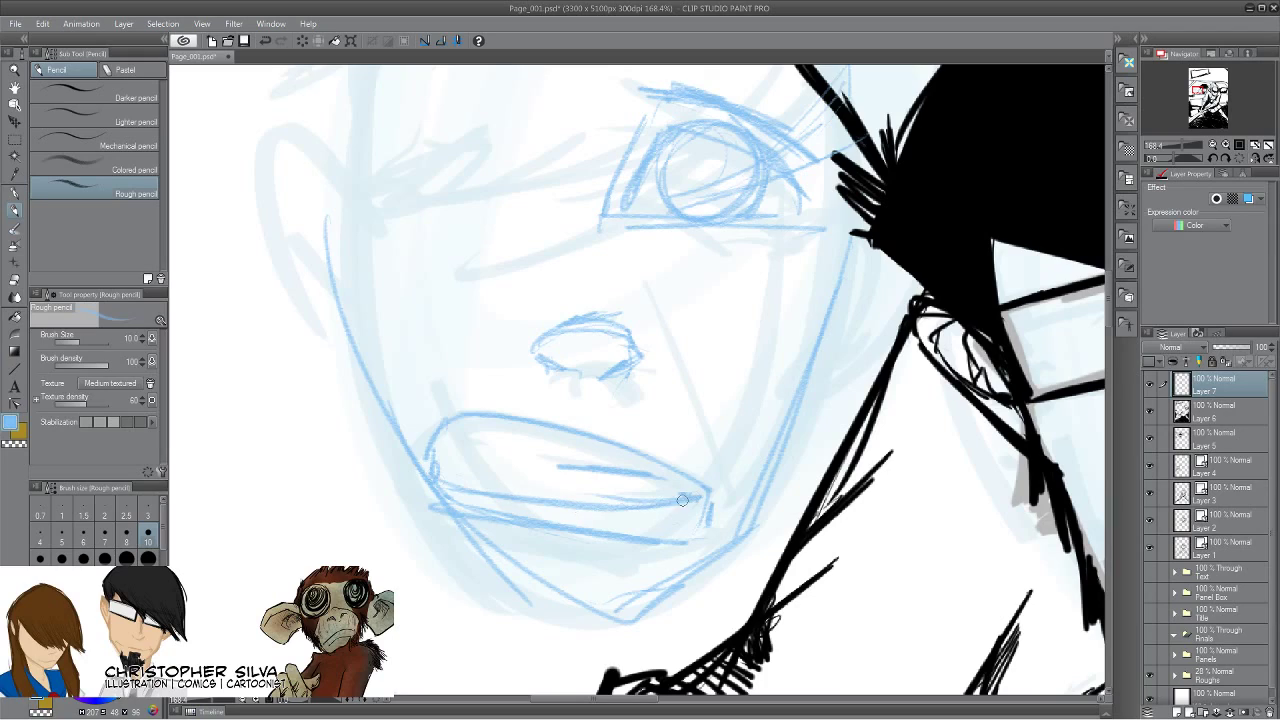
{"action": "mouse_move", "coordinate": [603, 469]}
{"action": "left_mouse_down"}
{"action": "mouse_move", "coordinate": [448, 456]}
{"action": "mouse_move", "coordinate": [623, 471]}
{"action": "mouse_move", "coordinate": [451, 450]}
{"action": "mouse_move", "coordinate": [709, 500]}
{"action": "mouse_move", "coordinate": [483, 458]}
{"action": "mouse_move", "coordinate": [502, 470]}
{"action": "mouse_move", "coordinate": [470, 469]}
{"action": "mouse_move", "coordinate": [471, 490]}
{"action": "mouse_move", "coordinate": [682, 515]}
{"action": "left_mouse_up"}
Reinforce the jaw, chin and both cheek contours with additional blue strokes.
{"action": "mouse_move", "coordinate": [394, 424]}
{"action": "left_mouse_down"}
{"action": "mouse_move", "coordinate": [477, 560]}
{"action": "mouse_move", "coordinate": [650, 600]}
{"action": "left_mouse_up"}
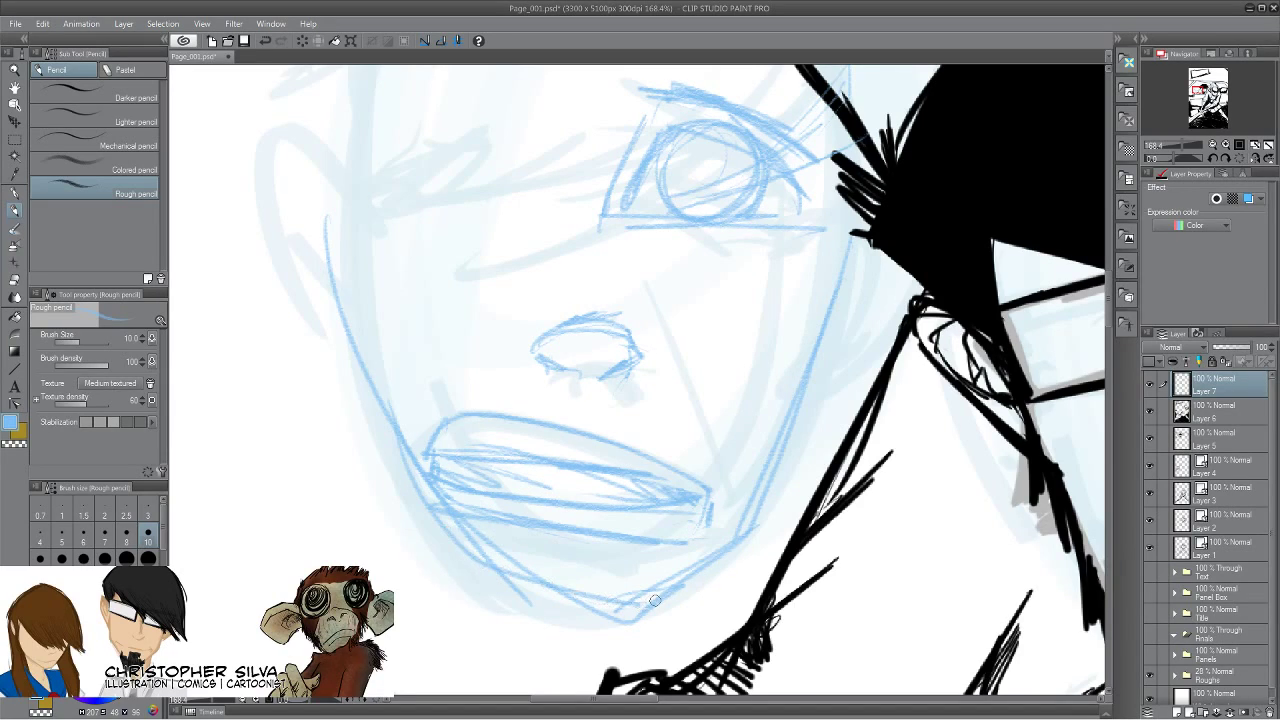
{"action": "mouse_move", "coordinate": [790, 436]}
{"action": "left_mouse_down"}
{"action": "mouse_move", "coordinate": [706, 548]}
{"action": "mouse_move", "coordinate": [666, 575]}
{"action": "mouse_move", "coordinate": [467, 587]}
{"action": "left_mouse_up"}
{"action": "left_click_drag", "start_coordinate": [326, 225], "coordinate": [512, 632]}
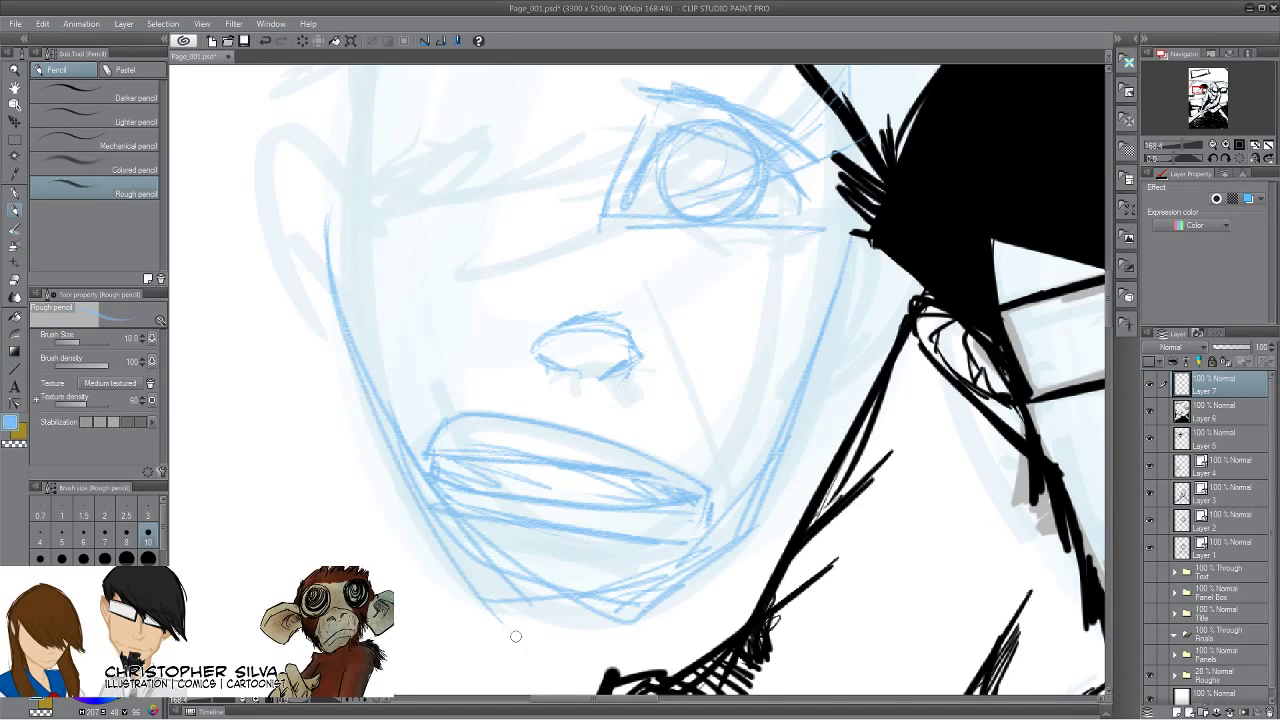
{"action": "left_click_drag", "start_coordinate": [357, 160], "coordinate": [350, 563]}
{"action": "left_click_drag", "start_coordinate": [338, 450], "coordinate": [332, 566]}
{"action": "left_click_drag", "start_coordinate": [860, 212], "coordinate": [796, 531]}
{"action": "left_click_drag", "start_coordinate": [855, 268], "coordinate": [811, 508]}
Sketch the second eye with its raised eyebrow, lids and round iris, matching the first eye.
{"action": "mouse_move", "coordinate": [447, 445]}
{"action": "left_mouse_down"}
{"action": "mouse_move", "coordinate": [551, 566]}
{"action": "mouse_move", "coordinate": [612, 613]}
{"action": "left_mouse_up"}
{"action": "left_click_drag", "start_coordinate": [717, 225], "coordinate": [560, 288]}
{"action": "mouse_move", "coordinate": [708, 270]}
{"action": "left_mouse_down"}
{"action": "mouse_move", "coordinate": [722, 375]}
{"action": "mouse_move", "coordinate": [542, 334]}
{"action": "left_mouse_up"}
{"action": "left_click_drag", "start_coordinate": [728, 378], "coordinate": [532, 372]}
{"action": "left_click_drag", "start_coordinate": [688, 284], "coordinate": [652, 376]}
{"action": "mouse_move", "coordinate": [692, 288]}
{"action": "left_mouse_down"}
{"action": "mouse_move", "coordinate": [662, 374]}
{"action": "mouse_move", "coordinate": [708, 348]}
{"action": "left_mouse_up"}
{"action": "mouse_move", "coordinate": [690, 266]}
{"action": "left_mouse_down"}
{"action": "mouse_move", "coordinate": [704, 372]}
{"action": "mouse_move", "coordinate": [599, 310]}
{"action": "mouse_move", "coordinate": [610, 374]}
{"action": "left_mouse_up"}
{"action": "mouse_move", "coordinate": [626, 274]}
{"action": "left_mouse_down"}
{"action": "mouse_move", "coordinate": [651, 300]}
{"action": "mouse_move", "coordinate": [617, 337]}
{"action": "mouse_move", "coordinate": [688, 300]}
{"action": "left_mouse_up"}
Sketch the top of the head and layered hair strokes down the side nearer the black-haired man.
{"action": "left_click_drag", "start_coordinate": [588, 300], "coordinate": [446, 435]}
{"action": "left_click_drag", "start_coordinate": [585, 109], "coordinate": [884, 204]}
{"action": "left_click_drag", "start_coordinate": [900, 345], "coordinate": [843, 176]}
{"action": "left_click_drag", "start_coordinate": [822, 133], "coordinate": [849, 383]}
{"action": "mouse_move", "coordinate": [844, 453]}
{"action": "left_mouse_down"}
{"action": "mouse_move", "coordinate": [873, 396]}
{"action": "mouse_move", "coordinate": [906, 366]}
{"action": "left_mouse_up"}
{"action": "left_click_drag", "start_coordinate": [804, 468], "coordinate": [890, 404]}
{"action": "left_click_drag", "start_coordinate": [919, 294], "coordinate": [870, 454]}
{"action": "left_click_drag", "start_coordinate": [864, 463], "coordinate": [898, 418]}
{"action": "mouse_move", "coordinate": [918, 330]}
{"action": "left_mouse_down"}
{"action": "mouse_move", "coordinate": [852, 150]}
{"action": "mouse_move", "coordinate": [922, 390]}
{"action": "left_mouse_up"}
{"action": "left_click_drag", "start_coordinate": [795, 150], "coordinate": [916, 360]}
{"action": "mouse_move", "coordinate": [900, 300]}
{"action": "left_mouse_down"}
{"action": "mouse_move", "coordinate": [740, 140]}
{"action": "mouse_move", "coordinate": [930, 404]}
{"action": "left_mouse_up"}
Sketch the opposite side of the skull and hair and outline the ear beneath it.
{"action": "mouse_move", "coordinate": [786, 156]}
{"action": "left_mouse_down"}
{"action": "mouse_move", "coordinate": [614, 127]}
{"action": "mouse_move", "coordinate": [396, 187]}
{"action": "left_mouse_up"}
{"action": "mouse_move", "coordinate": [522, 156]}
{"action": "left_mouse_down"}
{"action": "mouse_move", "coordinate": [469, 183]}
{"action": "mouse_move", "coordinate": [352, 362]}
{"action": "left_mouse_up"}
{"action": "mouse_move", "coordinate": [438, 166]}
{"action": "left_mouse_down"}
{"action": "mouse_move", "coordinate": [420, 185]}
{"action": "mouse_move", "coordinate": [350, 464]}
{"action": "left_mouse_up"}
{"action": "left_click_drag", "start_coordinate": [352, 300], "coordinate": [343, 457]}
{"action": "mouse_move", "coordinate": [386, 556]}
{"action": "left_mouse_down"}
{"action": "mouse_move", "coordinate": [416, 368]}
{"action": "mouse_move", "coordinate": [400, 340]}
{"action": "mouse_move", "coordinate": [325, 390]}
{"action": "mouse_move", "coordinate": [370, 466]}
{"action": "mouse_move", "coordinate": [413, 487]}
{"action": "left_mouse_up"}
{"action": "left_click_drag", "start_coordinate": [349, 313], "coordinate": [411, 378]}
Outline the ear nearer the black-haired man, drawing it over his inked hair.
{"action": "mouse_move", "coordinate": [590, 462]}
{"action": "left_mouse_down"}
{"action": "mouse_move", "coordinate": [437, 423]}
{"action": "mouse_move", "coordinate": [438, 436]}
{"action": "left_mouse_up"}
{"action": "left_click_drag", "start_coordinate": [835, 244], "coordinate": [803, 263]}
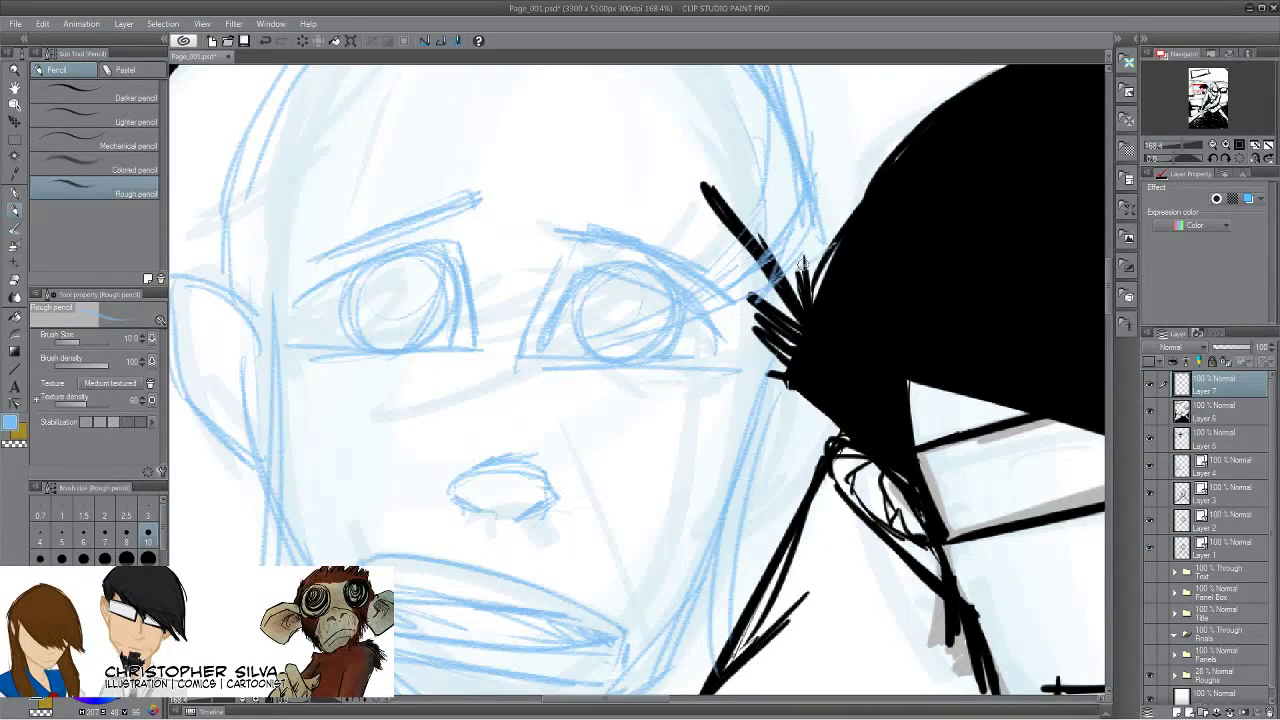
{"action": "left_click_drag", "start_coordinate": [826, 410], "coordinate": [760, 464]}
{"action": "mouse_move", "coordinate": [838, 232]}
{"action": "left_mouse_down"}
{"action": "mouse_move", "coordinate": [849, 342]}
{"action": "mouse_move", "coordinate": [770, 448]}
{"action": "left_mouse_up"}
{"action": "left_click_drag", "start_coordinate": [838, 396], "coordinate": [768, 453]}
{"action": "mouse_move", "coordinate": [842, 237]}
{"action": "left_mouse_down"}
{"action": "mouse_move", "coordinate": [820, 403]}
{"action": "mouse_move", "coordinate": [762, 462]}
{"action": "left_mouse_up"}
Add shaded pupils and round highlights to both eyes and darken the corners of the lids.
{"action": "left_click_drag", "start_coordinate": [587, 517], "coordinate": [575, 531]}
{"action": "mouse_move", "coordinate": [711, 353]}
{"action": "left_mouse_down"}
{"action": "mouse_move", "coordinate": [716, 370]}
{"action": "mouse_move", "coordinate": [756, 369]}
{"action": "mouse_move", "coordinate": [720, 356]}
{"action": "mouse_move", "coordinate": [728, 332]}
{"action": "mouse_move", "coordinate": [563, 297]}
{"action": "mouse_move", "coordinate": [600, 290]}
{"action": "mouse_move", "coordinate": [619, 357]}
{"action": "left_mouse_up"}
{"action": "mouse_move", "coordinate": [631, 308]}
{"action": "left_mouse_down"}
{"action": "mouse_move", "coordinate": [625, 355]}
{"action": "mouse_move", "coordinate": [598, 346]}
{"action": "mouse_move", "coordinate": [632, 338]}
{"action": "mouse_move", "coordinate": [601, 339]}
{"action": "left_mouse_up"}
{"action": "mouse_move", "coordinate": [403, 352]}
{"action": "left_mouse_down"}
{"action": "mouse_move", "coordinate": [446, 403]}
{"action": "mouse_move", "coordinate": [526, 418]}
{"action": "left_mouse_up"}
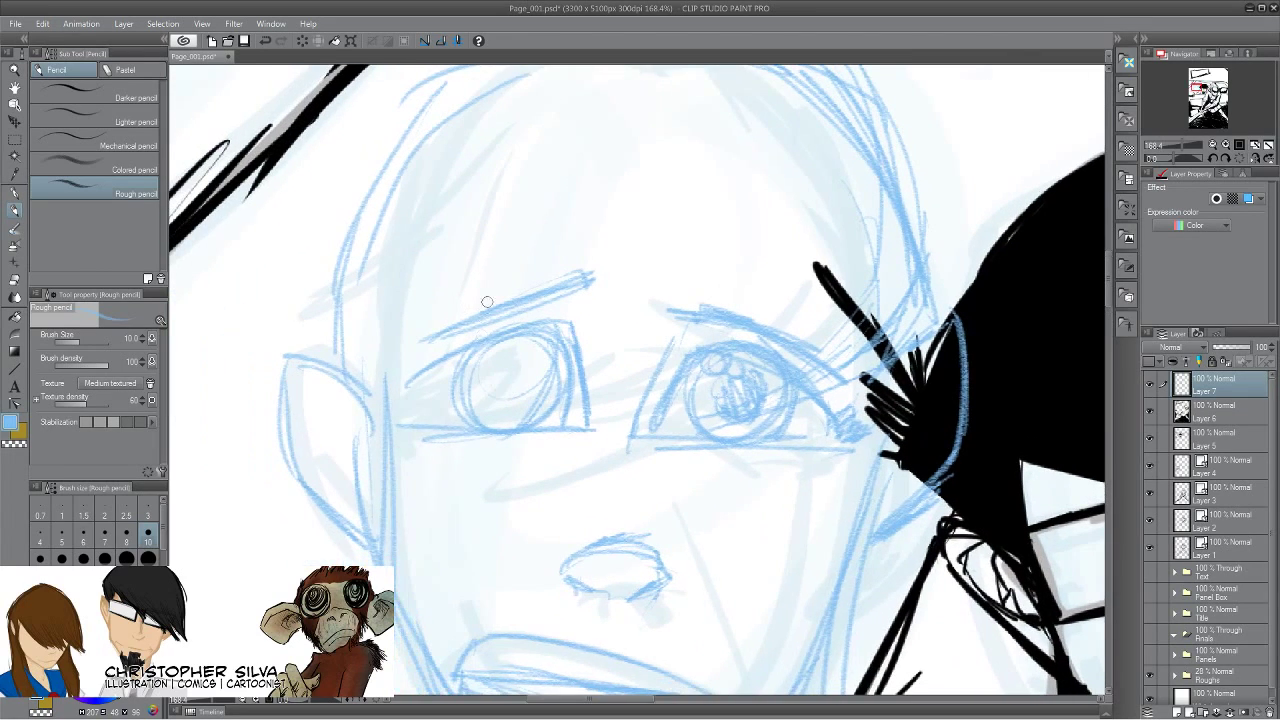
{"action": "mouse_move", "coordinate": [506, 352]}
{"action": "left_mouse_down"}
{"action": "mouse_move", "coordinate": [492, 374]}
{"action": "mouse_move", "coordinate": [532, 400]}
{"action": "mouse_move", "coordinate": [528, 368]}
{"action": "mouse_move", "coordinate": [540, 372]}
{"action": "mouse_move", "coordinate": [531, 400]}
{"action": "mouse_move", "coordinate": [505, 400]}
{"action": "mouse_move", "coordinate": [538, 385]}
{"action": "mouse_move", "coordinate": [515, 395]}
{"action": "mouse_move", "coordinate": [533, 357]}
{"action": "mouse_move", "coordinate": [560, 362]}
{"action": "mouse_move", "coordinate": [545, 390]}
{"action": "mouse_move", "coordinate": [528, 350]}
{"action": "mouse_move", "coordinate": [462, 410]}
{"action": "mouse_move", "coordinate": [500, 428]}
{"action": "mouse_move", "coordinate": [548, 412]}
{"action": "mouse_move", "coordinate": [519, 426]}
{"action": "left_mouse_up"}
{"action": "mouse_move", "coordinate": [539, 321]}
{"action": "left_mouse_down"}
{"action": "mouse_move", "coordinate": [592, 420]}
{"action": "mouse_move", "coordinate": [596, 410]}
{"action": "mouse_move", "coordinate": [591, 436]}
{"action": "left_mouse_up"}
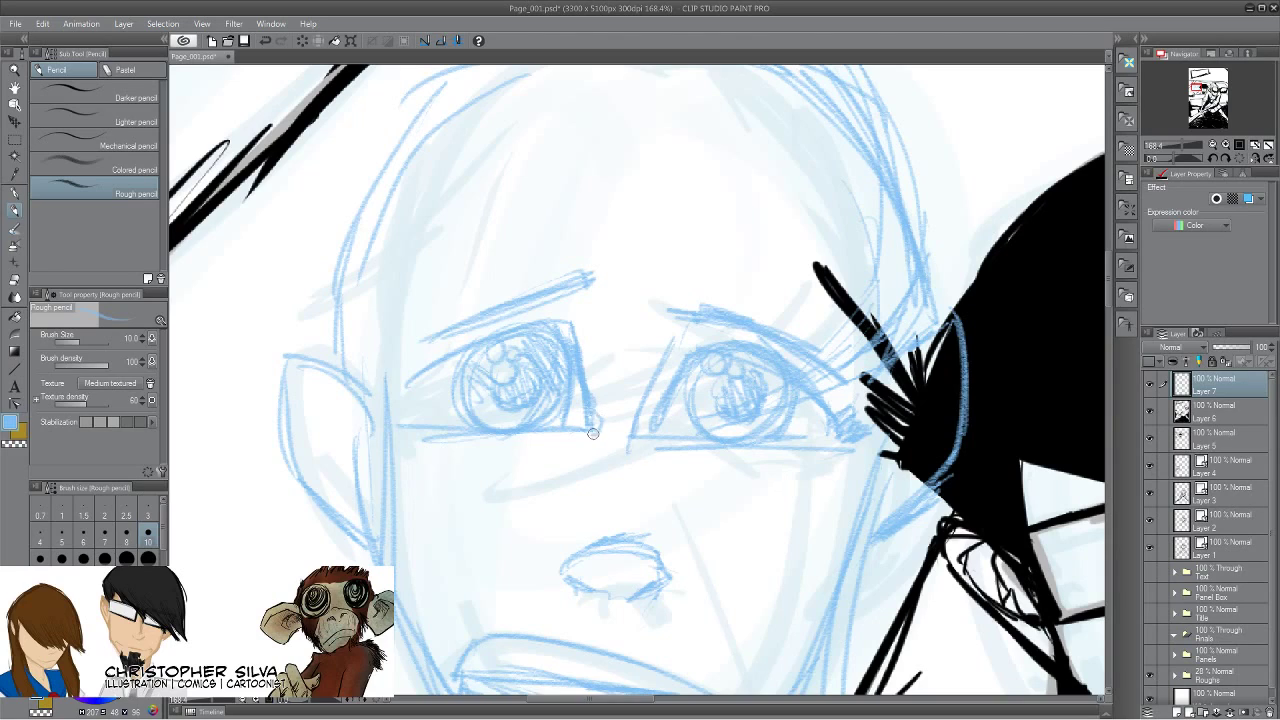
{"action": "left_click_drag", "start_coordinate": [672, 350], "coordinate": [634, 452]}
Sketch a jagged fringe of hair across the forehead just above both eyes.
{"action": "scroll", "coordinate": [666, 369], "scroll_direction": "up", "scroll_amount": 3}
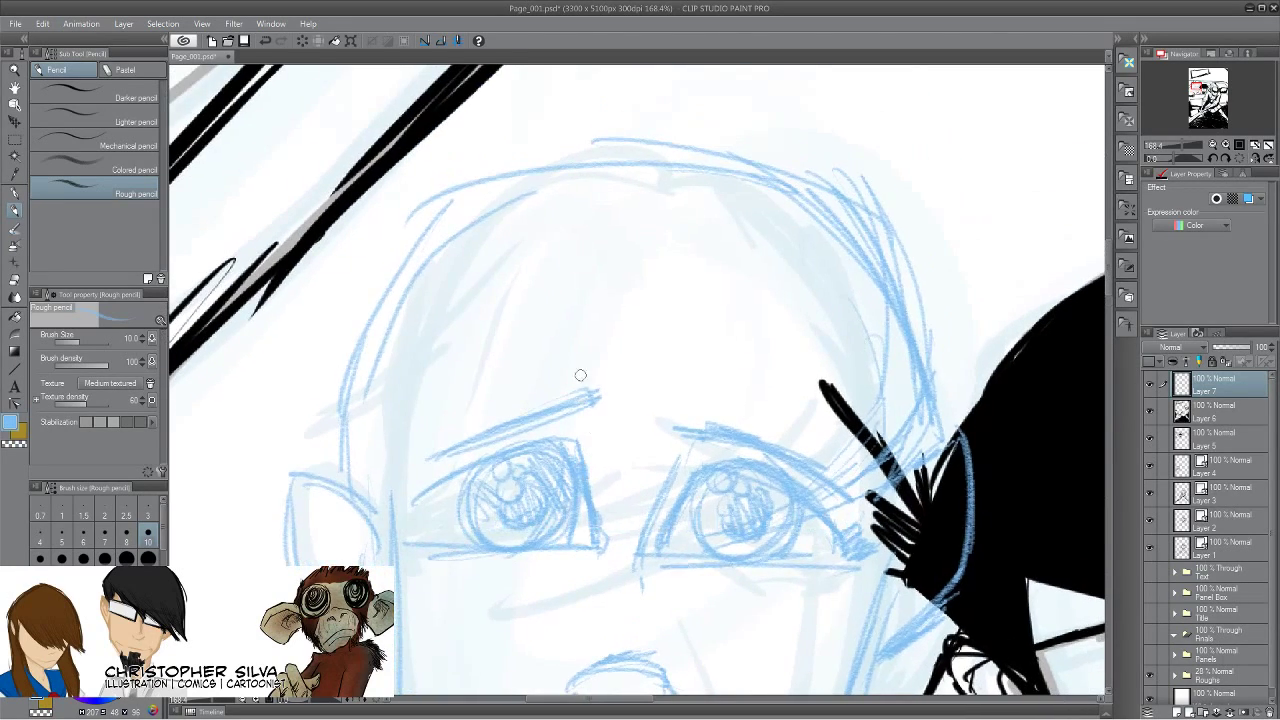
{"action": "mouse_move", "coordinate": [634, 461]}
{"action": "left_mouse_down"}
{"action": "mouse_move", "coordinate": [531, 426]}
{"action": "mouse_move", "coordinate": [28, 384]}
{"action": "left_mouse_up"}
{"action": "mouse_move", "coordinate": [726, 569]}
{"action": "left_mouse_down"}
{"action": "mouse_move", "coordinate": [349, 263]}
{"action": "mouse_move", "coordinate": [225, 225]}
{"action": "left_mouse_up"}
{"action": "mouse_move", "coordinate": [597, 442]}
{"action": "left_mouse_down"}
{"action": "mouse_move", "coordinate": [561, 420]}
{"action": "mouse_move", "coordinate": [304, 391]}
{"action": "mouse_move", "coordinate": [647, 434]}
{"action": "mouse_move", "coordinate": [632, 467]}
{"action": "mouse_move", "coordinate": [500, 366]}
{"action": "mouse_move", "coordinate": [843, 541]}
{"action": "left_mouse_up"}
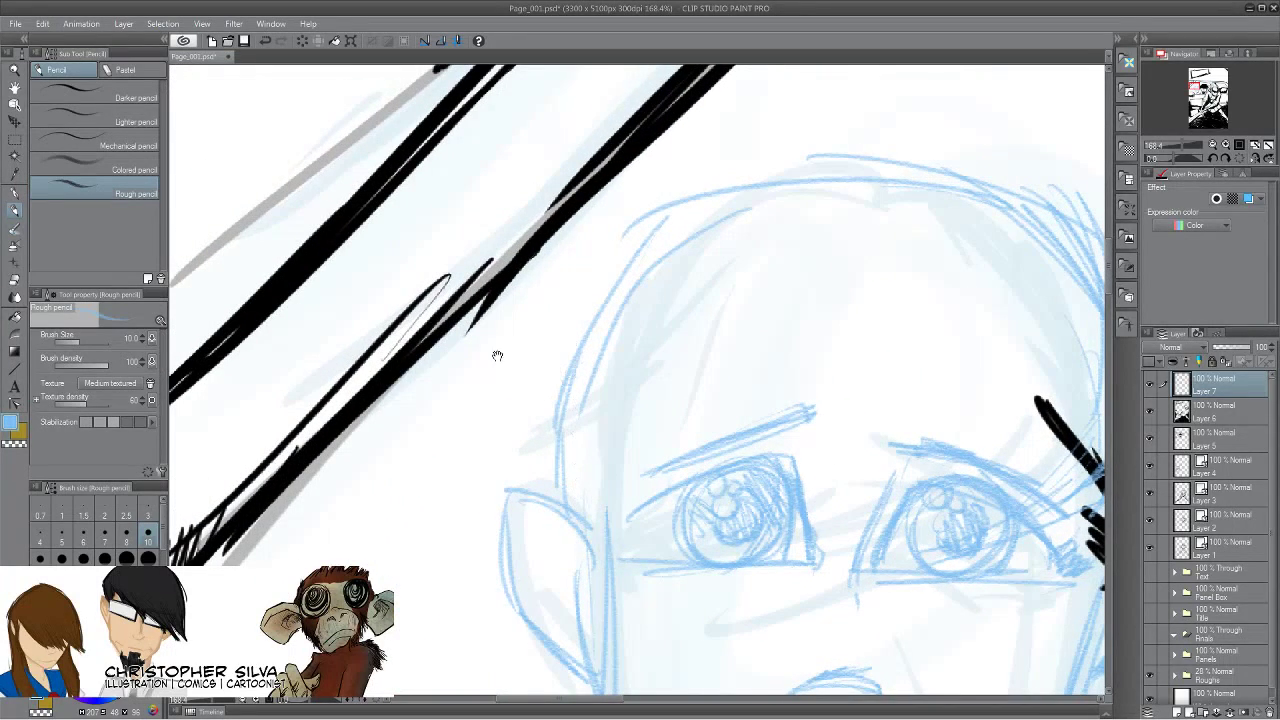
{"action": "mouse_move", "coordinate": [682, 459]}
{"action": "left_mouse_down"}
{"action": "mouse_move", "coordinate": [517, 430]}
{"action": "mouse_move", "coordinate": [501, 481]}
{"action": "left_mouse_up"}
{"action": "mouse_move", "coordinate": [940, 404]}
{"action": "left_mouse_down"}
{"action": "mouse_move", "coordinate": [804, 488]}
{"action": "mouse_move", "coordinate": [722, 506]}
{"action": "mouse_move", "coordinate": [742, 446]}
{"action": "mouse_move", "coordinate": [626, 488]}
{"action": "mouse_move", "coordinate": [590, 450]}
{"action": "mouse_move", "coordinate": [631, 403]}
{"action": "mouse_move", "coordinate": [472, 500]}
{"action": "mouse_move", "coordinate": [420, 478]}
{"action": "mouse_move", "coordinate": [398, 522]}
{"action": "mouse_move", "coordinate": [440, 486]}
{"action": "mouse_move", "coordinate": [421, 486]}
{"action": "left_mouse_up"}
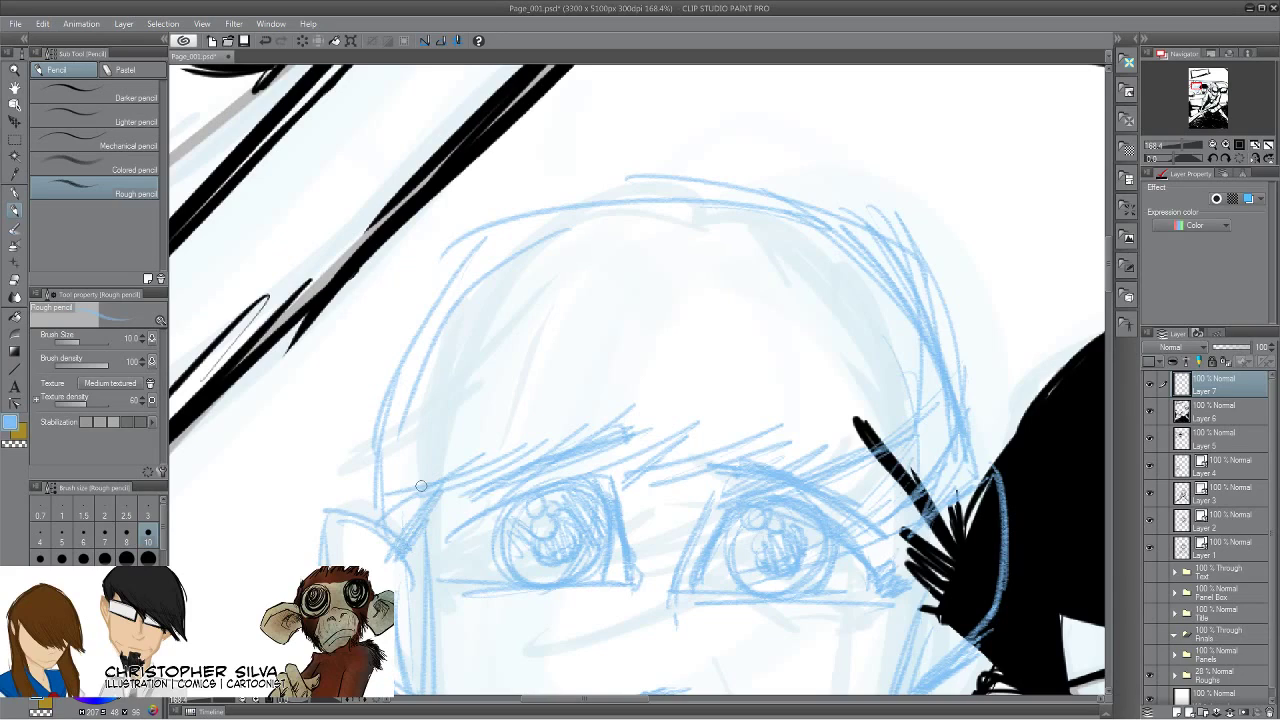
Build up the hair outline around the crown and down the side to the ear.
{"action": "mouse_move", "coordinate": [498, 201]}
{"action": "left_mouse_down"}
{"action": "mouse_move", "coordinate": [340, 470]}
{"action": "mouse_move", "coordinate": [380, 530]}
{"action": "mouse_move", "coordinate": [345, 505]}
{"action": "mouse_move", "coordinate": [484, 223]}
{"action": "mouse_move", "coordinate": [669, 187]}
{"action": "mouse_move", "coordinate": [940, 300]}
{"action": "mouse_move", "coordinate": [856, 207]}
{"action": "mouse_move", "coordinate": [1015, 385]}
{"action": "mouse_move", "coordinate": [980, 485]}
{"action": "left_mouse_up"}
{"action": "mouse_move", "coordinate": [494, 195]}
{"action": "left_mouse_down"}
{"action": "mouse_move", "coordinate": [525, 190]}
{"action": "mouse_move", "coordinate": [462, 190]}
{"action": "mouse_move", "coordinate": [450, 240]}
{"action": "mouse_move", "coordinate": [428, 252]}
{"action": "left_mouse_up"}
{"action": "mouse_move", "coordinate": [441, 572]}
{"action": "left_mouse_down"}
{"action": "mouse_move", "coordinate": [366, 263]}
{"action": "mouse_move", "coordinate": [337, 409]}
{"action": "mouse_move", "coordinate": [383, 466]}
{"action": "left_mouse_up"}
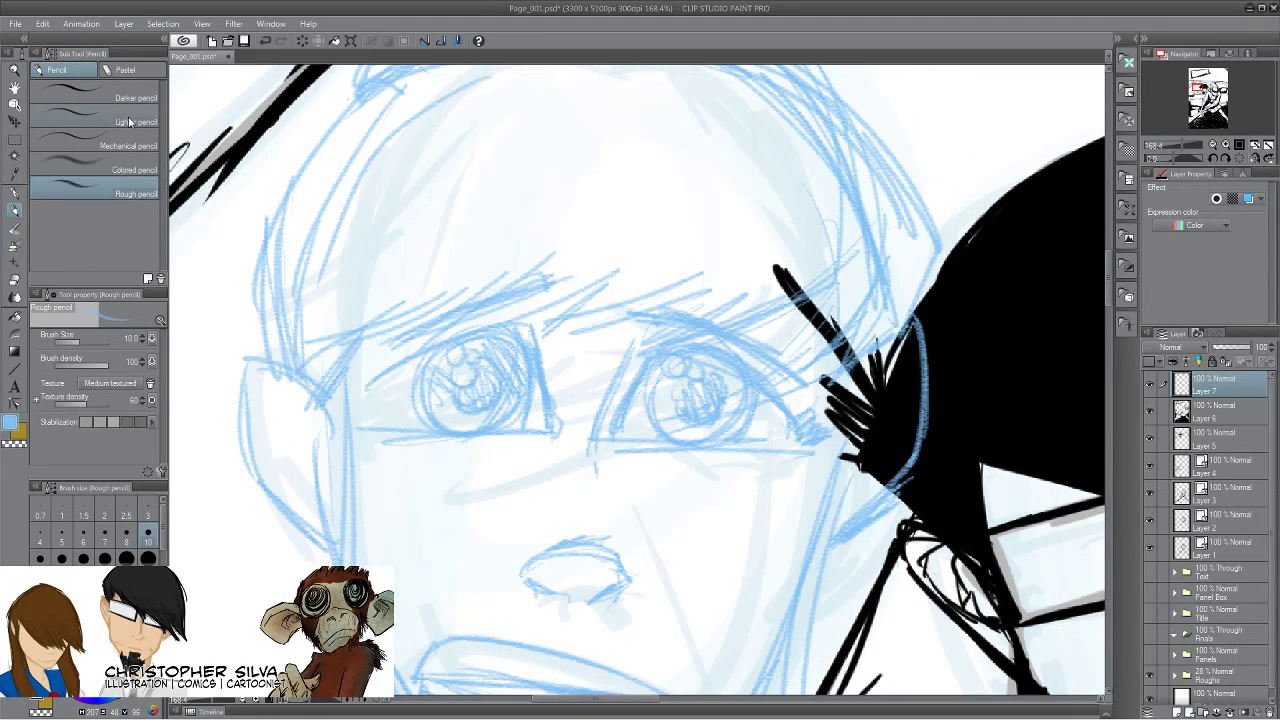
Lasso the eye nearer the black-haired man, scale it down to 88 percent and shift it slightly outward and down.
{"action": "left_click", "coordinate": [15, 142]}
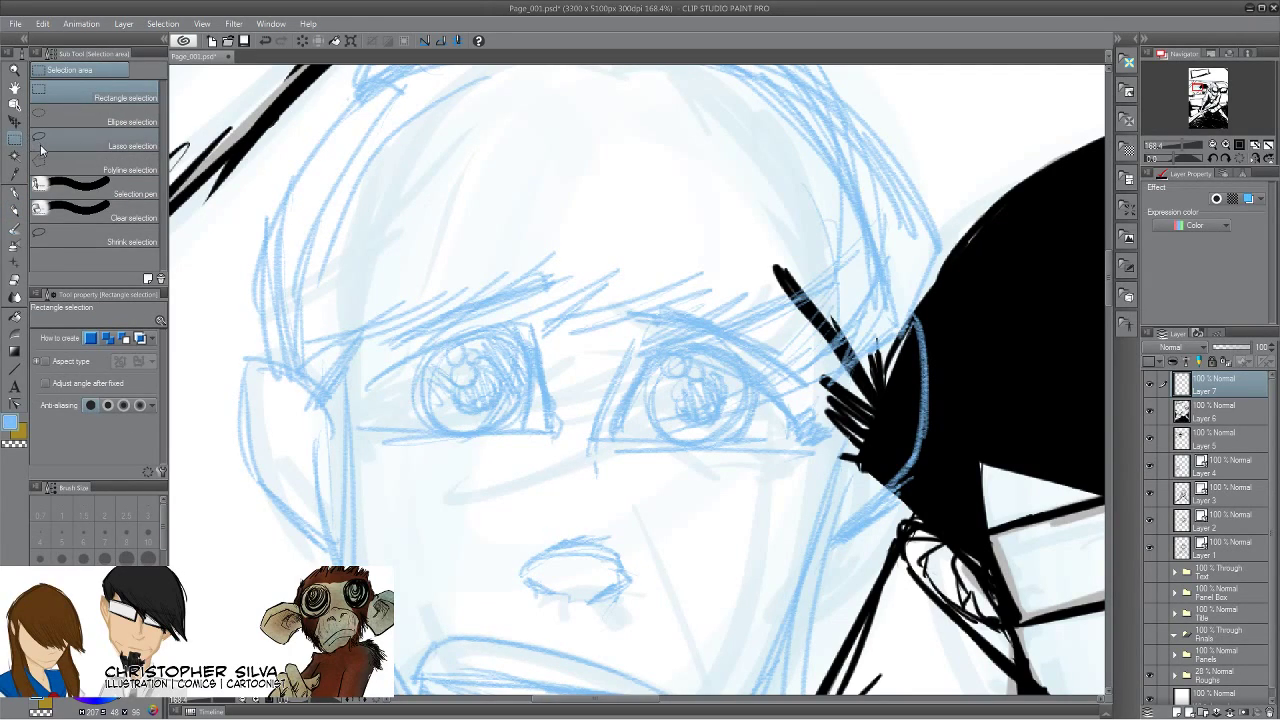
{"action": "left_click", "coordinate": [42, 142]}
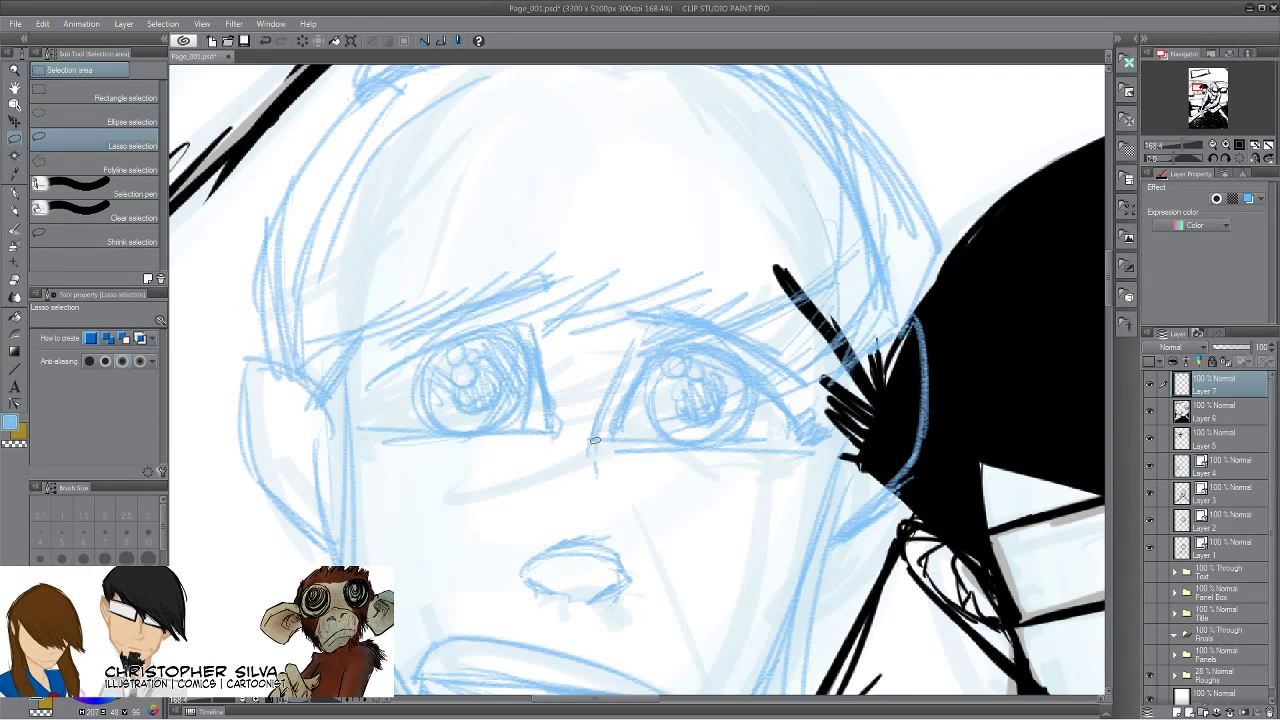
{"action": "left_click_drag", "start_coordinate": [600, 376], "coordinate": [598, 380]}
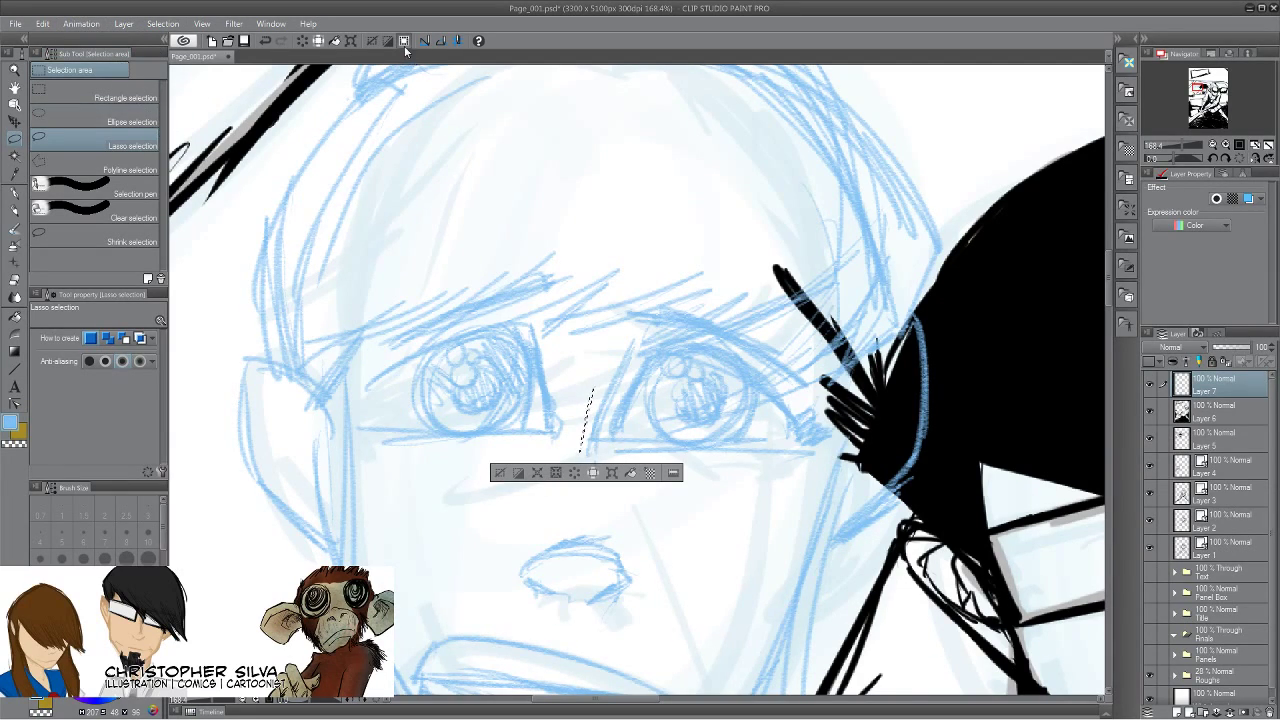
{"action": "mouse_move", "coordinate": [596, 472]}
{"action": "left_mouse_down"}
{"action": "mouse_move", "coordinate": [592, 450]}
{"action": "mouse_move", "coordinate": [583, 460]}
{"action": "left_mouse_up"}
{"action": "left_click", "coordinate": [611, 456]}
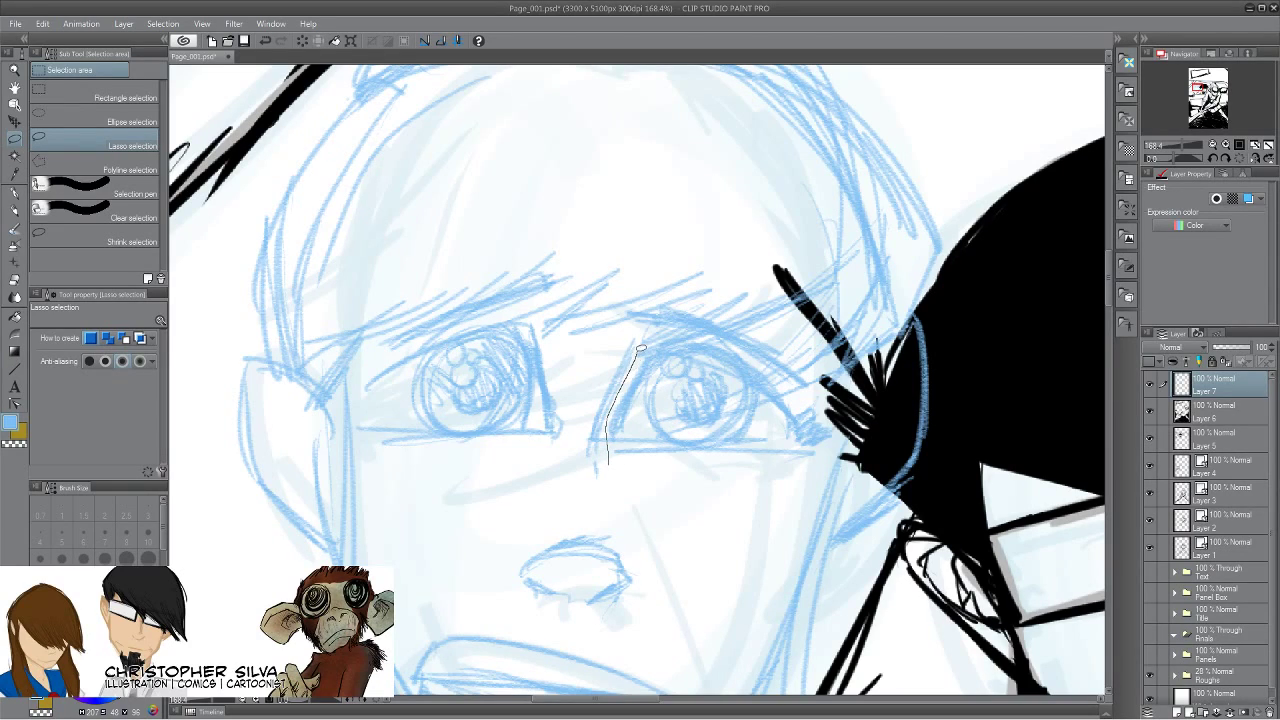
{"action": "left_click_drag", "start_coordinate": [662, 327], "coordinate": [789, 370]}
{"action": "left_click_drag", "start_coordinate": [837, 417], "coordinate": [771, 492]}
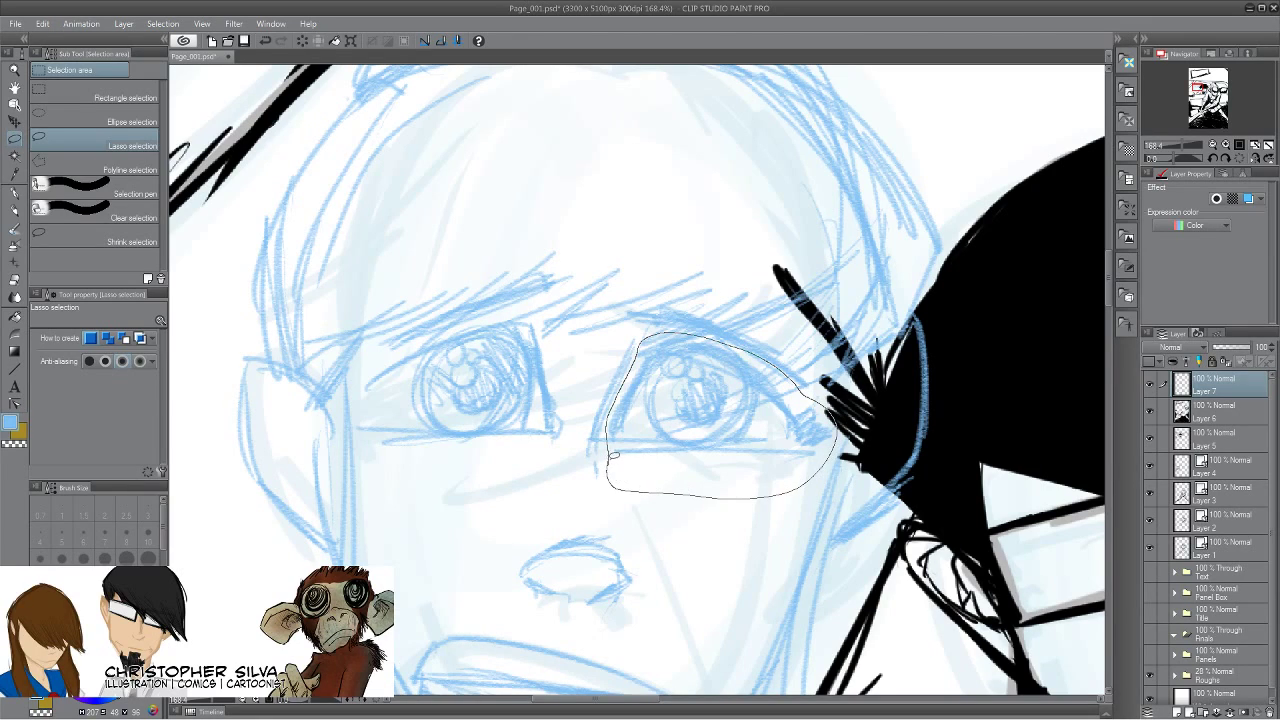
{"action": "left_click_drag", "start_coordinate": [614, 455], "coordinate": [617, 489]}
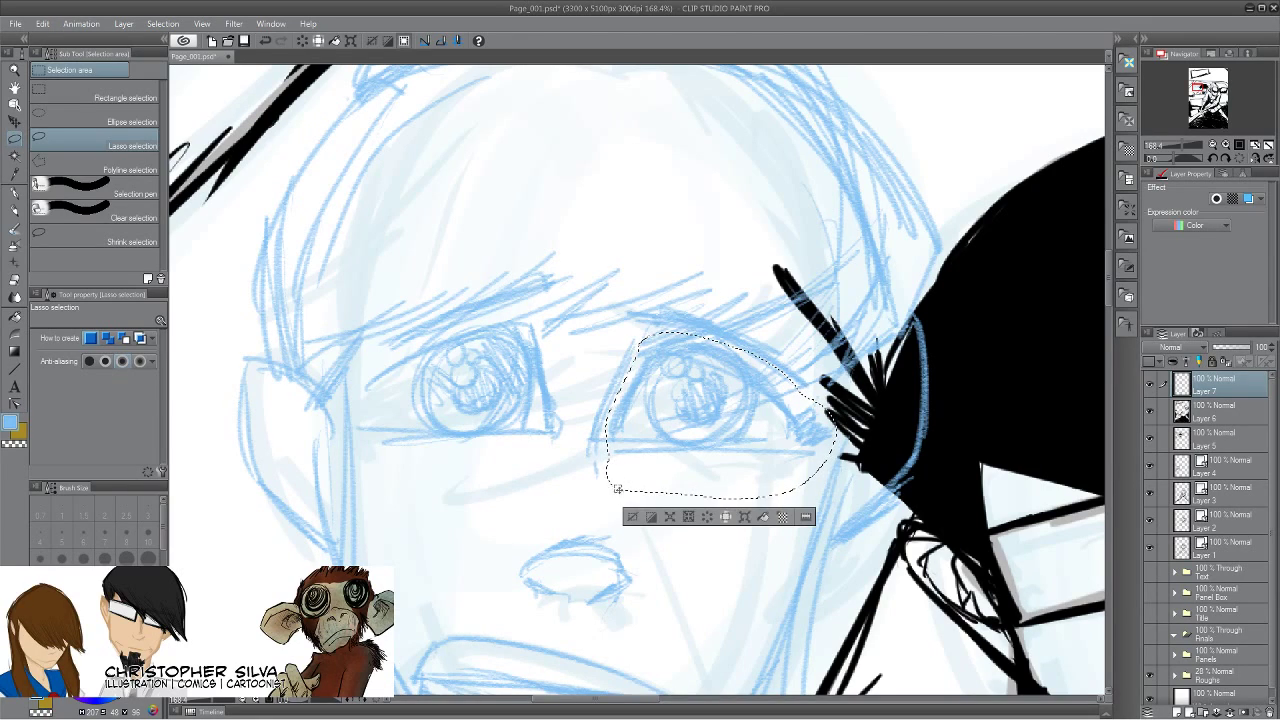
{"action": "left_click", "coordinate": [743, 517]}
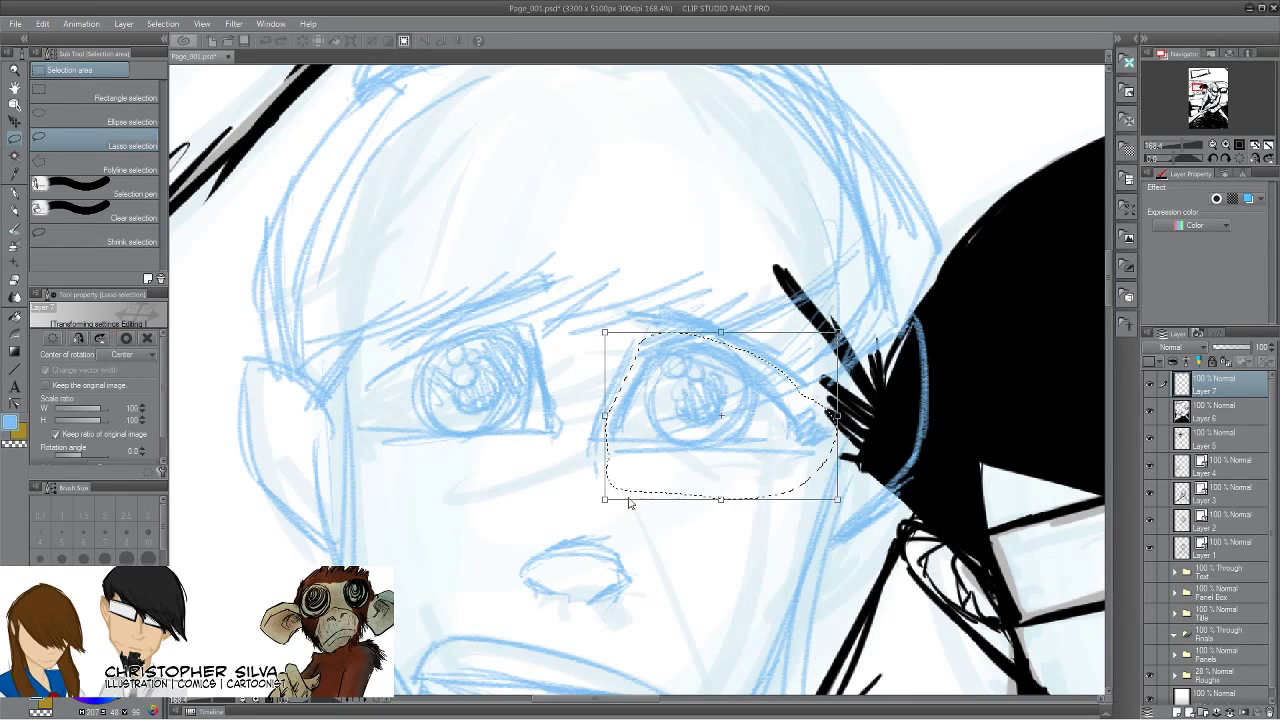
{"action": "left_click_drag", "start_coordinate": [604, 499], "coordinate": [633, 479]}
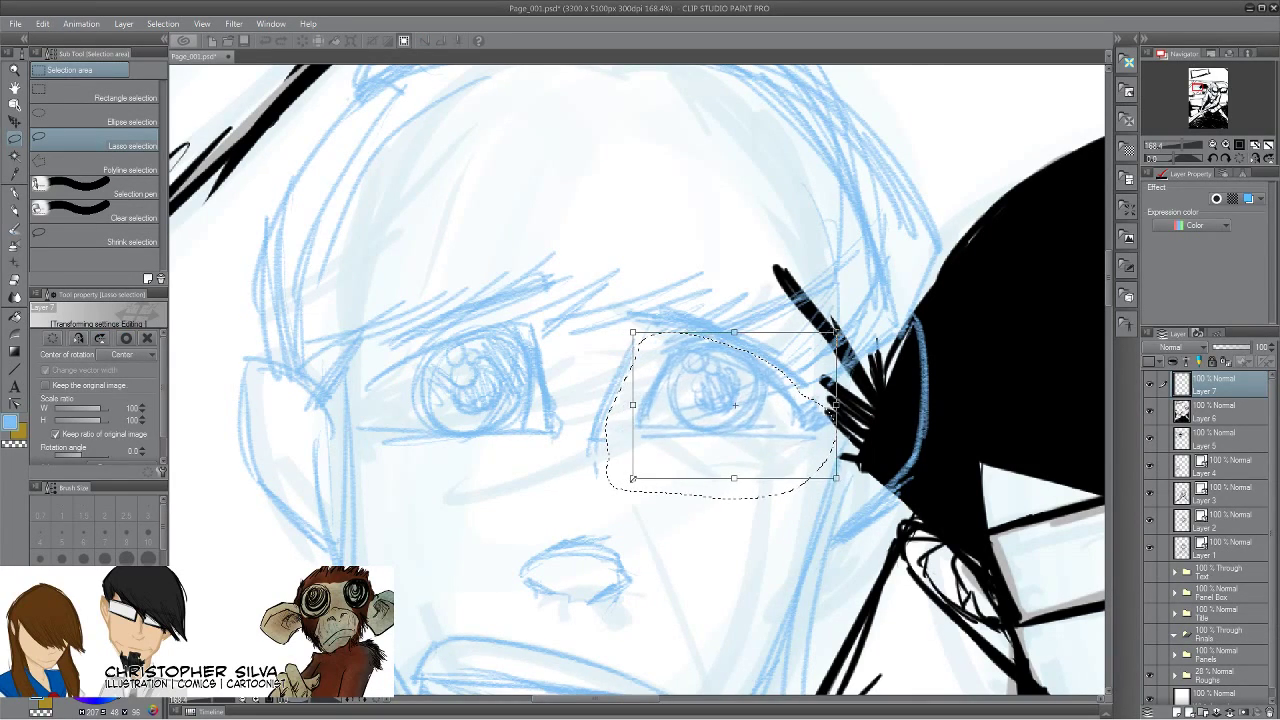
{"action": "left_click_drag", "start_coordinate": [741, 431], "coordinate": [750, 443]}
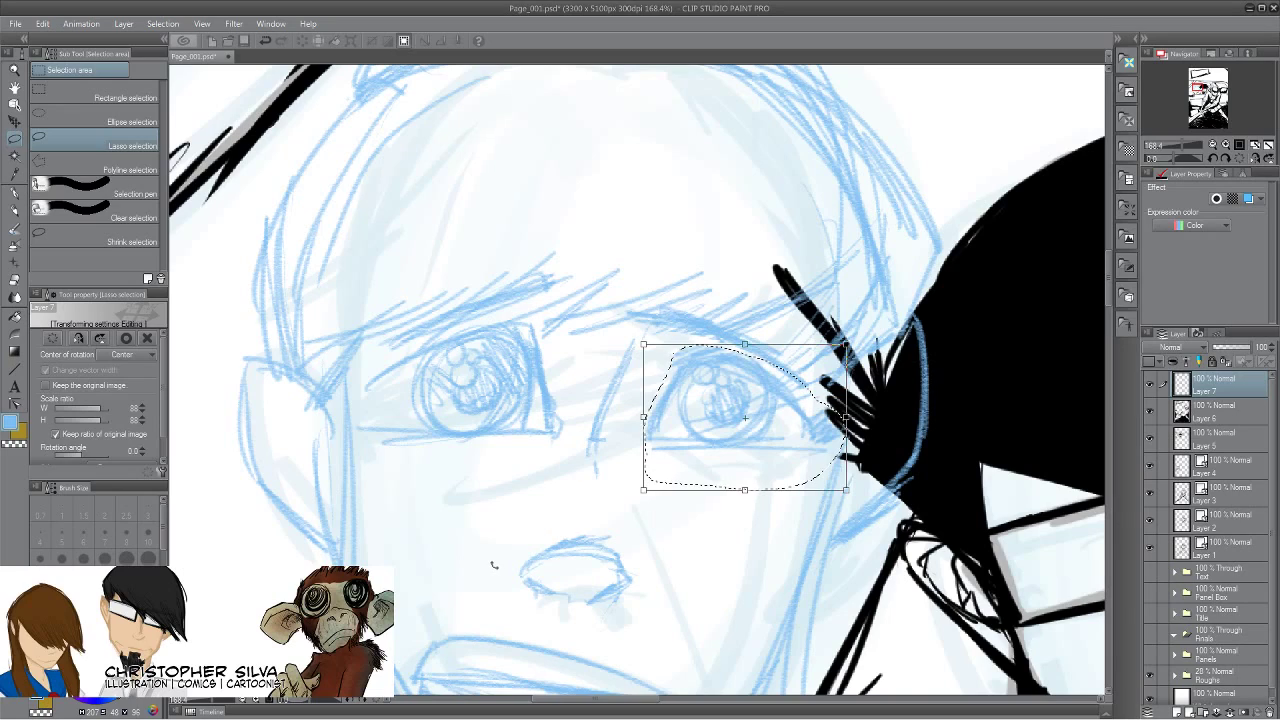
{"action": "key", "text": "Return"}
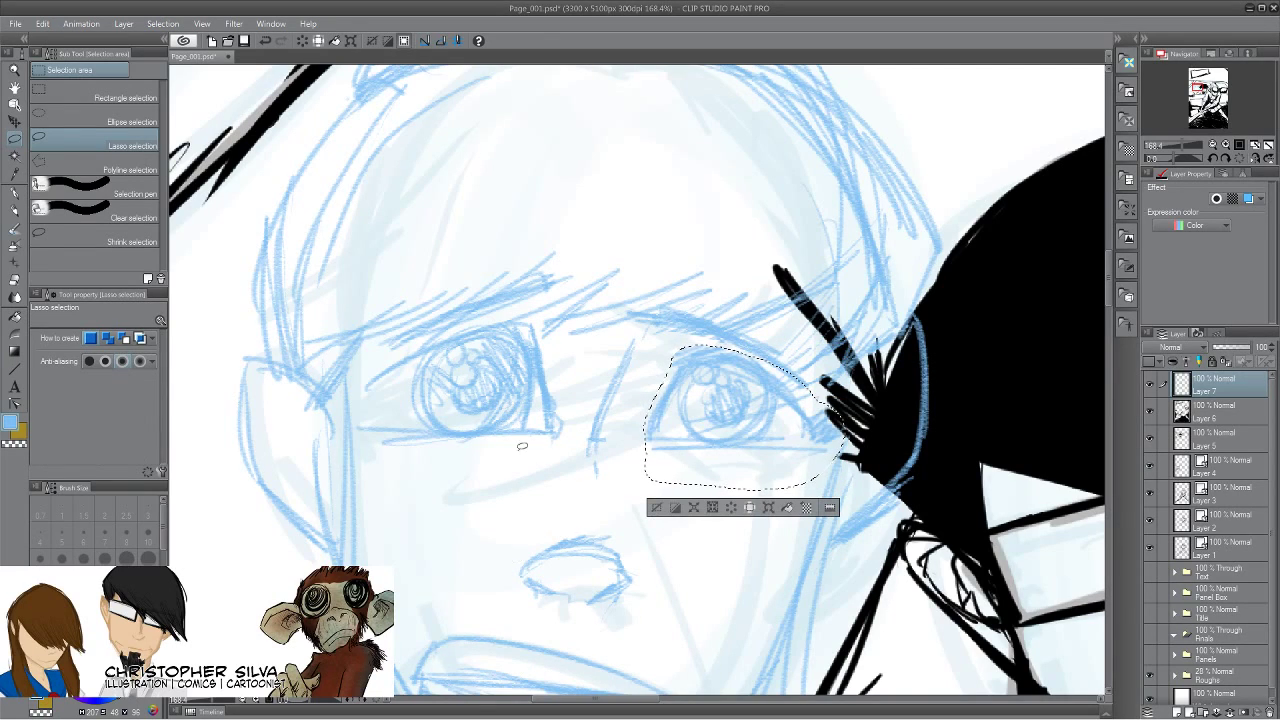
Lasso the other eye and scale it down to 86 percent toward its outer lower corner.
{"action": "mouse_move", "coordinate": [563, 450]}
{"action": "left_mouse_down"}
{"action": "mouse_move", "coordinate": [572, 400]}
{"action": "mouse_move", "coordinate": [540, 322]}
{"action": "mouse_move", "coordinate": [483, 314]}
{"action": "mouse_move", "coordinate": [398, 352]}
{"action": "mouse_move", "coordinate": [362, 376]}
{"action": "mouse_move", "coordinate": [350, 410]}
{"action": "mouse_move", "coordinate": [395, 450]}
{"action": "mouse_move", "coordinate": [572, 454]}
{"action": "left_mouse_up"}
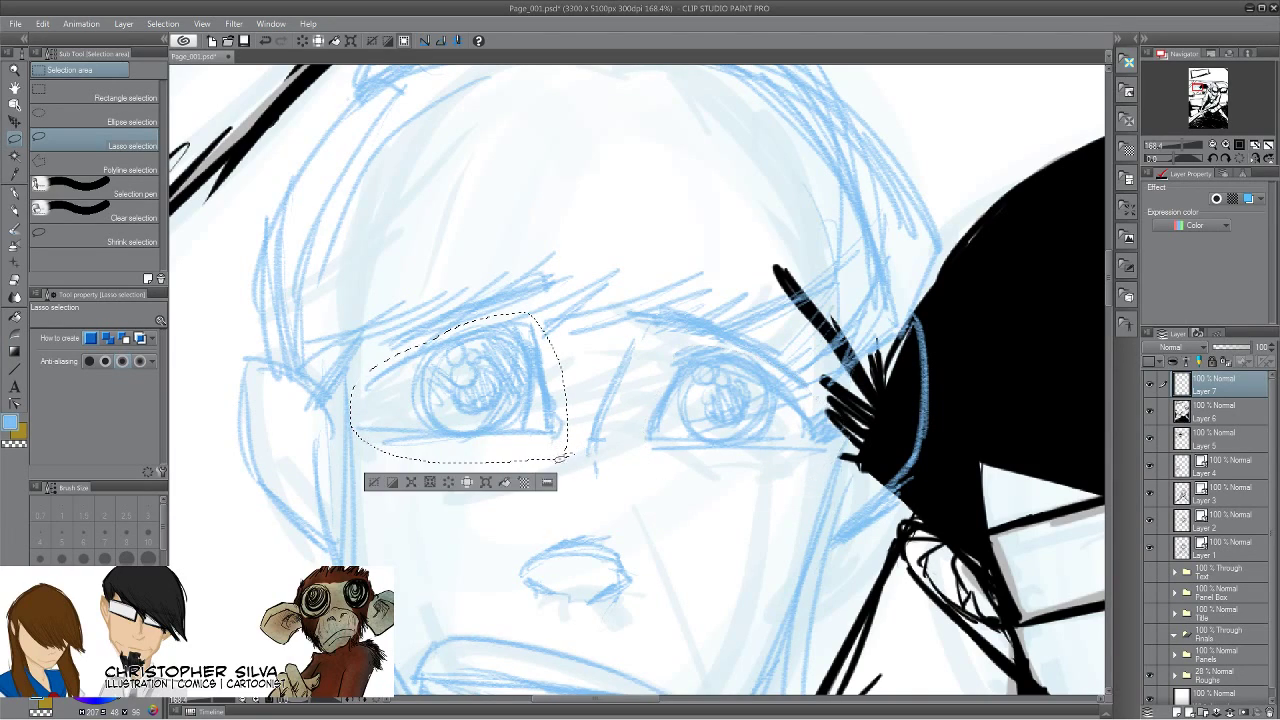
{"action": "left_click", "coordinate": [485, 483]}
{"action": "left_click_drag", "start_coordinate": [575, 313], "coordinate": [545, 333]}
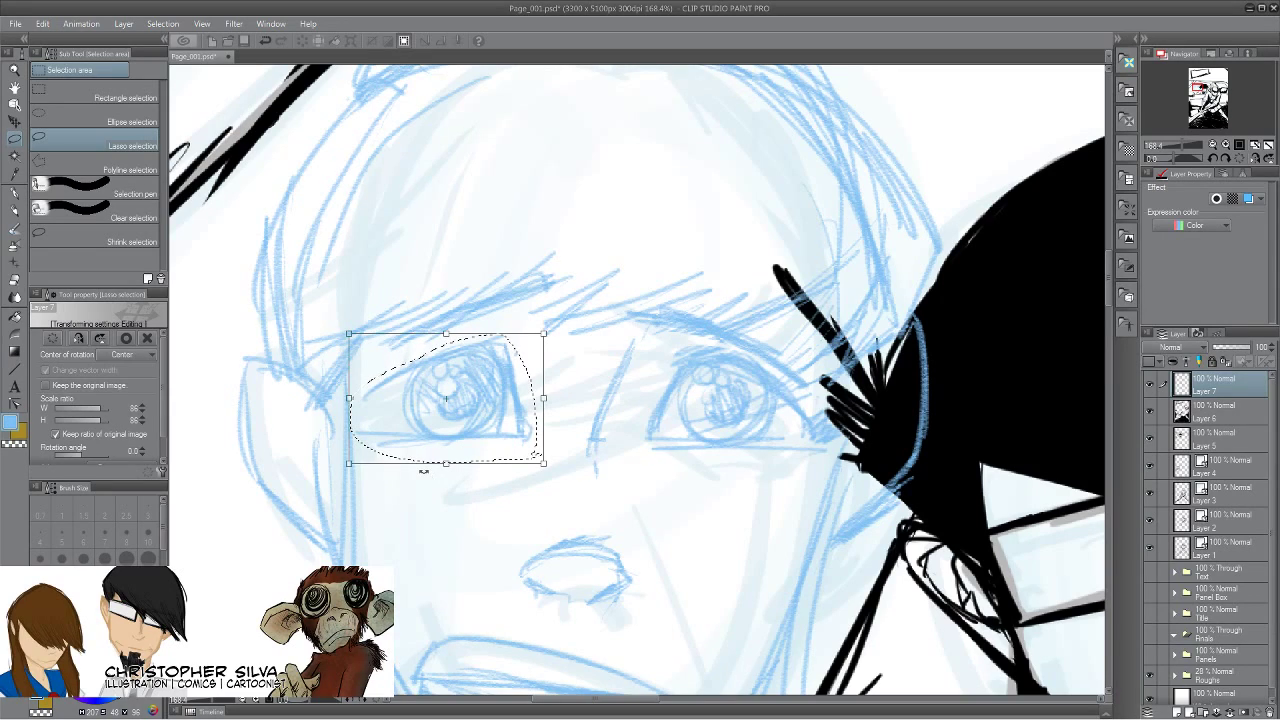
{"action": "key", "text": "Return"}
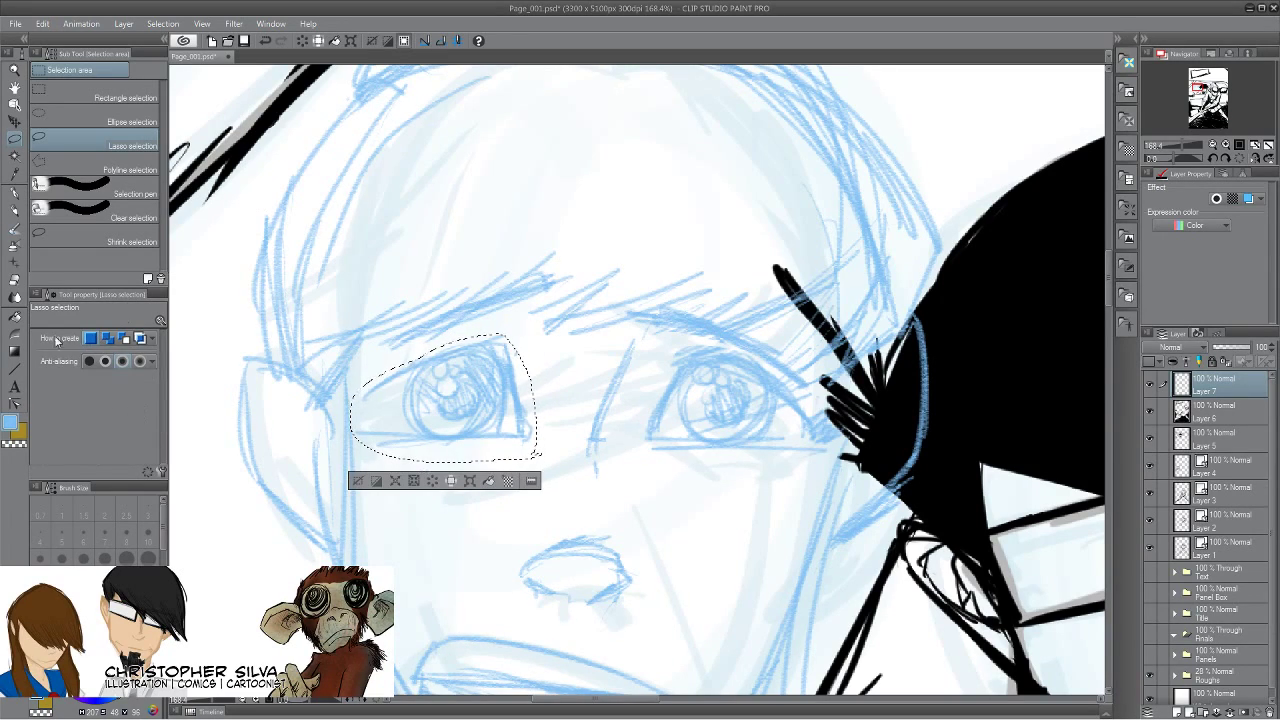
Select the whole sketched face with a rectangular selection, scale it down to 84 percent and shift it away from the black-haired man.
{"action": "left_click", "coordinate": [14, 69]}
{"action": "left_click_drag", "start_coordinate": [575, 403], "coordinate": [345, 410]}
{"action": "left_click_drag", "start_coordinate": [519, 411], "coordinate": [532, 424]}
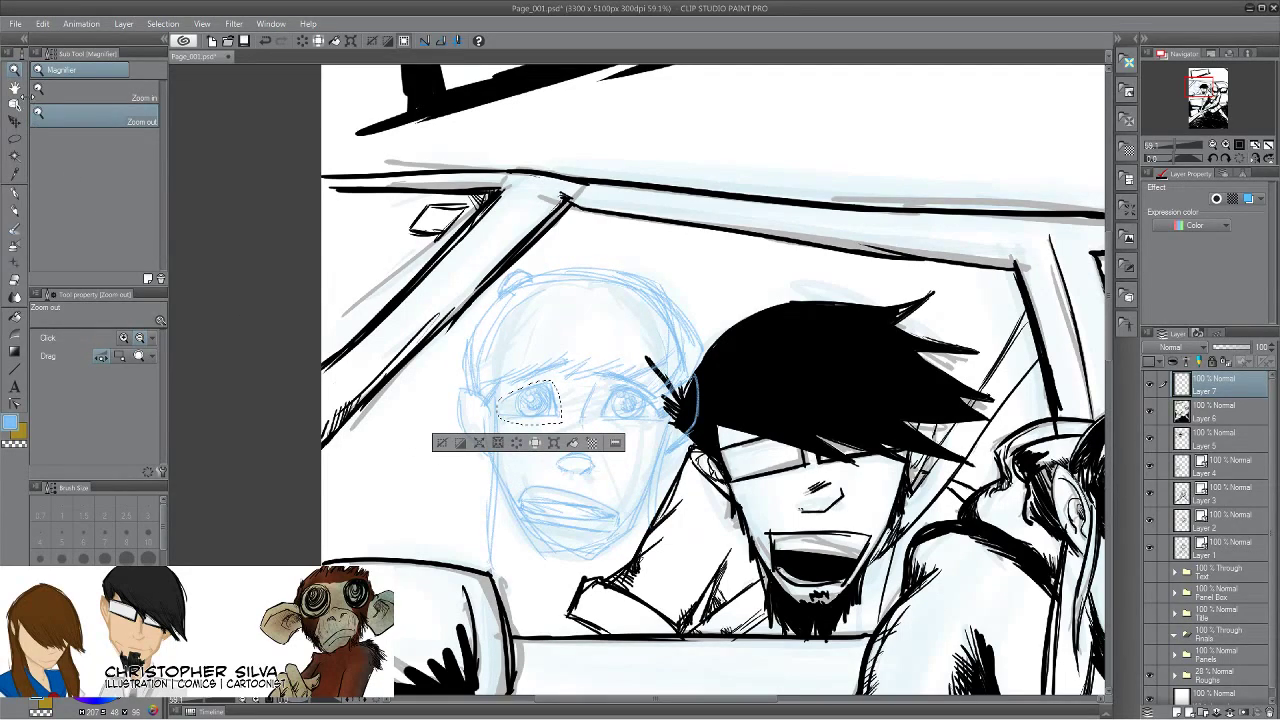
{"action": "left_click", "coordinate": [15, 140]}
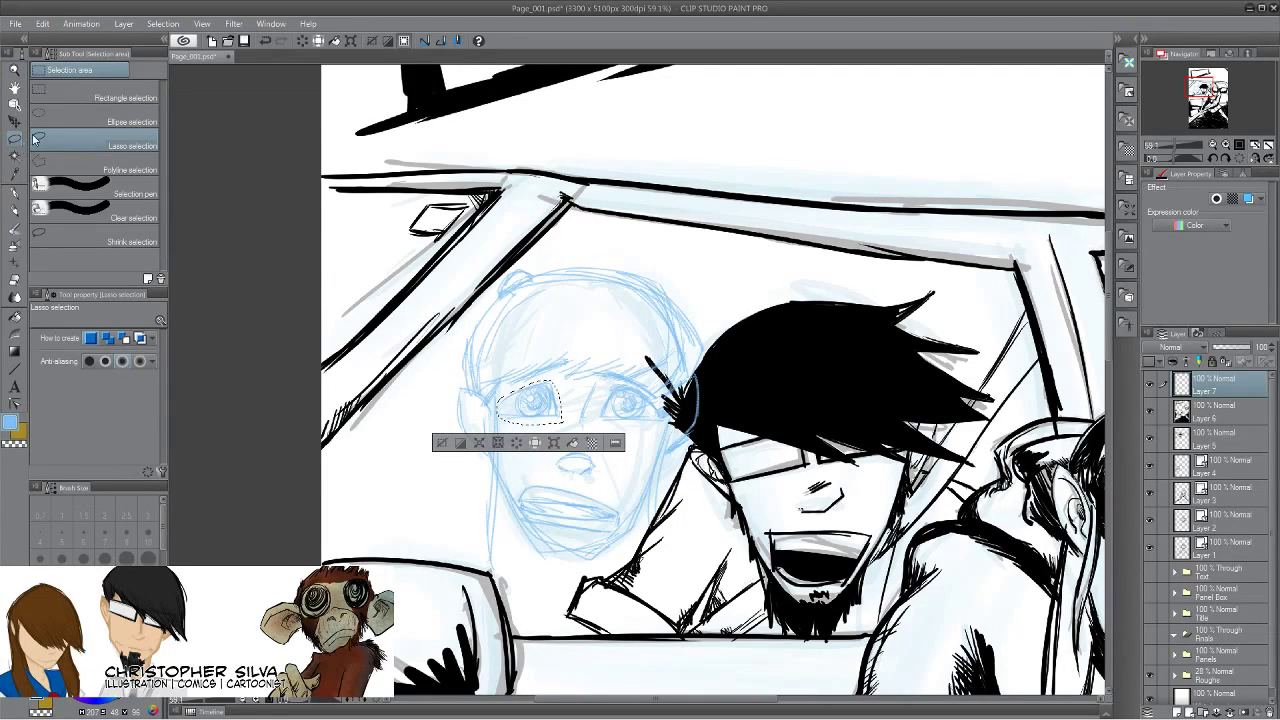
{"action": "left_click", "coordinate": [66, 94]}
{"action": "left_click_drag", "start_coordinate": [740, 255], "coordinate": [437, 577]}
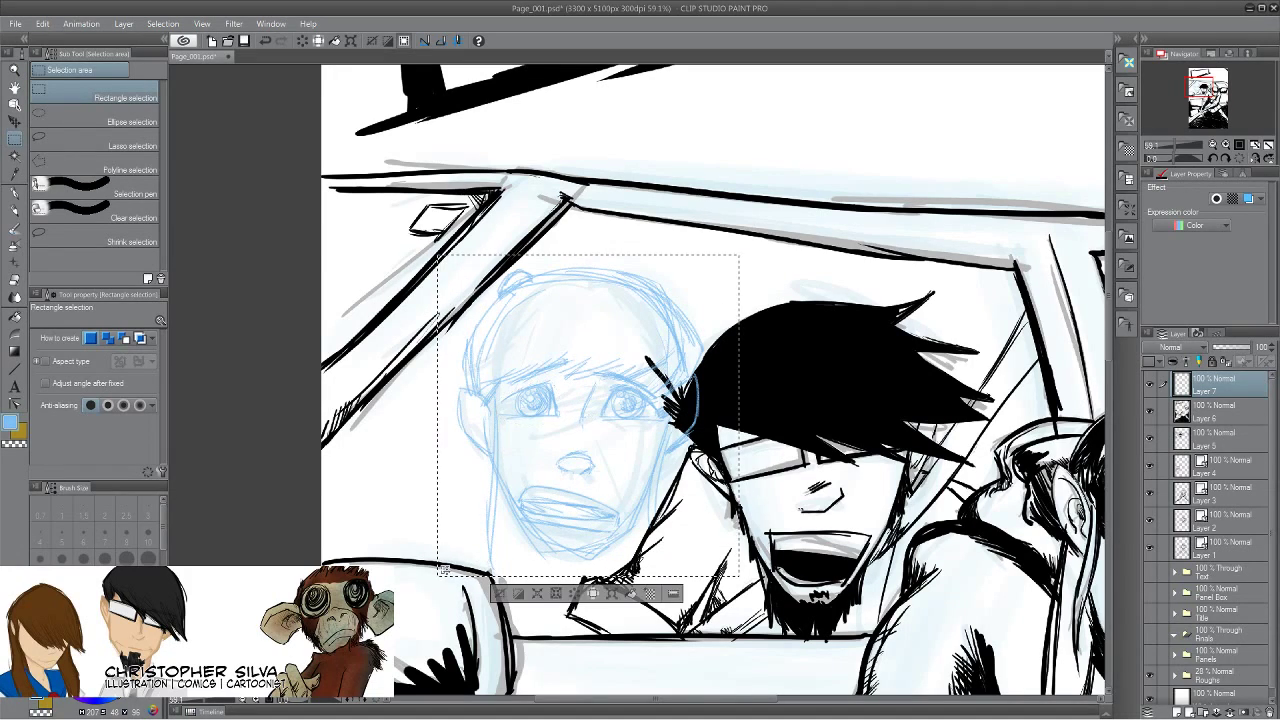
{"action": "left_click", "coordinate": [593, 593]}
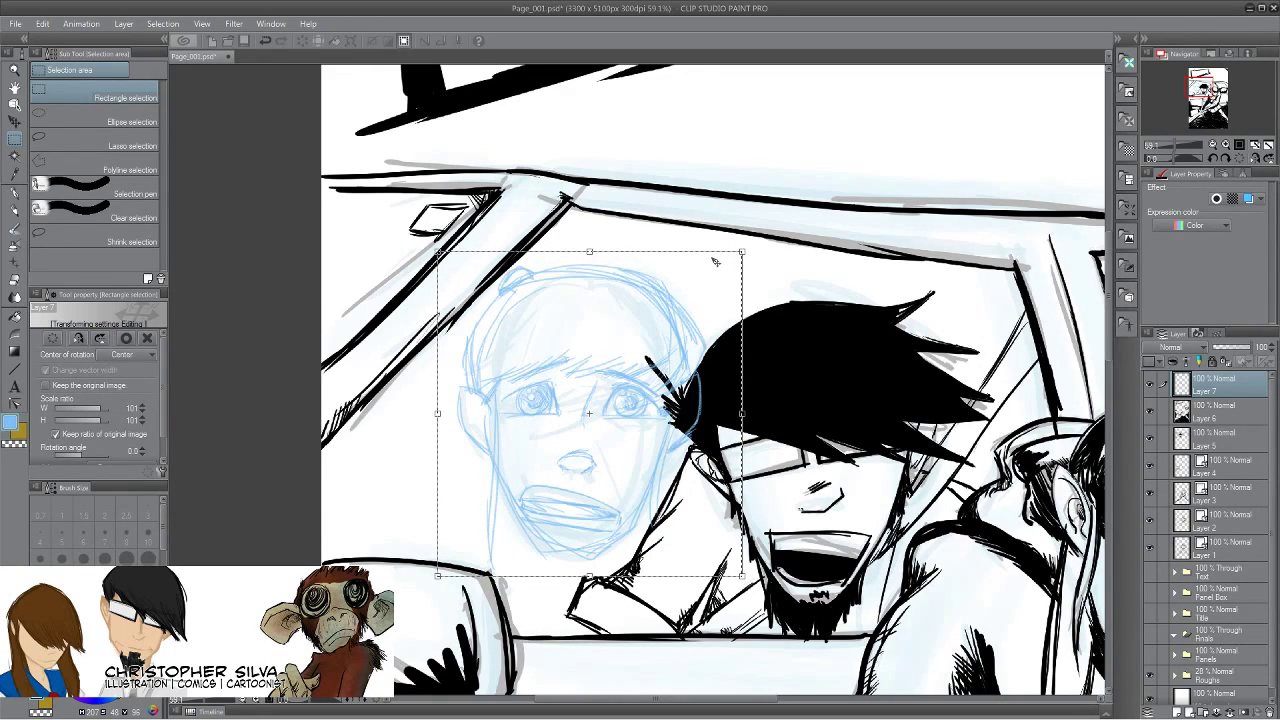
{"action": "left_click_drag", "start_coordinate": [711, 264], "coordinate": [619, 308]}
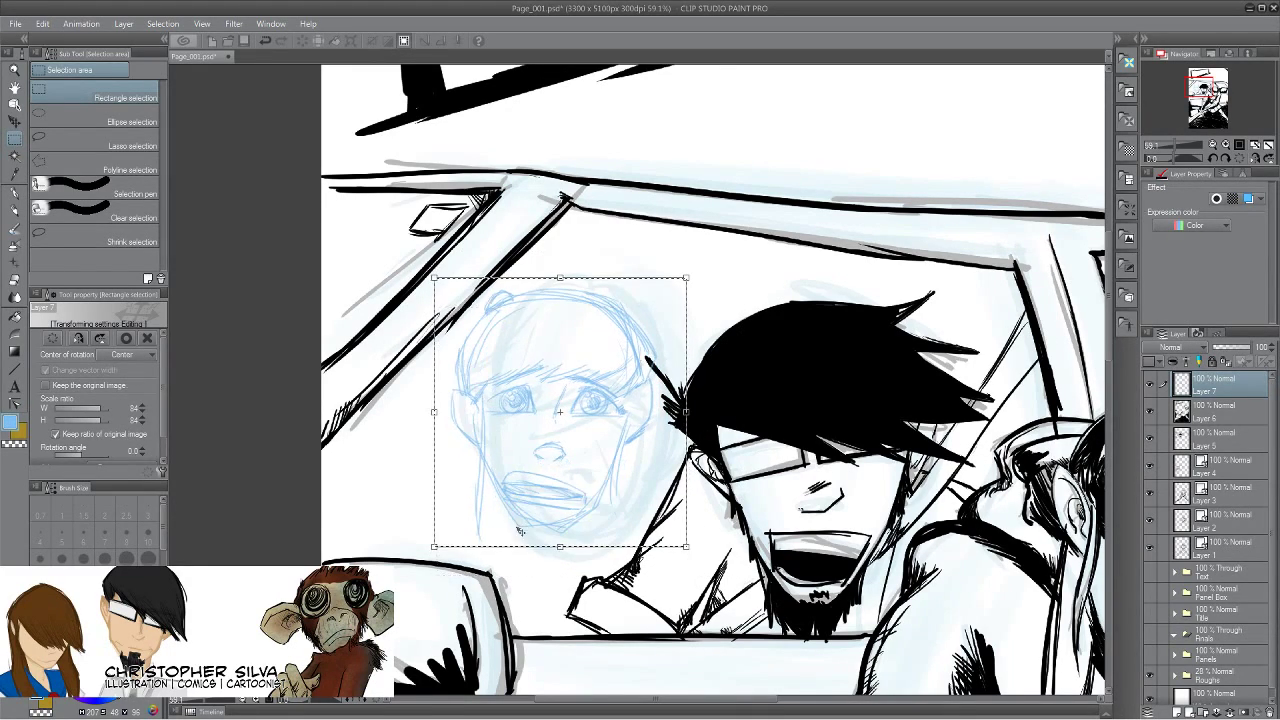
{"action": "key", "text": "Return"}
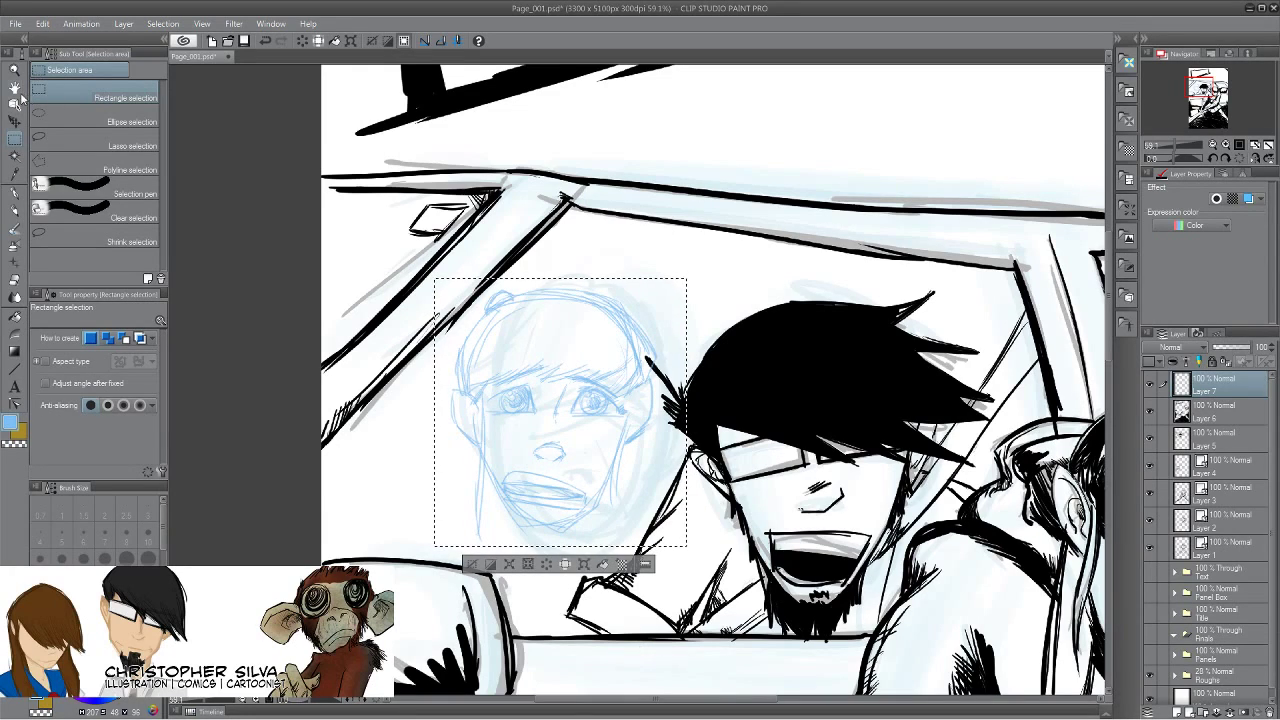
Deselect, set the Rough pencil to size 20, and sketch loose hair past the ear and a ponytail on the windshield-pillar side.
{"action": "left_click", "coordinate": [14, 211]}
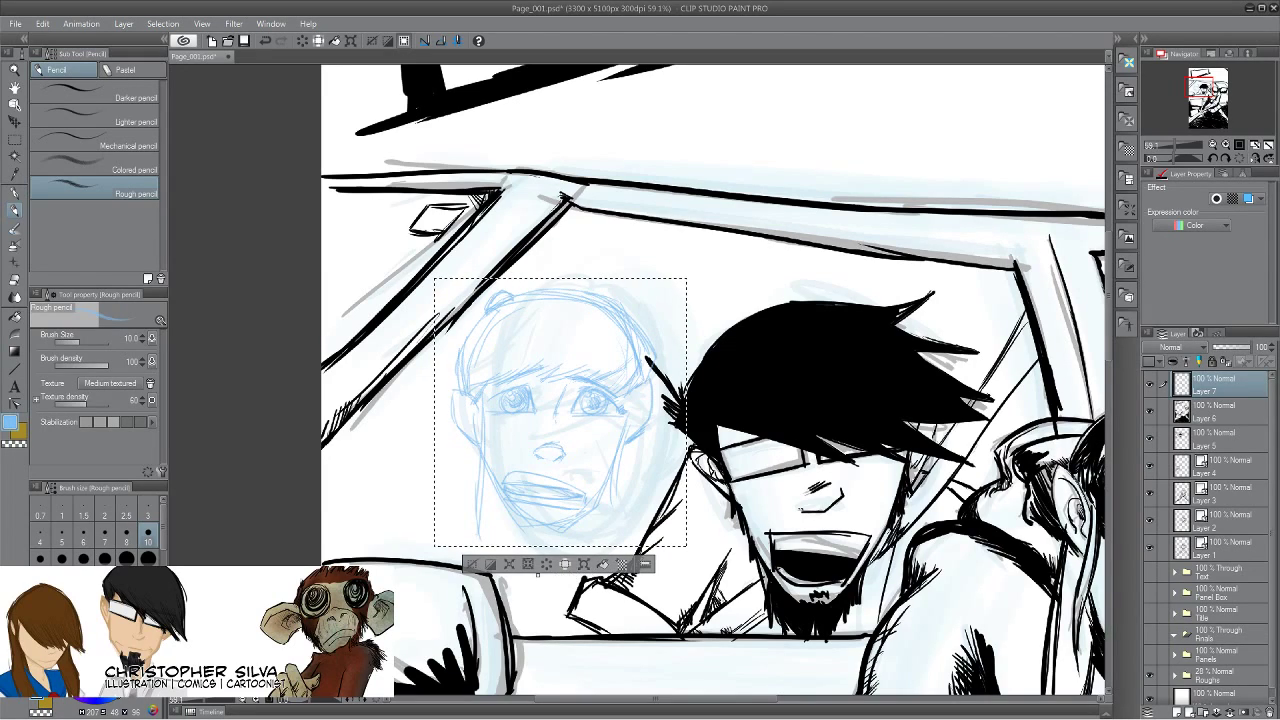
{"action": "left_click", "coordinate": [474, 566]}
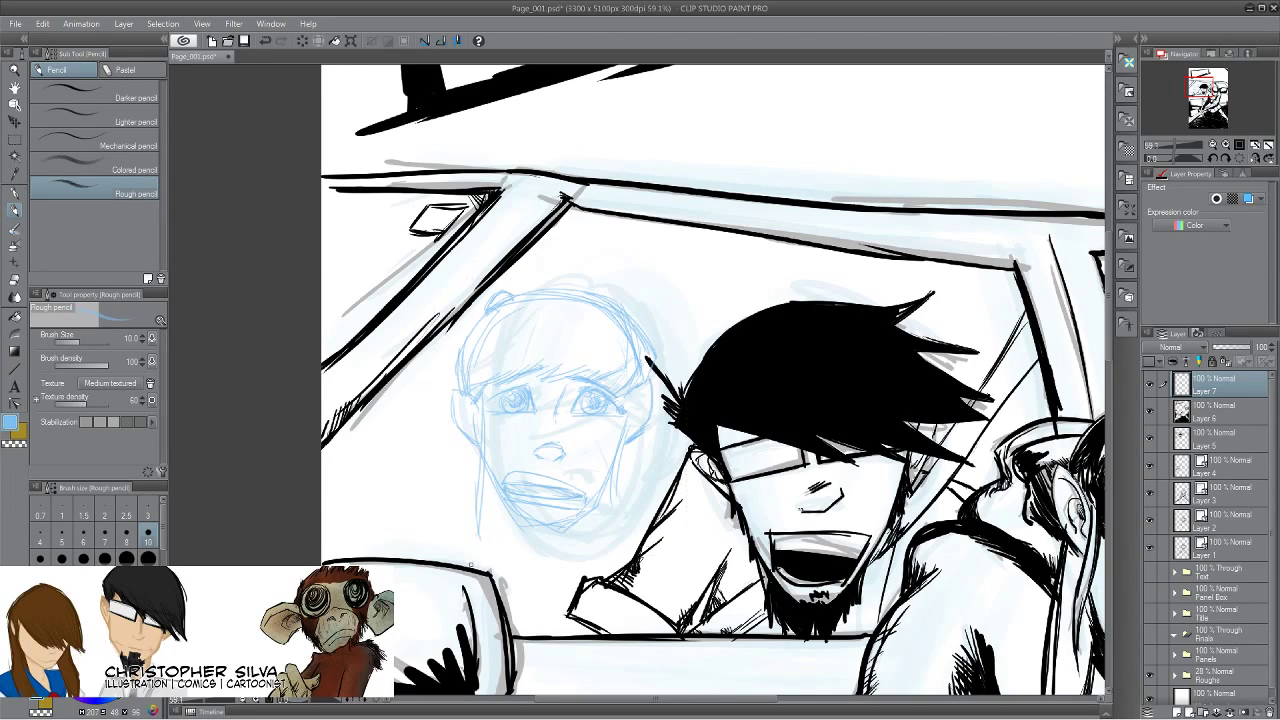
{"action": "key", "text": "bracketright"}
{"action": "key", "text": "bracketright"}
{"action": "key", "text": "bracketright"}
{"action": "key", "text": "bracketright"}
{"action": "left_click_drag", "start_coordinate": [662, 403], "coordinate": [685, 448]}
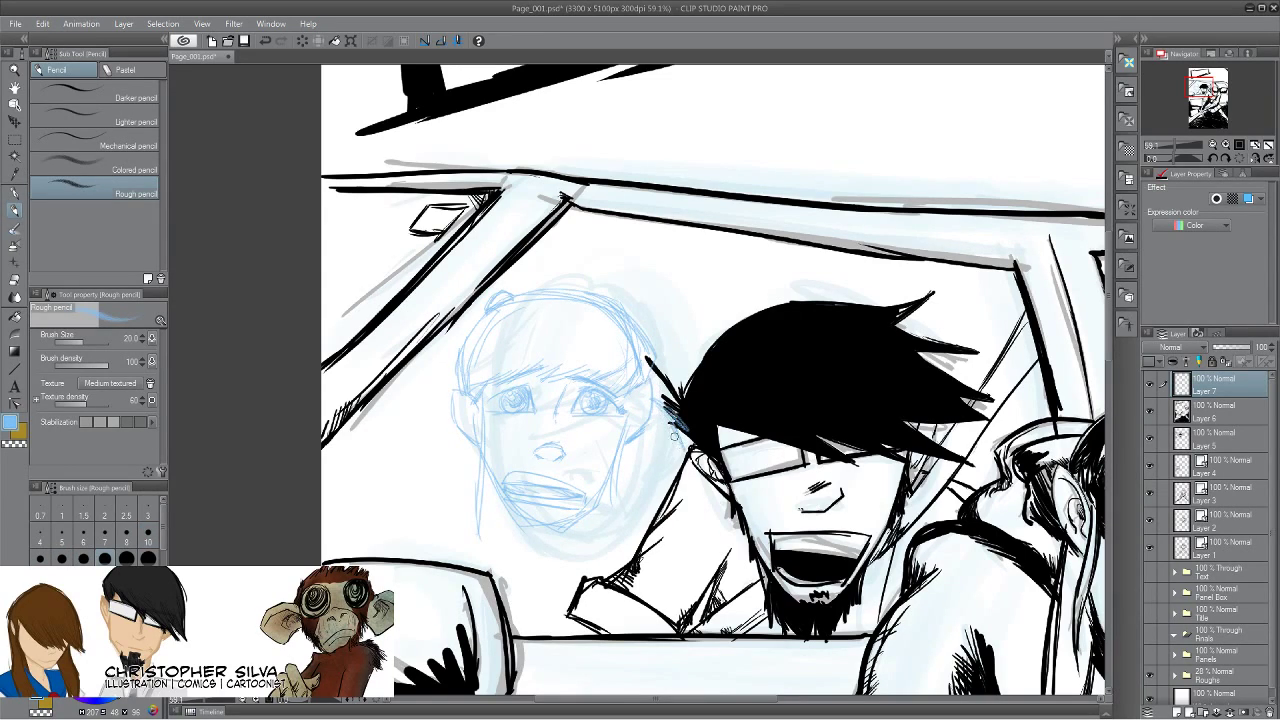
{"action": "left_click_drag", "start_coordinate": [458, 362], "coordinate": [411, 433]}
{"action": "mouse_move", "coordinate": [446, 394]}
{"action": "left_mouse_down"}
{"action": "mouse_move", "coordinate": [402, 456]}
{"action": "mouse_move", "coordinate": [396, 511]}
{"action": "left_mouse_up"}
Sketch the long hair strands beside the jaw and the neck and collar lines below the chin.
{"action": "mouse_move", "coordinate": [634, 436]}
{"action": "left_mouse_down"}
{"action": "mouse_move", "coordinate": [625, 524]}
{"action": "mouse_move", "coordinate": [647, 512]}
{"action": "left_mouse_up"}
{"action": "mouse_move", "coordinate": [650, 404]}
{"action": "left_mouse_down"}
{"action": "mouse_move", "coordinate": [636, 533]}
{"action": "mouse_move", "coordinate": [612, 570]}
{"action": "left_mouse_up"}
{"action": "left_click_drag", "start_coordinate": [630, 492], "coordinate": [575, 590]}
{"action": "mouse_move", "coordinate": [462, 434]}
{"action": "left_mouse_down"}
{"action": "mouse_move", "coordinate": [512, 576]}
{"action": "mouse_move", "coordinate": [532, 570]}
{"action": "left_mouse_up"}
{"action": "mouse_move", "coordinate": [468, 456]}
{"action": "left_mouse_down"}
{"action": "mouse_move", "coordinate": [538, 576]}
{"action": "mouse_move", "coordinate": [608, 560]}
{"action": "left_mouse_up"}
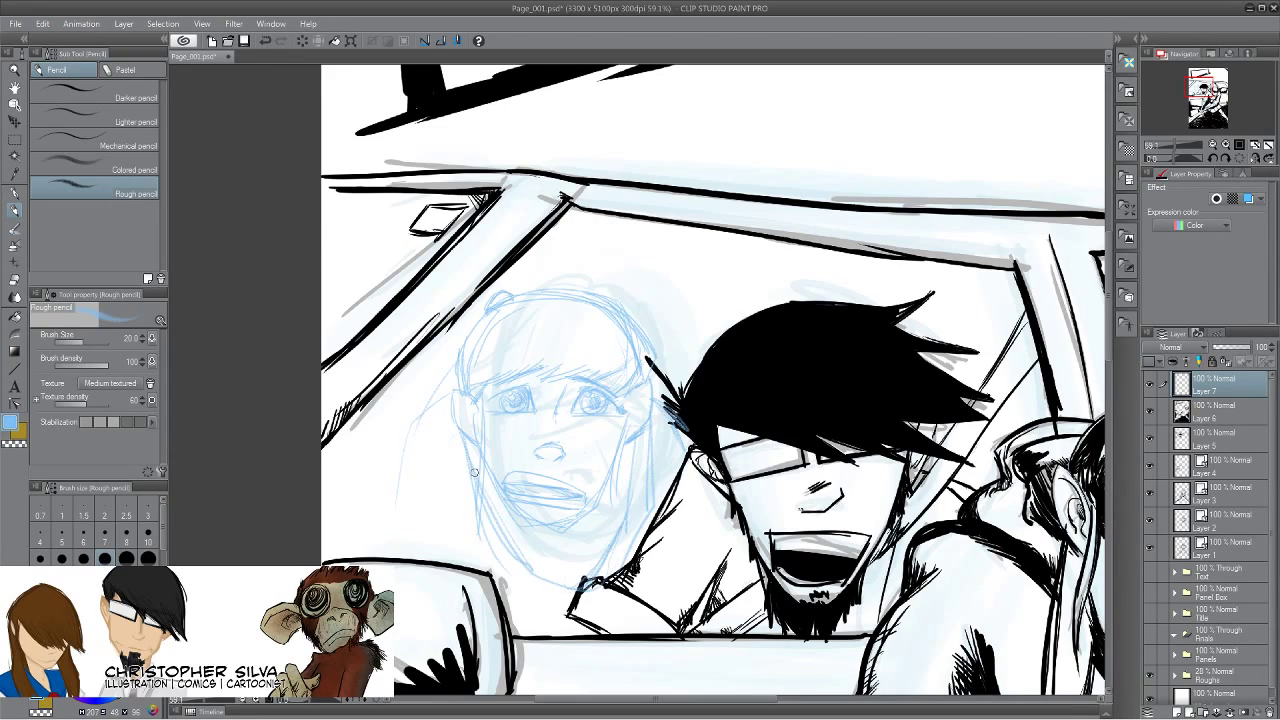
{"action": "left_click_drag", "start_coordinate": [440, 412], "coordinate": [524, 588]}
{"action": "left_click_drag", "start_coordinate": [438, 430], "coordinate": [478, 546]}
{"action": "mouse_move", "coordinate": [466, 488]}
{"action": "left_mouse_down"}
{"action": "mouse_move", "coordinate": [476, 585]}
{"action": "mouse_move", "coordinate": [554, 616]}
{"action": "left_mouse_up"}
Build up the ponytail with flowing strands, rework its tie at the crown, and touch up the hair beside both ears.
{"action": "mouse_move", "coordinate": [430, 406]}
{"action": "left_mouse_down"}
{"action": "mouse_move", "coordinate": [396, 485]}
{"action": "mouse_move", "coordinate": [417, 412]}
{"action": "mouse_move", "coordinate": [412, 563]}
{"action": "left_mouse_up"}
{"action": "left_click_drag", "start_coordinate": [409, 445], "coordinate": [395, 540]}
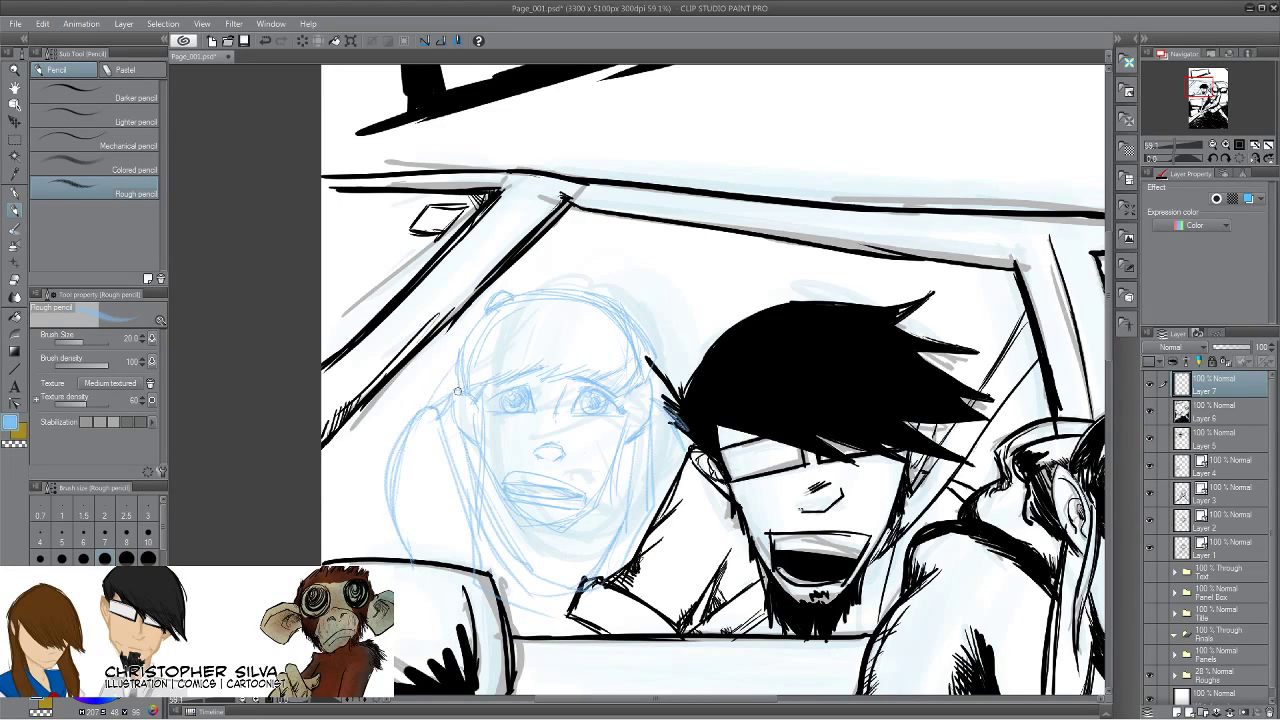
{"action": "left_click_drag", "start_coordinate": [508, 288], "coordinate": [476, 284]}
{"action": "mouse_move", "coordinate": [455, 349]}
{"action": "left_mouse_down"}
{"action": "mouse_move", "coordinate": [443, 398]}
{"action": "mouse_move", "coordinate": [440, 331]}
{"action": "mouse_move", "coordinate": [403, 416]}
{"action": "mouse_move", "coordinate": [446, 390]}
{"action": "mouse_move", "coordinate": [425, 413]}
{"action": "mouse_move", "coordinate": [406, 415]}
{"action": "mouse_move", "coordinate": [422, 384]}
{"action": "mouse_move", "coordinate": [383, 395]}
{"action": "mouse_move", "coordinate": [385, 478]}
{"action": "left_mouse_up"}
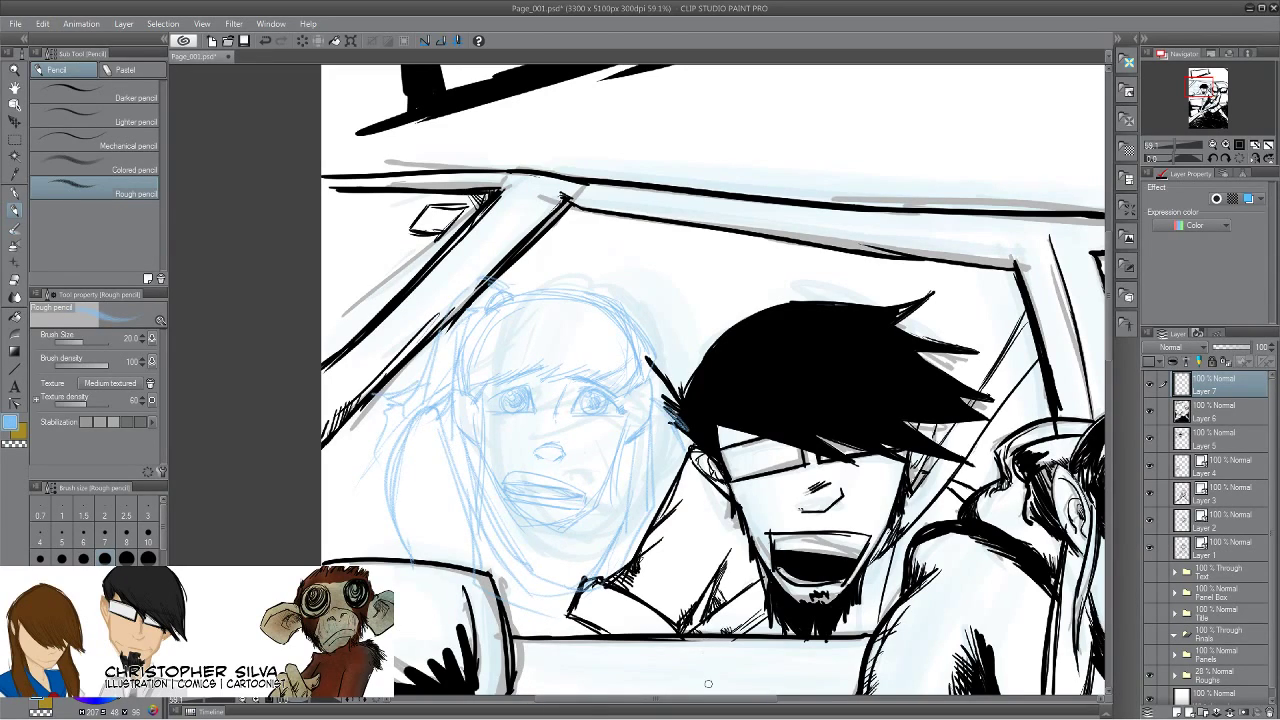
{"action": "mouse_move", "coordinate": [652, 378]}
{"action": "left_mouse_down"}
{"action": "mouse_move", "coordinate": [651, 419]}
{"action": "mouse_move", "coordinate": [633, 439]}
{"action": "mouse_move", "coordinate": [643, 402]}
{"action": "mouse_move", "coordinate": [625, 438]}
{"action": "left_mouse_up"}
{"action": "left_click_drag", "start_coordinate": [461, 402], "coordinate": [468, 427]}
Create a new layer and ink the nose in black with the G-pen at size 7.
{"action": "left_click", "coordinate": [20, 197]}
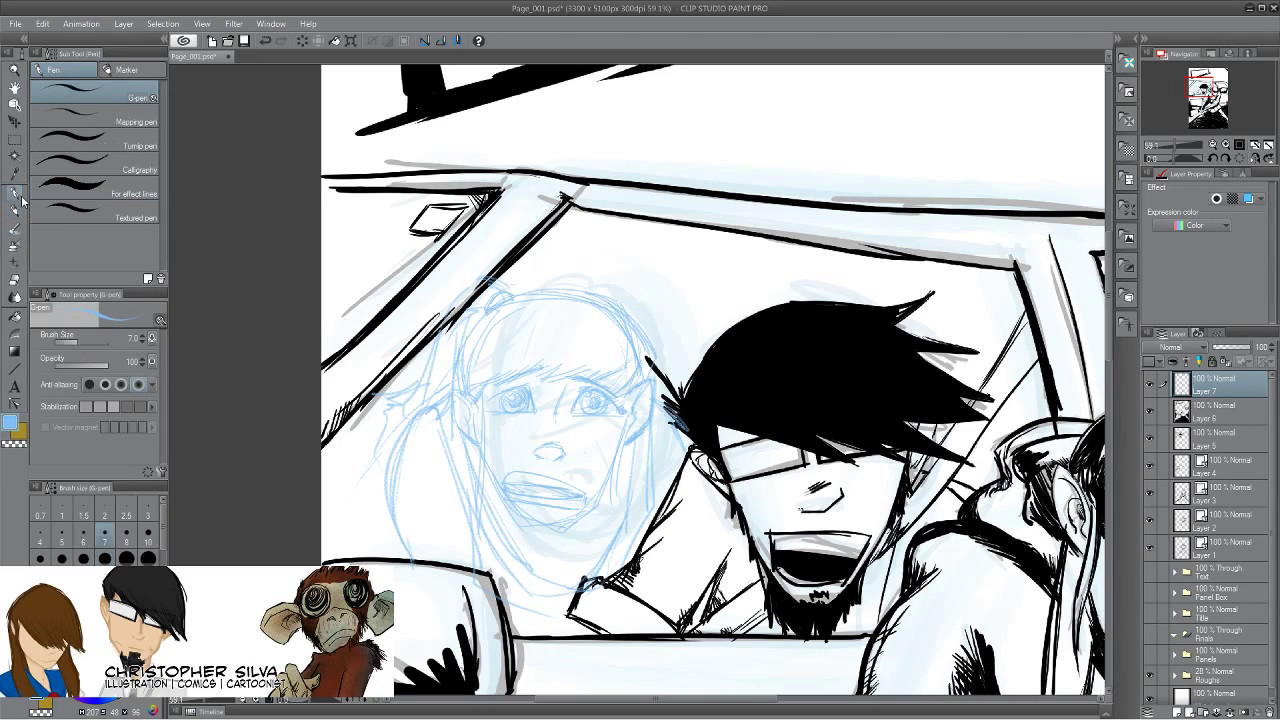
{"action": "left_click", "coordinate": [1177, 712]}
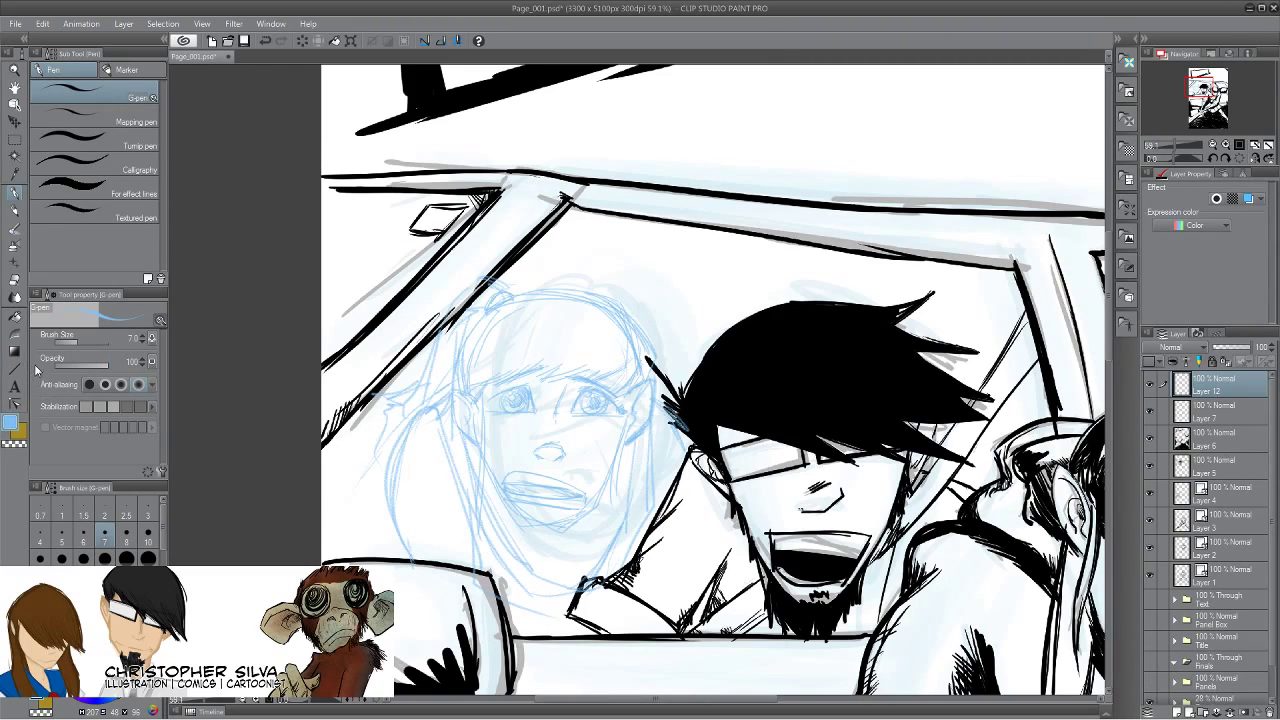
{"action": "left_click", "coordinate": [14, 69]}
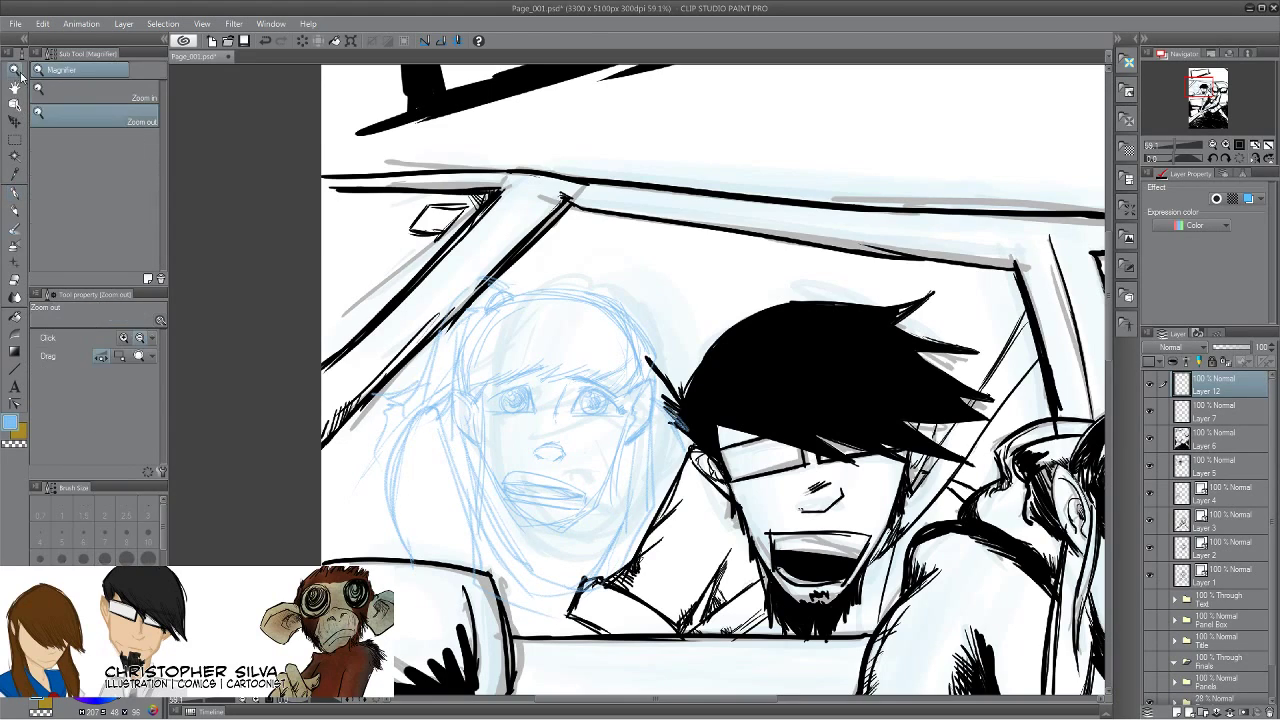
{"action": "left_click_drag", "start_coordinate": [565, 470], "coordinate": [618, 478]}
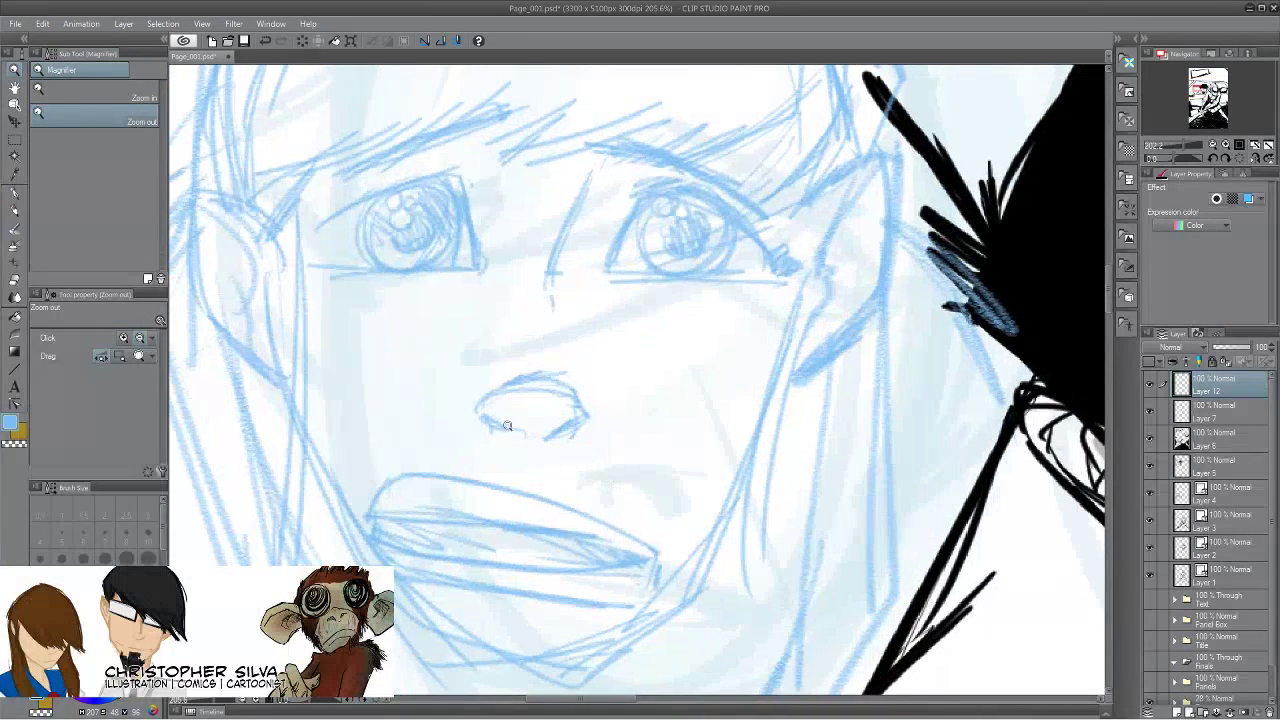
{"action": "left_click", "coordinate": [15, 196]}
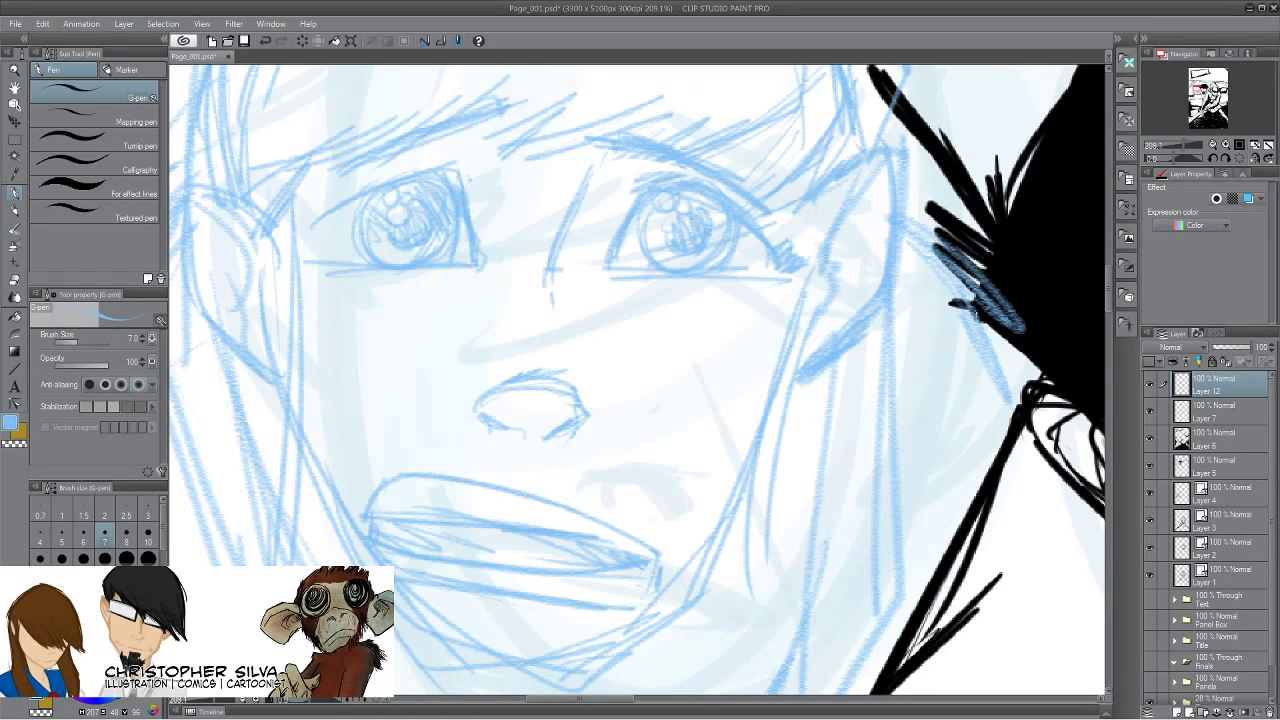
{"action": "left_click_drag", "start_coordinate": [120, 630], "coordinate": [132, 676]}
{"action": "mouse_move", "coordinate": [575, 390]}
{"action": "left_mouse_down"}
{"action": "mouse_move", "coordinate": [585, 412]}
{"action": "mouse_move", "coordinate": [548, 435]}
{"action": "mouse_move", "coordinate": [482, 416]}
{"action": "mouse_move", "coordinate": [555, 384]}
{"action": "mouse_move", "coordinate": [518, 379]}
{"action": "left_mouse_up"}
{"action": "left_click_drag", "start_coordinate": [528, 262], "coordinate": [523, 378]}
Ink the nose bridge line and the eye nearer the black-haired man, including lids, lashes, iris, highlights and dark pupil.
{"action": "mouse_move", "coordinate": [600, 274]}
{"action": "left_mouse_down"}
{"action": "mouse_move", "coordinate": [555, 388]}
{"action": "mouse_move", "coordinate": [557, 377]}
{"action": "left_mouse_up"}
{"action": "left_click_drag", "start_coordinate": [647, 296], "coordinate": [612, 362]}
{"action": "mouse_move", "coordinate": [660, 282]}
{"action": "left_mouse_down"}
{"action": "mouse_move", "coordinate": [716, 284]}
{"action": "mouse_move", "coordinate": [788, 340]}
{"action": "mouse_move", "coordinate": [772, 318]}
{"action": "mouse_move", "coordinate": [792, 358]}
{"action": "mouse_move", "coordinate": [812, 330]}
{"action": "mouse_move", "coordinate": [812, 346]}
{"action": "mouse_move", "coordinate": [824, 336]}
{"action": "mouse_move", "coordinate": [814, 346]}
{"action": "left_mouse_up"}
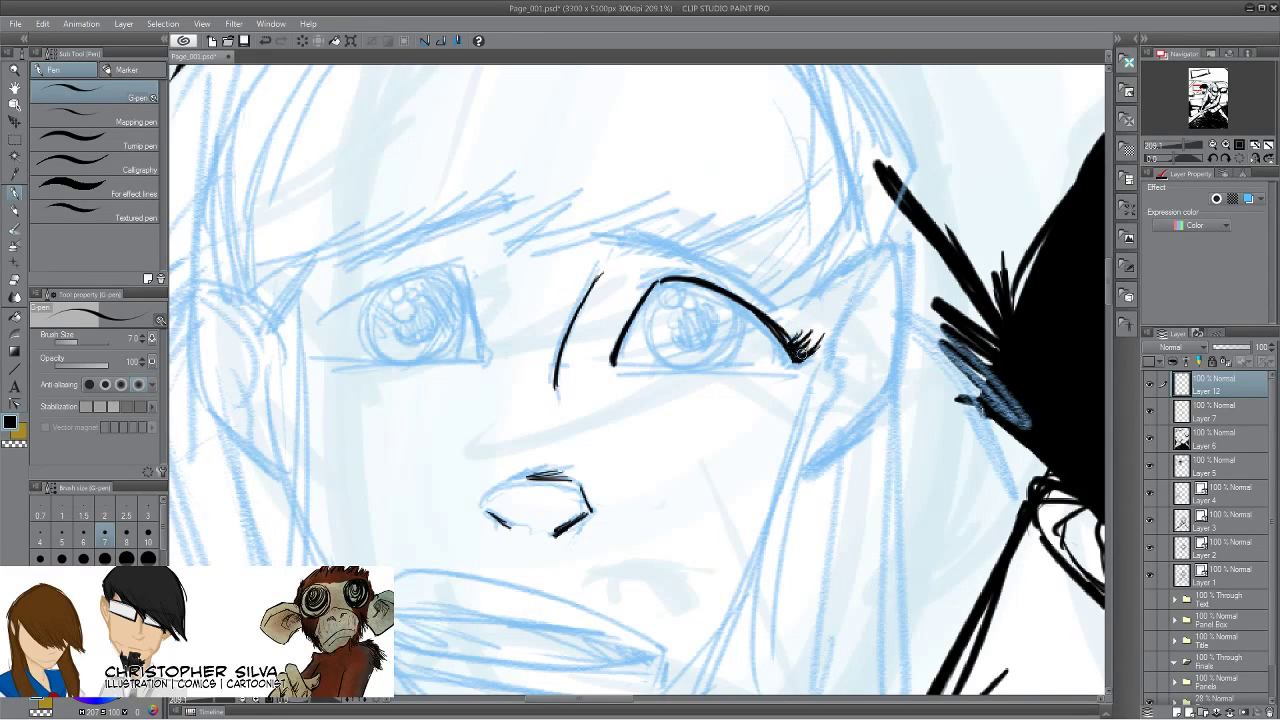
{"action": "mouse_move", "coordinate": [672, 288]}
{"action": "left_mouse_down"}
{"action": "mouse_move", "coordinate": [714, 340]}
{"action": "mouse_move", "coordinate": [672, 343]}
{"action": "mouse_move", "coordinate": [702, 352]}
{"action": "mouse_move", "coordinate": [688, 356]}
{"action": "left_mouse_up"}
{"action": "mouse_move", "coordinate": [706, 312]}
{"action": "left_mouse_down"}
{"action": "mouse_move", "coordinate": [669, 336]}
{"action": "mouse_move", "coordinate": [728, 356]}
{"action": "mouse_move", "coordinate": [737, 336]}
{"action": "mouse_move", "coordinate": [702, 360]}
{"action": "left_mouse_up"}
{"action": "mouse_move", "coordinate": [650, 304]}
{"action": "left_mouse_down"}
{"action": "mouse_move", "coordinate": [667, 364]}
{"action": "mouse_move", "coordinate": [770, 362]}
{"action": "left_mouse_up"}
{"action": "left_click_drag", "start_coordinate": [652, 364], "coordinate": [782, 369]}
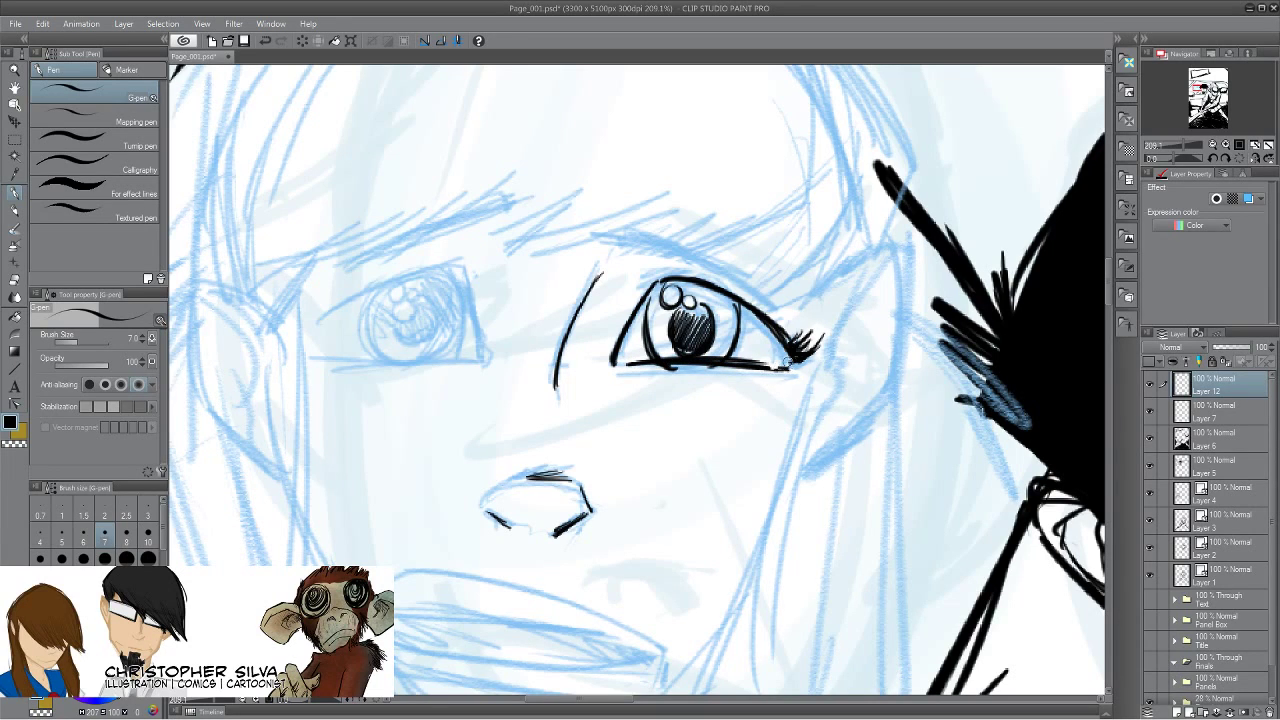
Ink jagged fringe strokes across the forehead, from above the nose bridge out past the farther eye.
{"action": "left_click_drag", "start_coordinate": [497, 514], "coordinate": [671, 483]}
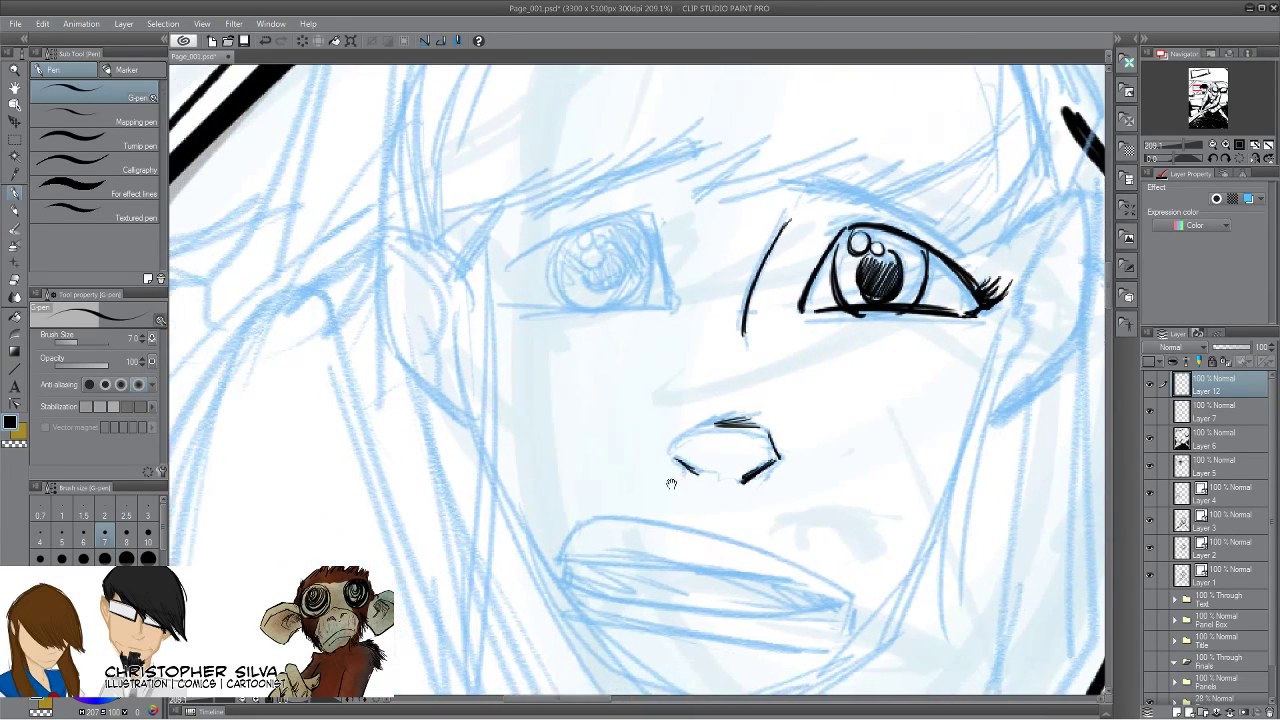
{"action": "left_click_drag", "start_coordinate": [729, 258], "coordinate": [597, 348]}
{"action": "mouse_move", "coordinate": [750, 224]}
{"action": "left_mouse_down"}
{"action": "mouse_move", "coordinate": [565, 289]}
{"action": "mouse_move", "coordinate": [650, 262]}
{"action": "left_mouse_up"}
{"action": "mouse_move", "coordinate": [555, 292]}
{"action": "left_mouse_down"}
{"action": "mouse_move", "coordinate": [606, 266]}
{"action": "mouse_move", "coordinate": [540, 290]}
{"action": "left_mouse_up"}
{"action": "mouse_move", "coordinate": [610, 236]}
{"action": "left_mouse_down"}
{"action": "mouse_move", "coordinate": [550, 282]}
{"action": "mouse_move", "coordinate": [496, 278]}
{"action": "left_mouse_up"}
{"action": "mouse_move", "coordinate": [569, 245]}
{"action": "left_mouse_down"}
{"action": "mouse_move", "coordinate": [500, 273]}
{"action": "mouse_move", "coordinate": [471, 268]}
{"action": "mouse_move", "coordinate": [382, 310]}
{"action": "left_mouse_up"}
{"action": "left_click_drag", "start_coordinate": [444, 278], "coordinate": [340, 330]}
{"action": "left_click_drag", "start_coordinate": [386, 282], "coordinate": [324, 358]}
{"action": "left_click_drag", "start_coordinate": [555, 303], "coordinate": [500, 358]}
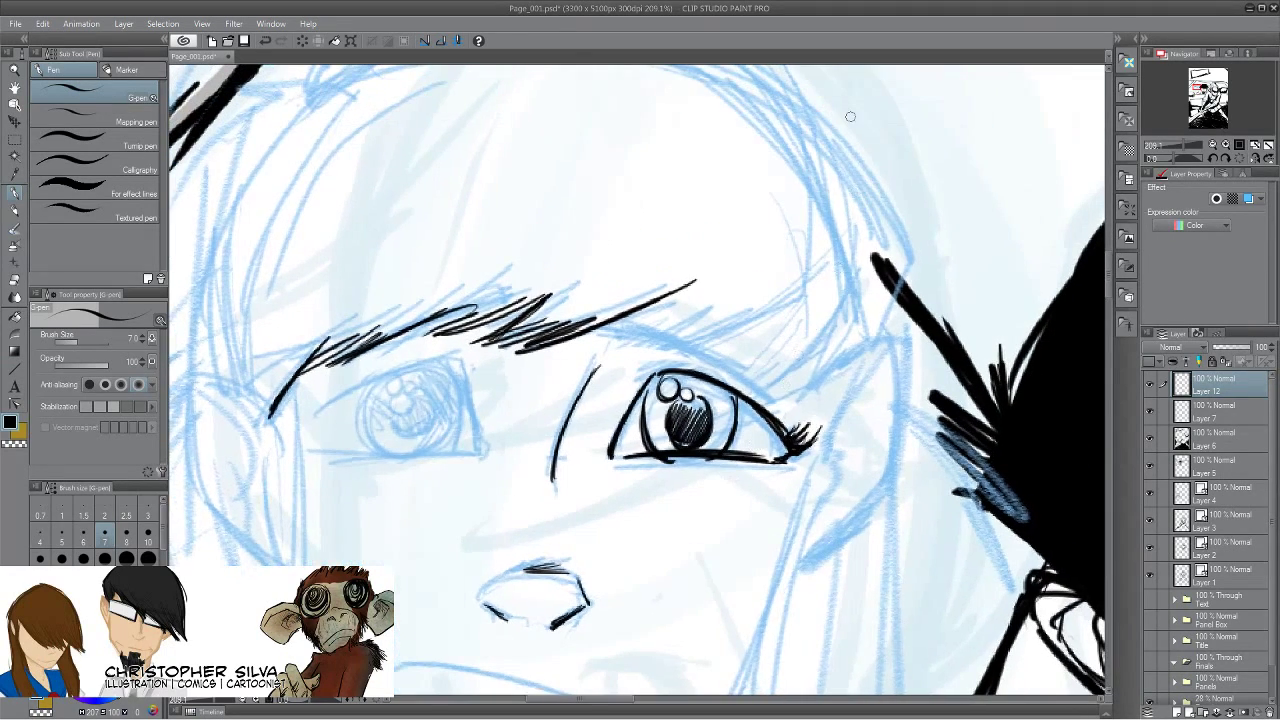
Ink the outer hair contour from the crown down to the temple nearer the black-haired man.
{"action": "left_click_drag", "start_coordinate": [751, 233], "coordinate": [733, 338]}
{"action": "left_click_drag", "start_coordinate": [645, 128], "coordinate": [888, 360]}
{"action": "mouse_move", "coordinate": [714, 166]}
{"action": "left_mouse_down"}
{"action": "mouse_move", "coordinate": [890, 364]}
{"action": "mouse_move", "coordinate": [854, 454]}
{"action": "left_mouse_up"}
{"action": "mouse_move", "coordinate": [876, 344]}
{"action": "left_mouse_down"}
{"action": "mouse_move", "coordinate": [866, 403]}
{"action": "mouse_move", "coordinate": [870, 338]}
{"action": "mouse_move", "coordinate": [853, 456]}
{"action": "left_mouse_up"}
{"action": "mouse_move", "coordinate": [706, 438]}
{"action": "left_mouse_down"}
{"action": "mouse_move", "coordinate": [740, 311]}
{"action": "mouse_move", "coordinate": [733, 276]}
{"action": "left_mouse_up"}
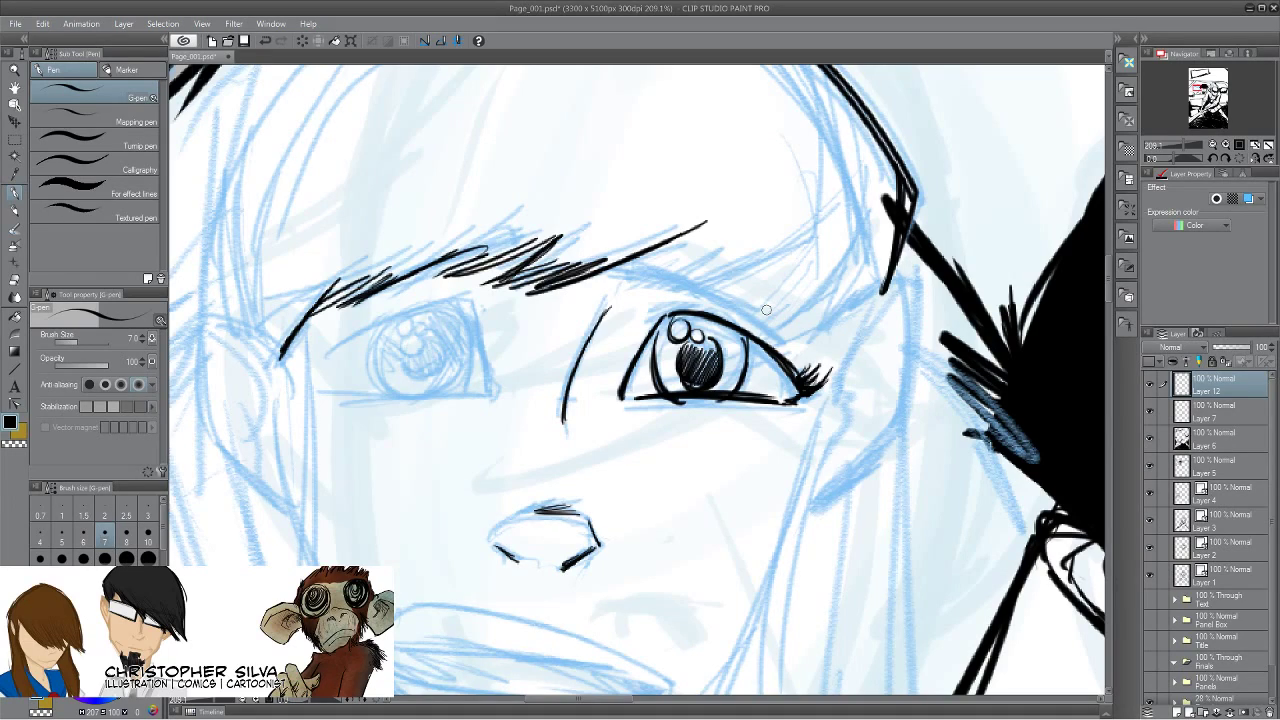
Hatch the fringe from the temple inward above the eye nearer the black-haired man.
{"action": "left_click_drag", "start_coordinate": [889, 281], "coordinate": [815, 337]}
{"action": "left_click_drag", "start_coordinate": [902, 263], "coordinate": [804, 345]}
{"action": "left_click_drag", "start_coordinate": [884, 290], "coordinate": [797, 349]}
{"action": "mouse_move", "coordinate": [801, 345]}
{"action": "left_mouse_down"}
{"action": "mouse_move", "coordinate": [842, 278]}
{"action": "mouse_move", "coordinate": [787, 335]}
{"action": "left_mouse_up"}
{"action": "mouse_move", "coordinate": [842, 285]}
{"action": "left_mouse_down"}
{"action": "mouse_move", "coordinate": [792, 316]}
{"action": "mouse_move", "coordinate": [819, 282]}
{"action": "mouse_move", "coordinate": [756, 326]}
{"action": "left_mouse_up"}
{"action": "mouse_move", "coordinate": [806, 276]}
{"action": "left_mouse_down"}
{"action": "mouse_move", "coordinate": [732, 322]}
{"action": "mouse_move", "coordinate": [716, 302]}
{"action": "left_mouse_up"}
{"action": "left_click_drag", "start_coordinate": [794, 250], "coordinate": [702, 312]}
{"action": "mouse_move", "coordinate": [798, 240]}
{"action": "left_mouse_down"}
{"action": "mouse_move", "coordinate": [684, 314]}
{"action": "mouse_move", "coordinate": [710, 290]}
{"action": "left_mouse_up"}
{"action": "left_click_drag", "start_coordinate": [764, 256], "coordinate": [634, 316]}
{"action": "left_click_drag", "start_coordinate": [728, 244], "coordinate": [640, 310]}
{"action": "left_click_drag", "start_coordinate": [726, 242], "coordinate": [646, 300]}
{"action": "left_click_drag", "start_coordinate": [728, 232], "coordinate": [610, 296]}
{"action": "left_click_drag", "start_coordinate": [708, 240], "coordinate": [600, 304]}
{"action": "left_click_drag", "start_coordinate": [726, 212], "coordinate": [594, 302]}
Ink the eyebrow showing through the fringe above the nearer eye and thicken the fringe over the farther eye.
{"action": "mouse_move", "coordinate": [722, 216]}
{"action": "left_mouse_down"}
{"action": "mouse_move", "coordinate": [619, 273]}
{"action": "mouse_move", "coordinate": [635, 262]}
{"action": "mouse_move", "coordinate": [625, 272]}
{"action": "mouse_move", "coordinate": [756, 316]}
{"action": "left_mouse_up"}
{"action": "left_click_drag", "start_coordinate": [624, 260], "coordinate": [773, 340]}
{"action": "left_click_drag", "start_coordinate": [645, 260], "coordinate": [769, 334]}
{"action": "left_click_drag", "start_coordinate": [686, 272], "coordinate": [767, 327]}
{"action": "left_click_drag", "start_coordinate": [658, 260], "coordinate": [688, 285]}
{"action": "mouse_move", "coordinate": [286, 380]}
{"action": "left_mouse_down"}
{"action": "mouse_move", "coordinate": [534, 402]}
{"action": "mouse_move", "coordinate": [532, 377]}
{"action": "left_mouse_up"}
{"action": "left_click_drag", "start_coordinate": [752, 266], "coordinate": [582, 302]}
{"action": "left_click_drag", "start_coordinate": [706, 256], "coordinate": [613, 288]}
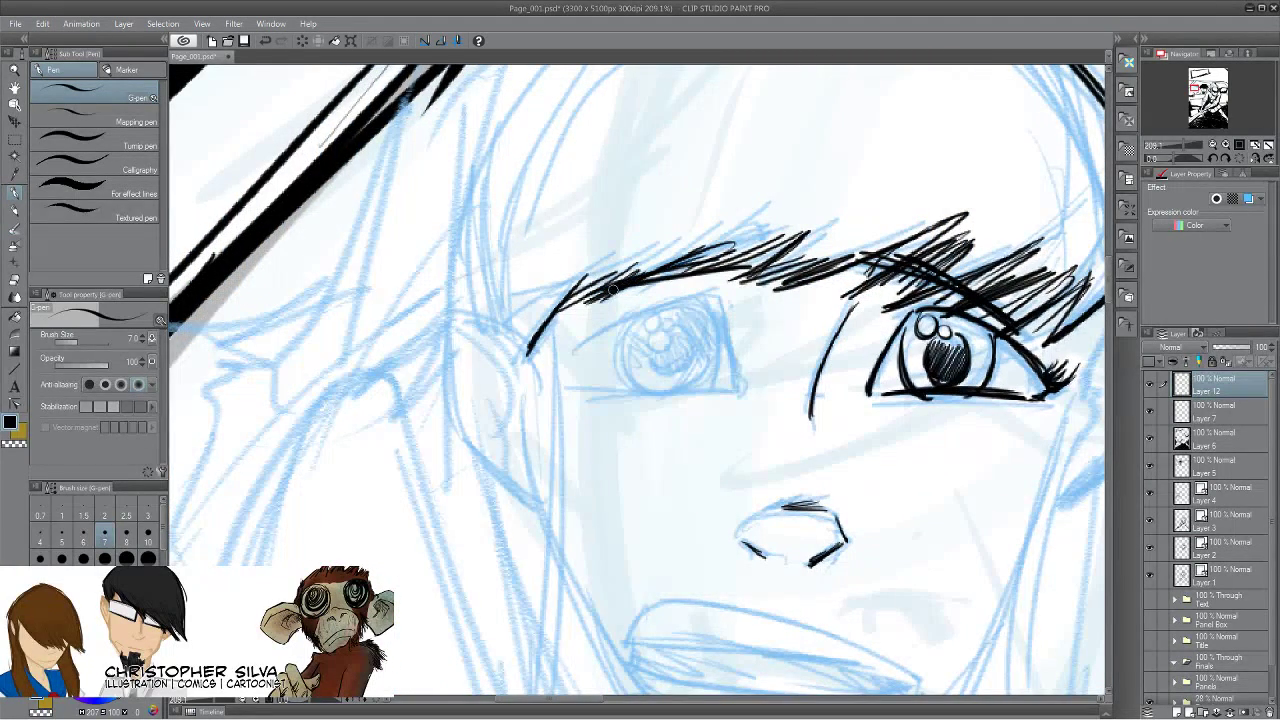
Ink the farther eye's upper lid, inner corner, outer lashes and lower lid line.
{"action": "left_click_drag", "start_coordinate": [706, 295], "coordinate": [748, 392]}
{"action": "left_click_drag", "start_coordinate": [714, 298], "coordinate": [568, 364]}
{"action": "mouse_move", "coordinate": [650, 308]}
{"action": "left_mouse_down"}
{"action": "mouse_move", "coordinate": [568, 366]}
{"action": "mouse_move", "coordinate": [548, 345]}
{"action": "mouse_move", "coordinate": [560, 364]}
{"action": "mouse_move", "coordinate": [541, 360]}
{"action": "mouse_move", "coordinate": [542, 375]}
{"action": "left_mouse_up"}
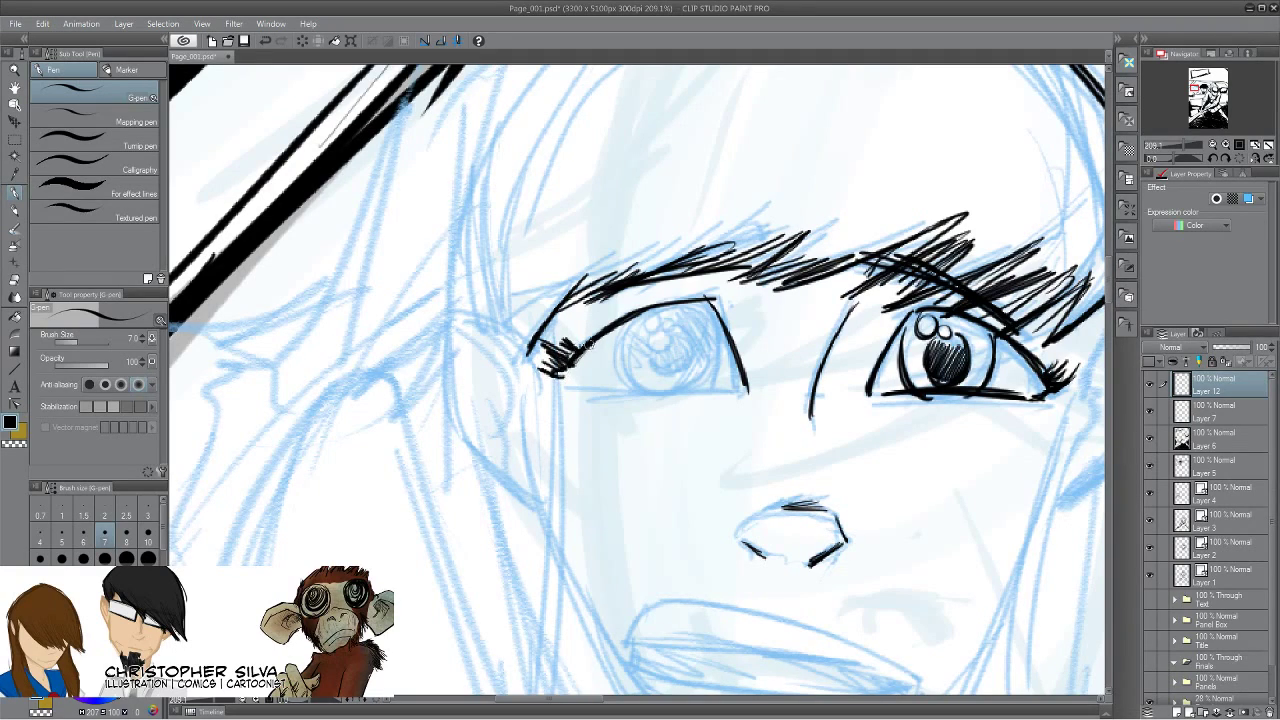
{"action": "left_click_drag", "start_coordinate": [746, 396], "coordinate": [568, 392]}
Ink the farther eye's iris, round highlights and pupil, and hatch shading beneath the upper lid.
{"action": "mouse_move", "coordinate": [651, 318]}
{"action": "left_mouse_down"}
{"action": "mouse_move", "coordinate": [692, 364]}
{"action": "mouse_move", "coordinate": [671, 377]}
{"action": "mouse_move", "coordinate": [686, 378]}
{"action": "mouse_move", "coordinate": [654, 372]}
{"action": "mouse_move", "coordinate": [672, 376]}
{"action": "mouse_move", "coordinate": [662, 346]}
{"action": "mouse_move", "coordinate": [674, 368]}
{"action": "left_mouse_up"}
{"action": "left_click_drag", "start_coordinate": [712, 304], "coordinate": [714, 392]}
{"action": "left_click_drag", "start_coordinate": [620, 324], "coordinate": [626, 388]}
{"action": "mouse_move", "coordinate": [700, 302]}
{"action": "left_mouse_down"}
{"action": "mouse_move", "coordinate": [666, 344]}
{"action": "mouse_move", "coordinate": [690, 356]}
{"action": "mouse_move", "coordinate": [653, 341]}
{"action": "left_mouse_up"}
{"action": "left_click_drag", "start_coordinate": [626, 326], "coordinate": [650, 350]}
{"action": "mouse_move", "coordinate": [620, 338]}
{"action": "left_mouse_down"}
{"action": "mouse_move", "coordinate": [640, 351]}
{"action": "mouse_move", "coordinate": [630, 356]}
{"action": "left_mouse_up"}
{"action": "left_click_drag", "start_coordinate": [617, 347], "coordinate": [626, 364]}
{"action": "left_click_drag", "start_coordinate": [700, 338], "coordinate": [710, 392]}
Ink a long hair strand hanging from the fringe down past the farther cheek.
{"action": "left_click_drag", "start_coordinate": [518, 560], "coordinate": [503, 391]}
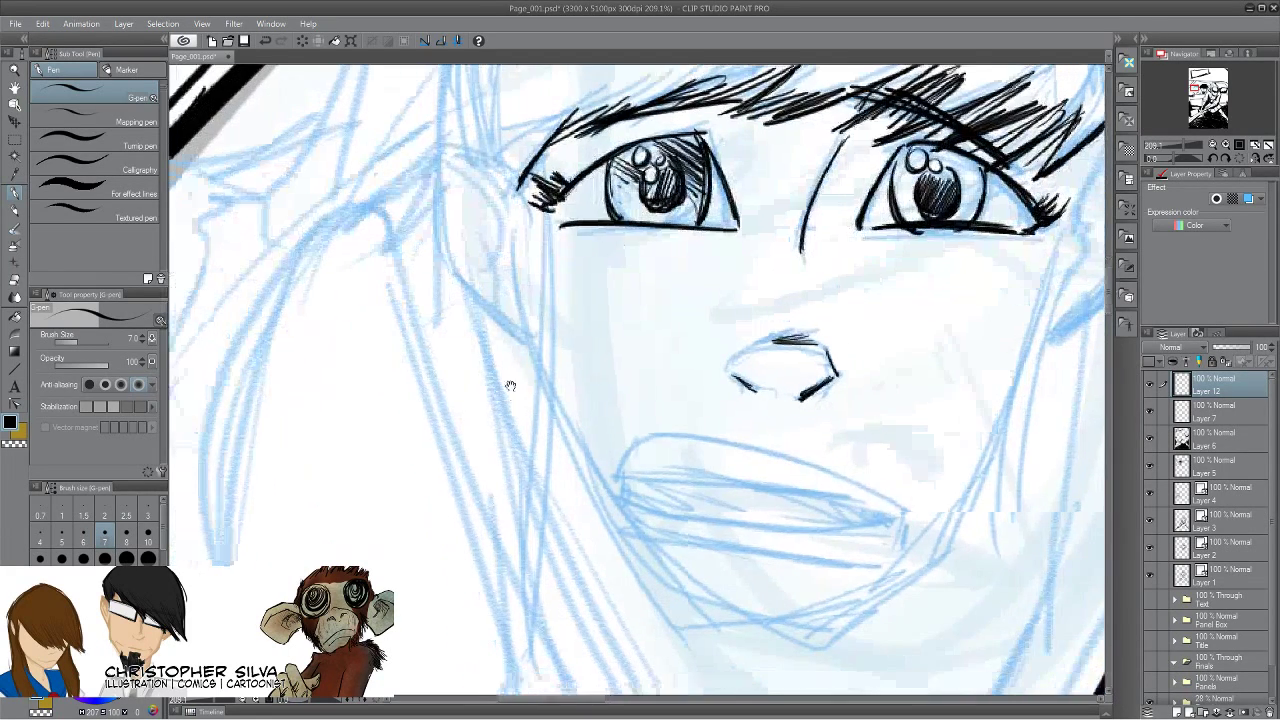
{"action": "left_click_drag", "start_coordinate": [520, 178], "coordinate": [522, 614]}
{"action": "left_click_drag", "start_coordinate": [512, 168], "coordinate": [530, 562]}
{"action": "mouse_move", "coordinate": [530, 502]}
{"action": "left_mouse_down"}
{"action": "mouse_move", "coordinate": [516, 624]}
{"action": "mouse_move", "coordinate": [526, 607]}
{"action": "left_mouse_up"}
Ink the long hair strands hanging beside the cheek nearer the black-haired man.
{"action": "left_click_drag", "start_coordinate": [835, 447], "coordinate": [540, 373]}
{"action": "left_click_drag", "start_coordinate": [800, 90], "coordinate": [756, 515]}
{"action": "left_click_drag", "start_coordinate": [753, 258], "coordinate": [740, 622]}
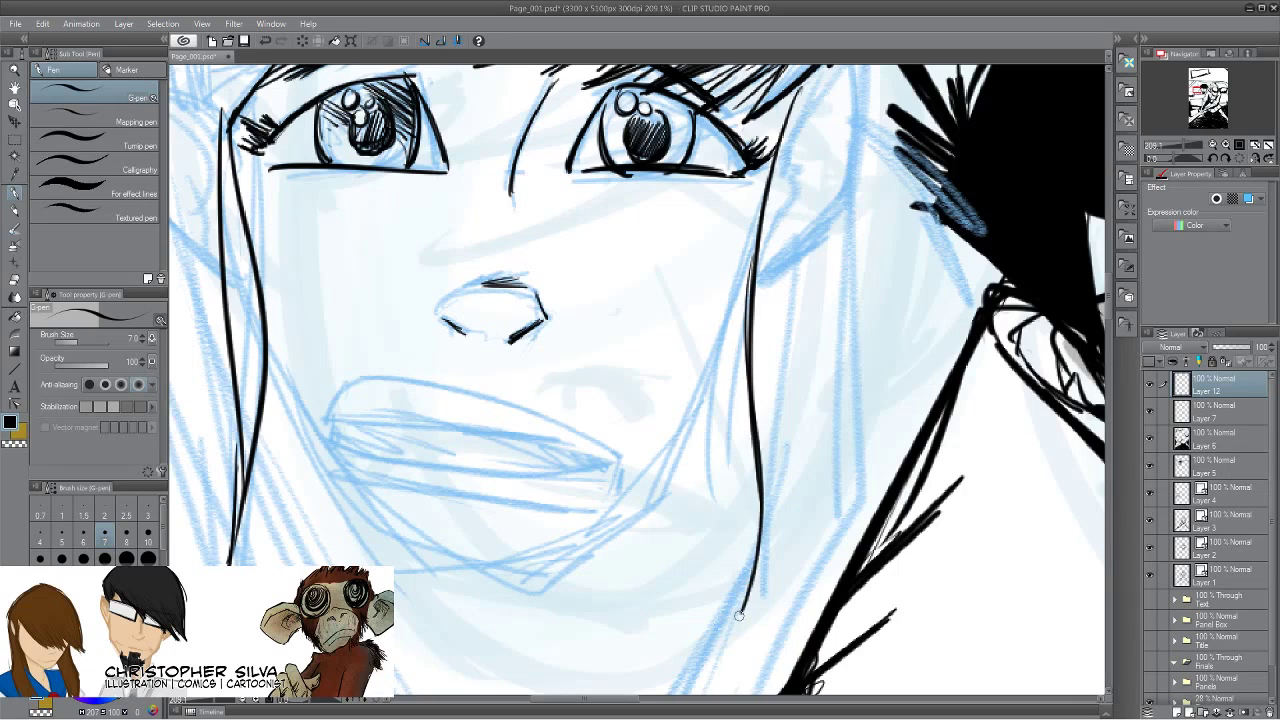
{"action": "mouse_move", "coordinate": [785, 110]}
{"action": "left_mouse_down"}
{"action": "mouse_move", "coordinate": [717, 388]}
{"action": "mouse_move", "coordinate": [713, 608]}
{"action": "left_mouse_up"}
{"action": "left_click_drag", "start_coordinate": [759, 212], "coordinate": [726, 550]}
{"action": "mouse_move", "coordinate": [752, 260]}
{"action": "left_mouse_down"}
{"action": "mouse_move", "coordinate": [740, 606]}
{"action": "mouse_move", "coordinate": [722, 644]}
{"action": "left_mouse_up"}
{"action": "left_click_drag", "start_coordinate": [752, 570], "coordinate": [714, 655]}
Ink the jawline on both sides down to the chin, thickening the line under the chin.
{"action": "mouse_move", "coordinate": [510, 507]}
{"action": "left_mouse_down"}
{"action": "mouse_move", "coordinate": [606, 443]}
{"action": "mouse_move", "coordinate": [692, 411]}
{"action": "left_mouse_up"}
{"action": "left_click_drag", "start_coordinate": [870, 340], "coordinate": [740, 484]}
{"action": "left_click_drag", "start_coordinate": [909, 225], "coordinate": [822, 386]}
{"action": "left_click_drag", "start_coordinate": [904, 250], "coordinate": [794, 422]}
{"action": "left_click_drag", "start_coordinate": [864, 328], "coordinate": [728, 496]}
{"action": "left_click_drag", "start_coordinate": [796, 420], "coordinate": [722, 496]}
{"action": "mouse_move", "coordinate": [440, 262]}
{"action": "left_mouse_down"}
{"action": "mouse_move", "coordinate": [568, 428]}
{"action": "mouse_move", "coordinate": [658, 484]}
{"action": "left_mouse_up"}
{"action": "left_click_drag", "start_coordinate": [828, 388], "coordinate": [688, 480]}
{"action": "left_click_drag", "start_coordinate": [806, 430], "coordinate": [652, 484]}
{"action": "left_click_drag", "start_coordinate": [726, 456], "coordinate": [692, 476]}
{"action": "left_click_drag", "start_coordinate": [816, 384], "coordinate": [706, 476]}
{"action": "left_click_drag", "start_coordinate": [790, 426], "coordinate": [698, 469]}
Set the G-pen to size 12, ink the lips and fill the open mouth solid black.
{"action": "key", "text": "bracketright"}
{"action": "key", "text": "bracketright"}
{"action": "key", "text": "bracketright"}
{"action": "mouse_move", "coordinate": [522, 286]}
{"action": "left_mouse_down"}
{"action": "mouse_move", "coordinate": [636, 291]}
{"action": "mouse_move", "coordinate": [795, 356]}
{"action": "mouse_move", "coordinate": [790, 410]}
{"action": "left_mouse_up"}
{"action": "mouse_move", "coordinate": [521, 295]}
{"action": "left_mouse_down"}
{"action": "mouse_move", "coordinate": [506, 357]}
{"action": "mouse_move", "coordinate": [713, 412]}
{"action": "mouse_move", "coordinate": [792, 416]}
{"action": "left_mouse_up"}
{"action": "left_click_drag", "start_coordinate": [517, 326], "coordinate": [781, 365]}
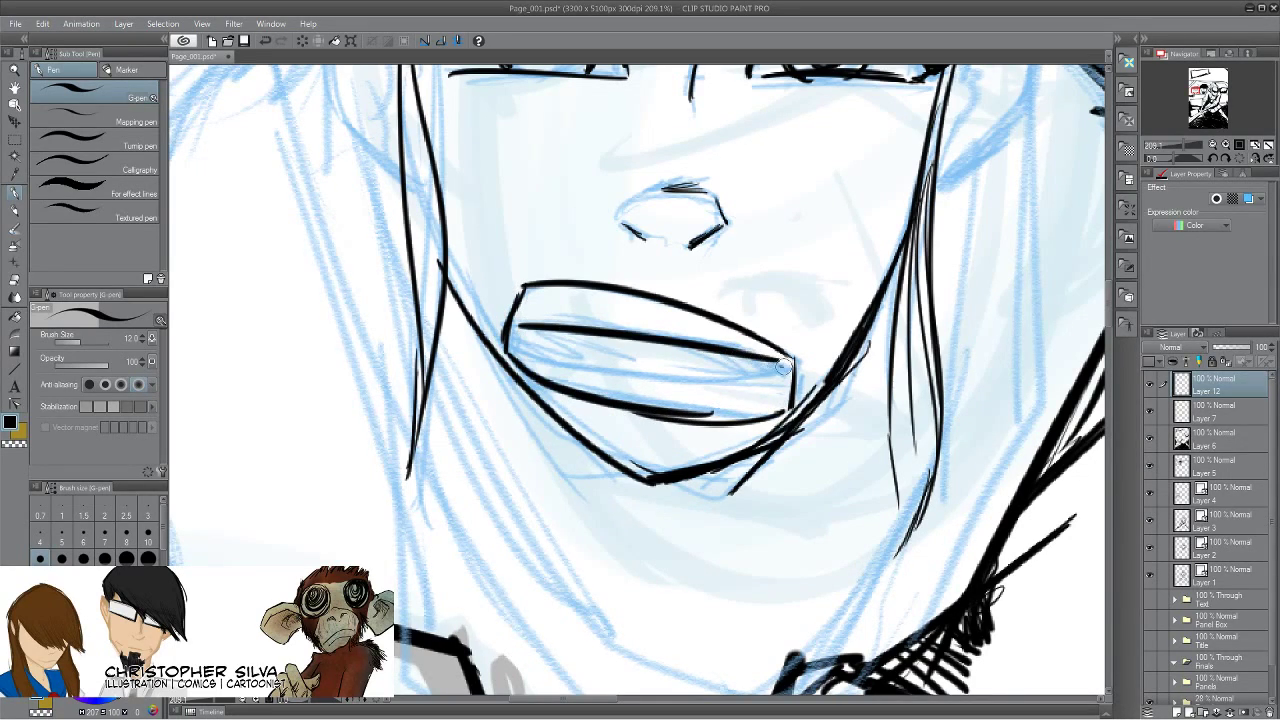
{"action": "mouse_move", "coordinate": [515, 351]}
{"action": "left_mouse_down"}
{"action": "mouse_move", "coordinate": [778, 383]}
{"action": "mouse_move", "coordinate": [600, 383]}
{"action": "mouse_move", "coordinate": [728, 389]}
{"action": "mouse_move", "coordinate": [765, 372]}
{"action": "mouse_move", "coordinate": [722, 368]}
{"action": "left_mouse_up"}
{"action": "mouse_move", "coordinate": [528, 350]}
{"action": "left_mouse_down"}
{"action": "mouse_move", "coordinate": [506, 338]}
{"action": "mouse_move", "coordinate": [512, 350]}
{"action": "mouse_move", "coordinate": [540, 345]}
{"action": "mouse_move", "coordinate": [520, 330]}
{"action": "mouse_move", "coordinate": [585, 350]}
{"action": "mouse_move", "coordinate": [530, 335]}
{"action": "mouse_move", "coordinate": [695, 352]}
{"action": "mouse_move", "coordinate": [680, 345]}
{"action": "mouse_move", "coordinate": [752, 362]}
{"action": "mouse_move", "coordinate": [565, 345]}
{"action": "mouse_move", "coordinate": [585, 368]}
{"action": "mouse_move", "coordinate": [738, 372]}
{"action": "mouse_move", "coordinate": [758, 390]}
{"action": "mouse_move", "coordinate": [559, 346]}
{"action": "mouse_move", "coordinate": [745, 365]}
{"action": "mouse_move", "coordinate": [690, 380]}
{"action": "mouse_move", "coordinate": [760, 384]}
{"action": "left_mouse_up"}
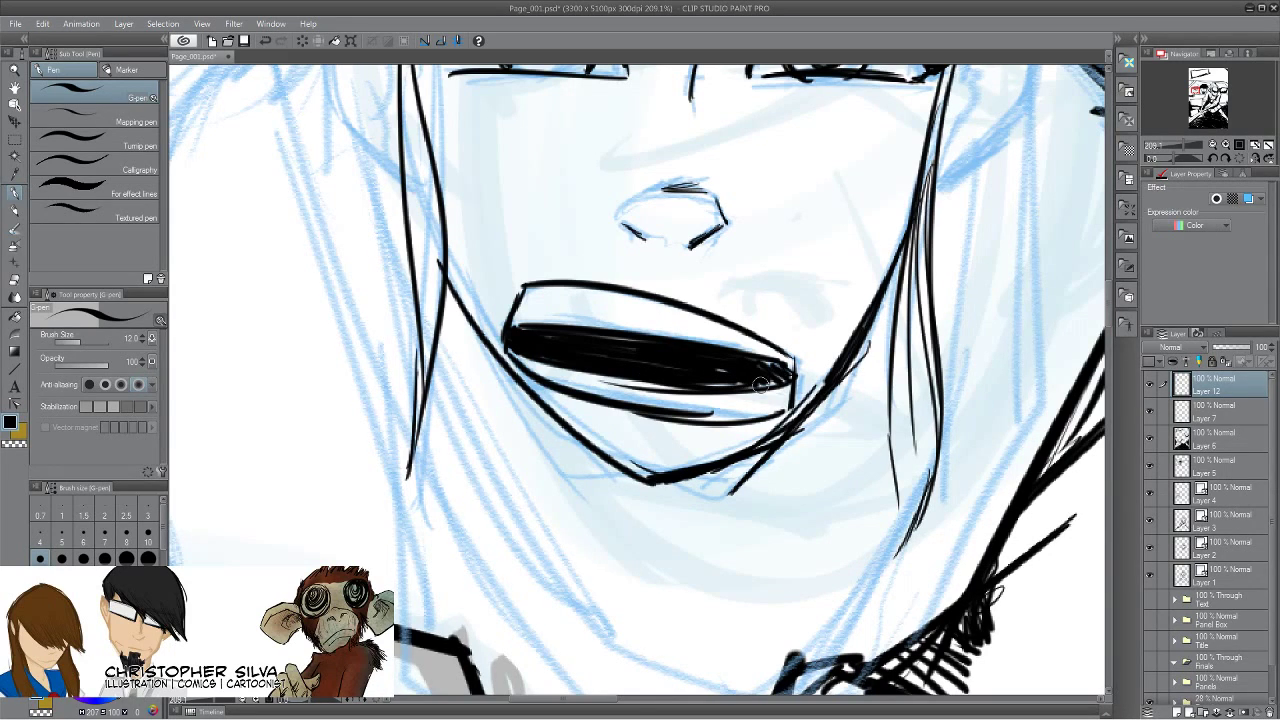
Ink the ear on the farther side of the face with its inner fold lines.
{"action": "left_click_drag", "start_coordinate": [451, 334], "coordinate": [631, 523]}
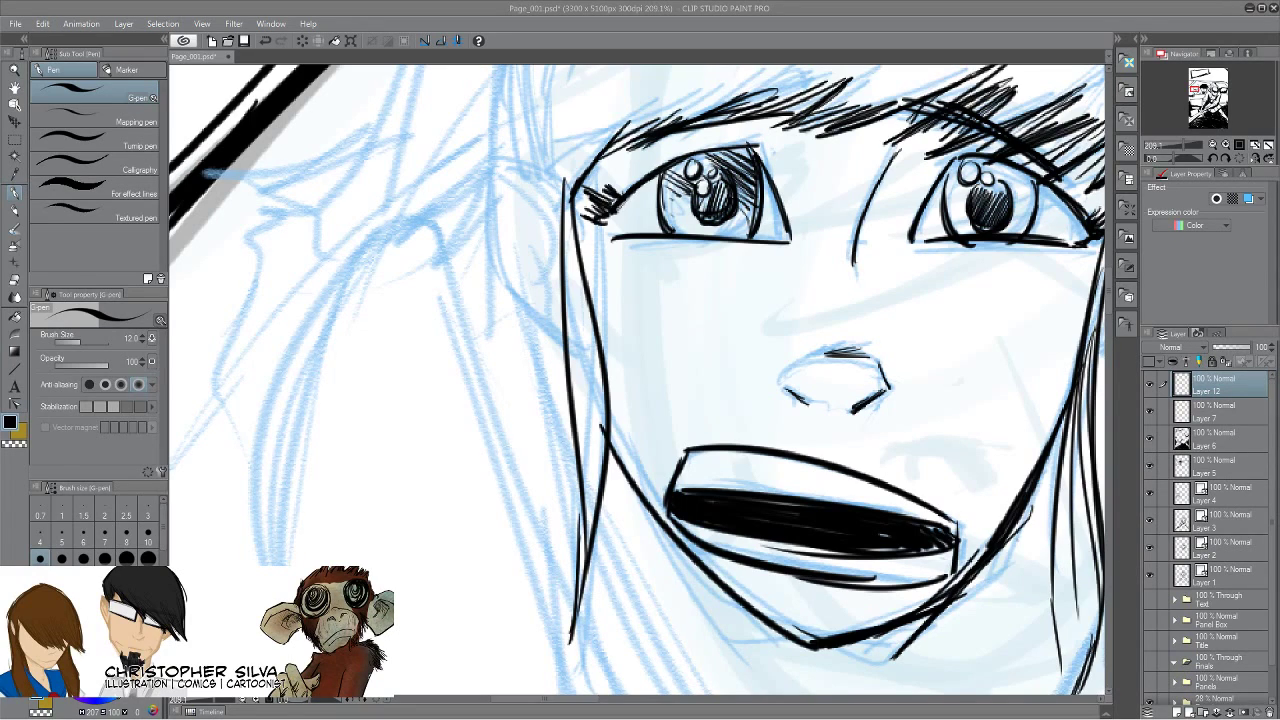
{"action": "left_click_drag", "start_coordinate": [526, 373], "coordinate": [557, 523]}
{"action": "mouse_move", "coordinate": [594, 330]}
{"action": "left_mouse_down"}
{"action": "mouse_move", "coordinate": [529, 325]}
{"action": "mouse_move", "coordinate": [531, 418]}
{"action": "mouse_move", "coordinate": [590, 487]}
{"action": "left_mouse_up"}
Ink the small hair bump at the crown and the hair contour from it down to the farther ear.
{"action": "mouse_move", "coordinate": [581, 378]}
{"action": "left_mouse_down"}
{"action": "mouse_move", "coordinate": [578, 437]}
{"action": "mouse_move", "coordinate": [558, 381]}
{"action": "mouse_move", "coordinate": [552, 425]}
{"action": "mouse_move", "coordinate": [541, 414]}
{"action": "mouse_move", "coordinate": [591, 361]}
{"action": "mouse_move", "coordinate": [519, 412]}
{"action": "mouse_move", "coordinate": [353, 466]}
{"action": "mouse_move", "coordinate": [327, 541]}
{"action": "mouse_move", "coordinate": [351, 520]}
{"action": "left_mouse_up"}
{"action": "left_click_drag", "start_coordinate": [412, 202], "coordinate": [507, 252]}
{"action": "mouse_move", "coordinate": [590, 203]}
{"action": "left_mouse_down"}
{"action": "mouse_move", "coordinate": [540, 180]}
{"action": "mouse_move", "coordinate": [488, 238]}
{"action": "left_mouse_up"}
{"action": "left_click_drag", "start_coordinate": [555, 205], "coordinate": [484, 252]}
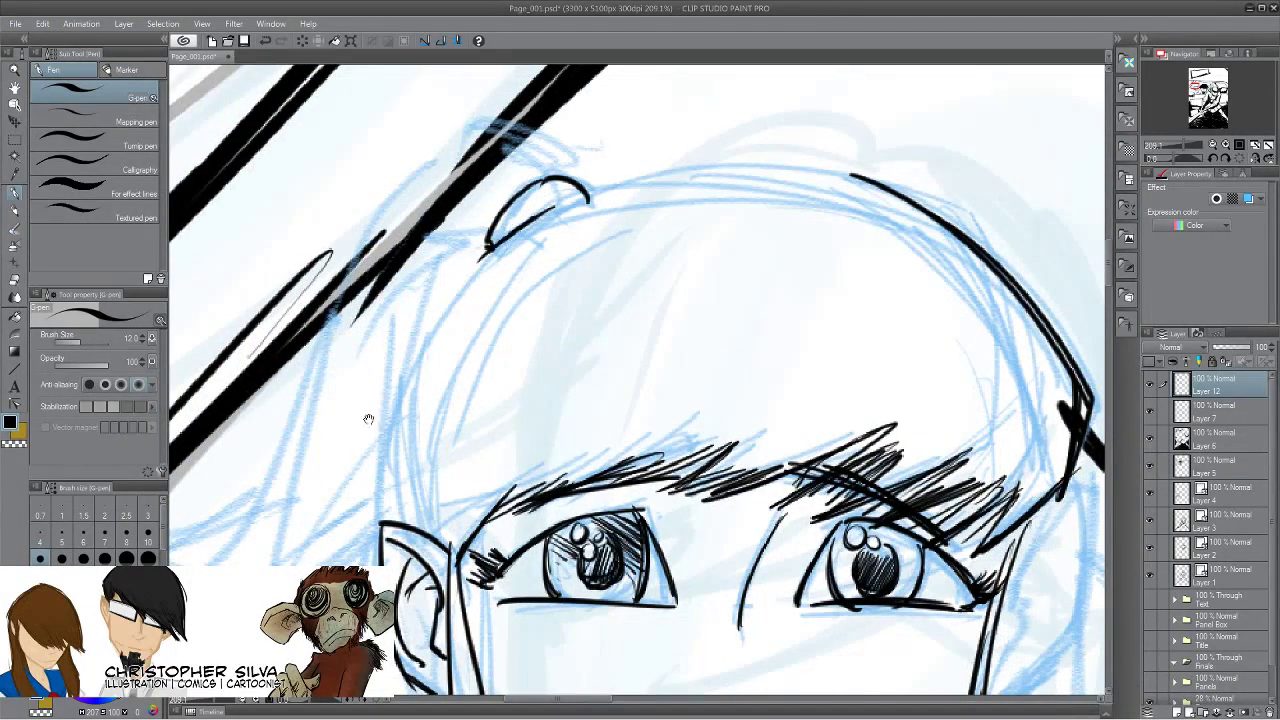
{"action": "left_click_drag", "start_coordinate": [366, 420], "coordinate": [477, 307]}
{"action": "mouse_move", "coordinate": [565, 172]}
{"action": "left_mouse_down"}
{"action": "mouse_move", "coordinate": [461, 326]}
{"action": "mouse_move", "coordinate": [458, 440]}
{"action": "left_mouse_up"}
{"action": "mouse_move", "coordinate": [468, 345]}
{"action": "left_mouse_down"}
{"action": "mouse_move", "coordinate": [460, 446]}
{"action": "mouse_move", "coordinate": [538, 470]}
{"action": "mouse_move", "coordinate": [514, 468]}
{"action": "left_mouse_up"}
{"action": "mouse_move", "coordinate": [508, 248]}
{"action": "left_mouse_down"}
{"action": "mouse_move", "coordinate": [481, 414]}
{"action": "mouse_move", "coordinate": [478, 399]}
{"action": "mouse_move", "coordinate": [496, 404]}
{"action": "mouse_move", "coordinate": [475, 444]}
{"action": "left_mouse_up"}
Ink the top of the crown and add hair strokes down to the temple nearer the black-haired man.
{"action": "left_click_drag", "start_coordinate": [640, 380], "coordinate": [362, 508]}
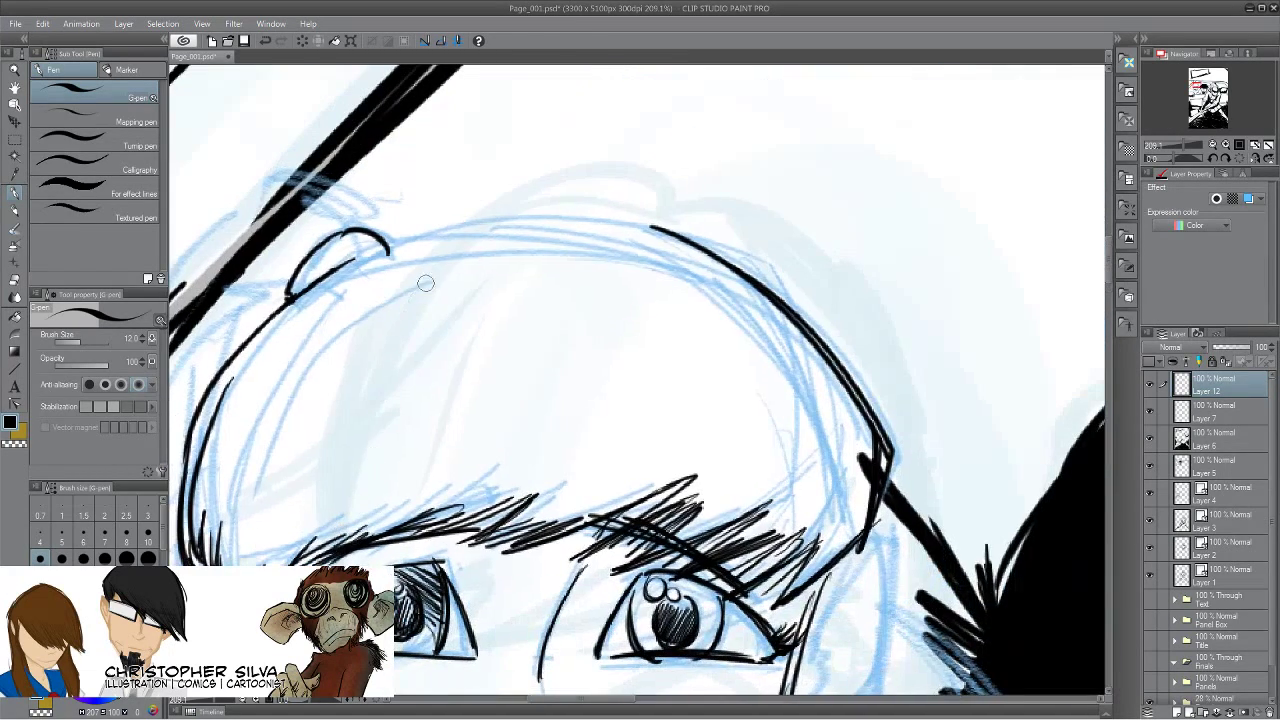
{"action": "left_click_drag", "start_coordinate": [394, 234], "coordinate": [716, 250]}
{"action": "left_click_drag", "start_coordinate": [580, 220], "coordinate": [744, 288]}
{"action": "mouse_move", "coordinate": [672, 236]}
{"action": "left_mouse_down"}
{"action": "mouse_move", "coordinate": [859, 464]}
{"action": "mouse_move", "coordinate": [838, 546]}
{"action": "left_mouse_up"}
{"action": "left_click_drag", "start_coordinate": [866, 440], "coordinate": [830, 556]}
{"action": "left_click_drag", "start_coordinate": [850, 490], "coordinate": [786, 590]}
{"action": "left_click_drag", "start_coordinate": [824, 510], "coordinate": [772, 566]}
Ink the lines beside the nearer temple and the loose hair strands hanging below the farther ear.
{"action": "left_click_drag", "start_coordinate": [698, 593], "coordinate": [684, 319]}
{"action": "mouse_move", "coordinate": [850, 266]}
{"action": "left_mouse_down"}
{"action": "mouse_move", "coordinate": [824, 292]}
{"action": "mouse_move", "coordinate": [868, 288]}
{"action": "mouse_move", "coordinate": [846, 452]}
{"action": "mouse_move", "coordinate": [780, 495]}
{"action": "mouse_move", "coordinate": [806, 342]}
{"action": "mouse_move", "coordinate": [782, 452]}
{"action": "left_mouse_up"}
{"action": "left_click_drag", "start_coordinate": [812, 345], "coordinate": [807, 353]}
{"action": "left_click_drag", "start_coordinate": [489, 360], "coordinate": [936, 245]}
{"action": "mouse_move", "coordinate": [519, 459]}
{"action": "left_mouse_down"}
{"action": "mouse_move", "coordinate": [489, 413]}
{"action": "mouse_move", "coordinate": [409, 363]}
{"action": "left_mouse_up"}
{"action": "mouse_move", "coordinate": [497, 100]}
{"action": "left_mouse_down"}
{"action": "mouse_move", "coordinate": [435, 145]}
{"action": "mouse_move", "coordinate": [572, 562]}
{"action": "left_mouse_up"}
{"action": "left_click_drag", "start_coordinate": [502, 182], "coordinate": [590, 440]}
Ink the neckline below the chin as two long lines converging from either side of the jaw.
{"action": "left_click_drag", "start_coordinate": [604, 668], "coordinate": [423, 378]}
{"action": "mouse_move", "coordinate": [408, 184]}
{"action": "left_mouse_down"}
{"action": "mouse_move", "coordinate": [642, 494]}
{"action": "mouse_move", "coordinate": [661, 496]}
{"action": "left_mouse_up"}
{"action": "mouse_move", "coordinate": [901, 312]}
{"action": "left_mouse_down"}
{"action": "mouse_move", "coordinate": [792, 456]}
{"action": "mouse_move", "coordinate": [711, 500]}
{"action": "mouse_move", "coordinate": [681, 495]}
{"action": "left_mouse_up"}
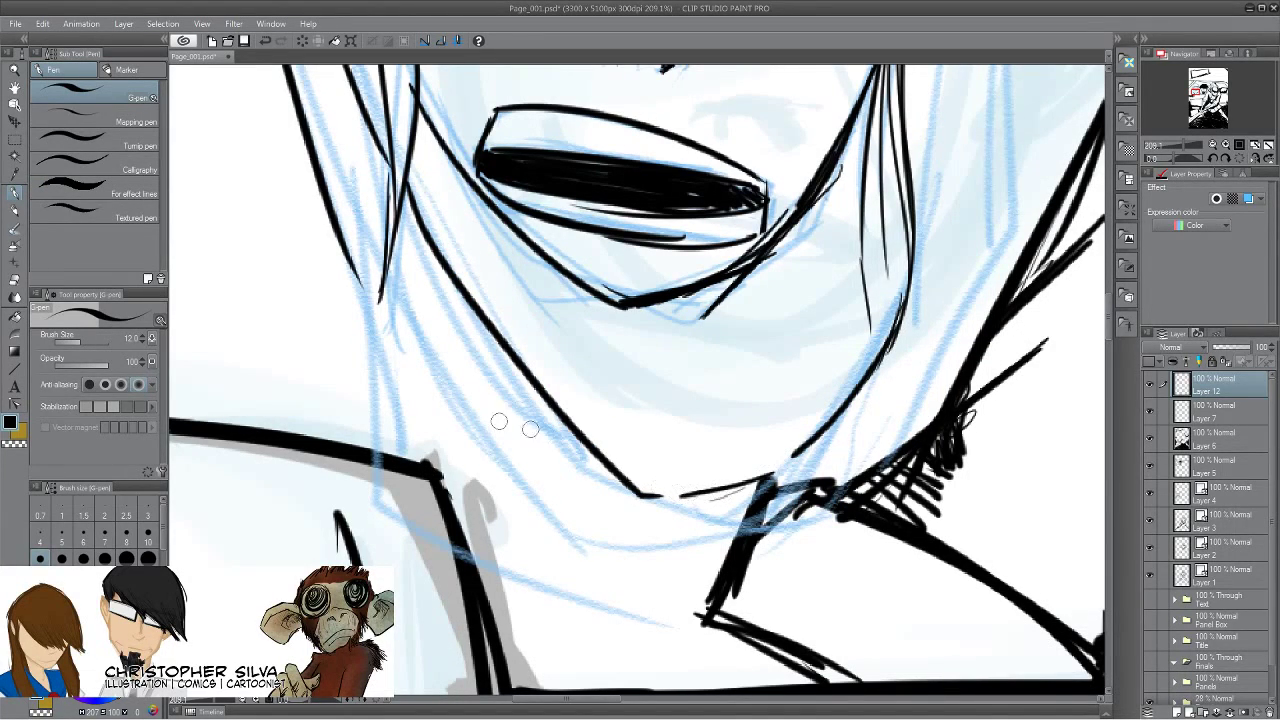
Ink the line running from the hair tips below the farther ear down to the side mirror.
{"action": "left_click_drag", "start_coordinate": [342, 431], "coordinate": [396, 469]}
{"action": "left_click_drag", "start_coordinate": [390, 277], "coordinate": [439, 486]}
{"action": "left_click_drag", "start_coordinate": [416, 353], "coordinate": [439, 480]}
{"action": "left_click_drag", "start_coordinate": [827, 396], "coordinate": [630, 645]}
Ink the hair lines hanging below the nearer ear and the outer contour strokes beside the black-haired man.
{"action": "left_click_drag", "start_coordinate": [826, 250], "coordinate": [868, 516]}
{"action": "mouse_move", "coordinate": [842, 282]}
{"action": "left_mouse_down"}
{"action": "mouse_move", "coordinate": [858, 482]}
{"action": "mouse_move", "coordinate": [772, 440]}
{"action": "left_mouse_up"}
{"action": "left_click_drag", "start_coordinate": [798, 342], "coordinate": [770, 494]}
{"action": "left_click_drag", "start_coordinate": [880, 128], "coordinate": [920, 172]}
{"action": "mouse_move", "coordinate": [943, 224]}
{"action": "left_mouse_down"}
{"action": "mouse_move", "coordinate": [984, 350]}
{"action": "mouse_move", "coordinate": [980, 338]}
{"action": "left_mouse_up"}
{"action": "left_click_drag", "start_coordinate": [966, 270], "coordinate": [977, 360]}
{"action": "mouse_move", "coordinate": [884, 138]}
{"action": "left_mouse_down"}
{"action": "mouse_move", "coordinate": [932, 198]}
{"action": "mouse_move", "coordinate": [973, 342]}
{"action": "left_mouse_up"}
{"action": "left_click_drag", "start_coordinate": [835, 301], "coordinate": [861, 560]}
{"action": "mouse_move", "coordinate": [834, 251]}
{"action": "left_mouse_down"}
{"action": "mouse_move", "coordinate": [833, 290]}
{"action": "mouse_move", "coordinate": [803, 294]}
{"action": "mouse_move", "coordinate": [798, 315]}
{"action": "left_mouse_up"}
{"action": "left_click_drag", "start_coordinate": [808, 288], "coordinate": [784, 484]}
Hatch the hair just below the farther ear and ink the long strands falling from it.
{"action": "left_click_drag", "start_coordinate": [290, 481], "coordinate": [753, 511]}
{"action": "mouse_move", "coordinate": [596, 188]}
{"action": "left_mouse_down"}
{"action": "mouse_move", "coordinate": [578, 206]}
{"action": "mouse_move", "coordinate": [560, 200]}
{"action": "left_mouse_up"}
{"action": "mouse_move", "coordinate": [604, 162]}
{"action": "left_mouse_down"}
{"action": "mouse_move", "coordinate": [578, 237]}
{"action": "mouse_move", "coordinate": [620, 418]}
{"action": "left_mouse_up"}
{"action": "left_click_drag", "start_coordinate": [580, 241], "coordinate": [643, 468]}
Ink the wide outer curve from the farther ear down to the side mirror and thicken its lower end.
{"action": "left_click_drag", "start_coordinate": [409, 454], "coordinate": [438, 345]}
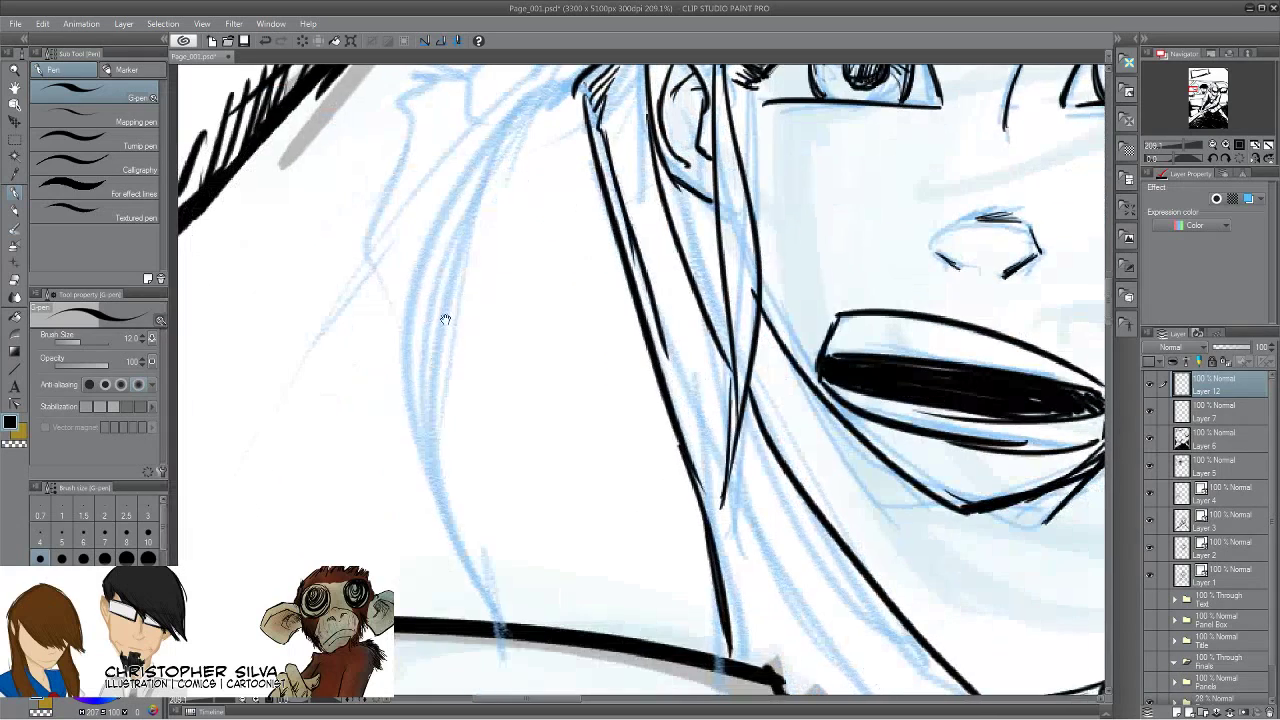
{"action": "mouse_move", "coordinate": [590, 70]}
{"action": "left_mouse_down"}
{"action": "mouse_move", "coordinate": [414, 250]}
{"action": "mouse_move", "coordinate": [412, 355]}
{"action": "left_mouse_up"}
{"action": "left_click_drag", "start_coordinate": [410, 240], "coordinate": [505, 608]}
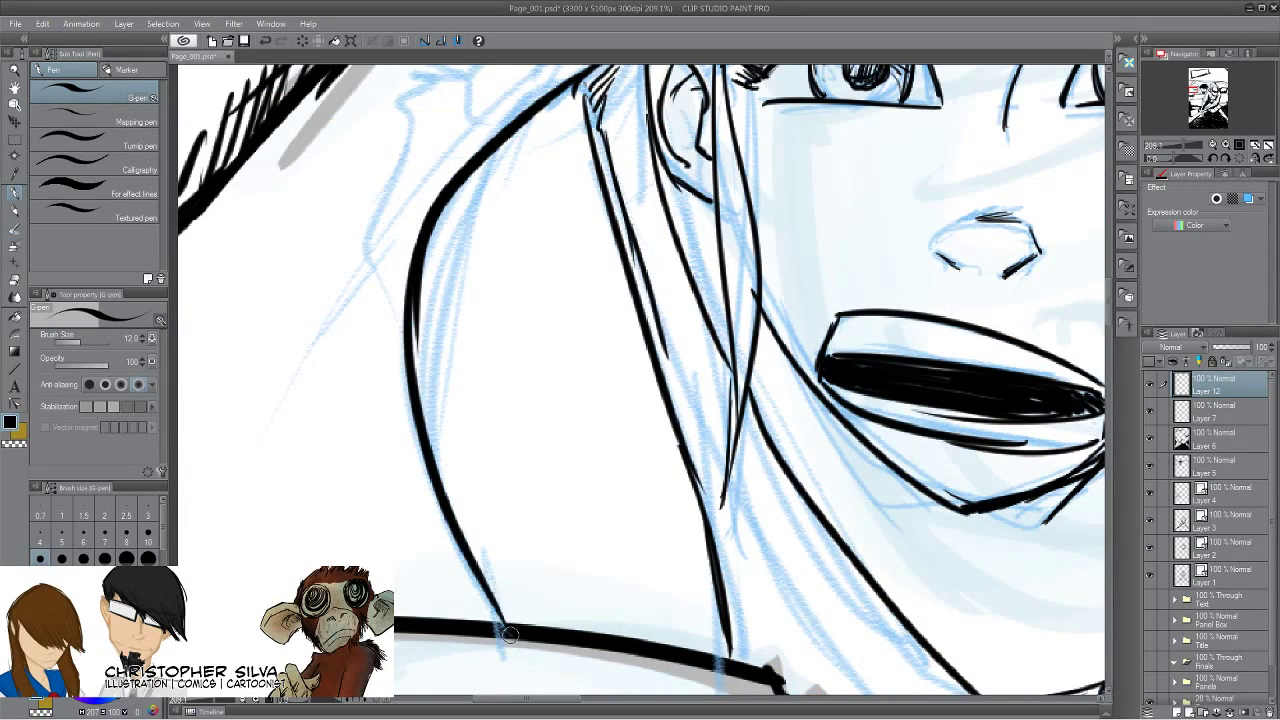
{"action": "mouse_move", "coordinate": [433, 252]}
{"action": "left_mouse_down"}
{"action": "mouse_move", "coordinate": [424, 330]}
{"action": "mouse_move", "coordinate": [478, 527]}
{"action": "left_mouse_up"}
{"action": "left_click_drag", "start_coordinate": [521, 590], "coordinate": [527, 625]}
{"action": "mouse_move", "coordinate": [705, 578]}
{"action": "left_mouse_down"}
{"action": "mouse_move", "coordinate": [720, 648]}
{"action": "mouse_move", "coordinate": [706, 658]}
{"action": "left_mouse_up"}
Ink the short line behind the hair bump and the long hair contour falling between the windshield pillar and the farther ear.
{"action": "left_click_drag", "start_coordinate": [326, 424], "coordinate": [475, 675]}
{"action": "left_click_drag", "start_coordinate": [595, 372], "coordinate": [405, 557]}
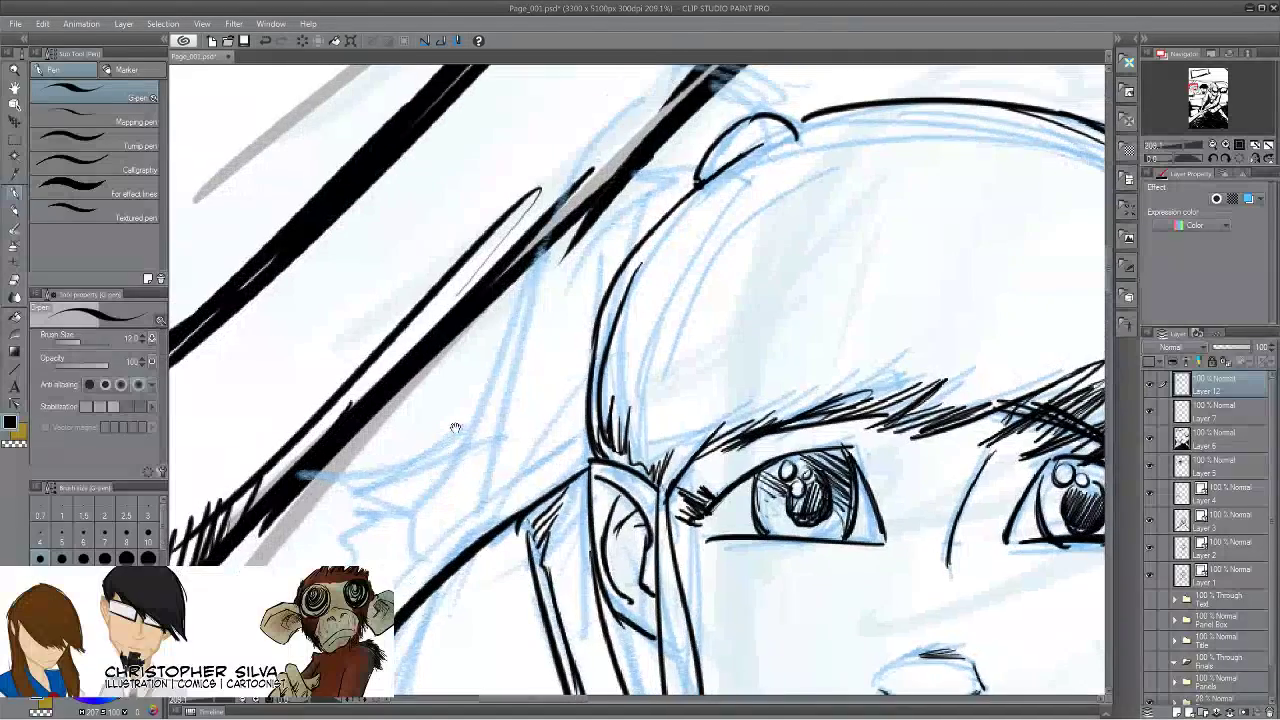
{"action": "left_click_drag", "start_coordinate": [752, 102], "coordinate": [738, 186]}
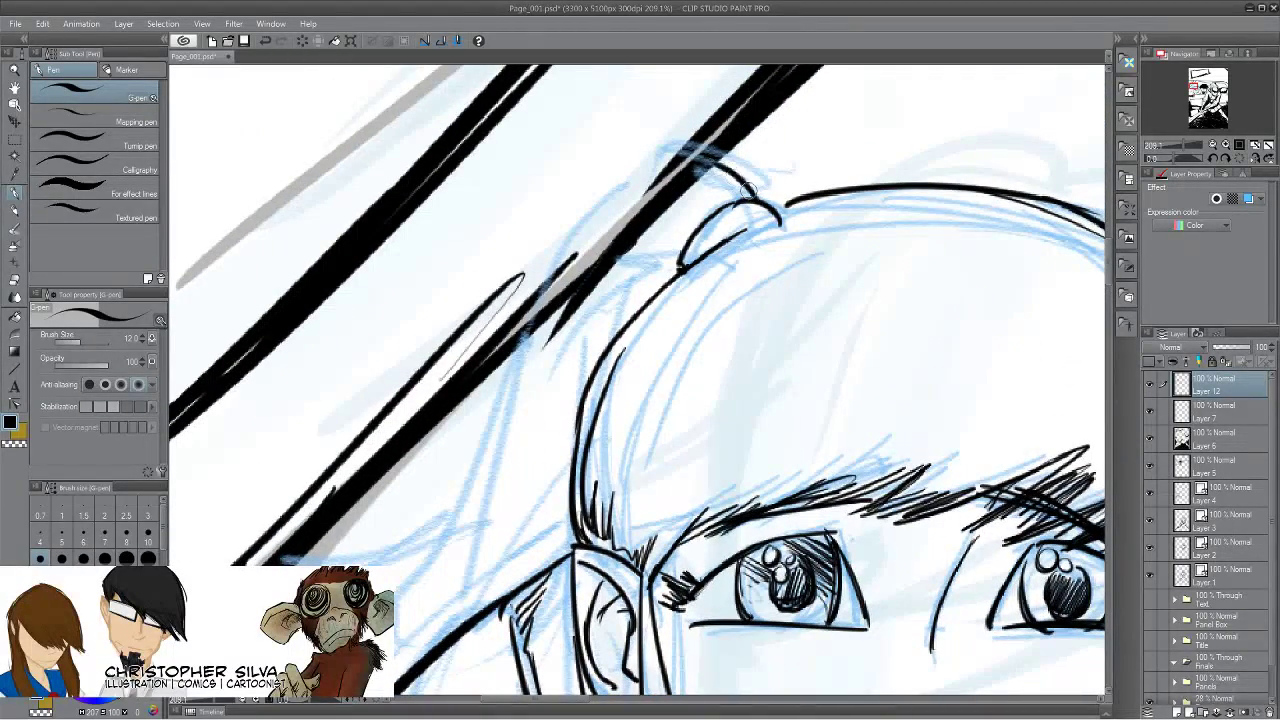
{"action": "left_click_drag", "start_coordinate": [420, 518], "coordinate": [420, 426]}
{"action": "left_click_drag", "start_coordinate": [536, 236], "coordinate": [481, 491]}
{"action": "left_click_drag", "start_coordinate": [491, 348], "coordinate": [479, 494]}
{"action": "left_click_drag", "start_coordinate": [490, 323], "coordinate": [469, 518]}
Ink the ragged hair tips flaring out beside the windshield pillar.
{"action": "mouse_move", "coordinate": [474, 428]}
{"action": "left_mouse_down"}
{"action": "mouse_move", "coordinate": [389, 530]}
{"action": "mouse_move", "coordinate": [357, 543]}
{"action": "mouse_move", "coordinate": [312, 503]}
{"action": "mouse_move", "coordinate": [400, 525]}
{"action": "left_mouse_up"}
{"action": "left_click_drag", "start_coordinate": [298, 483], "coordinate": [375, 558]}
{"action": "mouse_move", "coordinate": [300, 495]}
{"action": "left_mouse_down"}
{"action": "mouse_move", "coordinate": [352, 562]}
{"action": "mouse_move", "coordinate": [322, 565]}
{"action": "left_mouse_up"}
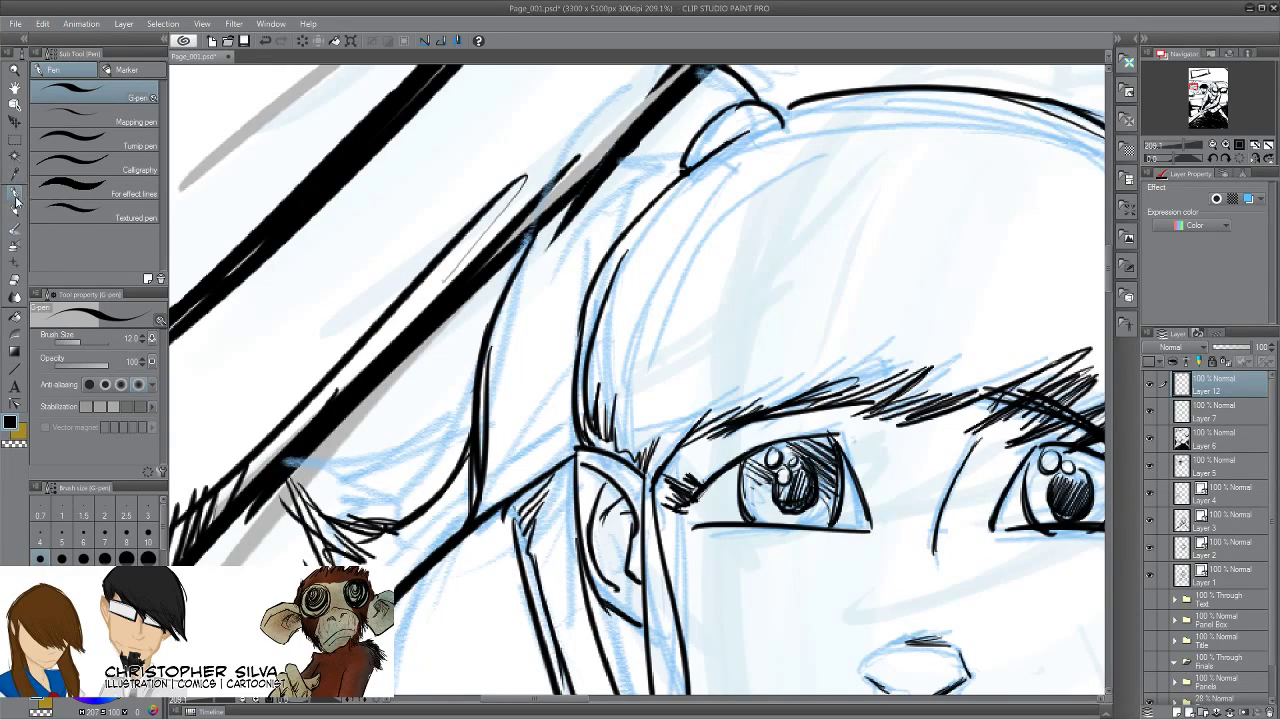
Ink the first black strokes in the gap between the page edge and the large empty box below the side mirror.
{"action": "left_click", "coordinate": [14, 70]}
{"action": "left_click_drag", "start_coordinate": [770, 494], "coordinate": [679, 495]}
{"action": "left_click_drag", "start_coordinate": [676, 582], "coordinate": [454, 593]}
{"action": "left_click_drag", "start_coordinate": [477, 389], "coordinate": [483, 419]}
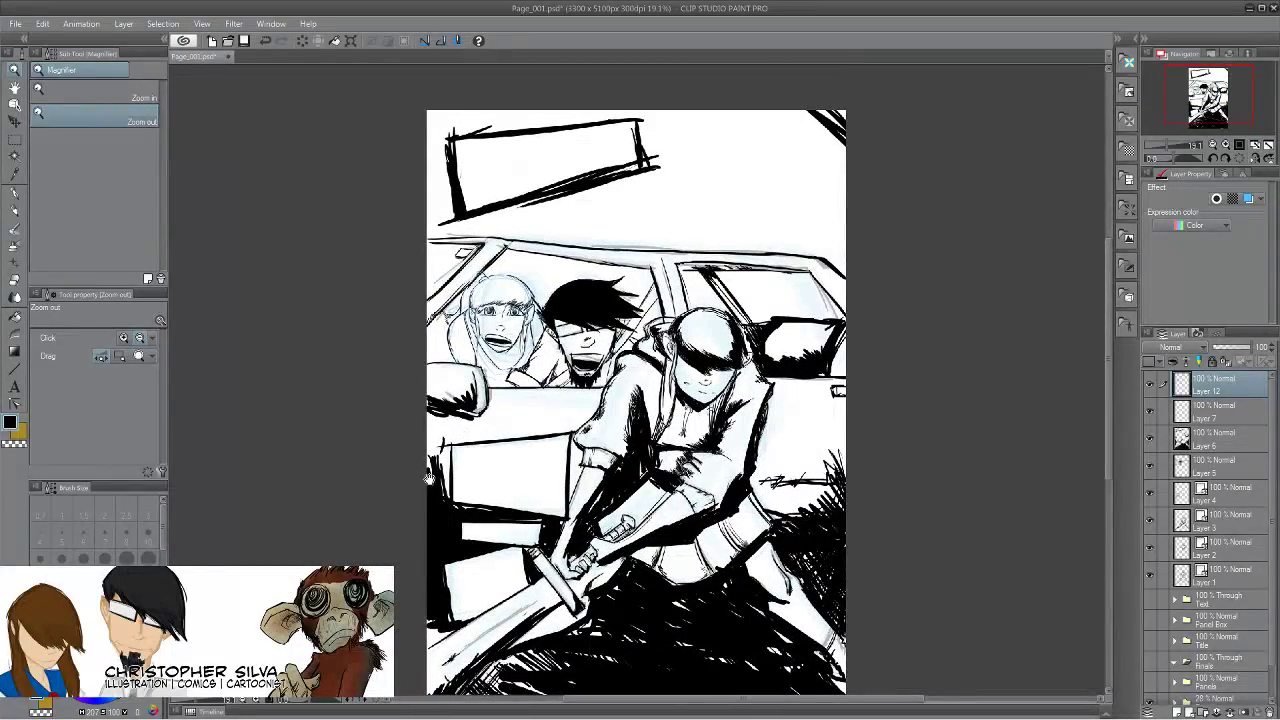
{"action": "left_click_drag", "start_coordinate": [441, 481], "coordinate": [503, 486]}
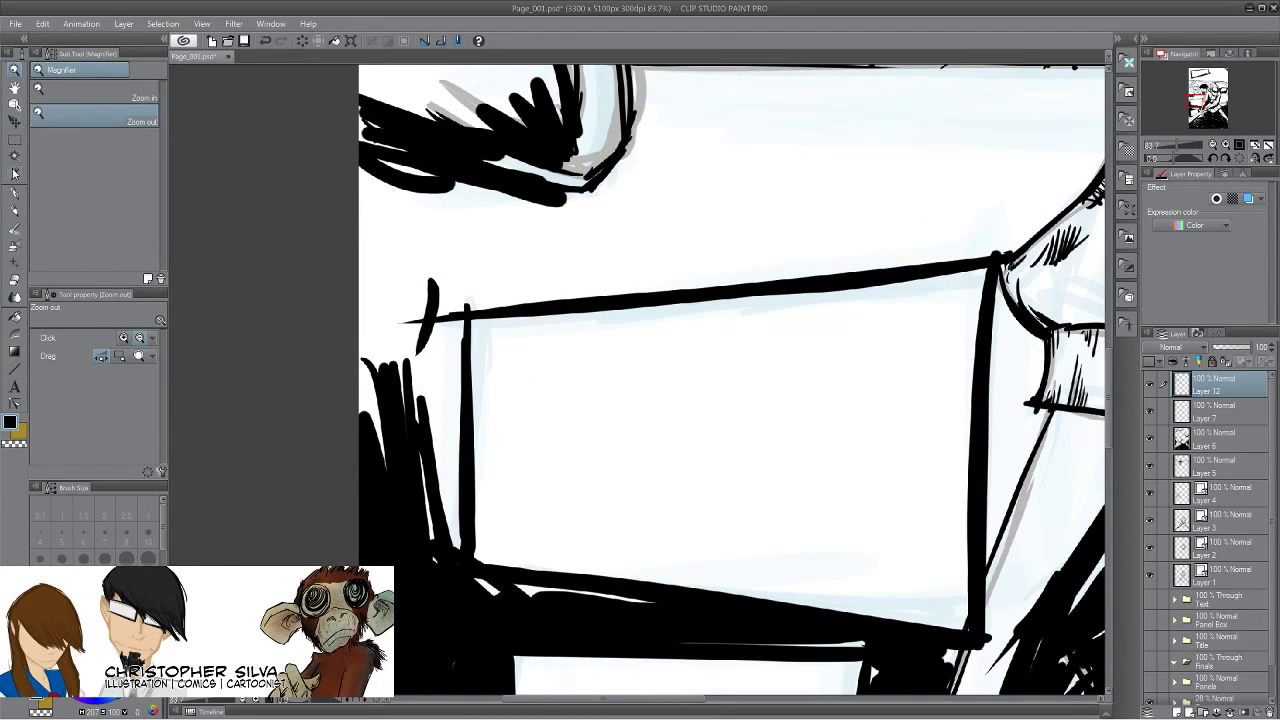
{"action": "left_click", "coordinate": [14, 194]}
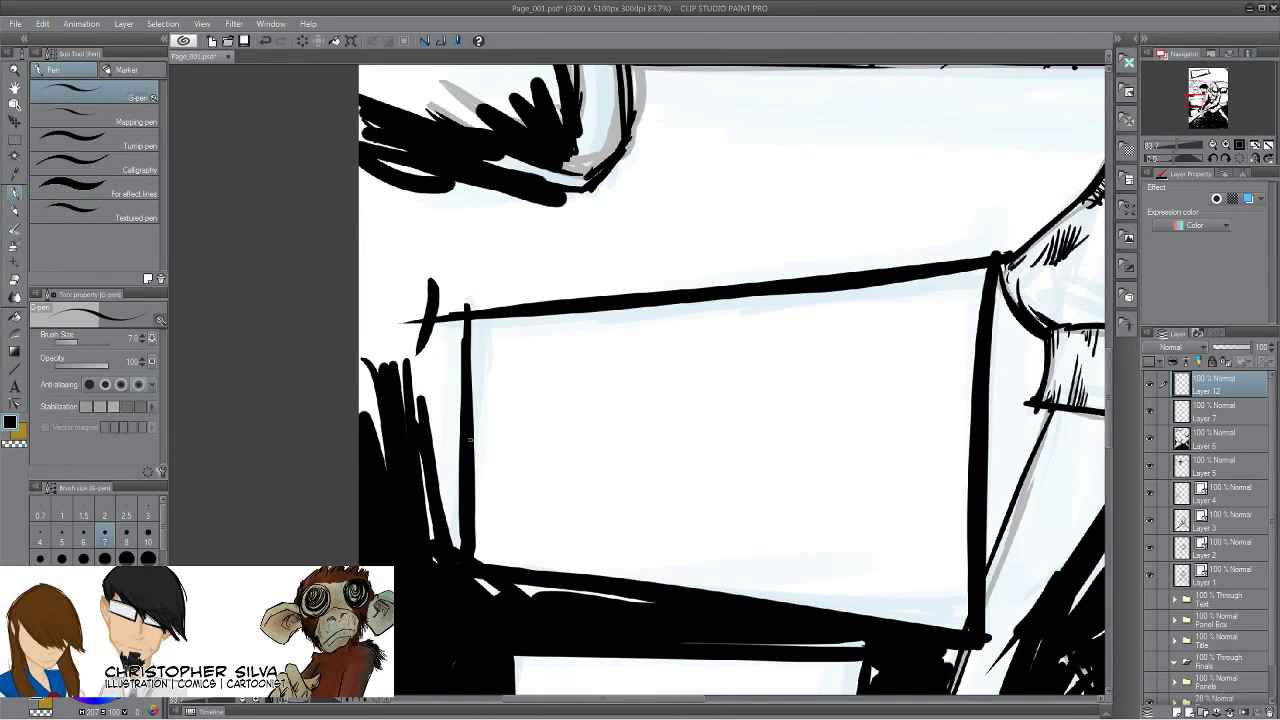
{"action": "key", "text": "bracketright"}
{"action": "key", "text": "bracketright"}
{"action": "key", "text": "bracketright"}
{"action": "left_click_drag", "start_coordinate": [445, 376], "coordinate": [460, 432]}
{"action": "left_click_drag", "start_coordinate": [440, 403], "coordinate": [461, 443]}
Set the G-pen size to 20 and fill the gap between the page edge and the large box with black.
{"action": "key", "text": "bracketright"}
{"action": "key", "text": "bracketright"}
{"action": "key", "text": "bracketright"}
{"action": "left_click_drag", "start_coordinate": [432, 373], "coordinate": [459, 446]}
{"action": "left_click_drag", "start_coordinate": [430, 401], "coordinate": [460, 477]}
{"action": "left_click_drag", "start_coordinate": [422, 428], "coordinate": [463, 511]}
{"action": "left_click_drag", "start_coordinate": [438, 481], "coordinate": [462, 546]}
{"action": "left_click_drag", "start_coordinate": [425, 512], "coordinate": [461, 579]}
{"action": "left_click_drag", "start_coordinate": [363, 346], "coordinate": [406, 445]}
{"action": "left_click_drag", "start_coordinate": [362, 376], "coordinate": [390, 447]}
Scribble loose foliage curls along the page edge between the side mirror and the black fill.
{"action": "left_click_drag", "start_coordinate": [372, 198], "coordinate": [360, 258]}
{"action": "mouse_move", "coordinate": [378, 162]}
{"action": "left_mouse_down"}
{"action": "mouse_move", "coordinate": [358, 230]}
{"action": "mouse_move", "coordinate": [370, 218]}
{"action": "mouse_move", "coordinate": [364, 266]}
{"action": "left_mouse_up"}
{"action": "left_click_drag", "start_coordinate": [358, 326], "coordinate": [370, 364]}
{"action": "left_click_drag", "start_coordinate": [368, 250], "coordinate": [410, 334]}
{"action": "mouse_move", "coordinate": [410, 178]}
{"action": "left_mouse_down"}
{"action": "mouse_move", "coordinate": [400, 222]}
{"action": "mouse_move", "coordinate": [408, 194]}
{"action": "mouse_move", "coordinate": [422, 271]}
{"action": "left_mouse_up"}
{"action": "left_click_drag", "start_coordinate": [406, 229], "coordinate": [407, 285]}
{"action": "left_click_drag", "start_coordinate": [370, 182], "coordinate": [386, 198]}
{"action": "mouse_move", "coordinate": [402, 198]}
{"action": "left_mouse_down"}
{"action": "mouse_move", "coordinate": [428, 224]}
{"action": "mouse_move", "coordinate": [406, 266]}
{"action": "left_mouse_up"}
{"action": "left_click_drag", "start_coordinate": [400, 250], "coordinate": [412, 262]}
{"action": "mouse_move", "coordinate": [401, 301]}
{"action": "left_mouse_down"}
{"action": "mouse_move", "coordinate": [431, 247]}
{"action": "mouse_move", "coordinate": [392, 341]}
{"action": "mouse_move", "coordinate": [370, 268]}
{"action": "mouse_move", "coordinate": [359, 299]}
{"action": "mouse_move", "coordinate": [395, 307]}
{"action": "left_mouse_up"}
{"action": "mouse_move", "coordinate": [487, 190]}
{"action": "left_mouse_down"}
{"action": "mouse_move", "coordinate": [515, 222]}
{"action": "mouse_move", "coordinate": [500, 240]}
{"action": "mouse_move", "coordinate": [476, 190]}
{"action": "mouse_move", "coordinate": [450, 202]}
{"action": "mouse_move", "coordinate": [458, 292]}
{"action": "mouse_move", "coordinate": [474, 255]}
{"action": "mouse_move", "coordinate": [445, 370]}
{"action": "mouse_move", "coordinate": [460, 340]}
{"action": "mouse_move", "coordinate": [437, 377]}
{"action": "mouse_move", "coordinate": [445, 400]}
{"action": "mouse_move", "coordinate": [440, 360]}
{"action": "mouse_move", "coordinate": [414, 365]}
{"action": "mouse_move", "coordinate": [424, 342]}
{"action": "mouse_move", "coordinate": [430, 400]}
{"action": "mouse_move", "coordinate": [440, 360]}
{"action": "mouse_move", "coordinate": [445, 435]}
{"action": "left_mouse_up"}
Hatch the narrow gap between the large box and the crouching figure's sleeve and forearm in black.
{"action": "mouse_move", "coordinate": [888, 440]}
{"action": "left_mouse_down"}
{"action": "mouse_move", "coordinate": [528, 399]}
{"action": "mouse_move", "coordinate": [474, 350]}
{"action": "left_mouse_up"}
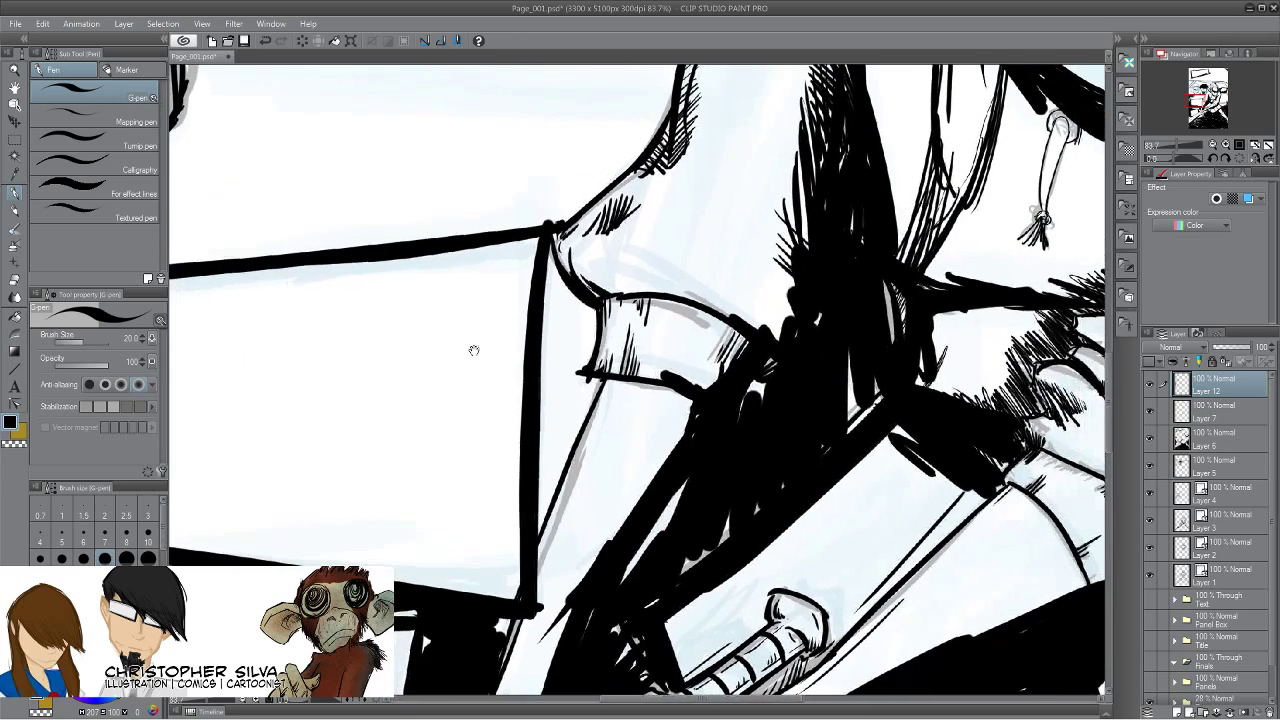
{"action": "left_click_drag", "start_coordinate": [546, 262], "coordinate": [596, 310]}
{"action": "left_click_drag", "start_coordinate": [546, 270], "coordinate": [596, 331]}
{"action": "mouse_move", "coordinate": [545, 287]}
{"action": "left_mouse_down"}
{"action": "mouse_move", "coordinate": [581, 365]}
{"action": "mouse_move", "coordinate": [555, 355]}
{"action": "mouse_move", "coordinate": [538, 369]}
{"action": "mouse_move", "coordinate": [536, 534]}
{"action": "left_mouse_up"}
{"action": "left_click_drag", "start_coordinate": [578, 426], "coordinate": [552, 496]}
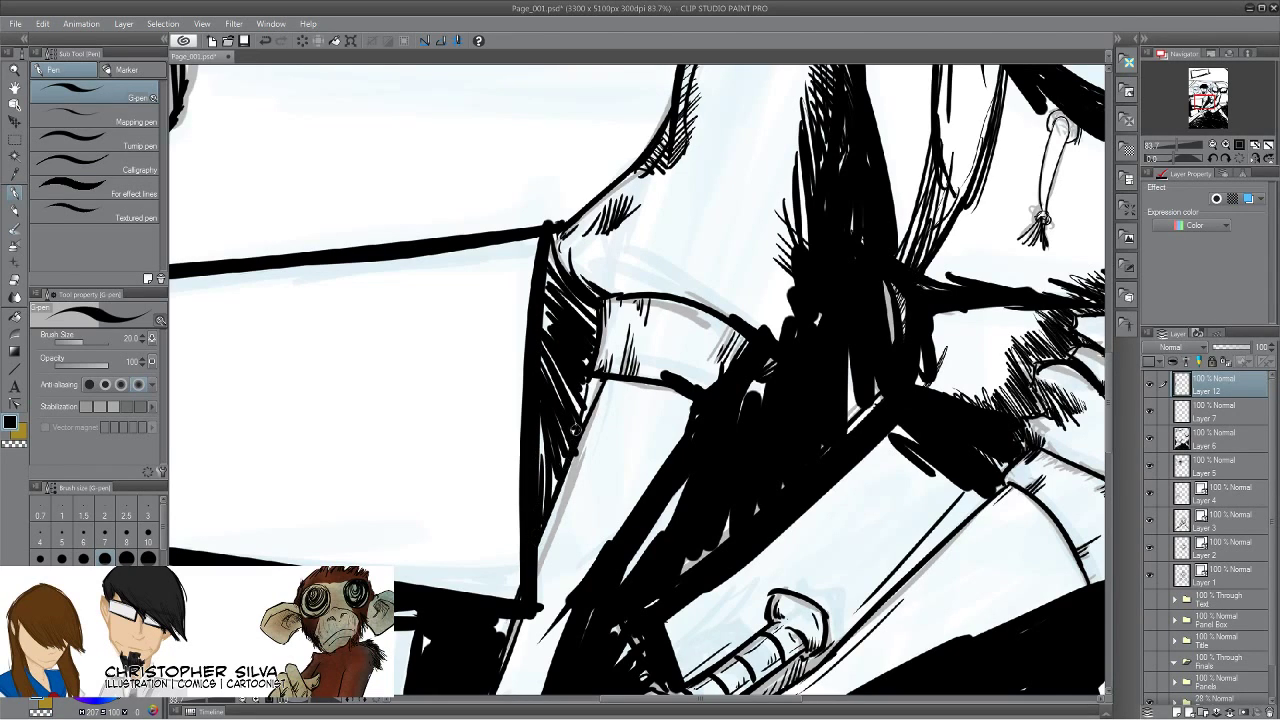
Hatch the area beside the lower corner of the title box, between the box and the nearest page edge.
{"action": "left_click_drag", "start_coordinate": [352, 318], "coordinate": [534, 500]}
{"action": "left_click_drag", "start_coordinate": [890, 401], "coordinate": [540, 400]}
{"action": "mouse_move", "coordinate": [888, 404]}
{"action": "left_mouse_down"}
{"action": "mouse_move", "coordinate": [866, 428]}
{"action": "mouse_move", "coordinate": [860, 416]}
{"action": "left_mouse_up"}
{"action": "left_click_drag", "start_coordinate": [318, 519], "coordinate": [640, 675]}
{"action": "left_click_drag", "start_coordinate": [518, 450], "coordinate": [430, 675]}
{"action": "mouse_move", "coordinate": [506, 318]}
{"action": "left_mouse_down"}
{"action": "mouse_move", "coordinate": [501, 511]}
{"action": "mouse_move", "coordinate": [424, 713]}
{"action": "left_mouse_up"}
{"action": "left_click_drag", "start_coordinate": [354, 457], "coordinate": [550, 642]}
{"action": "left_click_drag", "start_coordinate": [612, 535], "coordinate": [574, 574]}
{"action": "left_click_drag", "start_coordinate": [604, 484], "coordinate": [540, 592]}
{"action": "left_click_drag", "start_coordinate": [596, 458], "coordinate": [534, 594]}
{"action": "left_click_drag", "start_coordinate": [576, 486], "coordinate": [526, 598]}
{"action": "left_click_drag", "start_coordinate": [566, 488], "coordinate": [512, 612]}
{"action": "left_click_drag", "start_coordinate": [542, 506], "coordinate": [498, 620]}
{"action": "left_click_drag", "start_coordinate": [524, 526], "coordinate": [492, 616]}
Set the G-pen size to 30 and hatch dense black above the rear end of the car roof.
{"action": "left_click_drag", "start_coordinate": [645, 373], "coordinate": [329, 466]}
{"action": "mouse_move", "coordinate": [1013, 445]}
{"action": "left_mouse_down"}
{"action": "mouse_move", "coordinate": [763, 451]}
{"action": "mouse_move", "coordinate": [529, 546]}
{"action": "mouse_move", "coordinate": [272, 444]}
{"action": "left_mouse_up"}
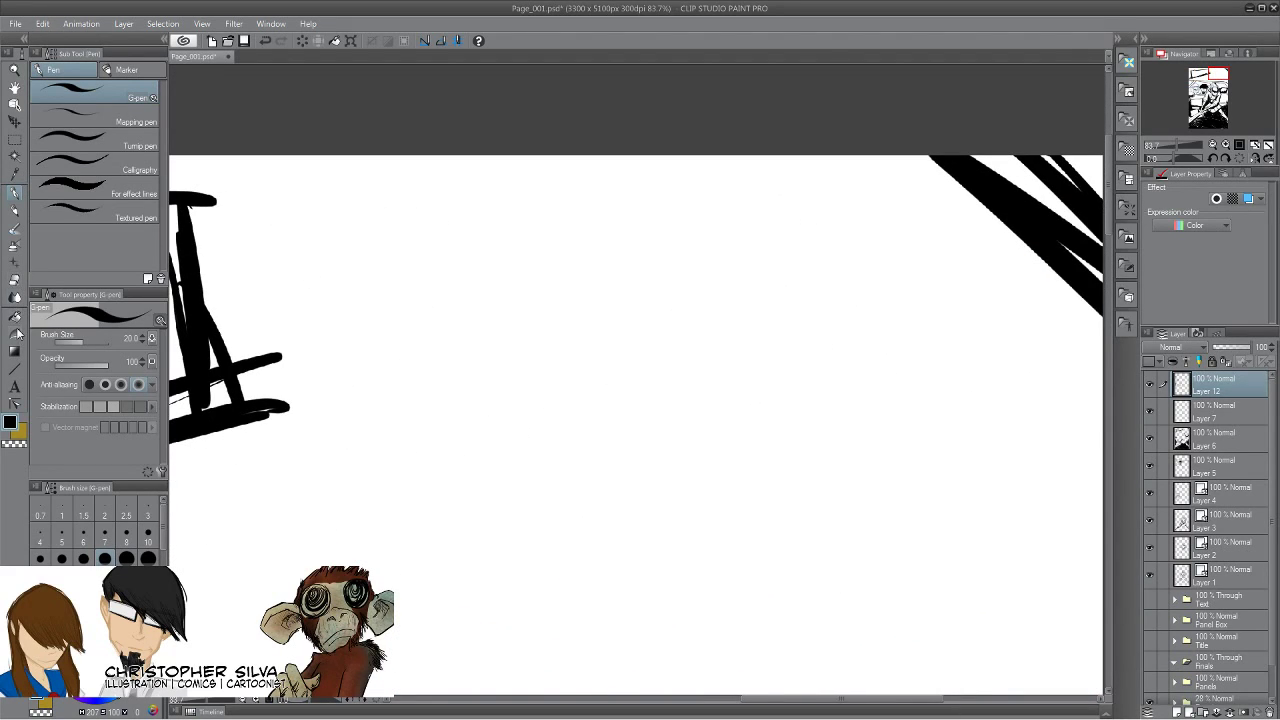
{"action": "left_click", "coordinate": [15, 70]}
{"action": "left_click_drag", "start_coordinate": [677, 434], "coordinate": [634, 431]}
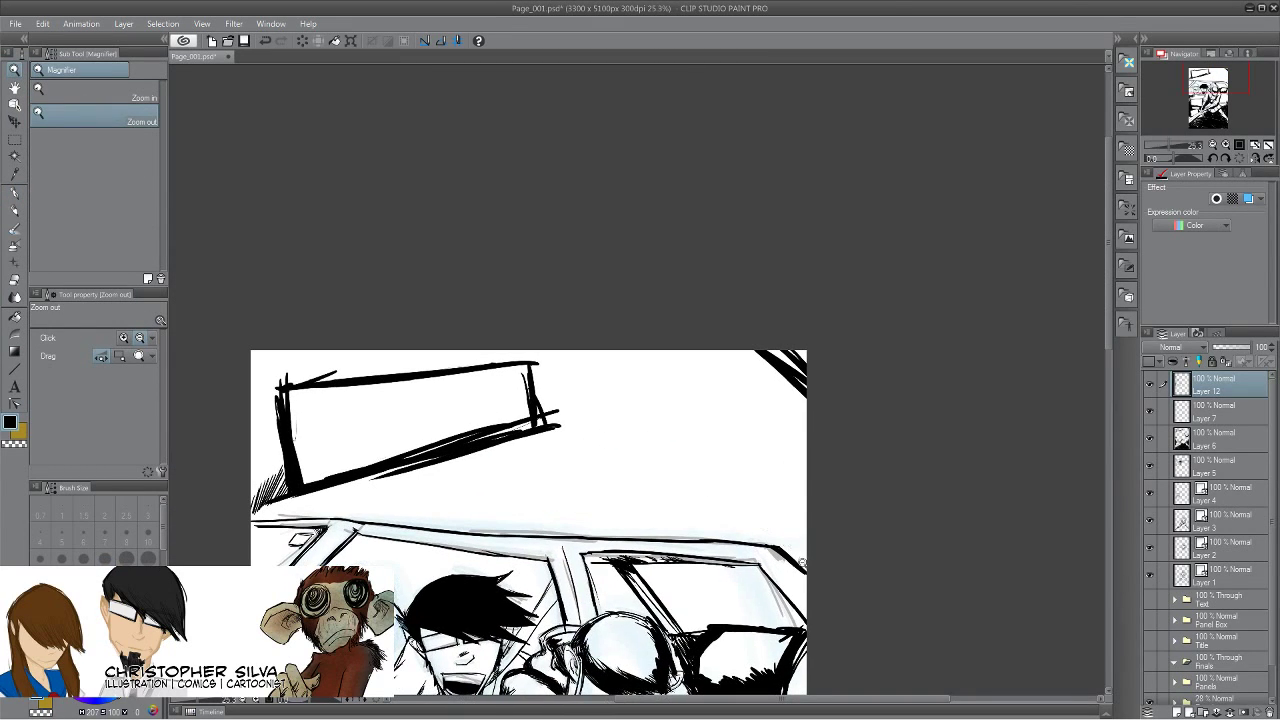
{"action": "left_click", "coordinate": [15, 193]}
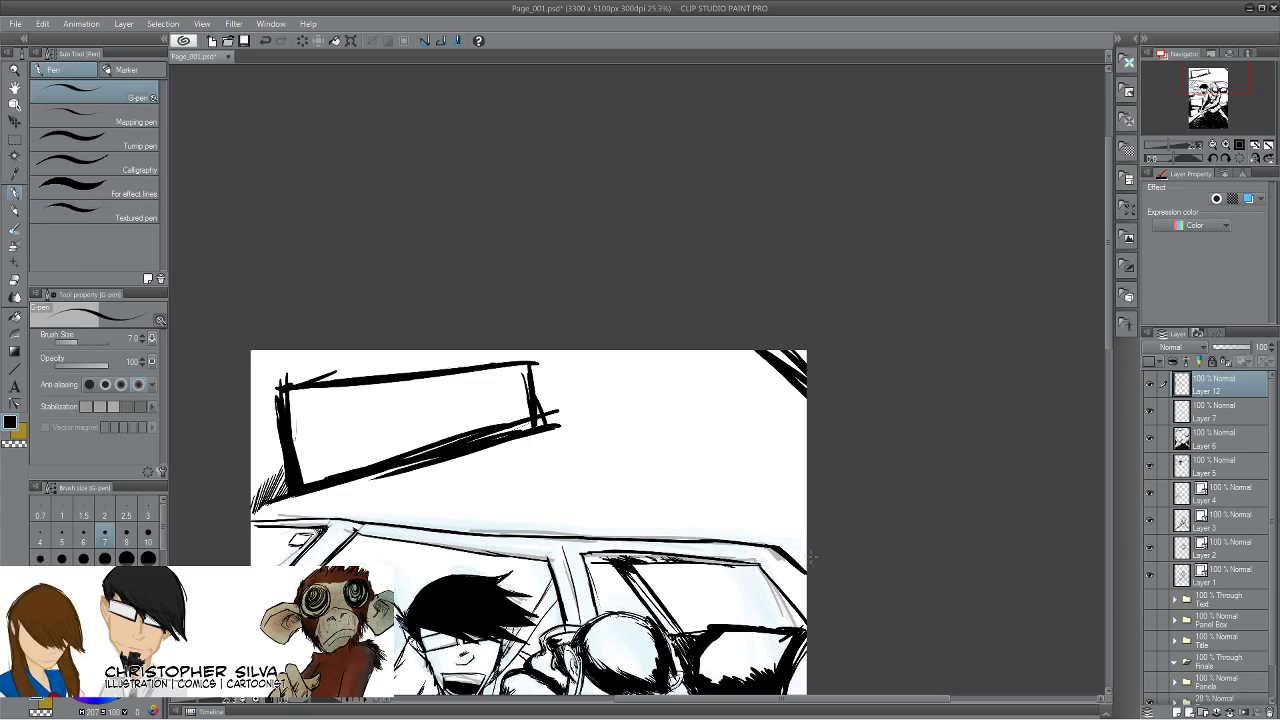
{"action": "key", "text": "bracketright"}
{"action": "key", "text": "bracketright"}
{"action": "key", "text": "bracketright"}
{"action": "key", "text": "bracketright"}
{"action": "key", "text": "bracketright"}
{"action": "key", "text": "bracketright"}
{"action": "key", "text": "bracketright"}
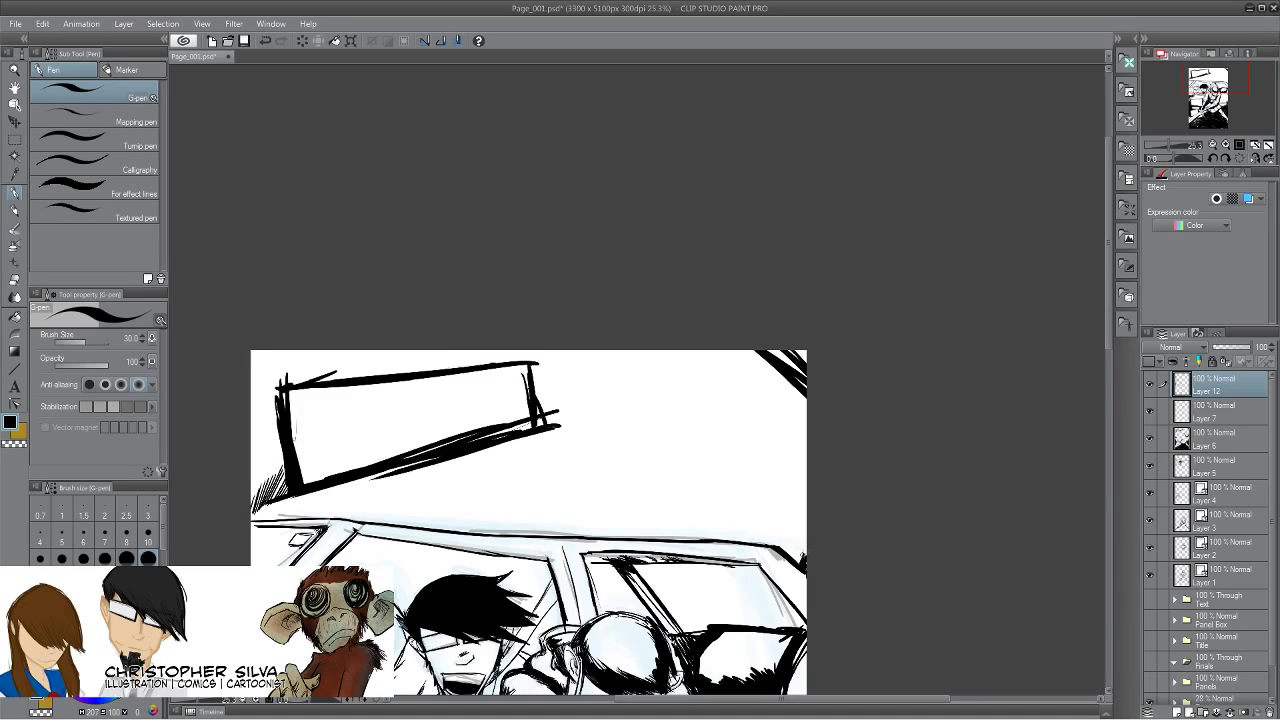
{"action": "mouse_move", "coordinate": [807, 543]}
{"action": "left_mouse_down"}
{"action": "mouse_move", "coordinate": [762, 540]}
{"action": "mouse_move", "coordinate": [805, 492]}
{"action": "mouse_move", "coordinate": [742, 532]}
{"action": "mouse_move", "coordinate": [770, 505]}
{"action": "left_mouse_up"}
{"action": "mouse_move", "coordinate": [795, 427]}
{"action": "left_mouse_down"}
{"action": "mouse_move", "coordinate": [792, 470]}
{"action": "mouse_move", "coordinate": [772, 495]}
{"action": "mouse_move", "coordinate": [804, 522]}
{"action": "left_mouse_up"}
{"action": "mouse_move", "coordinate": [747, 490]}
{"action": "left_mouse_down"}
{"action": "mouse_move", "coordinate": [798, 530]}
{"action": "mouse_move", "coordinate": [780, 546]}
{"action": "mouse_move", "coordinate": [635, 510]}
{"action": "left_mouse_up"}
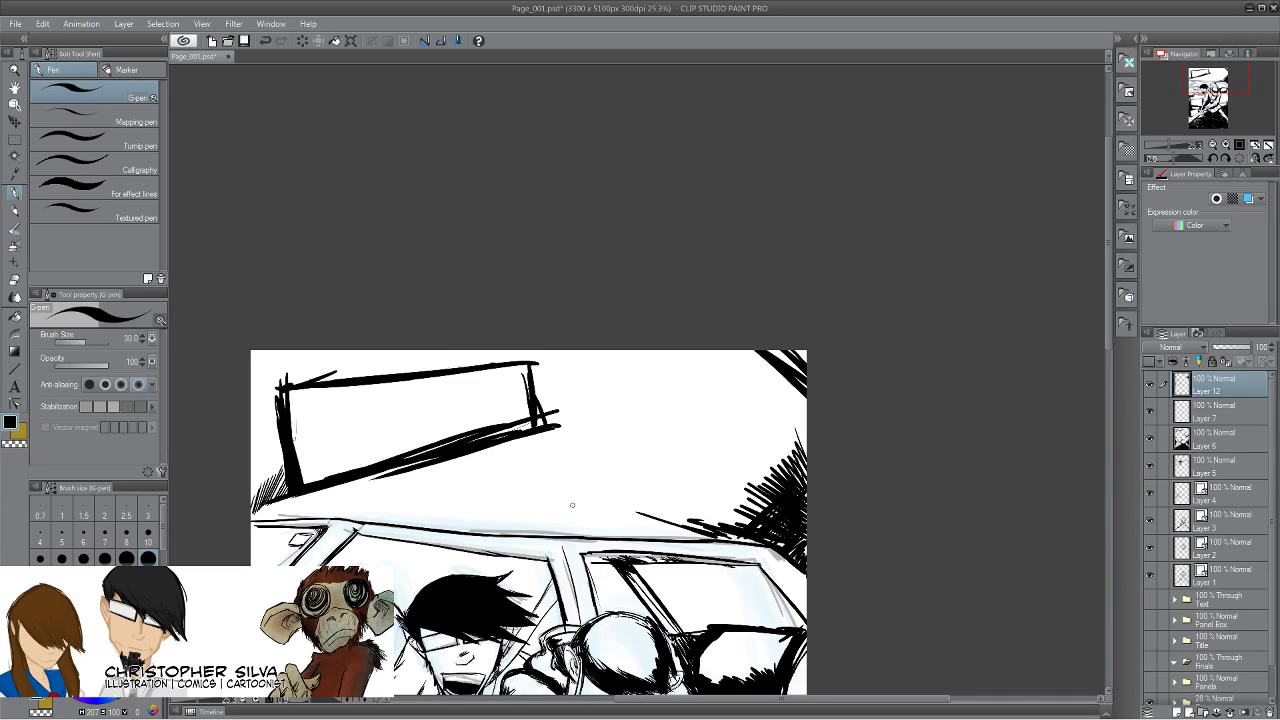
Add rows of diagonal hatching along the top of the car roof toward the dense black area.
{"action": "left_click_drag", "start_coordinate": [451, 500], "coordinate": [570, 538]}
{"action": "left_click_drag", "start_coordinate": [505, 502], "coordinate": [615, 532]}
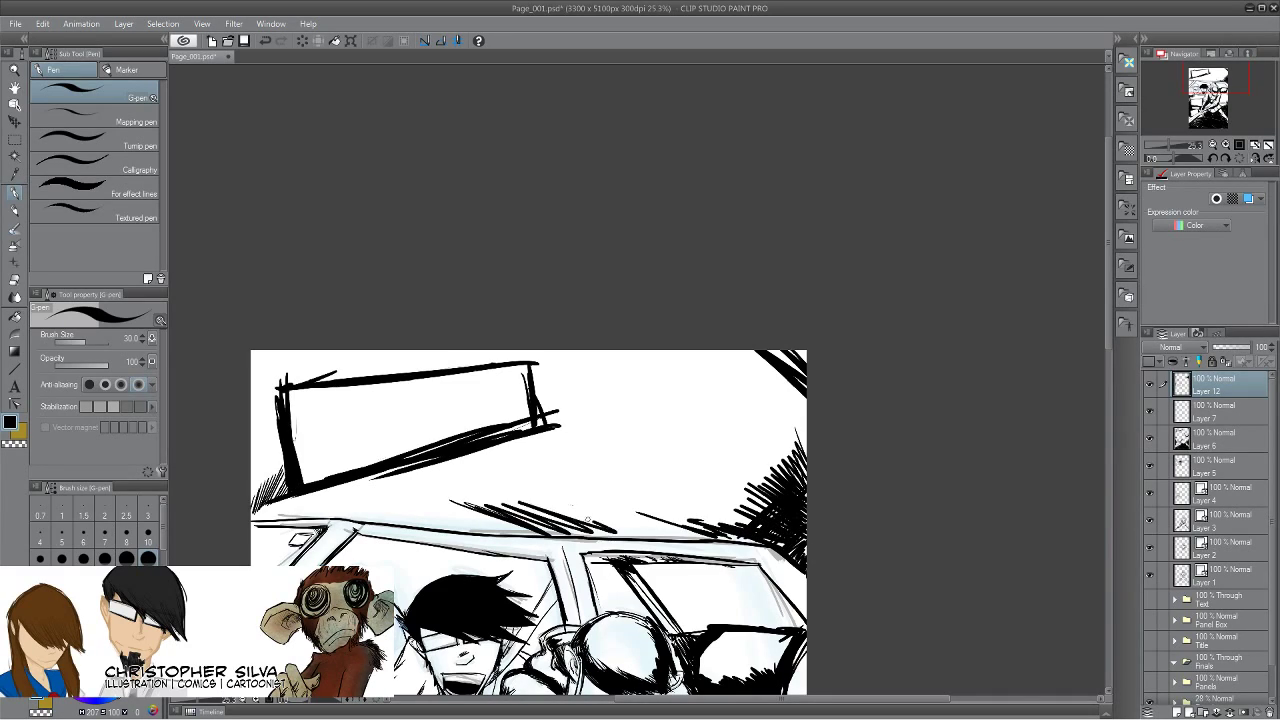
{"action": "left_click_drag", "start_coordinate": [550, 502], "coordinate": [662, 538]}
{"action": "left_click_drag", "start_coordinate": [601, 507], "coordinate": [705, 540]}
{"action": "left_click_drag", "start_coordinate": [655, 506], "coordinate": [760, 540]}
Hatch the upper page corner opposite the title box and add a stroke along the page's upper edge.
{"action": "mouse_move", "coordinate": [735, 352]}
{"action": "left_mouse_down"}
{"action": "mouse_move", "coordinate": [806, 398]}
{"action": "mouse_move", "coordinate": [784, 375]}
{"action": "mouse_move", "coordinate": [806, 418]}
{"action": "mouse_move", "coordinate": [806, 476]}
{"action": "left_mouse_up"}
{"action": "left_click_drag", "start_coordinate": [682, 352], "coordinate": [724, 382]}
{"action": "left_click_drag", "start_coordinate": [548, 350], "coordinate": [605, 360]}
Hatch the page corner and side strip around the title box with black diagonal strokes.
{"action": "left_click_drag", "start_coordinate": [376, 350], "coordinate": [294, 392]}
{"action": "left_click_drag", "start_coordinate": [328, 348], "coordinate": [280, 386]}
{"action": "left_click_drag", "start_coordinate": [322, 344], "coordinate": [288, 384]}
{"action": "left_click_drag", "start_coordinate": [298, 348], "coordinate": [258, 408]}
{"action": "left_click_drag", "start_coordinate": [288, 348], "coordinate": [250, 404]}
{"action": "mouse_move", "coordinate": [276, 348]}
{"action": "left_mouse_down"}
{"action": "mouse_move", "coordinate": [250, 392]}
{"action": "mouse_move", "coordinate": [250, 462]}
{"action": "left_mouse_up"}
{"action": "left_click_drag", "start_coordinate": [278, 420], "coordinate": [252, 492]}
Hatch the space between the underside of the title box and the front of the car roof.
{"action": "left_click_drag", "start_coordinate": [282, 450], "coordinate": [252, 494]}
{"action": "left_click_drag", "start_coordinate": [286, 458], "coordinate": [258, 504]}
{"action": "mouse_move", "coordinate": [282, 490]}
{"action": "left_mouse_down"}
{"action": "mouse_move", "coordinate": [256, 508]}
{"action": "mouse_move", "coordinate": [410, 517]}
{"action": "left_mouse_up"}
{"action": "left_click_drag", "start_coordinate": [256, 514], "coordinate": [518, 520]}
{"action": "mouse_move", "coordinate": [340, 512]}
{"action": "left_mouse_down"}
{"action": "mouse_move", "coordinate": [560, 522]}
{"action": "mouse_move", "coordinate": [450, 504]}
{"action": "left_mouse_up"}
{"action": "mouse_move", "coordinate": [302, 506]}
{"action": "left_mouse_down"}
{"action": "mouse_move", "coordinate": [460, 500]}
{"action": "mouse_move", "coordinate": [266, 510]}
{"action": "mouse_move", "coordinate": [360, 496]}
{"action": "mouse_move", "coordinate": [400, 516]}
{"action": "left_mouse_up"}
{"action": "mouse_move", "coordinate": [344, 482]}
{"action": "left_mouse_down"}
{"action": "mouse_move", "coordinate": [440, 512]}
{"action": "mouse_move", "coordinate": [520, 512]}
{"action": "left_mouse_up"}
Extend and thicken the background hatching above the rear of the car into a curved dark edge.
{"action": "mouse_move", "coordinate": [788, 436]}
{"action": "left_mouse_down"}
{"action": "mouse_move", "coordinate": [766, 482]}
{"action": "mouse_move", "coordinate": [678, 530]}
{"action": "left_mouse_up"}
{"action": "left_click_drag", "start_coordinate": [720, 488], "coordinate": [650, 522]}
{"action": "left_click_drag", "start_coordinate": [676, 492], "coordinate": [556, 512]}
{"action": "left_click_drag", "start_coordinate": [721, 363], "coordinate": [774, 391]}
{"action": "mouse_move", "coordinate": [686, 351]}
{"action": "left_mouse_down"}
{"action": "mouse_move", "coordinate": [770, 404]}
{"action": "mouse_move", "coordinate": [780, 375]}
{"action": "mouse_move", "coordinate": [806, 359]}
{"action": "mouse_move", "coordinate": [766, 426]}
{"action": "left_mouse_up"}
{"action": "mouse_move", "coordinate": [790, 410]}
{"action": "left_mouse_down"}
{"action": "mouse_move", "coordinate": [744, 422]}
{"action": "mouse_move", "coordinate": [728, 454]}
{"action": "left_mouse_up"}
{"action": "left_click_drag", "start_coordinate": [750, 438], "coordinate": [726, 472]}
{"action": "left_click_drag", "start_coordinate": [754, 468], "coordinate": [704, 474]}
{"action": "mouse_move", "coordinate": [734, 474]}
{"action": "left_mouse_down"}
{"action": "mouse_move", "coordinate": [698, 490]}
{"action": "mouse_move", "coordinate": [718, 525]}
{"action": "left_mouse_up"}
Fill the remaining white gaps in the hatching along the car roof with short black strokes.
{"action": "left_click_drag", "start_coordinate": [661, 510], "coordinate": [709, 531]}
{"action": "mouse_move", "coordinate": [588, 513]}
{"action": "left_mouse_down"}
{"action": "mouse_move", "coordinate": [639, 533]}
{"action": "mouse_move", "coordinate": [601, 527]}
{"action": "left_mouse_up"}
{"action": "mouse_move", "coordinate": [613, 509]}
{"action": "left_mouse_down"}
{"action": "mouse_move", "coordinate": [700, 539]}
{"action": "mouse_move", "coordinate": [678, 531]}
{"action": "left_mouse_up"}
{"action": "mouse_move", "coordinate": [629, 515]}
{"action": "left_mouse_down"}
{"action": "mouse_move", "coordinate": [677, 539]}
{"action": "mouse_move", "coordinate": [512, 538]}
{"action": "left_mouse_up"}
{"action": "left_click_drag", "start_coordinate": [544, 526], "coordinate": [514, 536]}
{"action": "left_click_drag", "start_coordinate": [582, 528], "coordinate": [562, 538]}
{"action": "left_click_drag", "start_coordinate": [474, 516], "coordinate": [440, 522]}
{"action": "left_click_drag", "start_coordinate": [516, 522], "coordinate": [498, 530]}
{"action": "left_click_drag", "start_coordinate": [380, 508], "coordinate": [352, 516]}
{"action": "left_click_drag", "start_coordinate": [408, 504], "coordinate": [390, 512]}
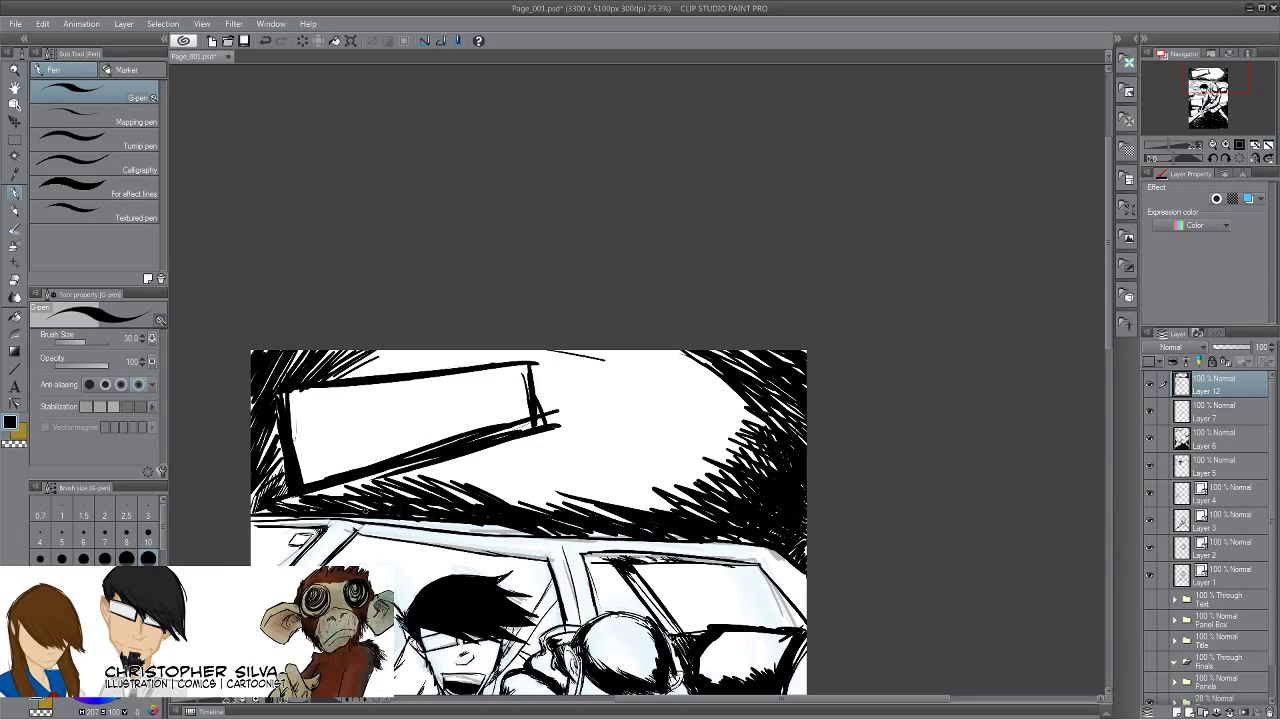
Hide the blue pencil sketch on Layer 7.
{"action": "left_click_drag", "start_coordinate": [285, 520], "coordinate": [443, 201]}
{"action": "left_click_drag", "start_coordinate": [466, 524], "coordinate": [493, 565]}
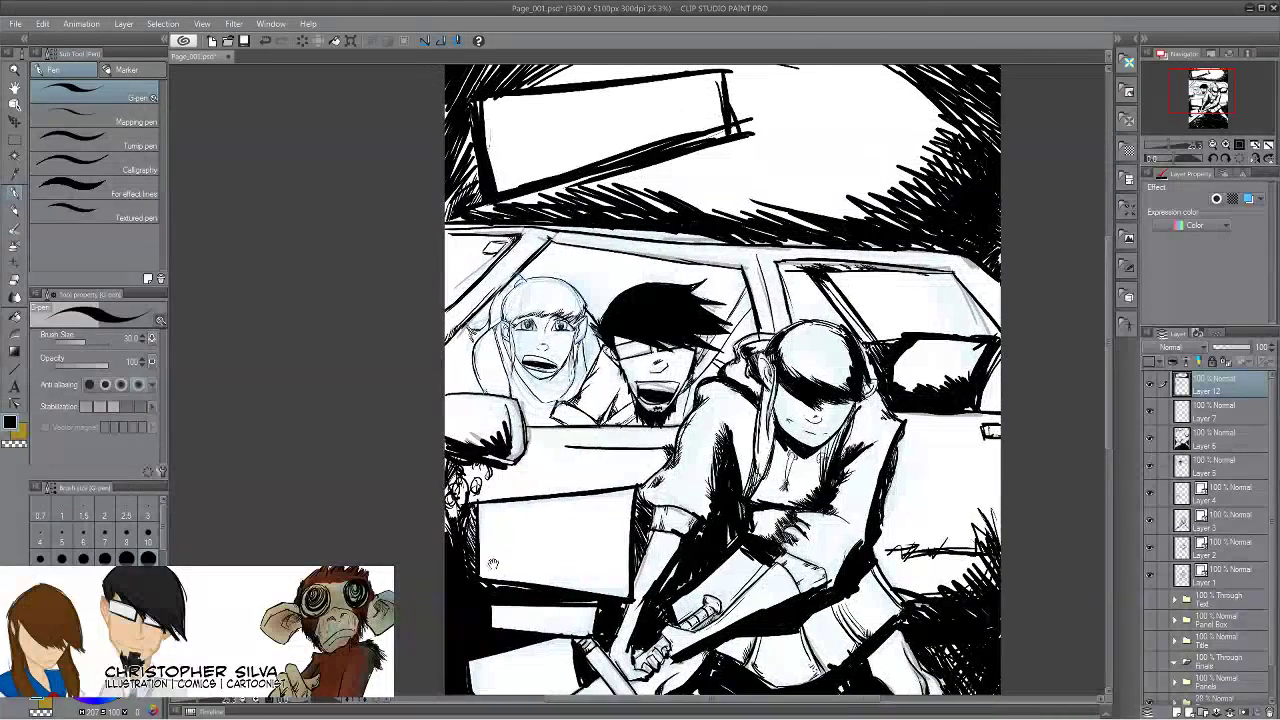
{"action": "left_click", "coordinate": [1150, 412]}
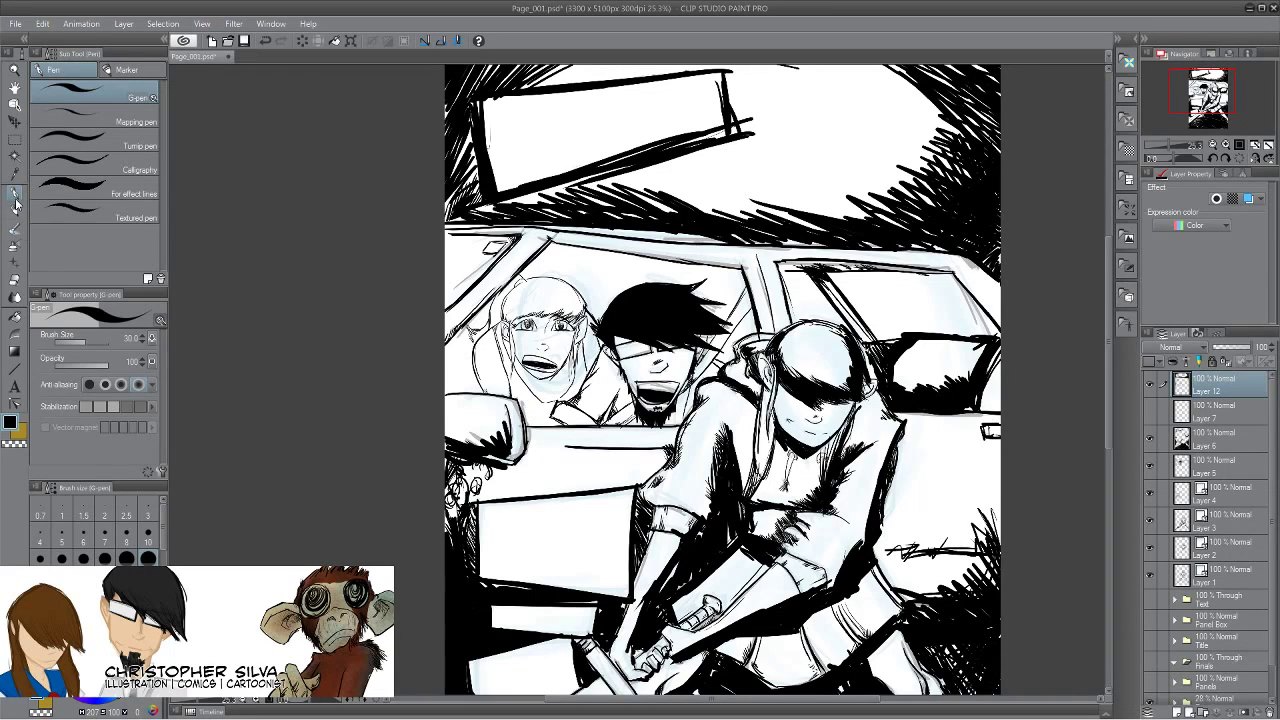
Thicken the hair strands beside the front-window character's jaw with the G-pen at brush size 15.
{"action": "left_click", "coordinate": [14, 70]}
{"action": "left_click_drag", "start_coordinate": [558, 376], "coordinate": [629, 385]}
{"action": "left_click_drag", "start_coordinate": [303, 409], "coordinate": [458, 509]}
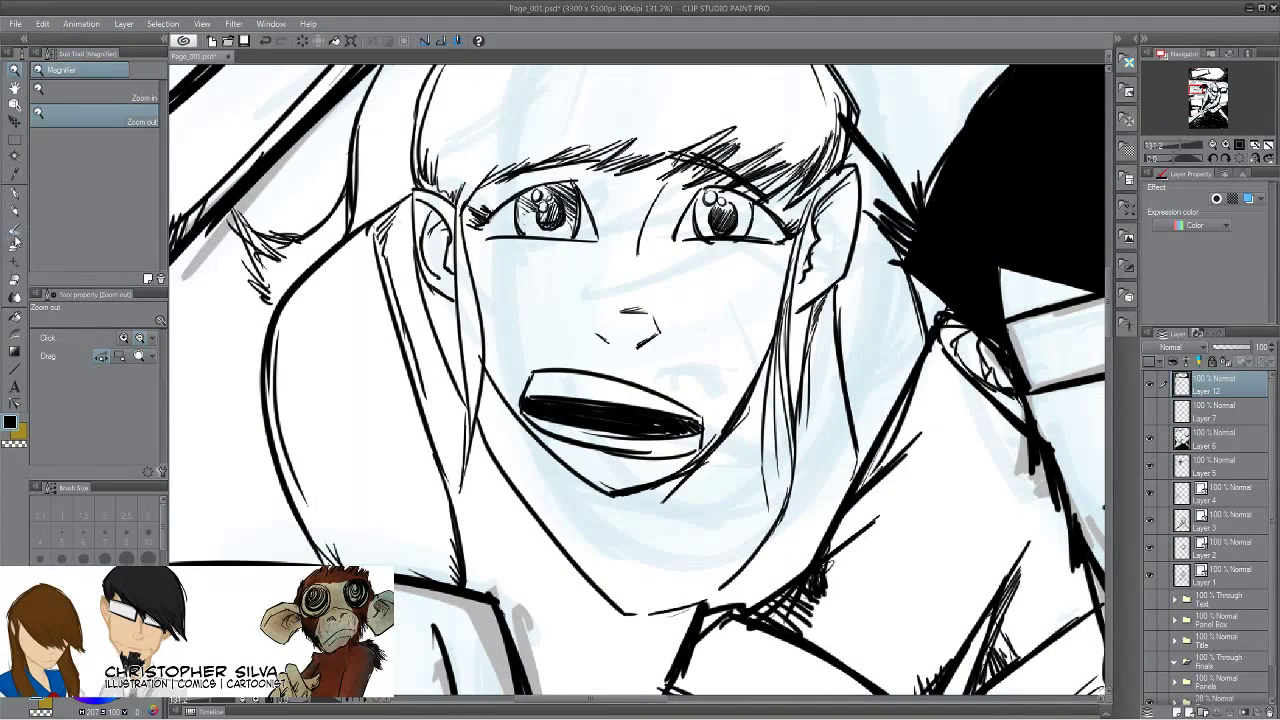
{"action": "left_click", "coordinate": [14, 195]}
{"action": "key", "text": "bracketright"}
{"action": "key", "text": "bracketright"}
{"action": "key", "text": "bracketright"}
{"action": "key", "text": "bracketright"}
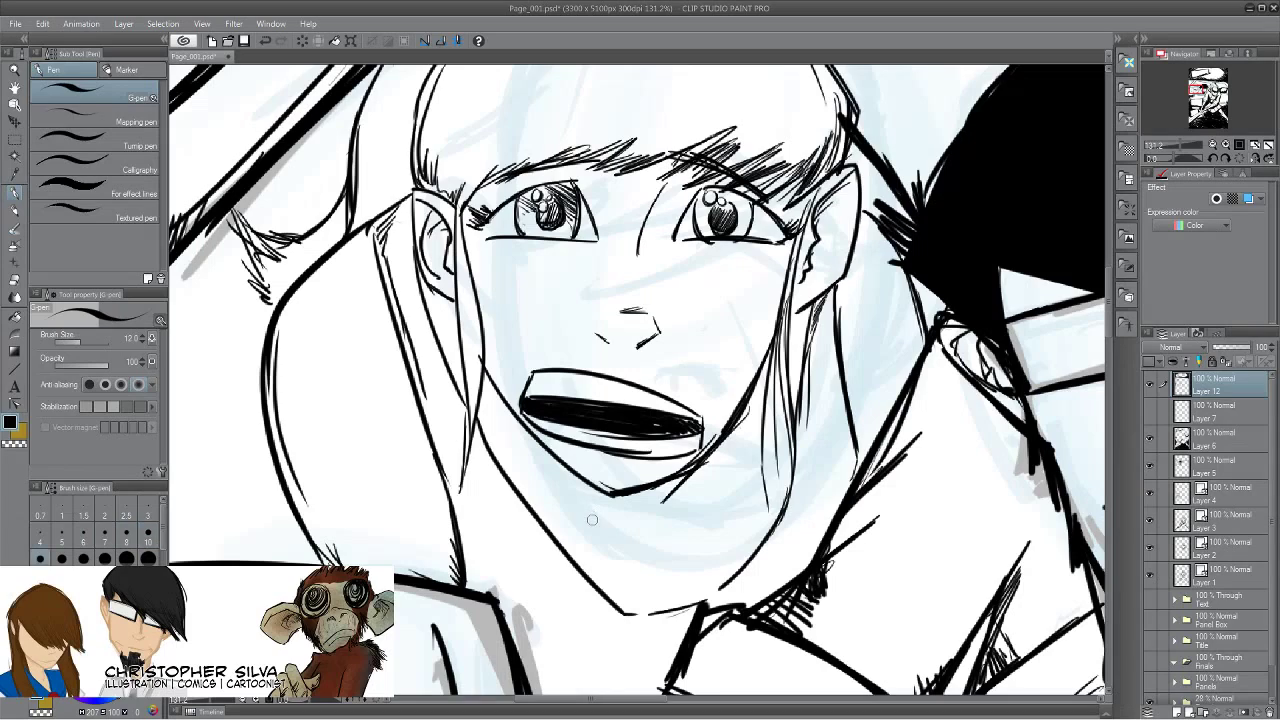
{"action": "left_click_drag", "start_coordinate": [828, 284], "coordinate": [795, 440]}
{"action": "left_click_drag", "start_coordinate": [820, 312], "coordinate": [798, 500]}
{"action": "mouse_move", "coordinate": [810, 395]}
{"action": "left_mouse_down"}
{"action": "mouse_move", "coordinate": [786, 494]}
{"action": "mouse_move", "coordinate": [733, 584]}
{"action": "left_mouse_up"}
{"action": "left_click_drag", "start_coordinate": [782, 508], "coordinate": [716, 594]}
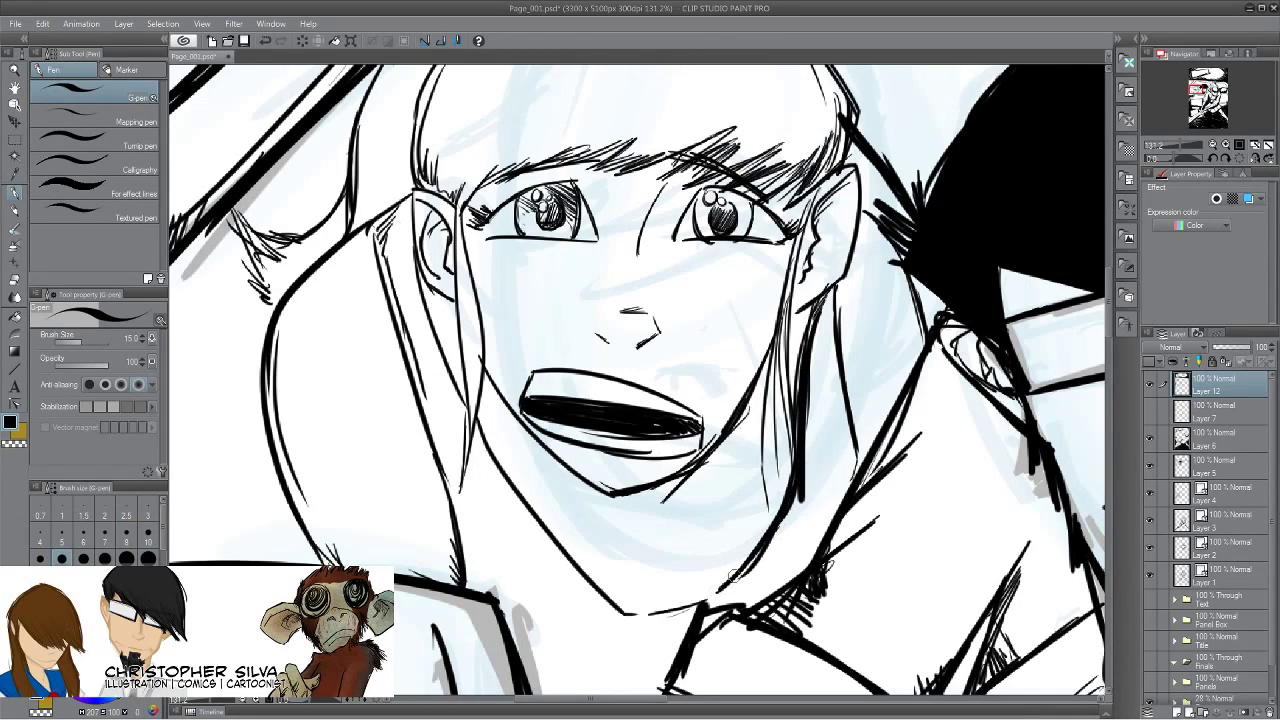
Thicken the long hair line below the front-window character's ear and the neckline running beneath the chin.
{"action": "left_click_drag", "start_coordinate": [839, 275], "coordinate": [855, 482]}
{"action": "left_click_drag", "start_coordinate": [837, 304], "coordinate": [856, 468]}
{"action": "left_click_drag", "start_coordinate": [839, 335], "coordinate": [856, 474]}
{"action": "left_click_drag", "start_coordinate": [838, 281], "coordinate": [841, 338]}
{"action": "mouse_move", "coordinate": [482, 426]}
{"action": "left_mouse_down"}
{"action": "mouse_move", "coordinate": [612, 608]}
{"action": "mouse_move", "coordinate": [646, 628]}
{"action": "mouse_move", "coordinate": [700, 603]}
{"action": "left_mouse_up"}
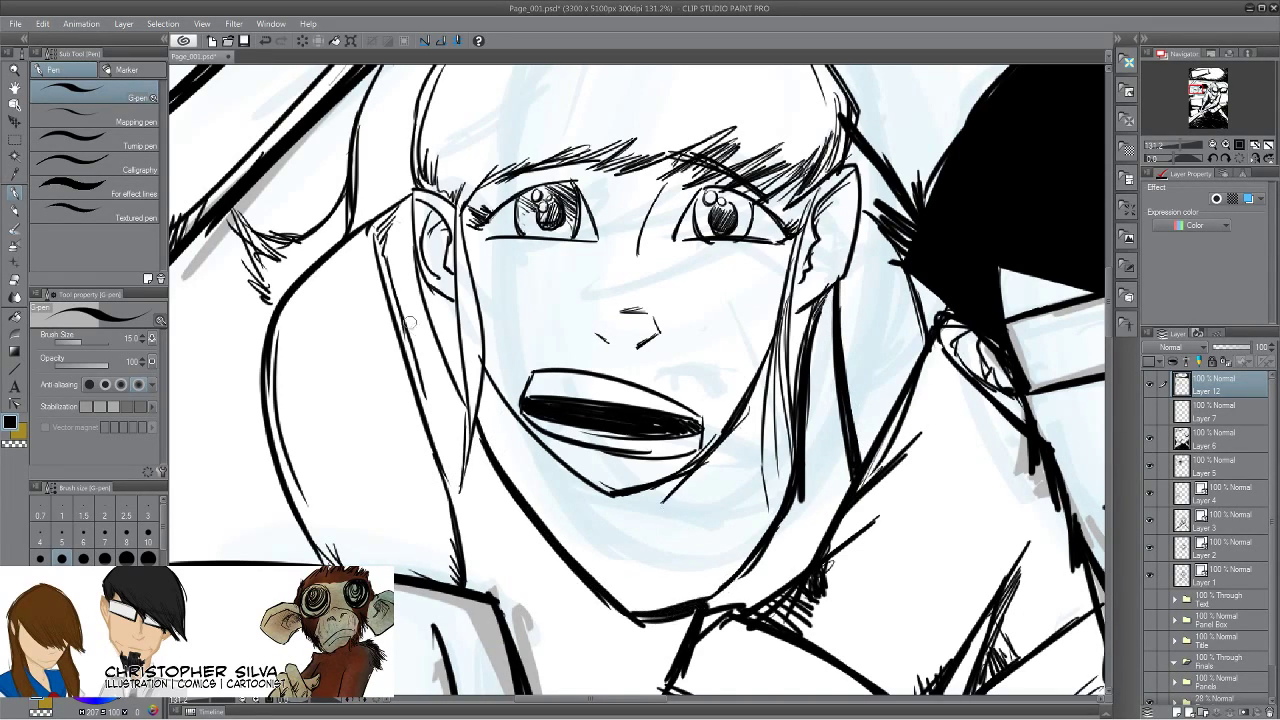
Thicken and hatch the hair edge on the mirror side of the face, from the ear down to the side mirror.
{"action": "left_click_drag", "start_coordinate": [414, 196], "coordinate": [431, 300]}
{"action": "mouse_move", "coordinate": [414, 200]}
{"action": "left_mouse_down"}
{"action": "mouse_move", "coordinate": [460, 386]}
{"action": "mouse_move", "coordinate": [390, 213]}
{"action": "mouse_move", "coordinate": [371, 230]}
{"action": "left_mouse_up"}
{"action": "mouse_move", "coordinate": [408, 199]}
{"action": "left_mouse_down"}
{"action": "mouse_move", "coordinate": [375, 231]}
{"action": "mouse_move", "coordinate": [376, 268]}
{"action": "left_mouse_up"}
{"action": "mouse_move", "coordinate": [398, 222]}
{"action": "left_mouse_down"}
{"action": "mouse_move", "coordinate": [380, 282]}
{"action": "mouse_move", "coordinate": [388, 318]}
{"action": "left_mouse_up"}
{"action": "left_click_drag", "start_coordinate": [399, 254], "coordinate": [432, 440]}
{"action": "left_click_drag", "start_coordinate": [372, 226], "coordinate": [460, 514]}
{"action": "left_click_drag", "start_coordinate": [410, 384], "coordinate": [476, 588]}
{"action": "left_click_drag", "start_coordinate": [456, 526], "coordinate": [478, 588]}
{"action": "left_click_drag", "start_coordinate": [444, 464], "coordinate": [510, 618]}
{"action": "left_click_drag", "start_coordinate": [474, 548], "coordinate": [500, 604]}
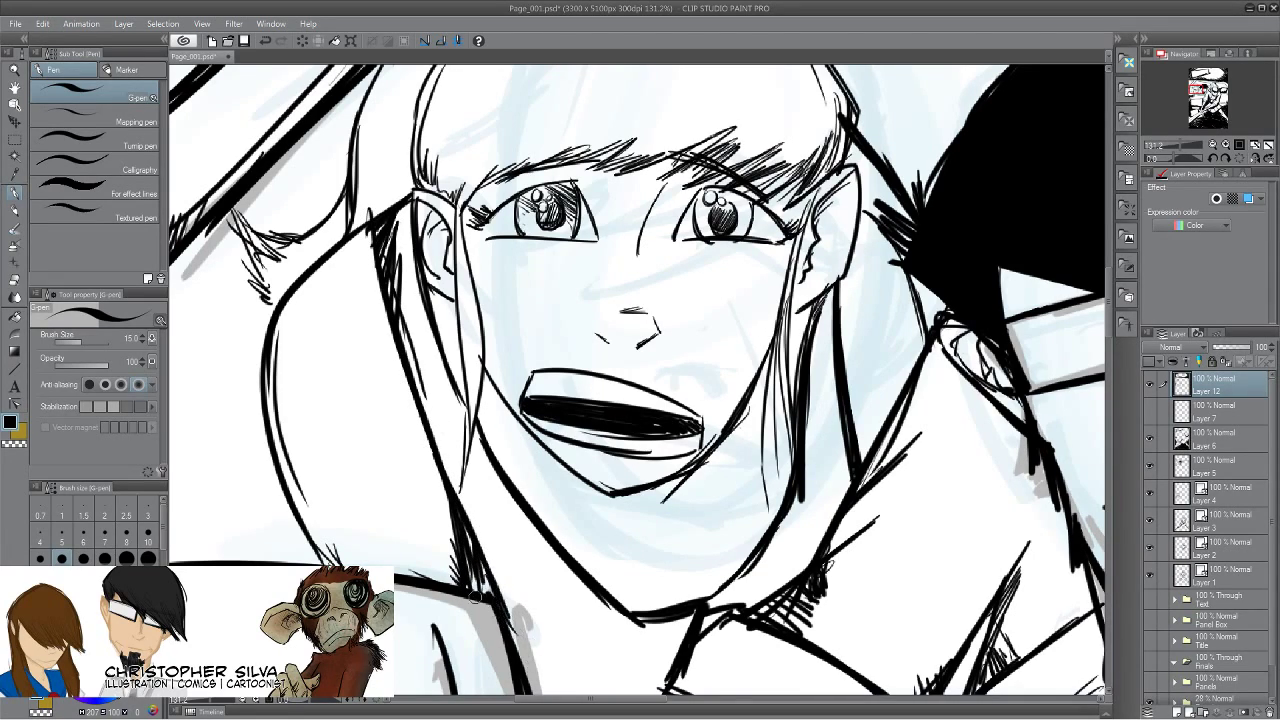
{"action": "key", "text": "m"}
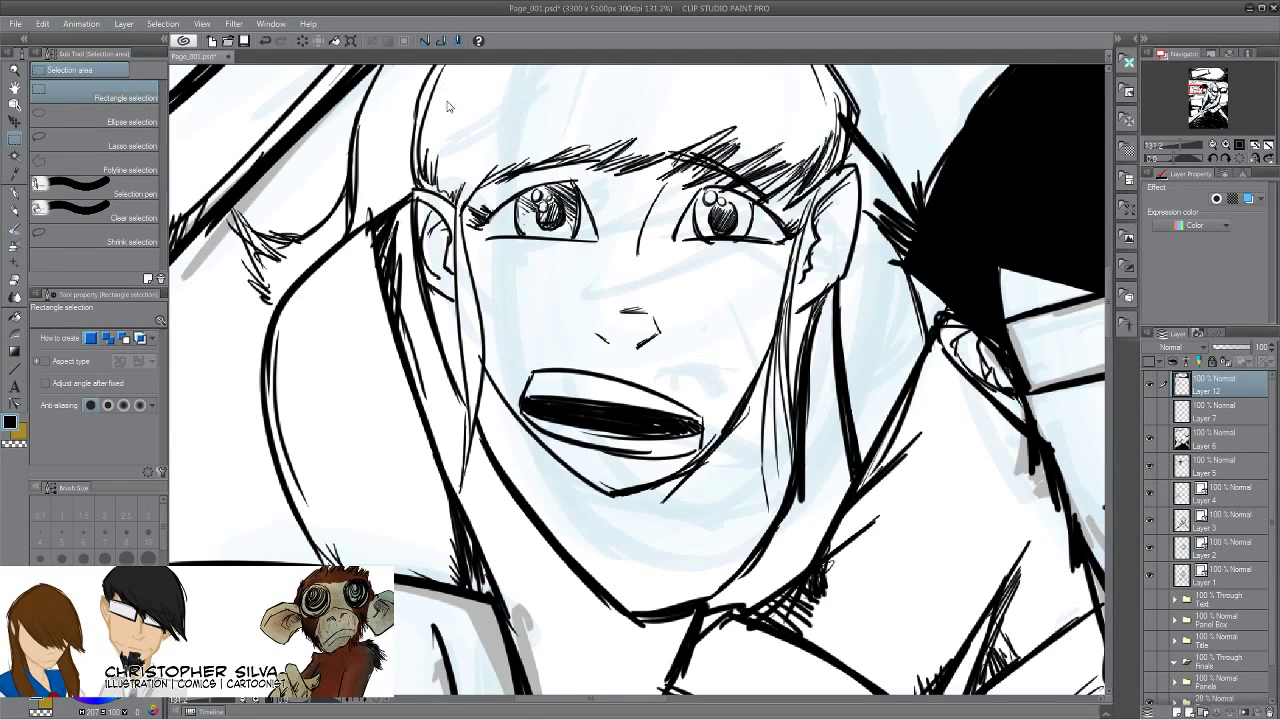
{"action": "left_click_drag", "start_coordinate": [393, 440], "coordinate": [463, 586]}
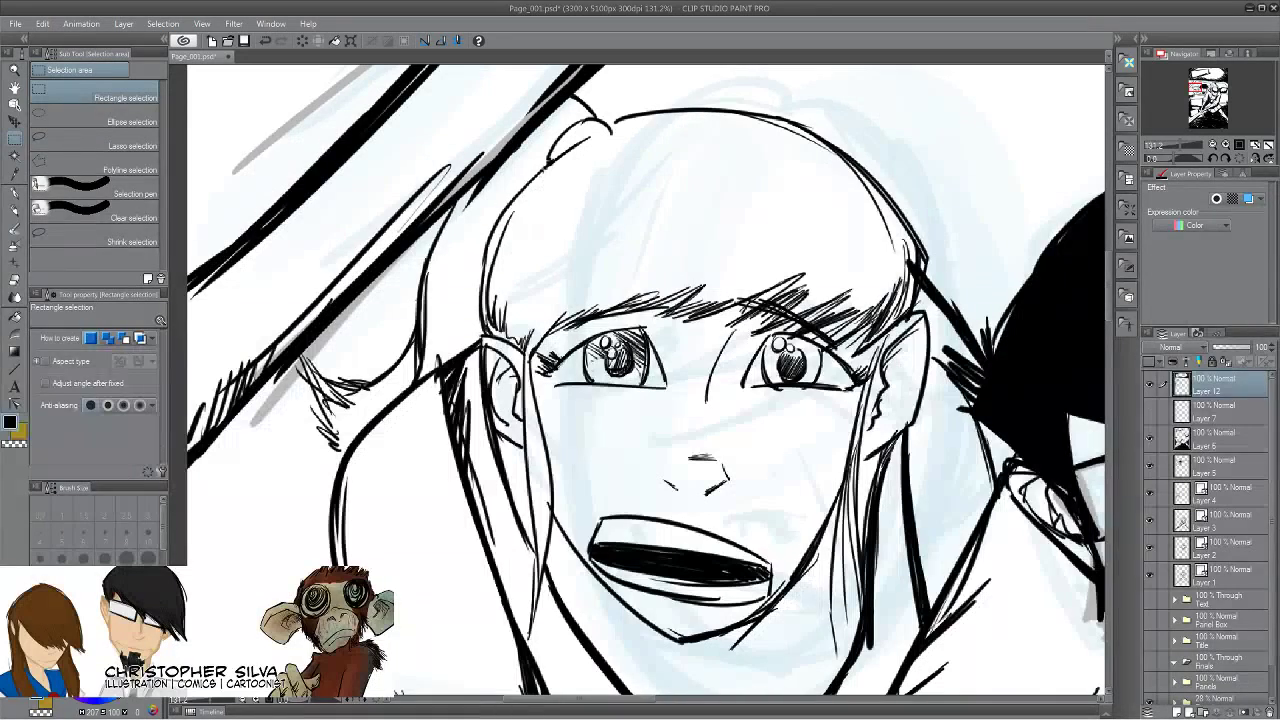
{"action": "left_click_drag", "start_coordinate": [492, 162], "coordinate": [550, 250]}
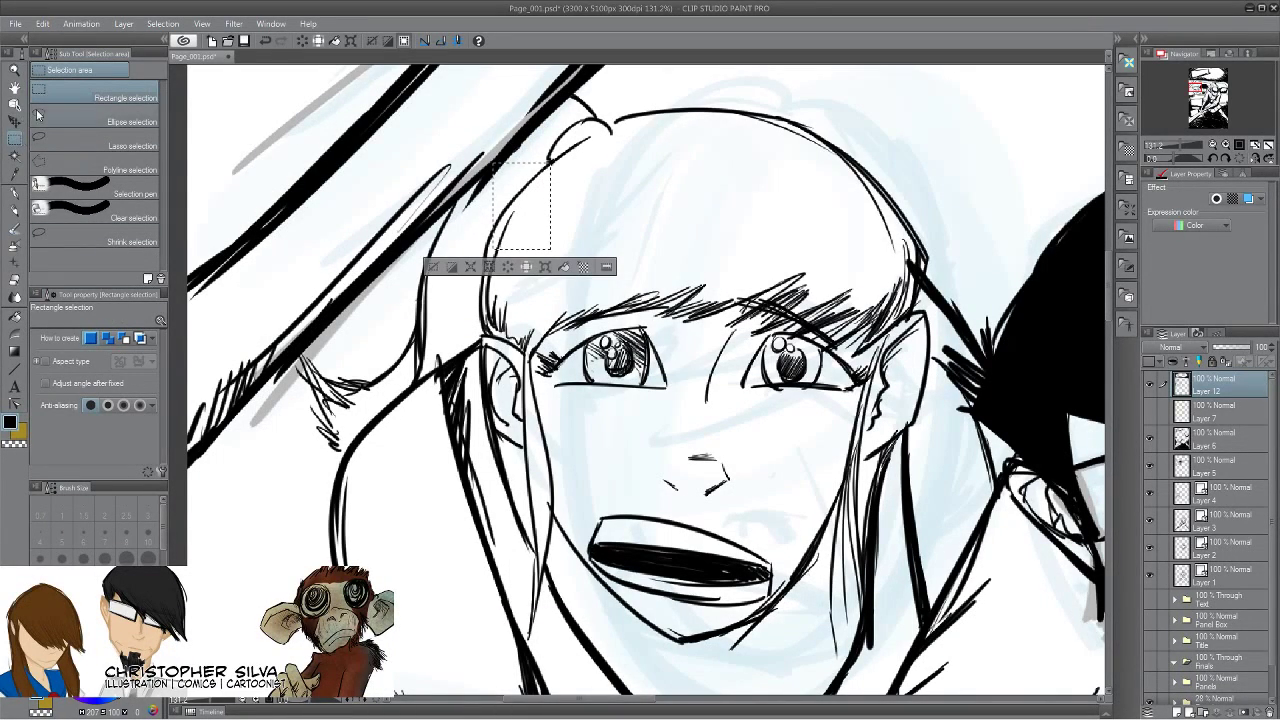
{"action": "key", "text": "ctrl+d"}
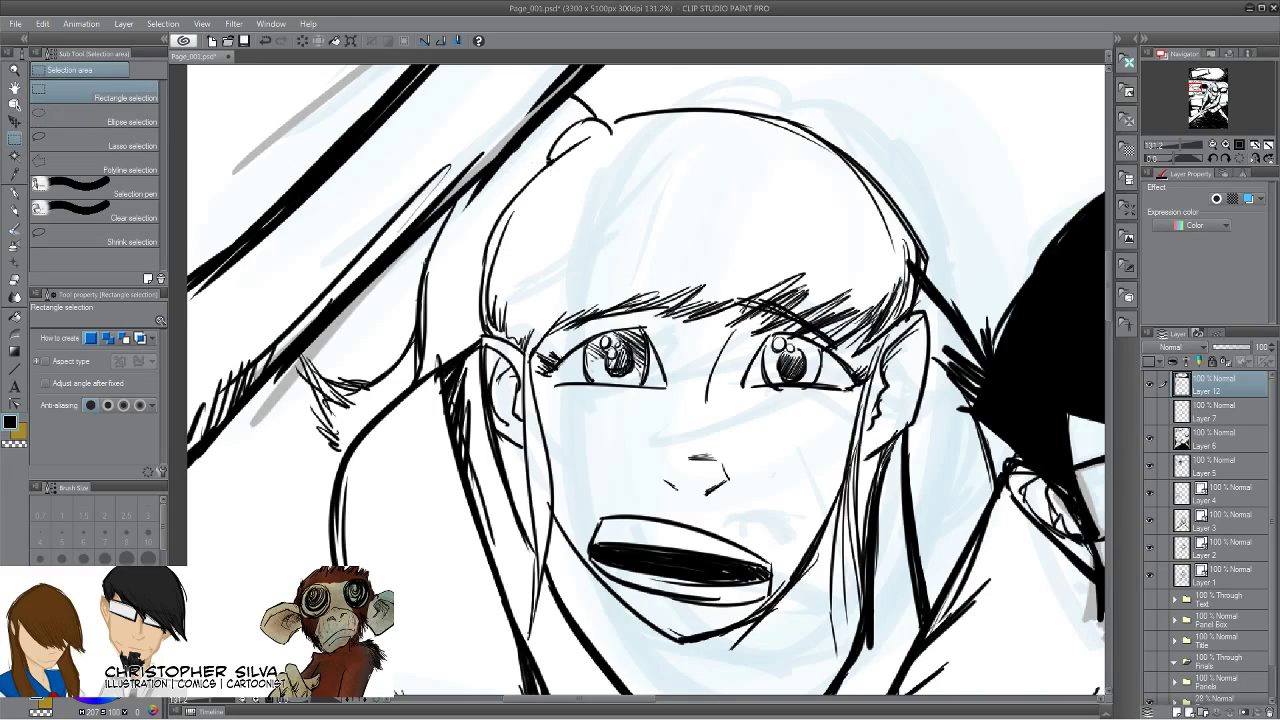
Thicken the head outline on the windshield-pillar side down to the ear with the G-pen at brush size 7.
{"action": "left_click", "coordinate": [15, 193]}
{"action": "left_click_drag", "start_coordinate": [552, 159], "coordinate": [493, 236]}
{"action": "mouse_move", "coordinate": [533, 182]}
{"action": "left_mouse_down"}
{"action": "mouse_move", "coordinate": [481, 288]}
{"action": "mouse_move", "coordinate": [482, 320]}
{"action": "left_mouse_up"}
{"action": "left_click_drag", "start_coordinate": [486, 254], "coordinate": [483, 323]}
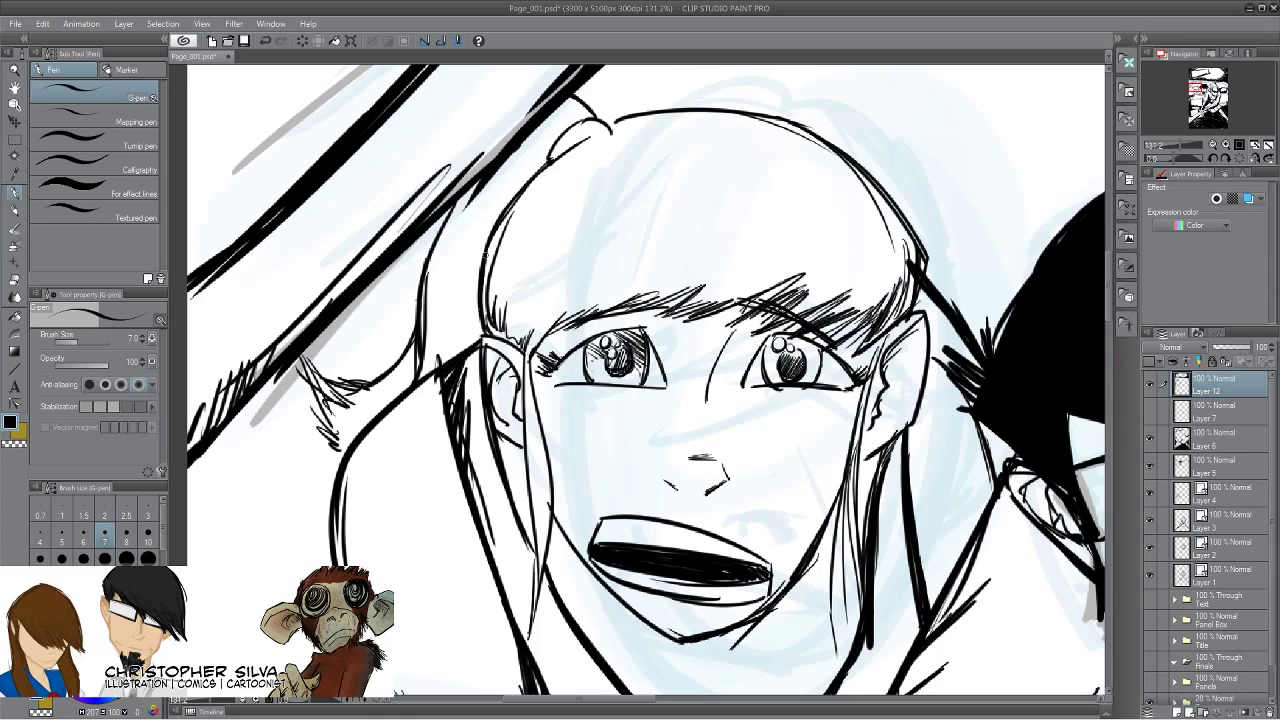
{"action": "left_click_drag", "start_coordinate": [482, 258], "coordinate": [481, 336]}
{"action": "left_click_drag", "start_coordinate": [485, 276], "coordinate": [496, 330]}
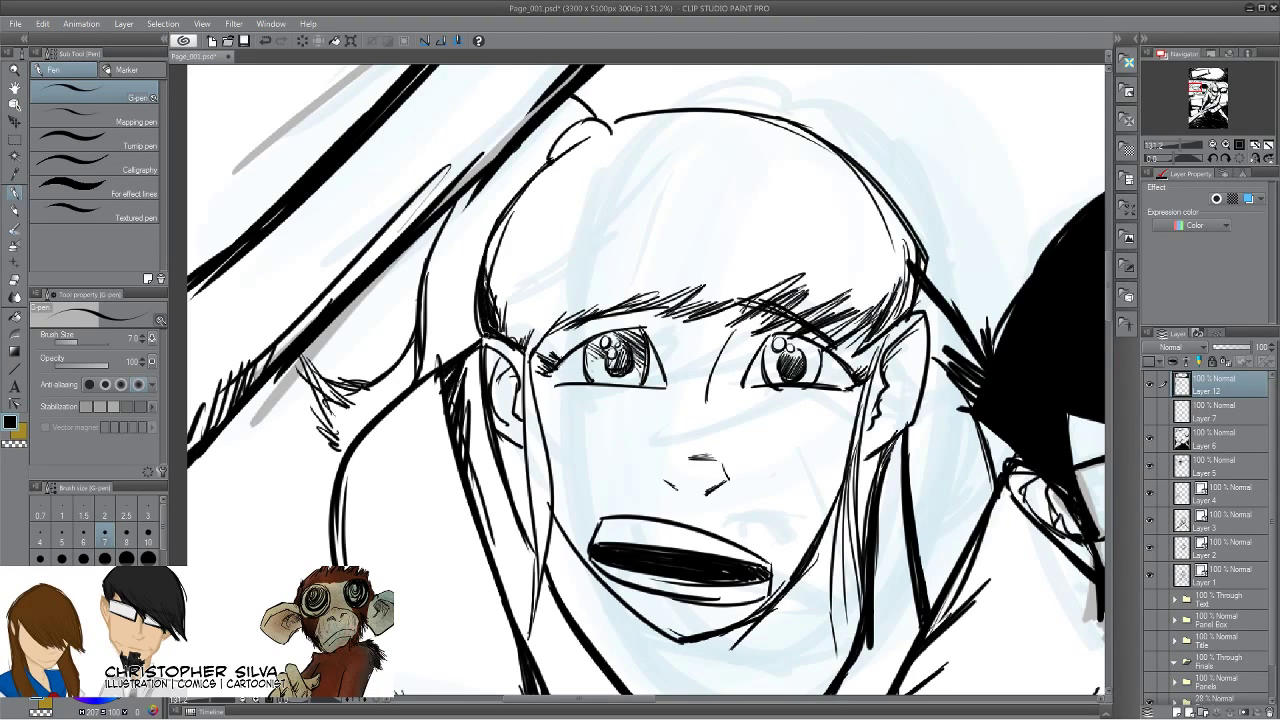
{"action": "left_click_drag", "start_coordinate": [521, 203], "coordinate": [486, 272]}
{"action": "left_click_drag", "start_coordinate": [500, 226], "coordinate": [485, 298]}
Darken the loose hair and hatch the shadowed folds between the front-window character's ear and the windshield pillar.
{"action": "left_click_drag", "start_coordinate": [451, 211], "coordinate": [428, 241]}
{"action": "left_click_drag", "start_coordinate": [369, 332], "coordinate": [437, 323]}
{"action": "left_click_drag", "start_coordinate": [529, 189], "coordinate": [448, 376]}
{"action": "mouse_move", "coordinate": [478, 330]}
{"action": "left_mouse_down"}
{"action": "mouse_move", "coordinate": [420, 380]}
{"action": "mouse_move", "coordinate": [378, 348]}
{"action": "mouse_move", "coordinate": [411, 381]}
{"action": "left_mouse_up"}
{"action": "left_click_drag", "start_coordinate": [375, 344], "coordinate": [406, 392]}
{"action": "mouse_move", "coordinate": [350, 368]}
{"action": "left_mouse_down"}
{"action": "mouse_move", "coordinate": [405, 400]}
{"action": "mouse_move", "coordinate": [414, 450]}
{"action": "left_mouse_up"}
Hatch the small tuft on the head and thicken the outline over the crown down to the far ear.
{"action": "left_click_drag", "start_coordinate": [680, 284], "coordinate": [362, 418]}
{"action": "mouse_move", "coordinate": [322, 217]}
{"action": "left_mouse_down"}
{"action": "mouse_move", "coordinate": [361, 256]}
{"action": "mouse_move", "coordinate": [299, 279]}
{"action": "left_mouse_up"}
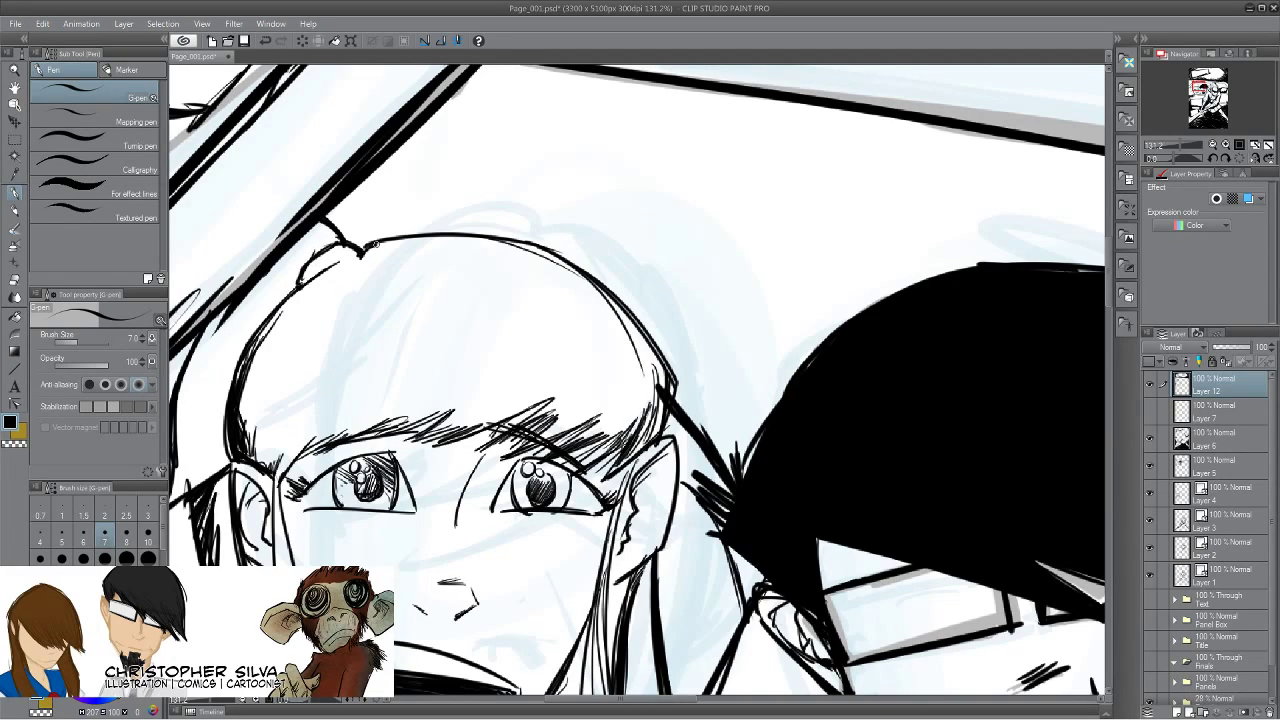
{"action": "left_click_drag", "start_coordinate": [367, 243], "coordinate": [586, 272]}
{"action": "mouse_move", "coordinate": [393, 245]}
{"action": "left_mouse_down"}
{"action": "mouse_move", "coordinate": [582, 273]}
{"action": "mouse_move", "coordinate": [650, 360]}
{"action": "left_mouse_up"}
{"action": "mouse_move", "coordinate": [586, 281]}
{"action": "left_mouse_down"}
{"action": "mouse_move", "coordinate": [665, 375]}
{"action": "mouse_move", "coordinate": [662, 390]}
{"action": "left_mouse_up"}
{"action": "mouse_move", "coordinate": [648, 346]}
{"action": "left_mouse_down"}
{"action": "mouse_move", "coordinate": [662, 428]}
{"action": "mouse_move", "coordinate": [634, 466]}
{"action": "left_mouse_up"}
{"action": "left_click_drag", "start_coordinate": [654, 420], "coordinate": [622, 470]}
Darken the lower edge of the front-window character's bangs with short overlapping strokes.
{"action": "left_click_drag", "start_coordinate": [428, 513], "coordinate": [648, 297]}
{"action": "mouse_move", "coordinate": [874, 204]}
{"action": "left_mouse_down"}
{"action": "mouse_move", "coordinate": [830, 264]}
{"action": "mouse_move", "coordinate": [746, 248]}
{"action": "left_mouse_up"}
{"action": "mouse_move", "coordinate": [784, 210]}
{"action": "left_mouse_down"}
{"action": "mouse_move", "coordinate": [758, 246]}
{"action": "mouse_move", "coordinate": [726, 242]}
{"action": "left_mouse_up"}
{"action": "mouse_move", "coordinate": [772, 186]}
{"action": "left_mouse_down"}
{"action": "mouse_move", "coordinate": [726, 242]}
{"action": "mouse_move", "coordinate": [670, 248]}
{"action": "left_mouse_up"}
{"action": "left_click_drag", "start_coordinate": [712, 208], "coordinate": [644, 232]}
{"action": "left_click_drag", "start_coordinate": [704, 208], "coordinate": [630, 230]}
{"action": "left_click_drag", "start_coordinate": [652, 220], "coordinate": [610, 232]}
{"action": "mouse_move", "coordinate": [674, 192]}
{"action": "left_mouse_down"}
{"action": "mouse_move", "coordinate": [616, 230]}
{"action": "mouse_move", "coordinate": [548, 232]}
{"action": "left_mouse_up"}
{"action": "mouse_move", "coordinate": [634, 204]}
{"action": "left_mouse_down"}
{"action": "mouse_move", "coordinate": [540, 234]}
{"action": "mouse_move", "coordinate": [498, 268]}
{"action": "left_mouse_up"}
{"action": "left_click_drag", "start_coordinate": [508, 256], "coordinate": [497, 270]}
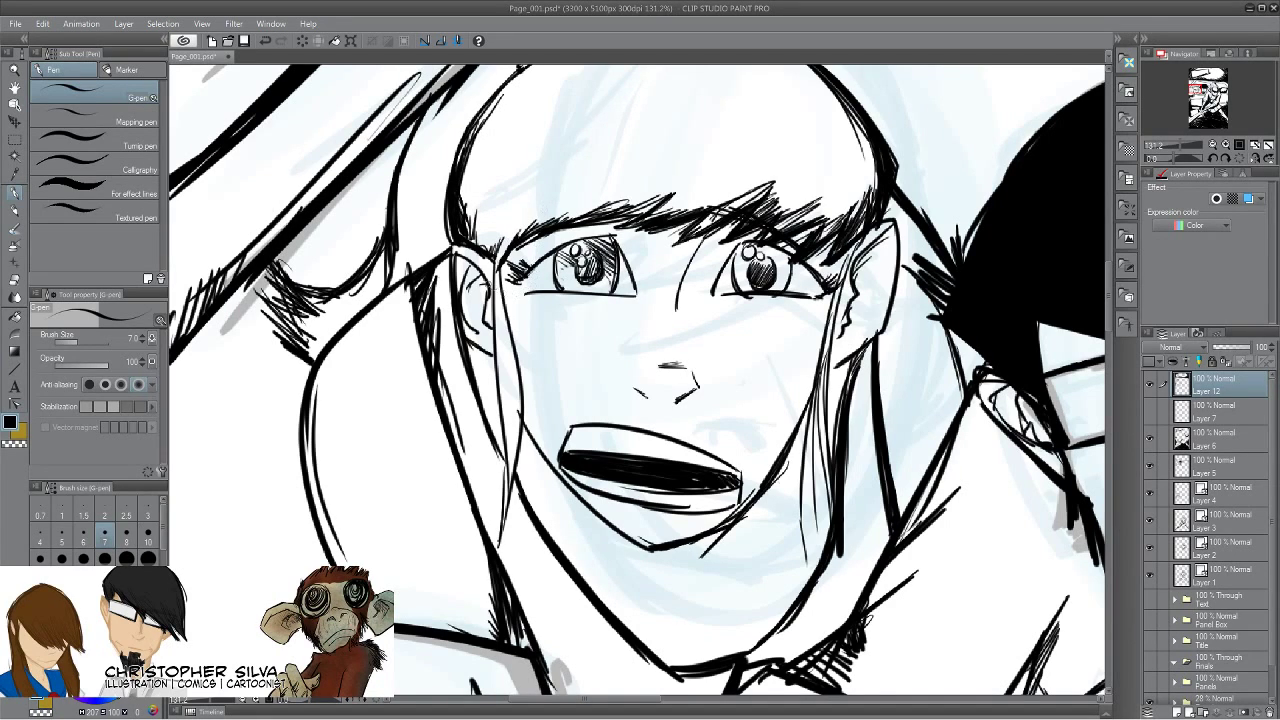
Add hatching strokes down the hair lock beside the jaw to where it meets the collar.
{"action": "left_click_drag", "start_coordinate": [644, 530], "coordinate": [494, 352]}
{"action": "left_click_drag", "start_coordinate": [686, 110], "coordinate": [684, 362]}
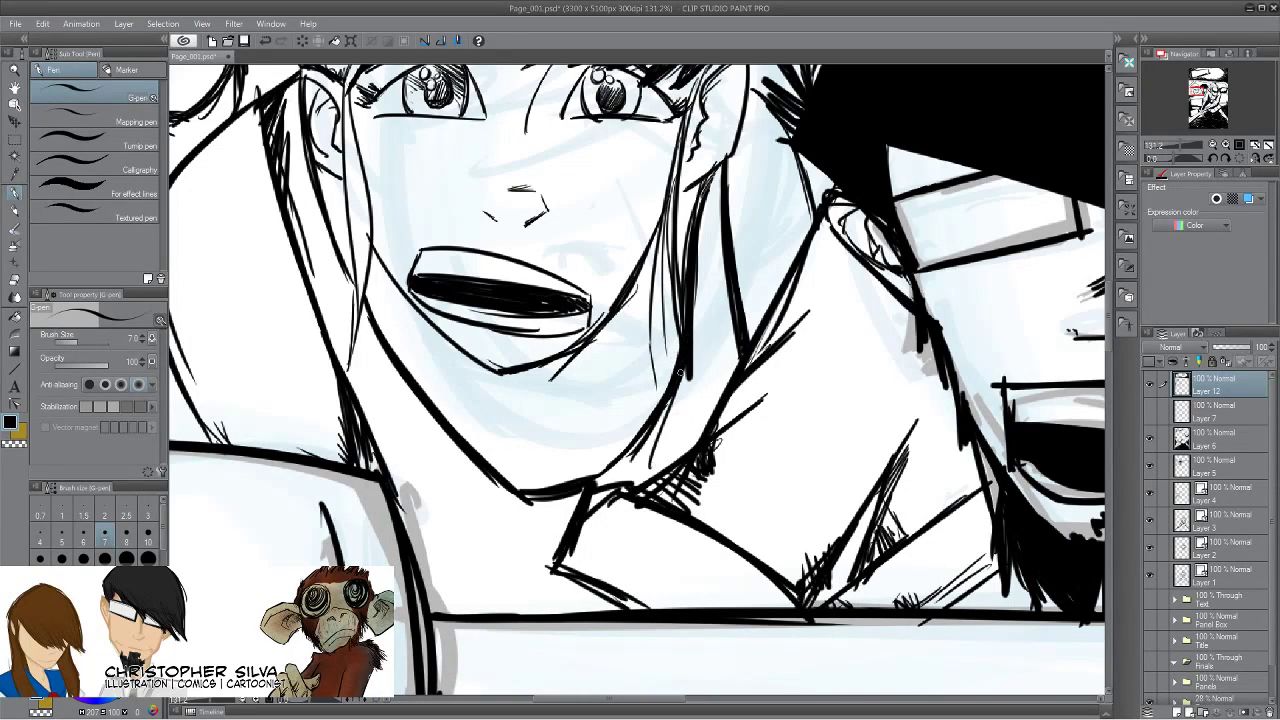
{"action": "left_click_drag", "start_coordinate": [660, 212], "coordinate": [637, 482]}
{"action": "left_click_drag", "start_coordinate": [673, 350], "coordinate": [650, 455]}
{"action": "left_click_drag", "start_coordinate": [671, 240], "coordinate": [668, 380]}
{"action": "left_click_drag", "start_coordinate": [678, 340], "coordinate": [650, 455]}
{"action": "left_click_drag", "start_coordinate": [666, 408], "coordinate": [648, 462]}
{"action": "left_click_drag", "start_coordinate": [670, 400], "coordinate": [644, 472]}
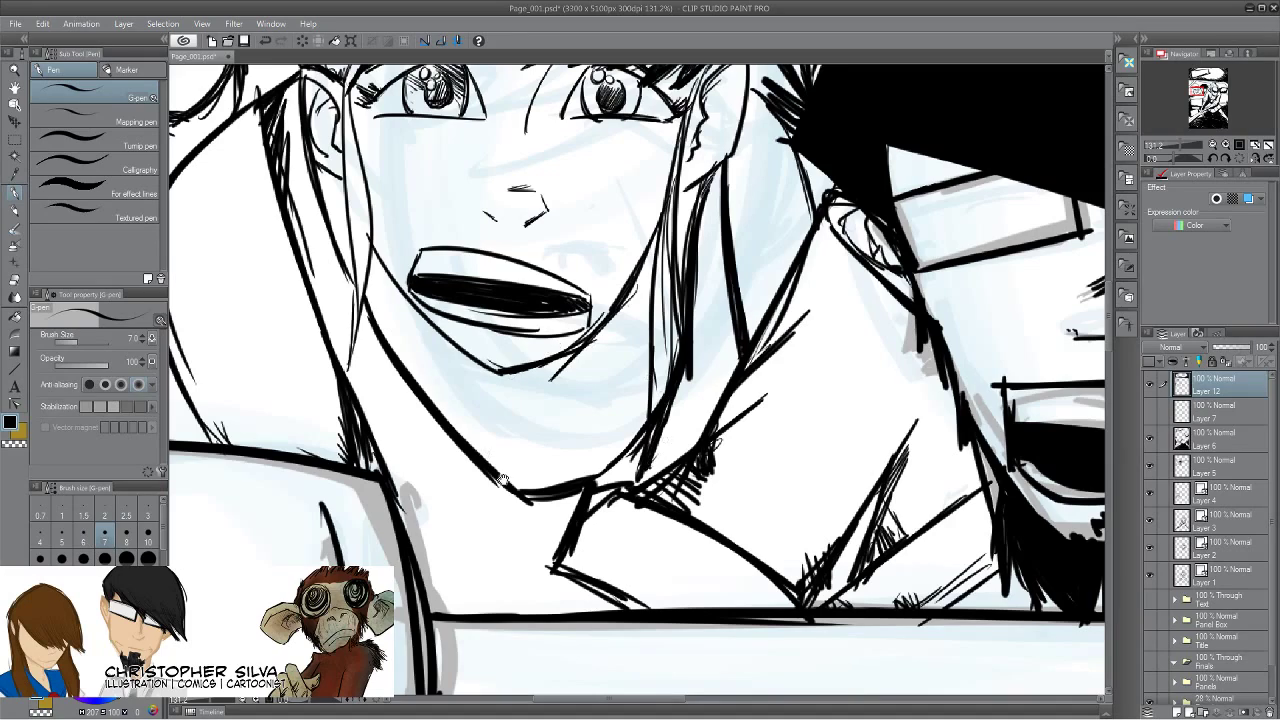
Hatch the shadow behind the hair lock, just below the front-window character's ear.
{"action": "left_click_drag", "start_coordinate": [720, 168], "coordinate": [700, 250]}
{"action": "left_click_drag", "start_coordinate": [722, 204], "coordinate": [688, 306]}
{"action": "left_click_drag", "start_coordinate": [716, 230], "coordinate": [684, 324]}
{"action": "mouse_move", "coordinate": [708, 266]}
{"action": "left_mouse_down"}
{"action": "mouse_move", "coordinate": [678, 336]}
{"action": "mouse_move", "coordinate": [682, 390]}
{"action": "left_mouse_up"}
Extend the front-window character's neckline beneath the chin and add a short dark accent at its center.
{"action": "left_click_drag", "start_coordinate": [451, 543], "coordinate": [681, 538]}
{"action": "left_click_drag", "start_coordinate": [676, 420], "coordinate": [744, 500]}
{"action": "left_click_drag", "start_coordinate": [740, 506], "coordinate": [762, 496]}
{"action": "left_click_drag", "start_coordinate": [784, 452], "coordinate": [794, 474]}
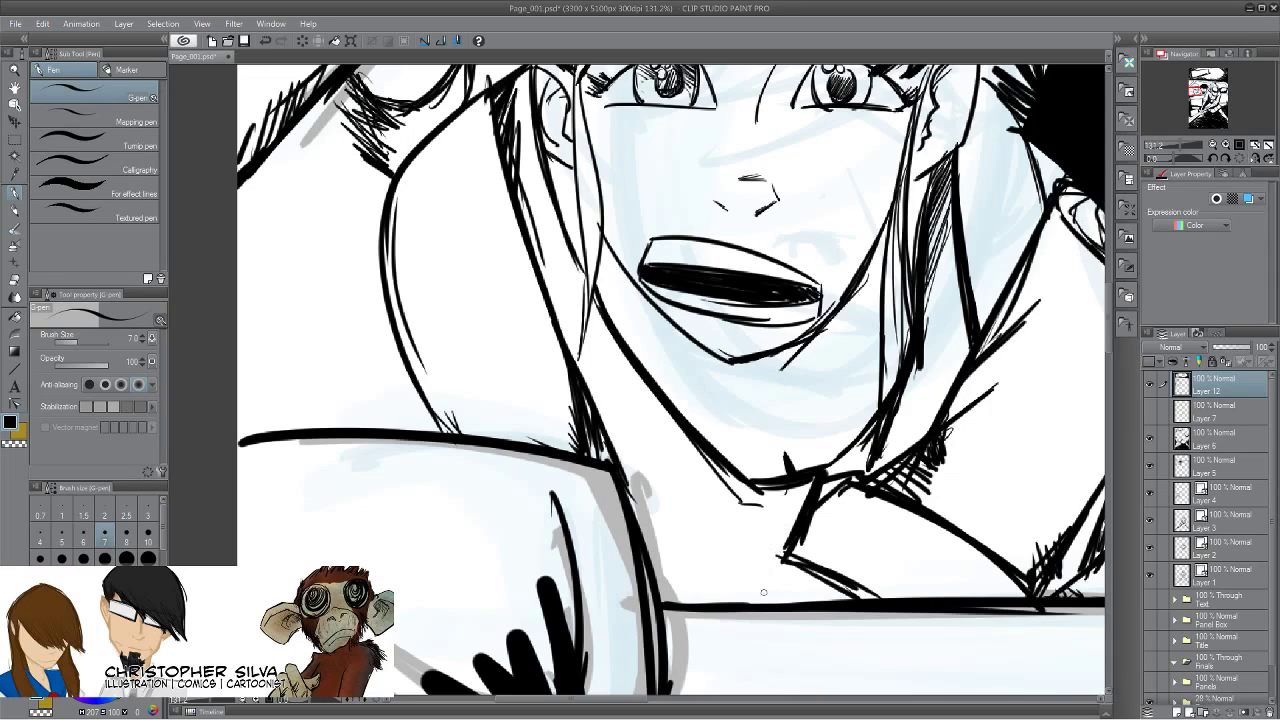
Hatch the shadows along the side mirror's edge and under the collar tip at the window sill.
{"action": "left_click_drag", "start_coordinate": [790, 591], "coordinate": [786, 606]}
{"action": "left_click_drag", "start_coordinate": [795, 592], "coordinate": [791, 606]}
{"action": "left_click_drag", "start_coordinate": [585, 378], "coordinate": [645, 540]}
{"action": "mouse_move", "coordinate": [636, 478]}
{"action": "left_mouse_down"}
{"action": "mouse_move", "coordinate": [662, 594]}
{"action": "mouse_move", "coordinate": [686, 594]}
{"action": "mouse_move", "coordinate": [660, 572]}
{"action": "mouse_move", "coordinate": [662, 536]}
{"action": "left_mouse_up"}
{"action": "left_click_drag", "start_coordinate": [662, 592], "coordinate": [652, 530]}
{"action": "left_click_drag", "start_coordinate": [652, 580], "coordinate": [643, 502]}
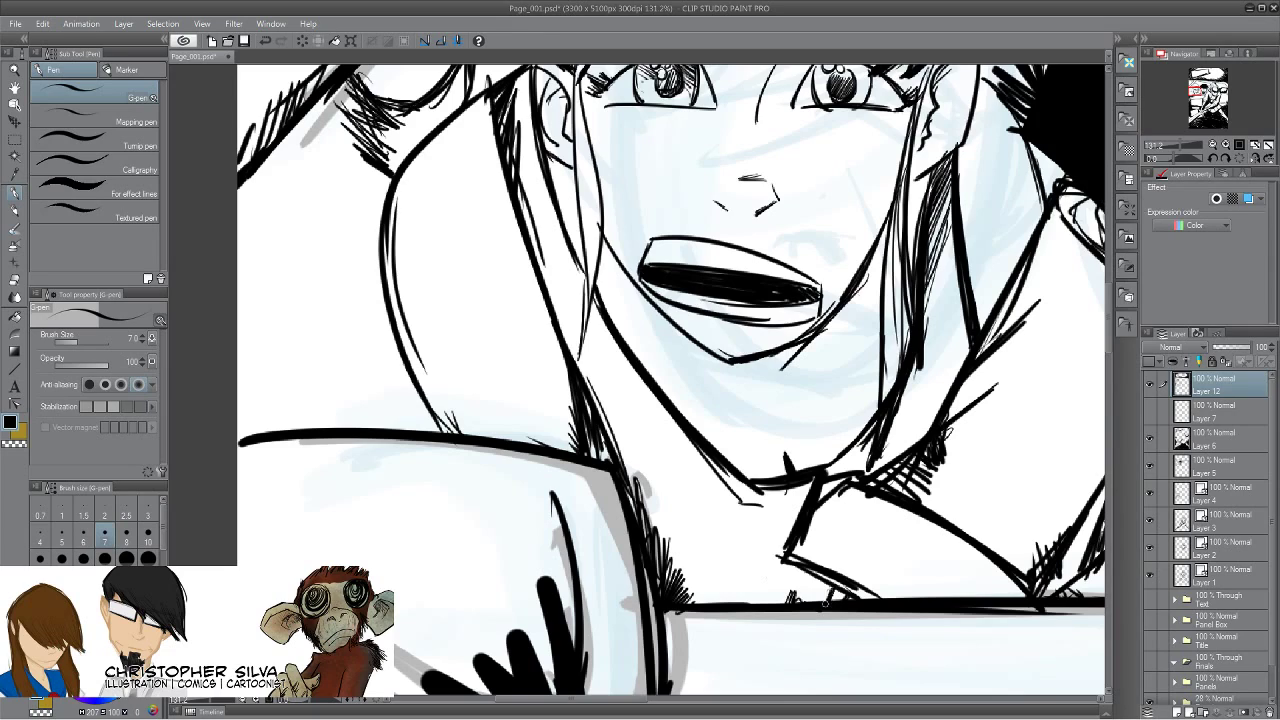
{"action": "mouse_move", "coordinate": [828, 604]}
{"action": "left_mouse_down"}
{"action": "mouse_move", "coordinate": [820, 580]}
{"action": "mouse_move", "coordinate": [798, 578]}
{"action": "left_mouse_up"}
{"action": "left_click_drag", "start_coordinate": [796, 604], "coordinate": [784, 603]}
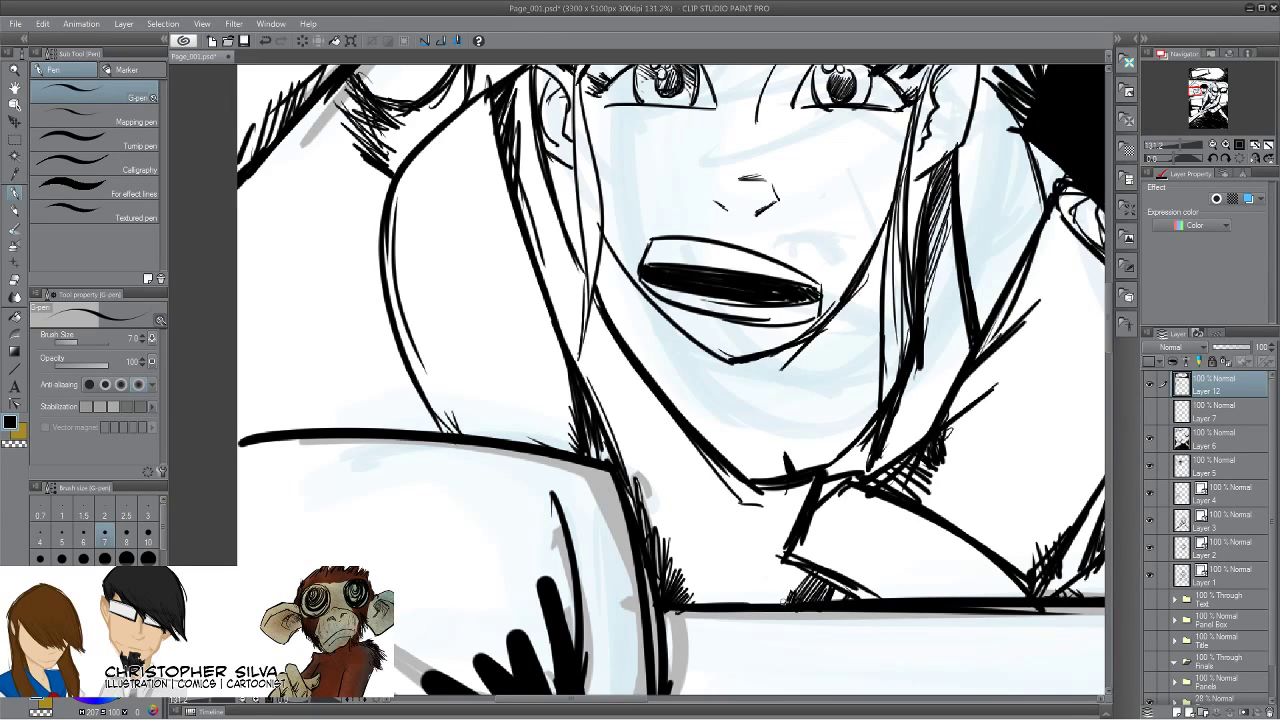
Thicken the outer edge of the long hair down to the top of the side mirror.
{"action": "left_click_drag", "start_coordinate": [414, 322], "coordinate": [486, 510]}
{"action": "left_click_drag", "start_coordinate": [478, 491], "coordinate": [482, 525]}
{"action": "mouse_move", "coordinate": [468, 483]}
{"action": "left_mouse_down"}
{"action": "mouse_move", "coordinate": [476, 523]}
{"action": "mouse_move", "coordinate": [440, 424]}
{"action": "left_mouse_up"}
Thicken the hair line behind the front-window character's ear, next to the dark-haired passenger.
{"action": "left_click_drag", "start_coordinate": [693, 498], "coordinate": [406, 579]}
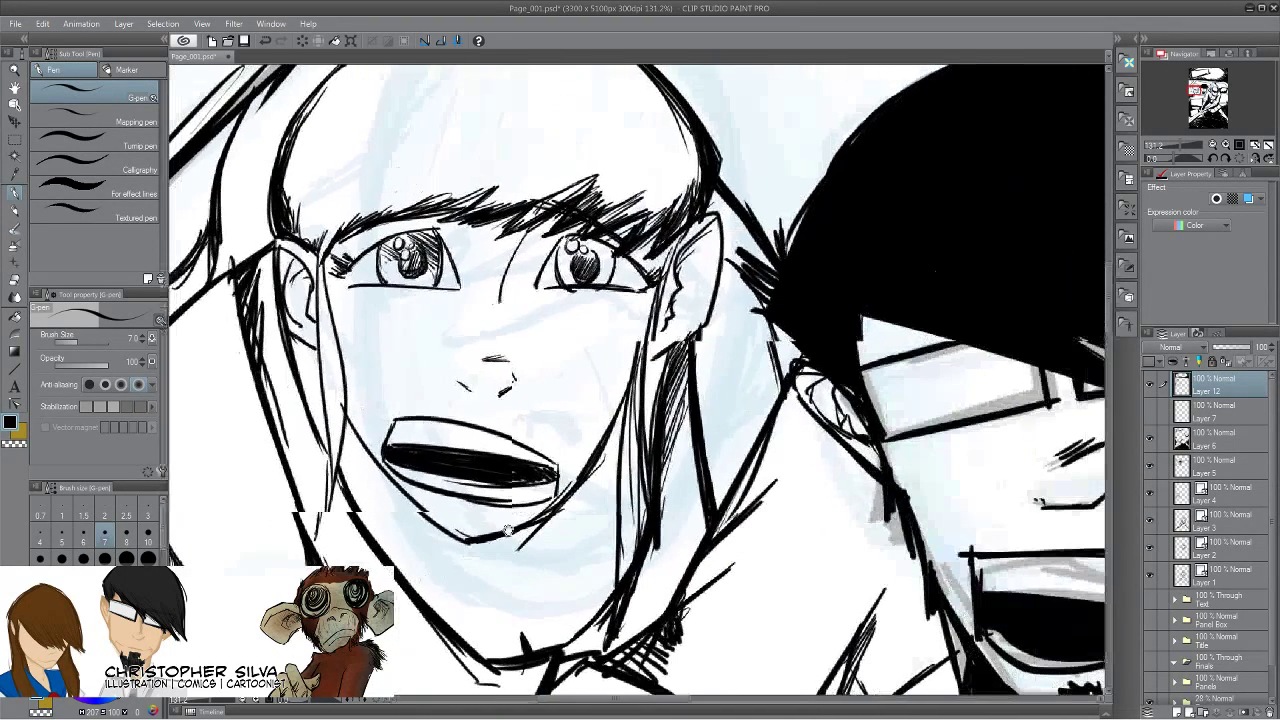
{"action": "mouse_move", "coordinate": [720, 240]}
{"action": "left_mouse_down"}
{"action": "mouse_move", "coordinate": [750, 276]}
{"action": "mouse_move", "coordinate": [786, 381]}
{"action": "left_mouse_up"}
{"action": "left_click_drag", "start_coordinate": [748, 286], "coordinate": [782, 418]}
{"action": "left_click_drag", "start_coordinate": [750, 296], "coordinate": [780, 408]}
{"action": "left_click_drag", "start_coordinate": [742, 278], "coordinate": [786, 402]}
Reinforce both sides of the front-window character's head outline and add strokes to the tuft.
{"action": "left_click_drag", "start_coordinate": [303, 460], "coordinate": [538, 604]}
{"action": "left_click_drag", "start_coordinate": [852, 206], "coordinate": [933, 350]}
{"action": "left_click_drag", "start_coordinate": [636, 176], "coordinate": [584, 206]}
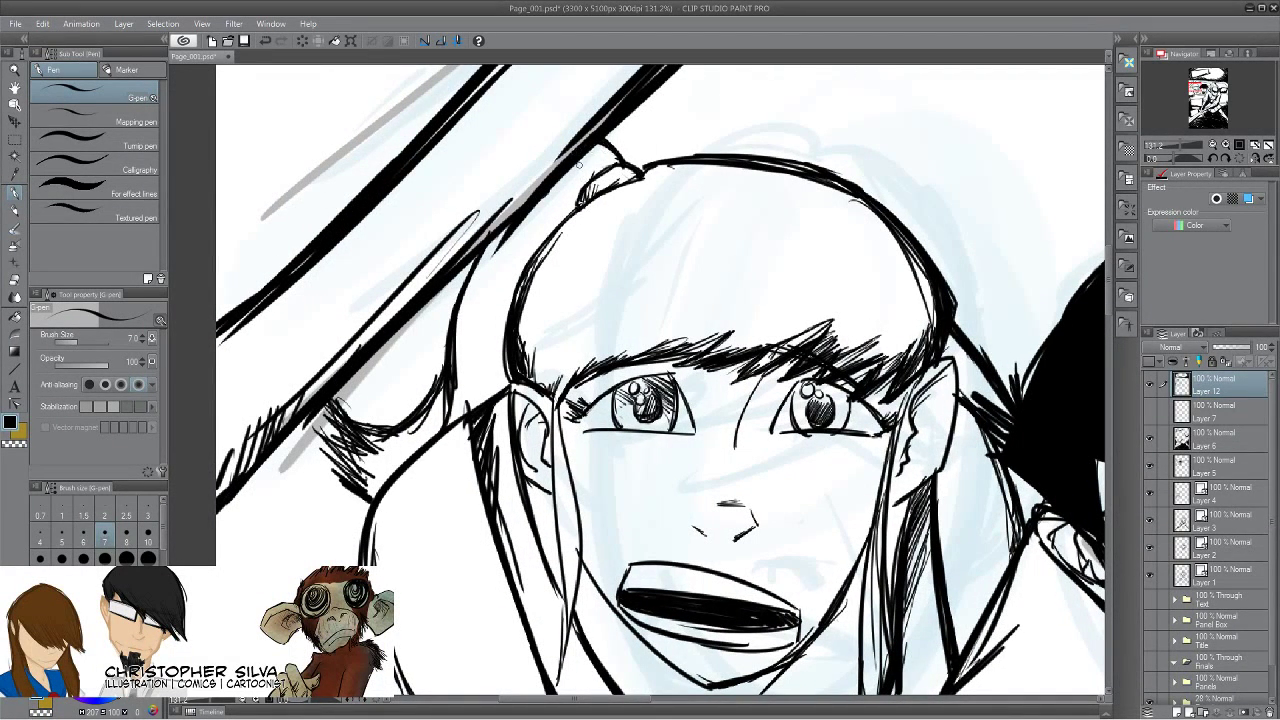
{"action": "mouse_move", "coordinate": [576, 201]}
{"action": "left_mouse_down"}
{"action": "mouse_move", "coordinate": [544, 229]}
{"action": "mouse_move", "coordinate": [498, 353]}
{"action": "left_mouse_up"}
{"action": "left_click_drag", "start_coordinate": [513, 279], "coordinate": [500, 391]}
{"action": "left_click_drag", "start_coordinate": [505, 314], "coordinate": [500, 392]}
Ink the inner line beside the windshield pillar with short hatch ticks, and extend the upper windshield line to the page edge.
{"action": "mouse_move", "coordinate": [332, 530]}
{"action": "left_mouse_down"}
{"action": "mouse_move", "coordinate": [586, 543]}
{"action": "mouse_move", "coordinate": [640, 566]}
{"action": "left_mouse_up"}
{"action": "left_click_drag", "start_coordinate": [558, 217], "coordinate": [358, 368]}
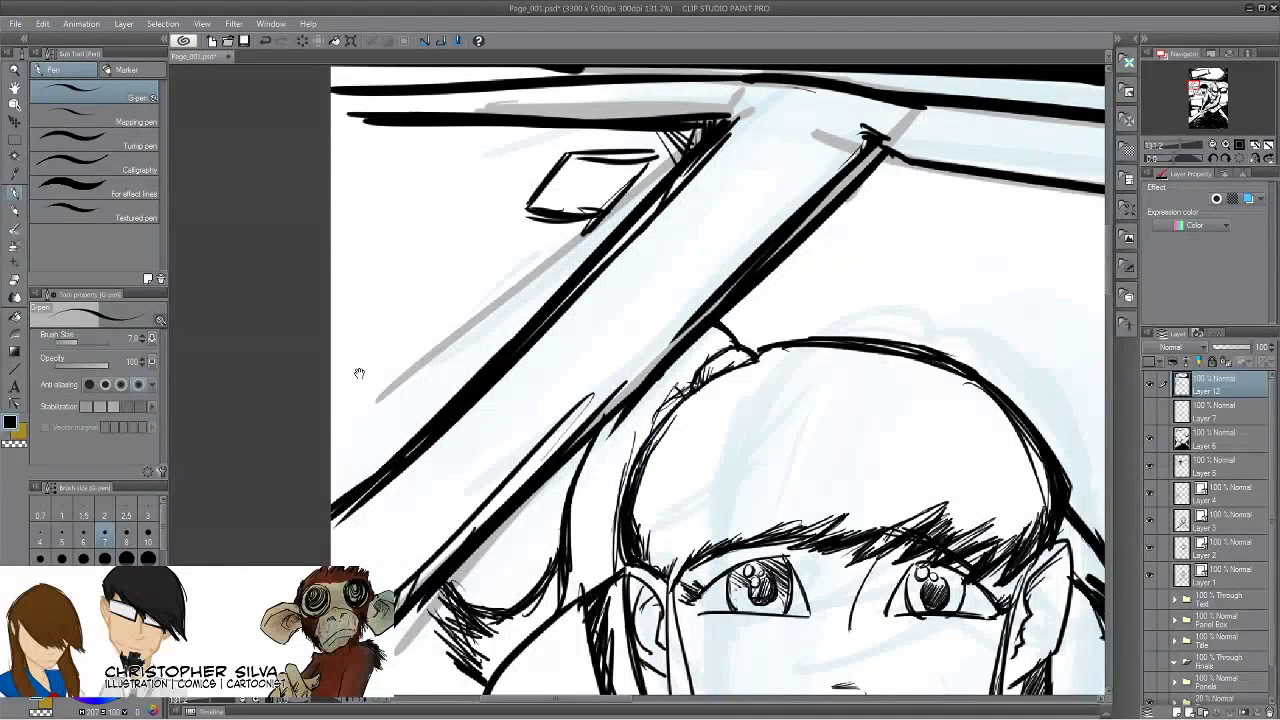
{"action": "left_click_drag", "start_coordinate": [572, 240], "coordinate": [342, 448]}
{"action": "mouse_move", "coordinate": [420, 346]}
{"action": "left_mouse_down"}
{"action": "mouse_move", "coordinate": [404, 390]}
{"action": "mouse_move", "coordinate": [384, 396]}
{"action": "left_mouse_up"}
{"action": "left_click_drag", "start_coordinate": [358, 430], "coordinate": [345, 450]}
{"action": "left_click_drag", "start_coordinate": [366, 114], "coordinate": [324, 126]}
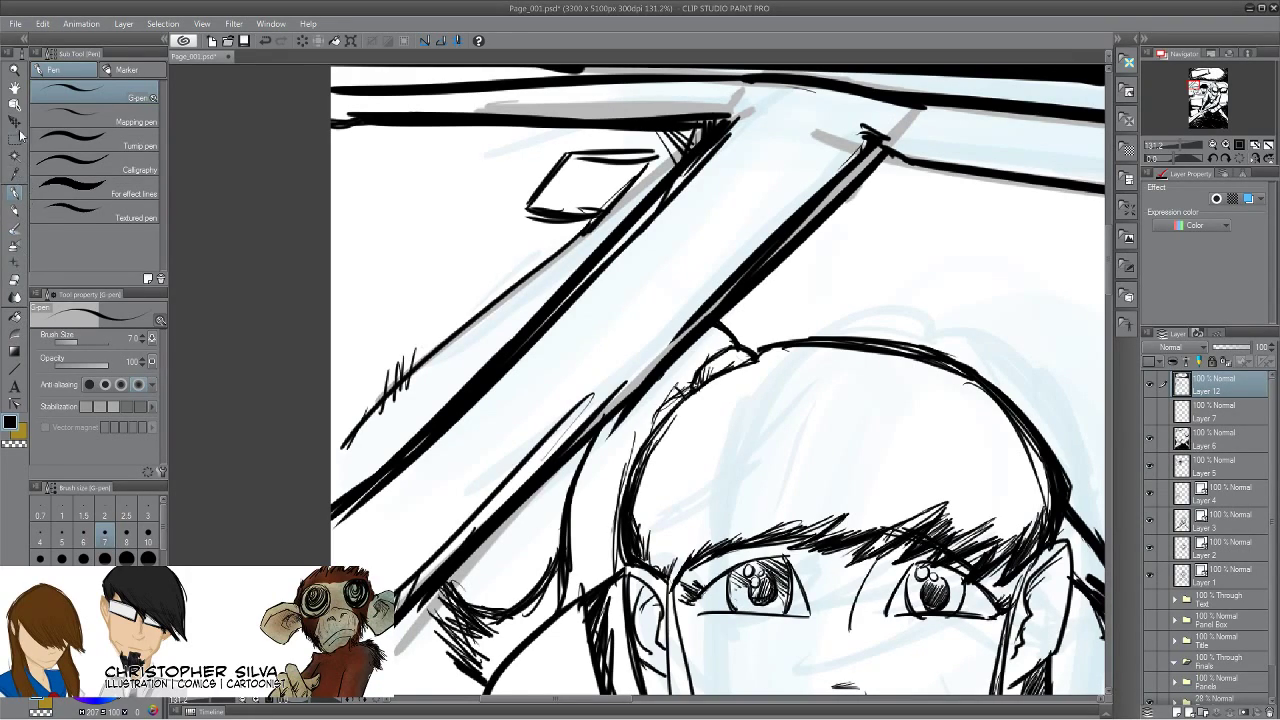
Hatch the gap behind the rear headrest and strengthen the rear window frame with the For effect lines pen.
{"action": "left_click", "coordinate": [14, 71]}
{"action": "left_click_drag", "start_coordinate": [763, 432], "coordinate": [694, 423]}
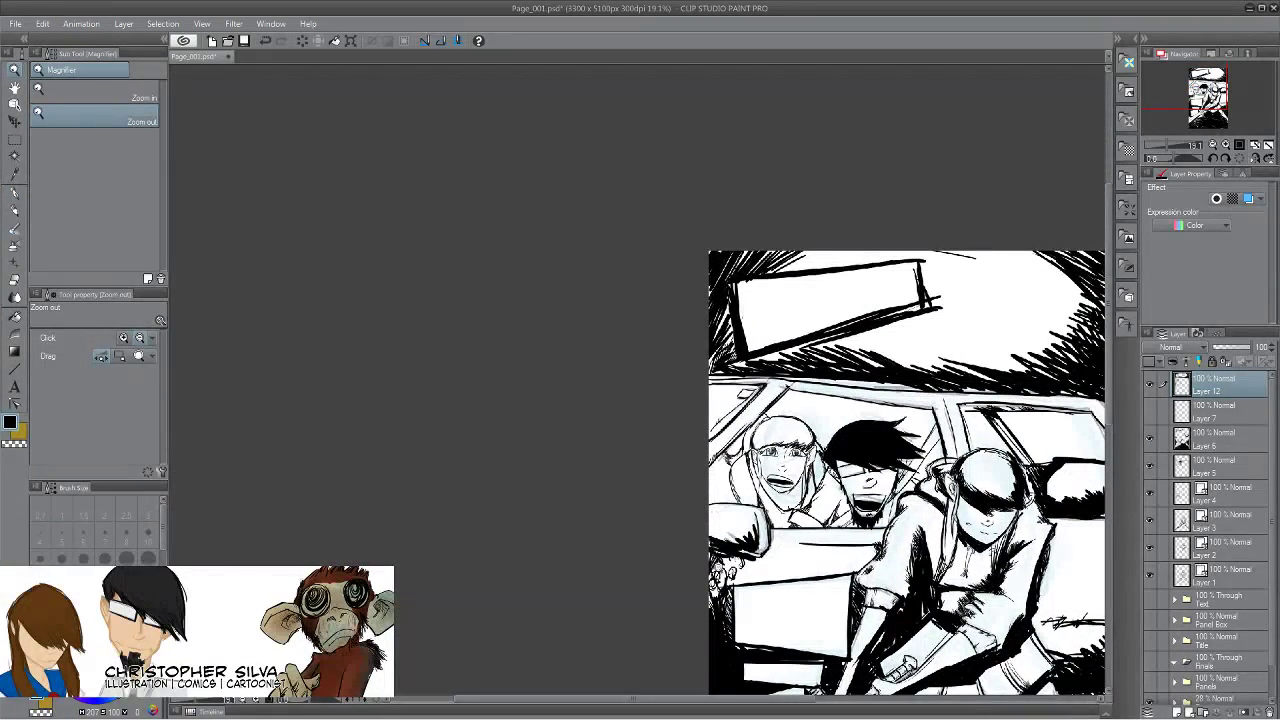
{"action": "left_click_drag", "start_coordinate": [778, 565], "coordinate": [538, 426]}
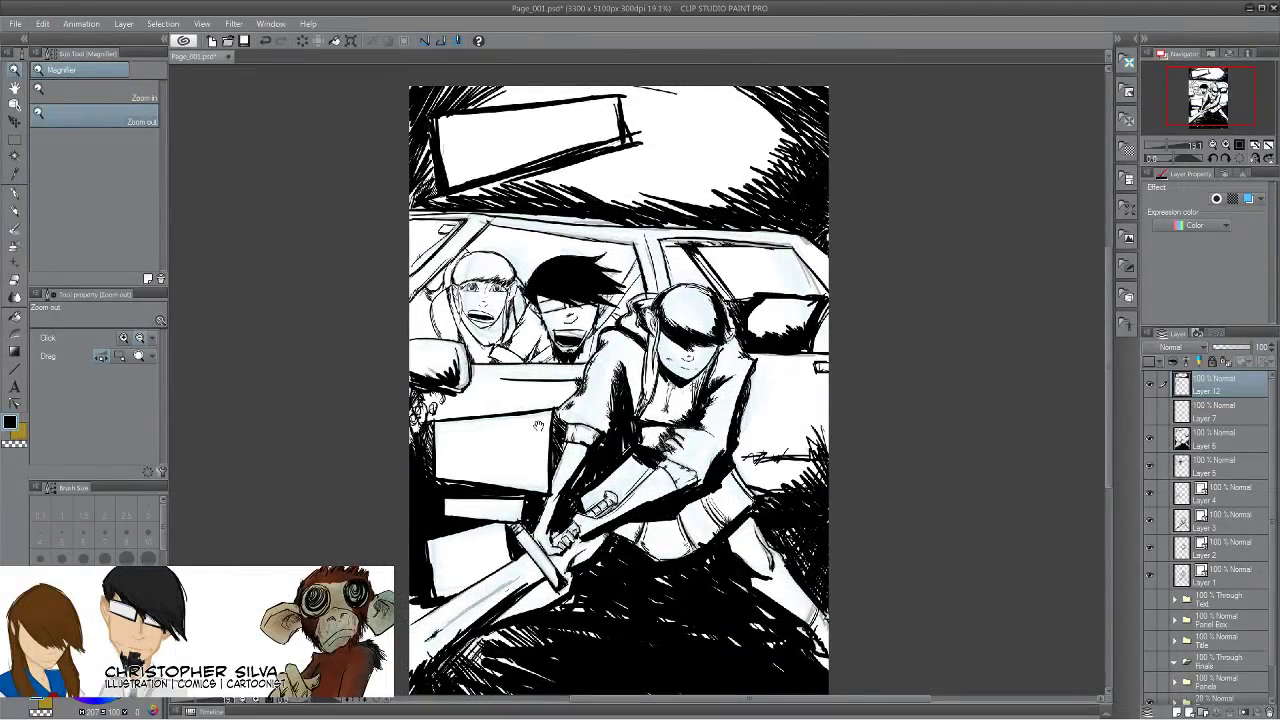
{"action": "left_click_drag", "start_coordinate": [538, 426], "coordinate": [531, 466]}
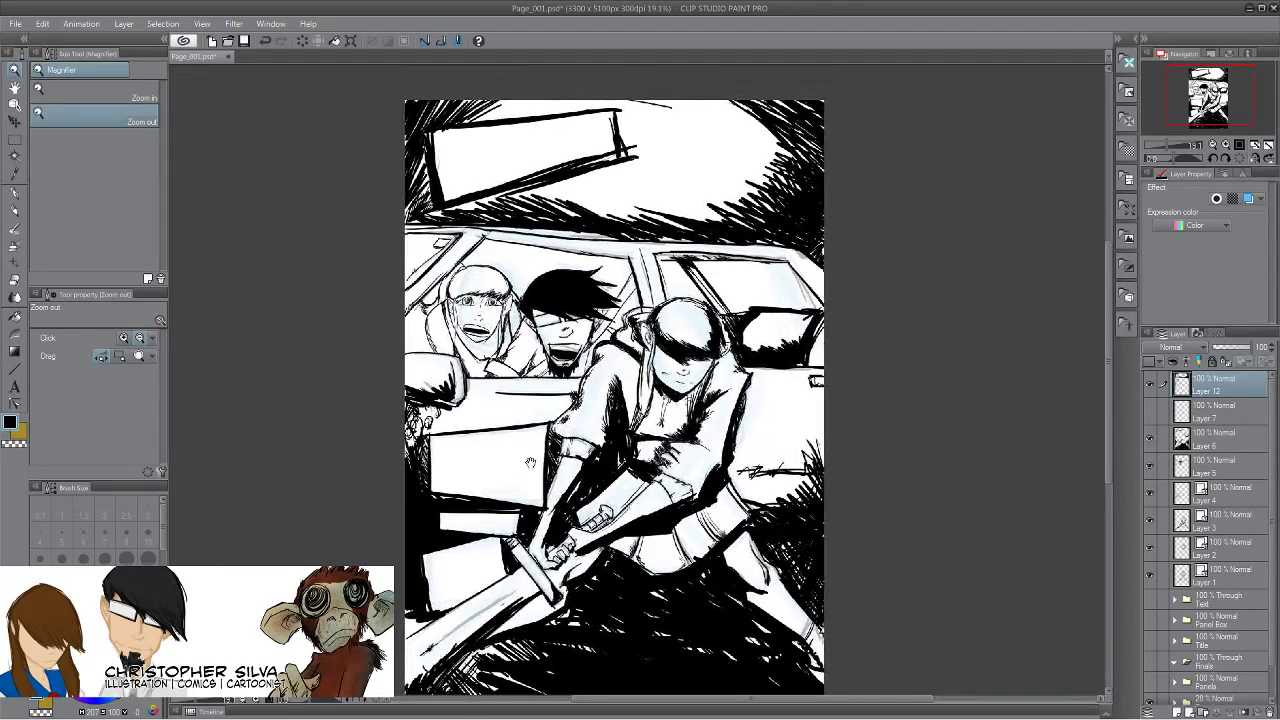
{"action": "left_click_drag", "start_coordinate": [769, 384], "coordinate": [816, 370]}
{"action": "left_click_drag", "start_coordinate": [759, 409], "coordinate": [683, 480]}
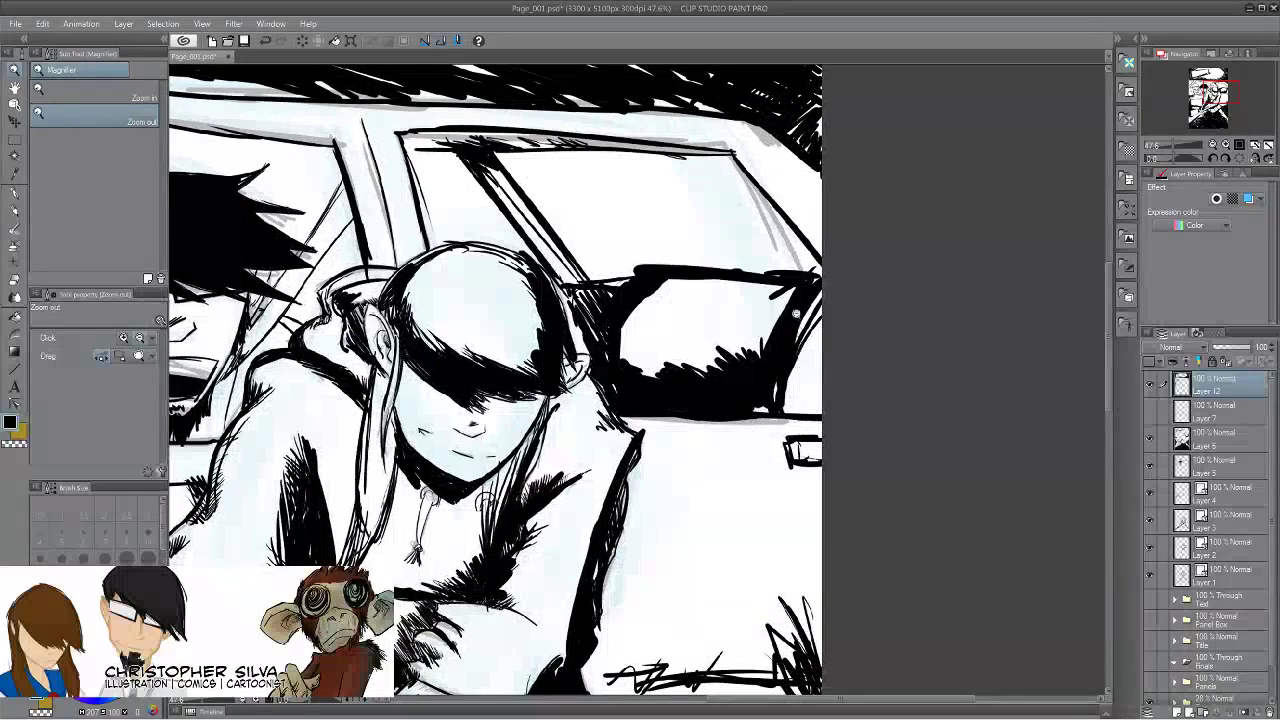
{"action": "left_click", "coordinate": [14, 194]}
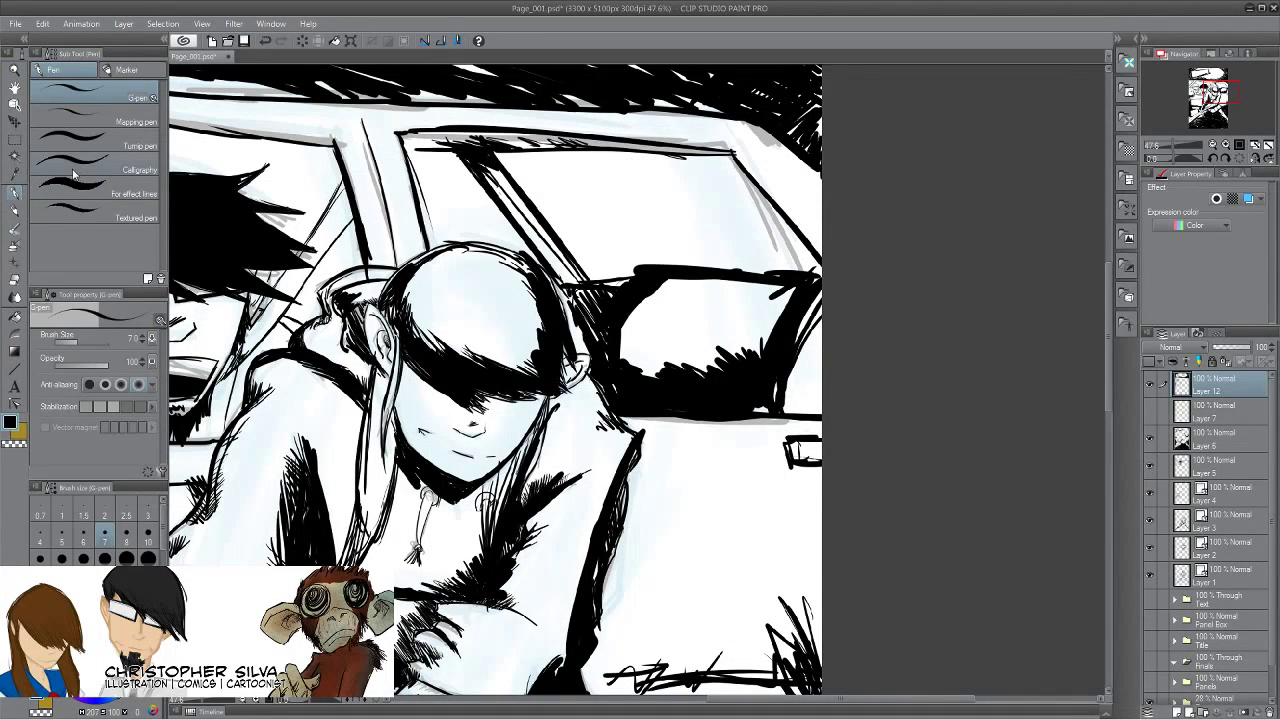
{"action": "left_click", "coordinate": [102, 181]}
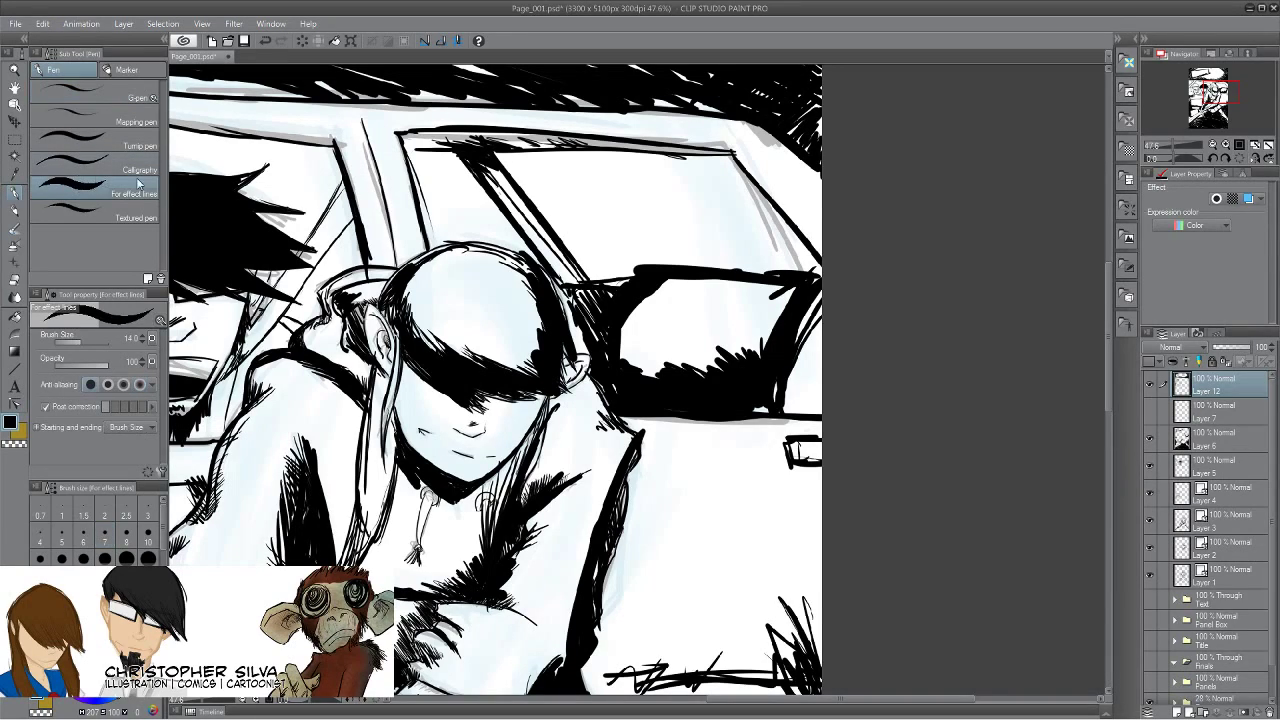
{"action": "left_click_drag", "start_coordinate": [808, 312], "coordinate": [823, 329]}
{"action": "left_click_drag", "start_coordinate": [806, 313], "coordinate": [823, 339]}
{"action": "left_click_drag", "start_coordinate": [802, 321], "coordinate": [823, 353]}
{"action": "left_click_drag", "start_coordinate": [802, 338], "coordinate": [823, 369]}
{"action": "mouse_move", "coordinate": [798, 348]}
{"action": "left_mouse_down"}
{"action": "mouse_move", "coordinate": [823, 375]}
{"action": "mouse_move", "coordinate": [786, 414]}
{"action": "left_mouse_up"}
{"action": "left_click_drag", "start_coordinate": [822, 292], "coordinate": [810, 322]}
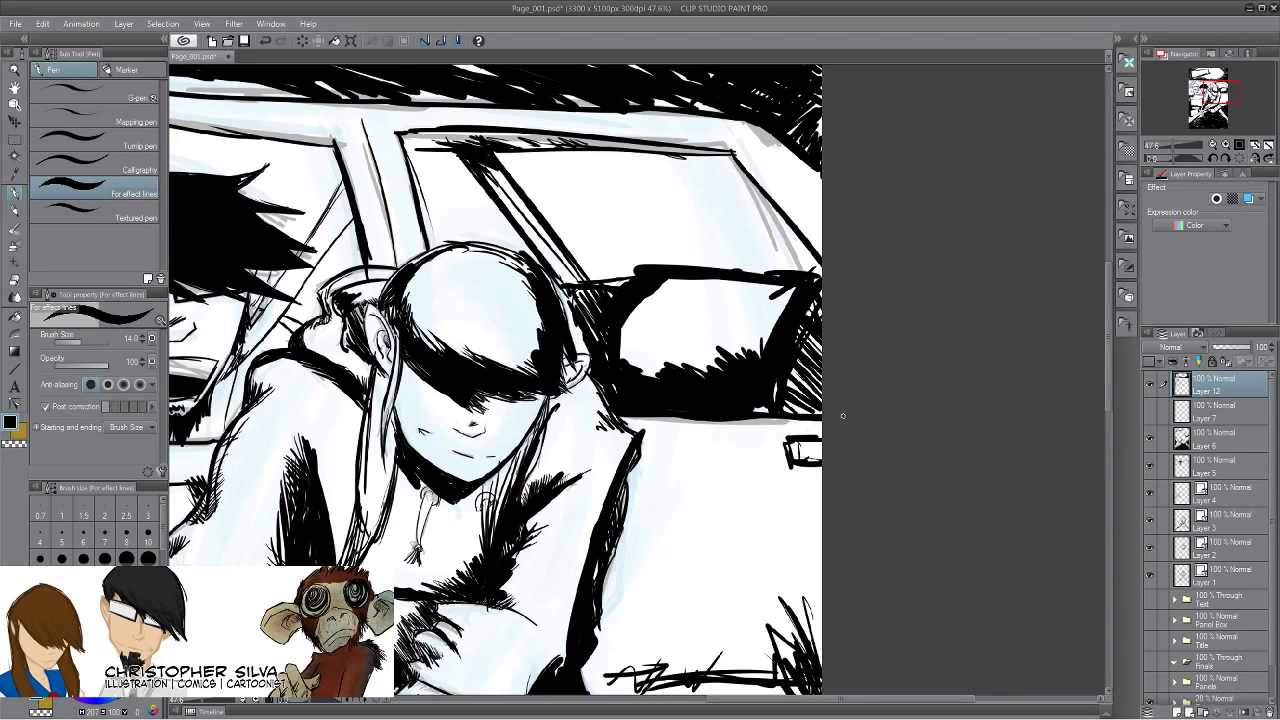
{"action": "mouse_move", "coordinate": [396, 144]}
{"action": "left_mouse_down"}
{"action": "mouse_move", "coordinate": [806, 182]}
{"action": "mouse_move", "coordinate": [806, 232]}
{"action": "left_mouse_up"}
{"action": "left_click_drag", "start_coordinate": [774, 168], "coordinate": [810, 184]}
{"action": "mouse_move", "coordinate": [738, 152]}
{"action": "left_mouse_down"}
{"action": "mouse_move", "coordinate": [800, 184]}
{"action": "mouse_move", "coordinate": [772, 175]}
{"action": "left_mouse_up"}
{"action": "left_click_drag", "start_coordinate": [686, 156], "coordinate": [758, 172]}
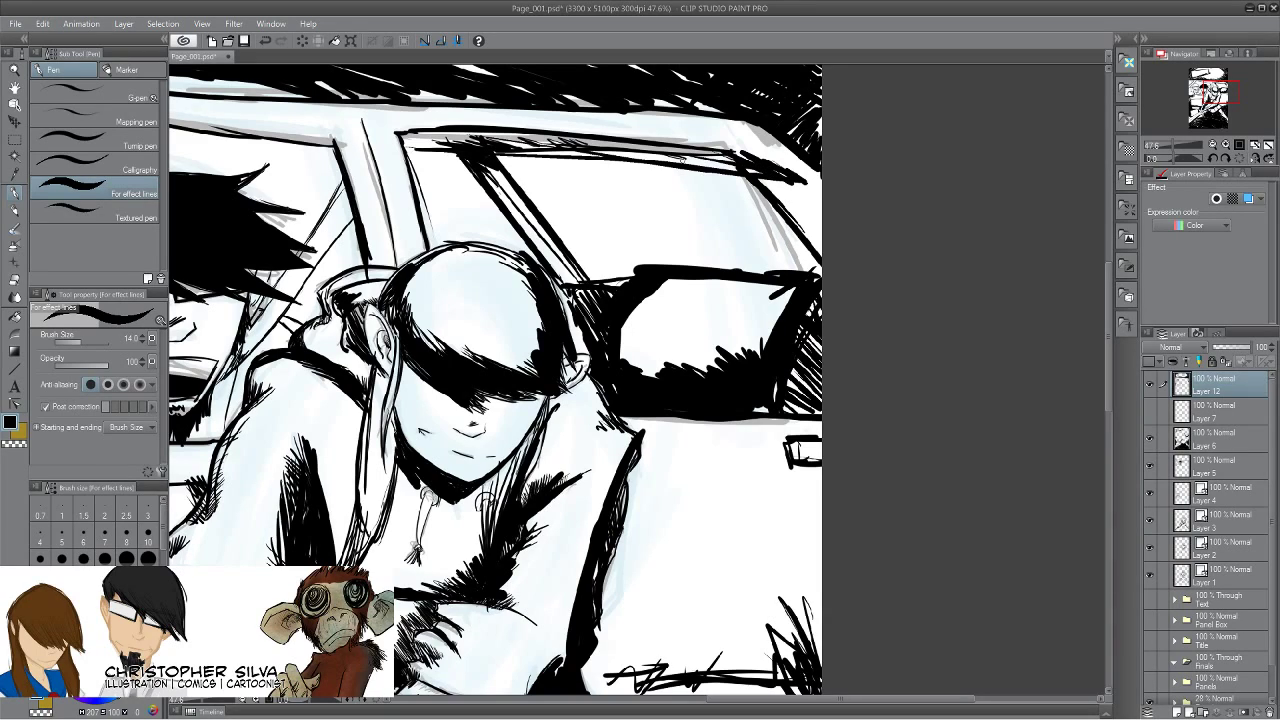
{"action": "key", "text": "ctrl+z"}
{"action": "key", "text": "ctrl+z"}
{"action": "key", "text": "ctrl+z"}
{"action": "key", "text": "ctrl+z"}
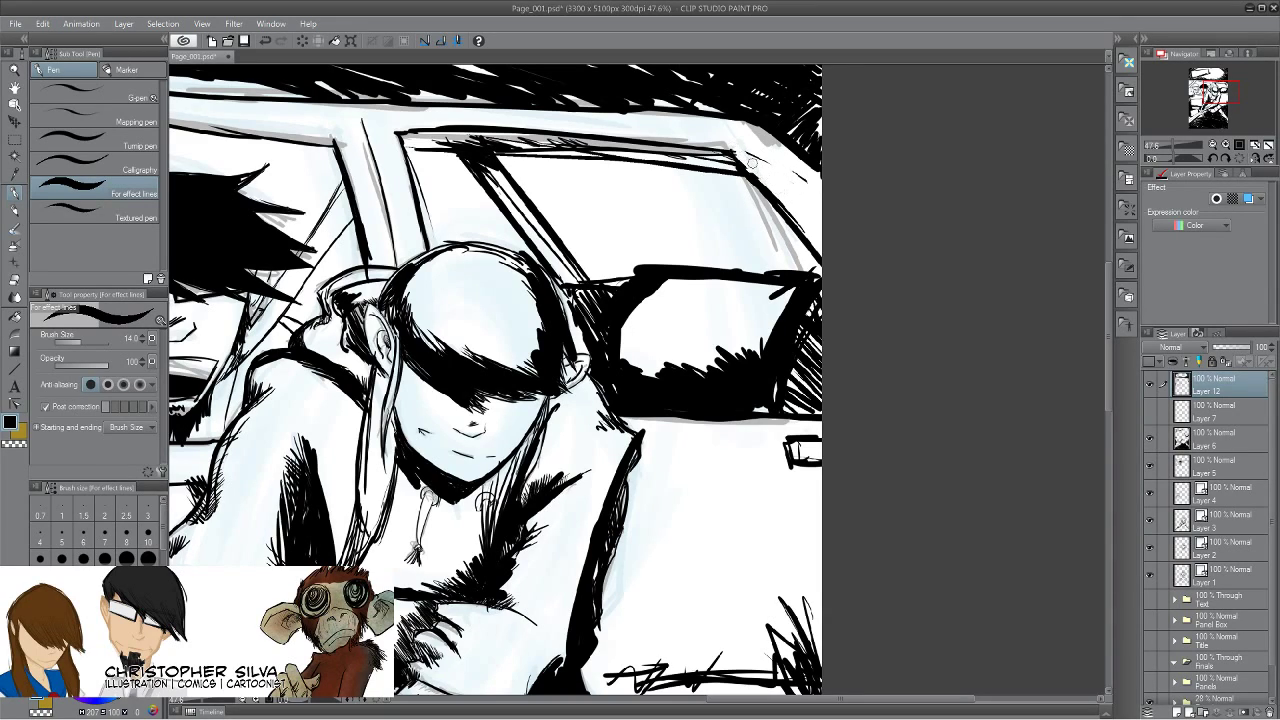
{"action": "key", "text": "ctrl+z"}
Hatch the lower part of the rear headrest and darken the gaps around it and behind the foreground character's head.
{"action": "mouse_move", "coordinate": [782, 300]}
{"action": "left_mouse_down"}
{"action": "mouse_move", "coordinate": [742, 358]}
{"action": "mouse_move", "coordinate": [676, 370]}
{"action": "mouse_move", "coordinate": [693, 382]}
{"action": "mouse_move", "coordinate": [660, 374]}
{"action": "left_mouse_up"}
{"action": "left_click_drag", "start_coordinate": [664, 342], "coordinate": [643, 377]}
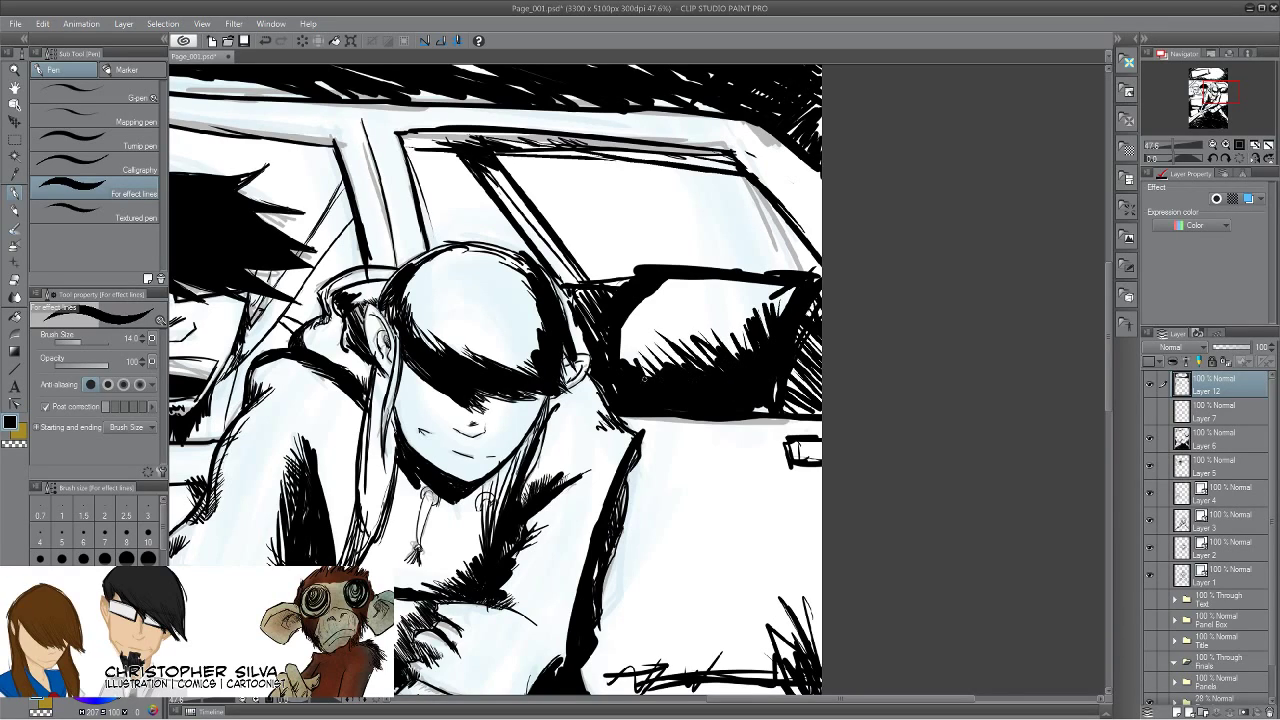
{"action": "left_click_drag", "start_coordinate": [816, 340], "coordinate": [785, 410]}
{"action": "left_click_drag", "start_coordinate": [556, 284], "coordinate": [584, 353]}
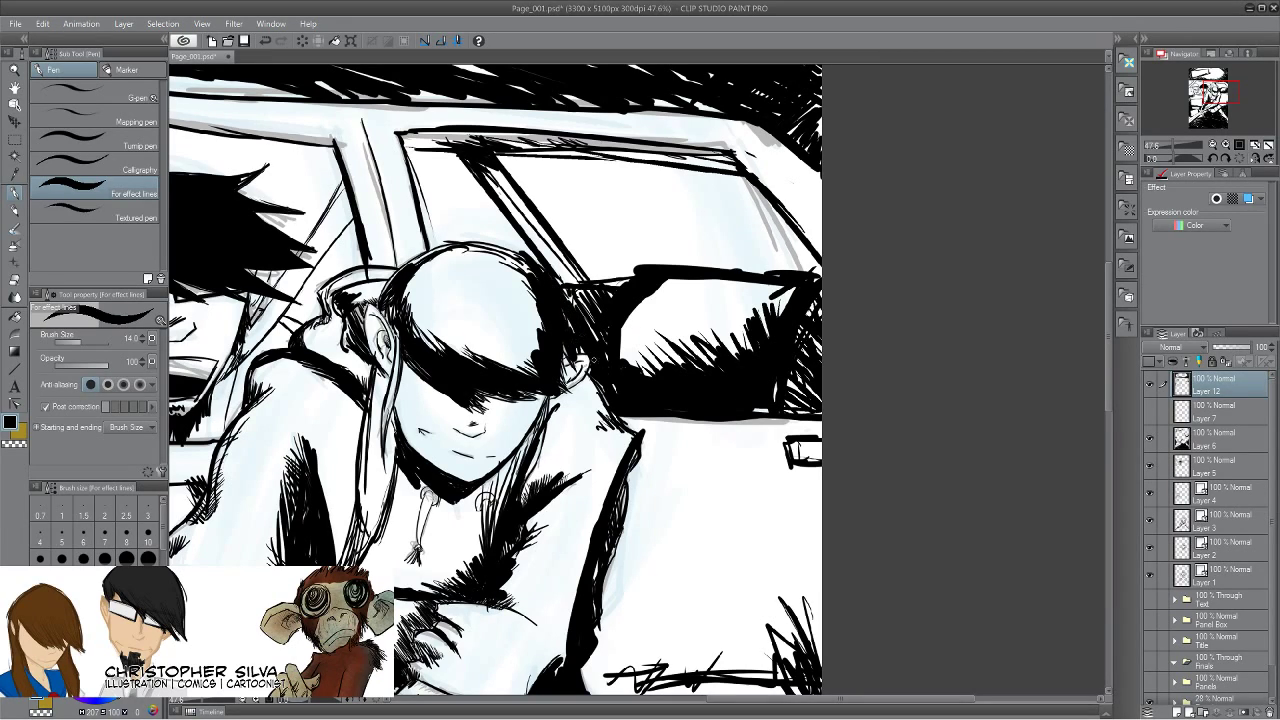
Hatch across the rear headrest's white area, undo the stray strokes, and thicken the diagonal bar in the rear window.
{"action": "left_click_drag", "start_coordinate": [622, 372], "coordinate": [700, 308]}
{"action": "left_click_drag", "start_coordinate": [636, 342], "coordinate": [768, 296]}
{"action": "key", "text": "ctrl+z"}
{"action": "mouse_move", "coordinate": [660, 294]}
{"action": "left_mouse_down"}
{"action": "mouse_move", "coordinate": [792, 298]}
{"action": "mouse_move", "coordinate": [798, 286]}
{"action": "mouse_move", "coordinate": [658, 290]}
{"action": "left_mouse_up"}
{"action": "key", "text": "ctrl+z"}
{"action": "key", "text": "ctrl+z"}
{"action": "left_click_drag", "start_coordinate": [498, 158], "coordinate": [598, 278]}
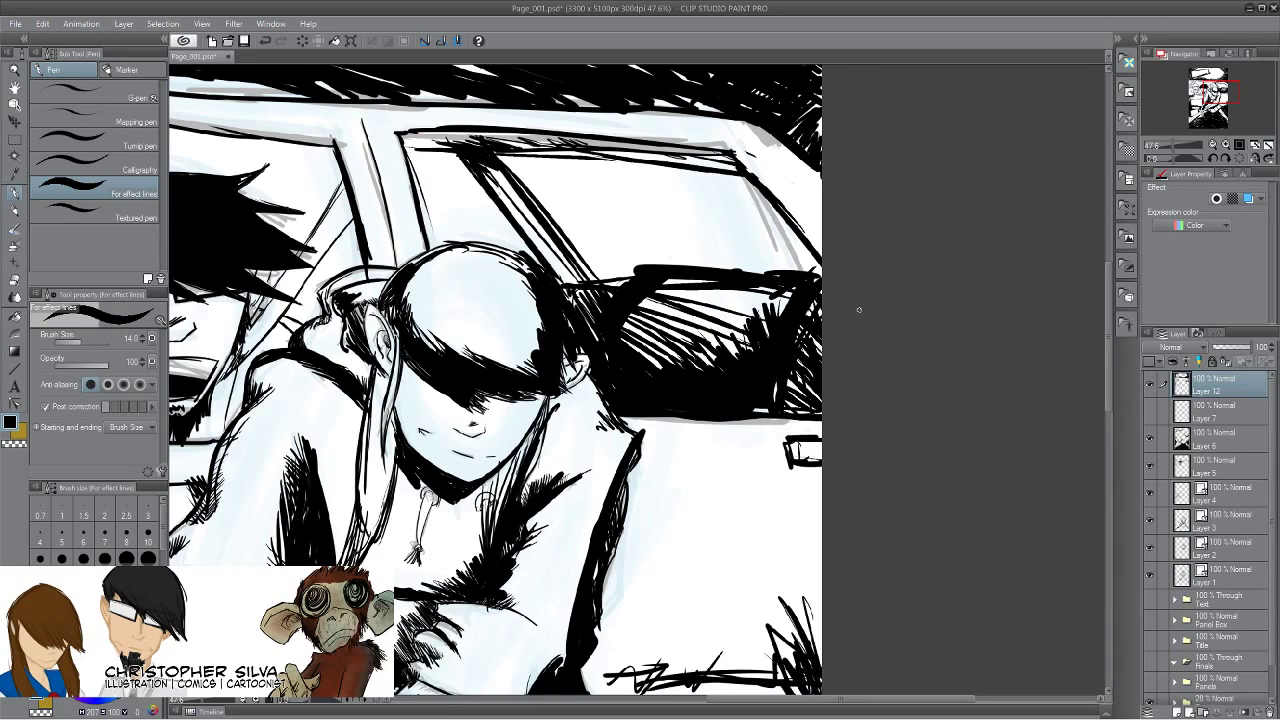
Toggle the visibility of Layer 6 to compare its inks, leaving it hidden.
{"action": "left_click", "coordinate": [1150, 437]}
{"action": "left_click", "coordinate": [1150, 438]}
{"action": "left_click", "coordinate": [1150, 440]}
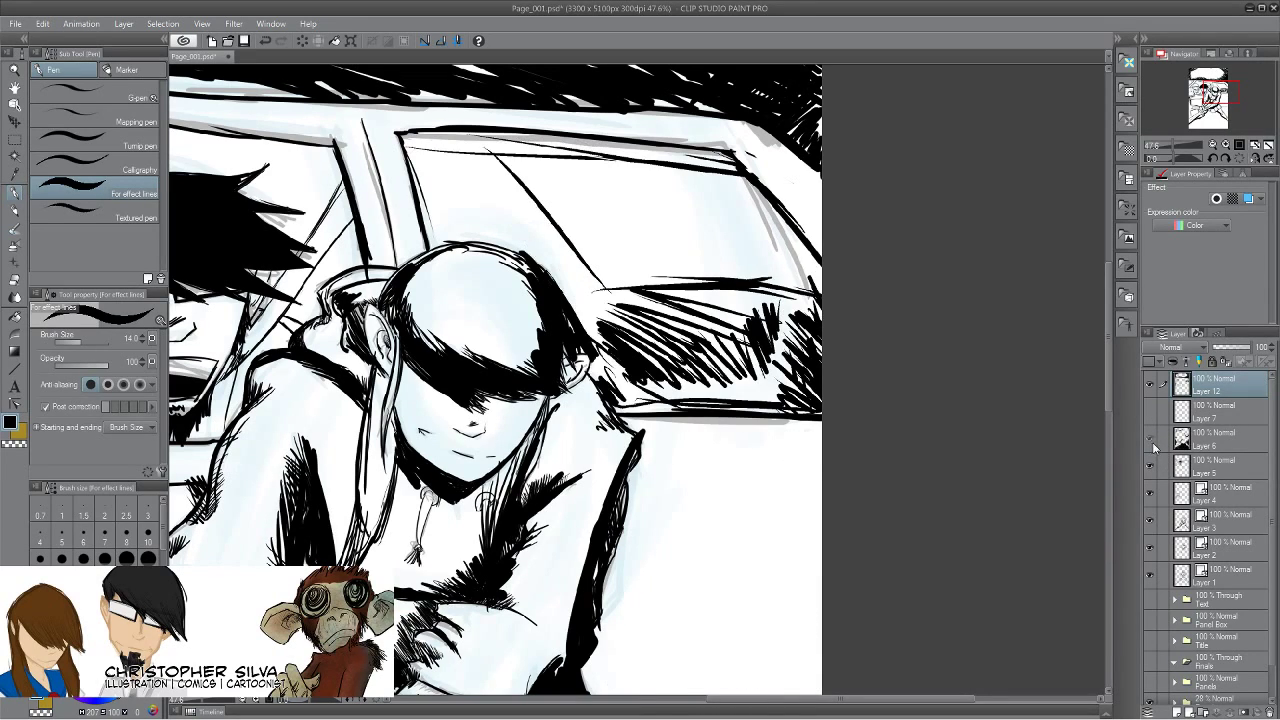
Show Layer 6 and erase its thick black strokes along the top and outer side of the rear headrest area.
{"action": "left_click", "coordinate": [1151, 441]}
{"action": "left_click", "coordinate": [1200, 440]}
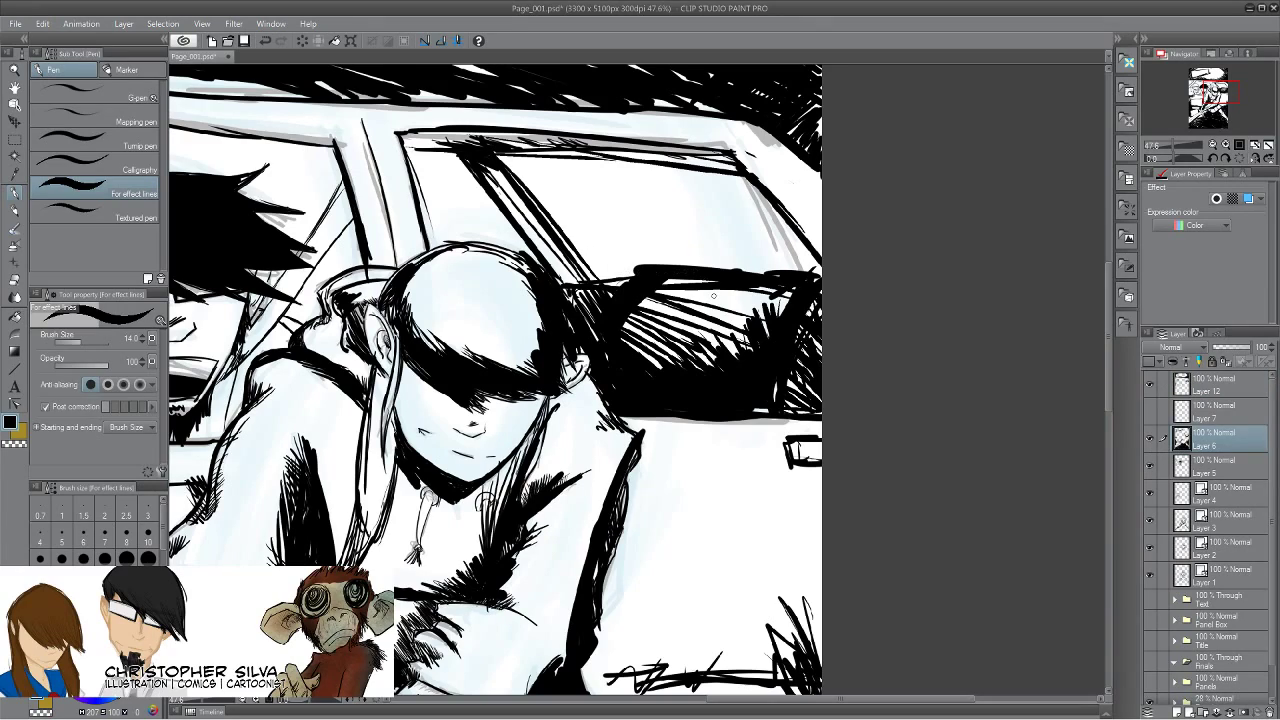
{"action": "mouse_move", "coordinate": [793, 274]}
{"action": "left_mouse_down"}
{"action": "mouse_move", "coordinate": [711, 263]}
{"action": "mouse_move", "coordinate": [620, 282]}
{"action": "mouse_move", "coordinate": [790, 288]}
{"action": "mouse_move", "coordinate": [749, 295]}
{"action": "left_mouse_up"}
{"action": "mouse_move", "coordinate": [587, 290]}
{"action": "left_mouse_down"}
{"action": "mouse_move", "coordinate": [815, 273]}
{"action": "mouse_move", "coordinate": [662, 265]}
{"action": "left_mouse_up"}
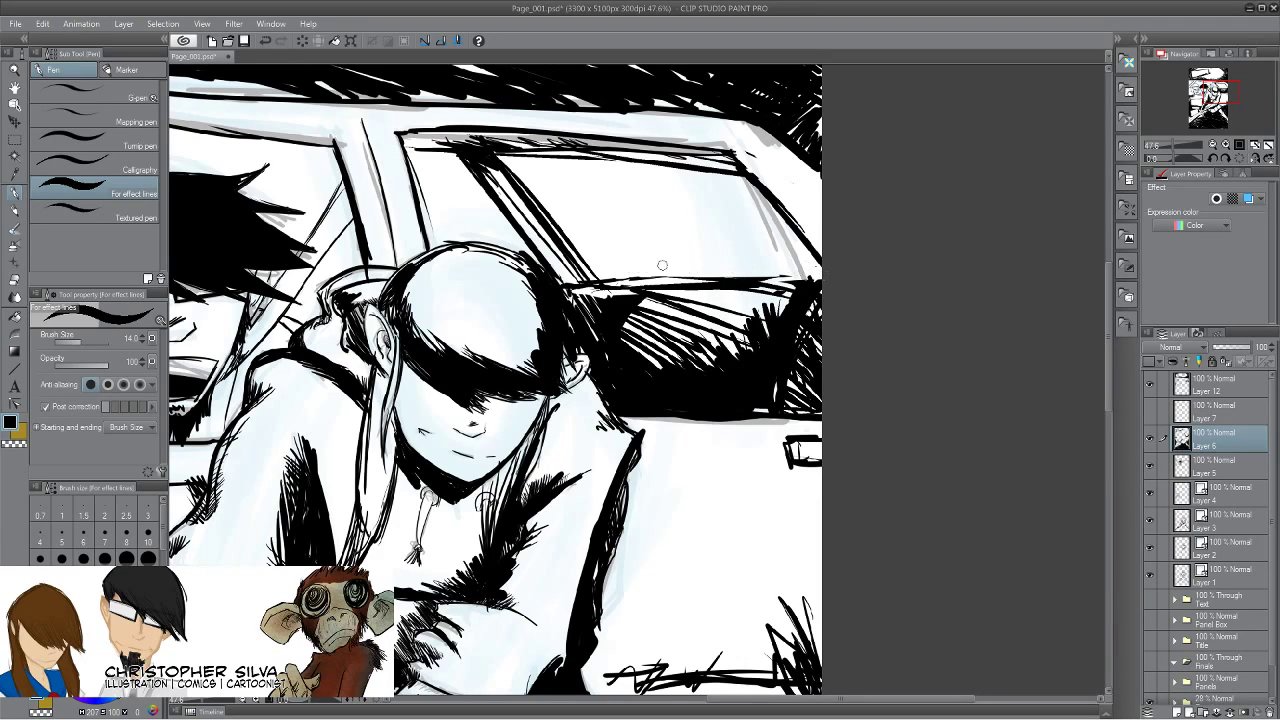
{"action": "mouse_move", "coordinate": [798, 300]}
{"action": "left_mouse_down"}
{"action": "mouse_move", "coordinate": [775, 372]}
{"action": "mouse_move", "coordinate": [740, 396]}
{"action": "mouse_move", "coordinate": [808, 298]}
{"action": "mouse_move", "coordinate": [769, 398]}
{"action": "left_mouse_up"}
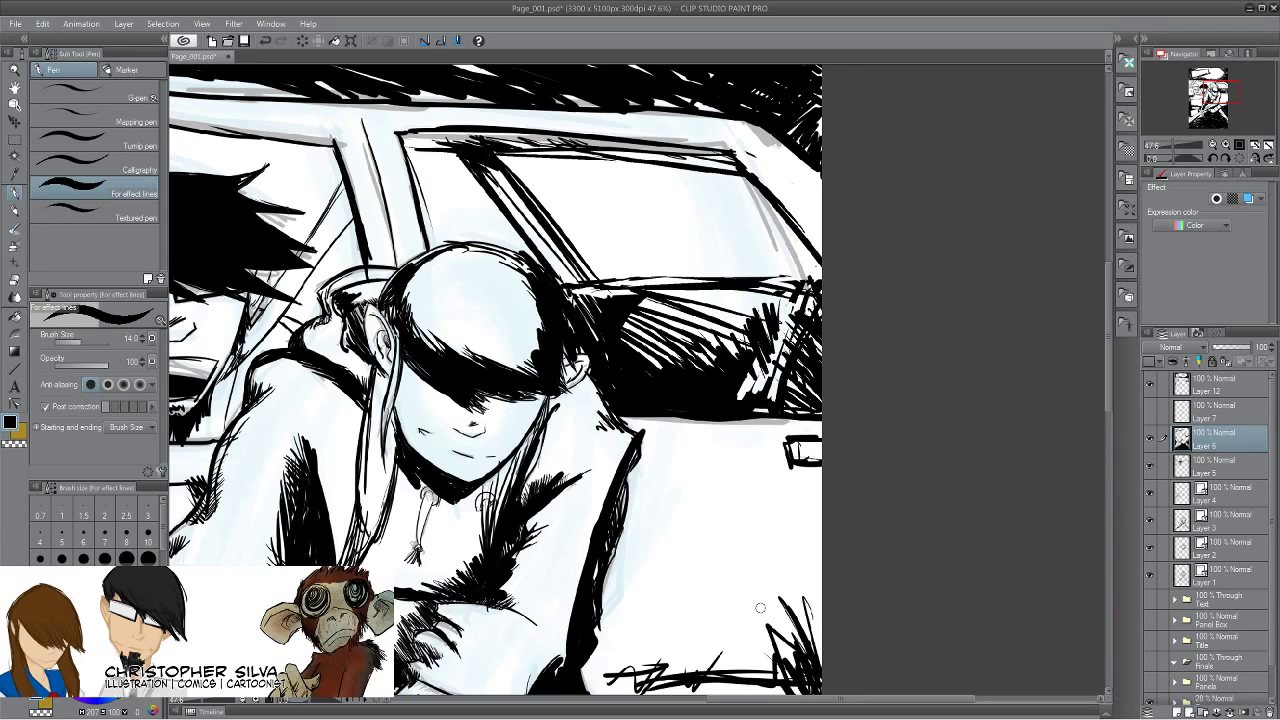
Hatch the outer side of the dark area below the rear window in black on Layer 12.
{"action": "left_click", "coordinate": [1228, 390]}
{"action": "mouse_move", "coordinate": [818, 302]}
{"action": "left_mouse_down"}
{"action": "mouse_move", "coordinate": [772, 354]}
{"action": "mouse_move", "coordinate": [776, 384]}
{"action": "mouse_move", "coordinate": [754, 402]}
{"action": "left_mouse_up"}
{"action": "left_click_drag", "start_coordinate": [758, 348], "coordinate": [740, 402]}
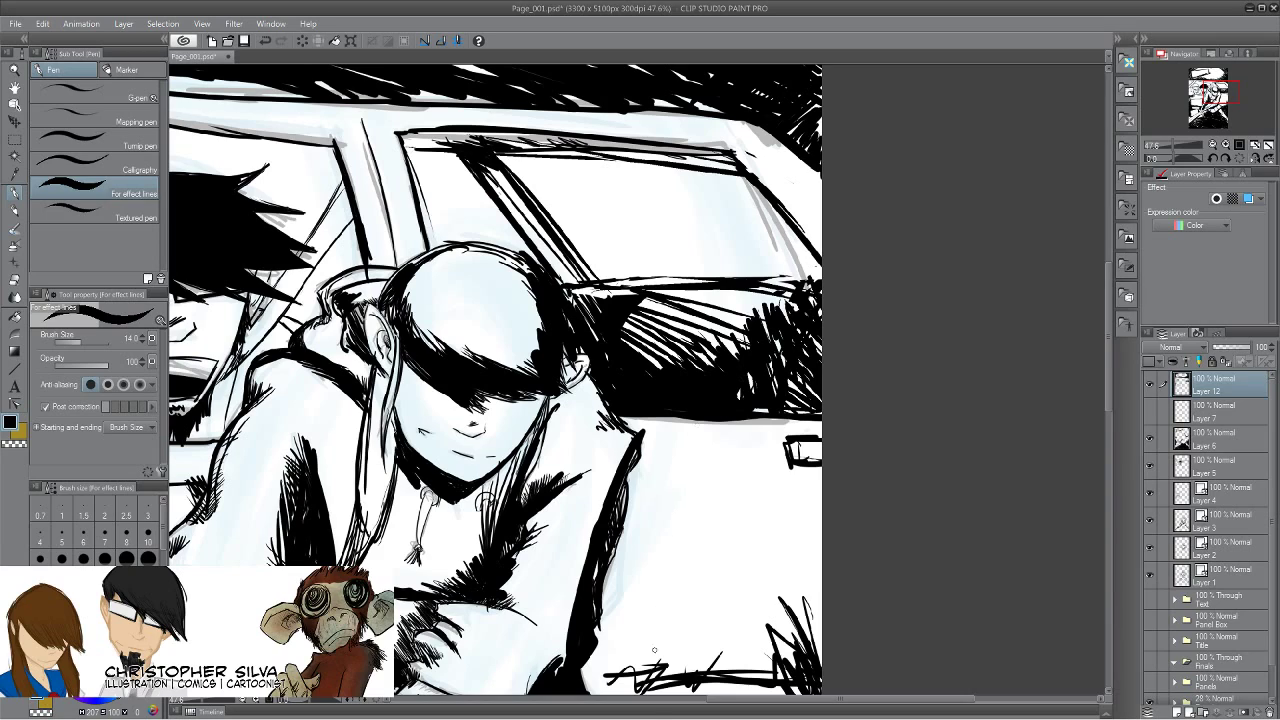
Touch up the hatching beneath the side mirror and ink curved lines behind the dark-haired character's head.
{"action": "left_click_drag", "start_coordinate": [423, 154], "coordinate": [421, 146]}
{"action": "left_click_drag", "start_coordinate": [279, 546], "coordinate": [672, 501]}
{"action": "left_click_drag", "start_coordinate": [272, 540], "coordinate": [284, 589]}
{"action": "mouse_move", "coordinate": [534, 119]}
{"action": "left_mouse_down"}
{"action": "mouse_move", "coordinate": [501, 180]}
{"action": "mouse_move", "coordinate": [511, 127]}
{"action": "mouse_move", "coordinate": [469, 237]}
{"action": "left_mouse_up"}
{"action": "left_click_drag", "start_coordinate": [499, 143], "coordinate": [466, 249]}
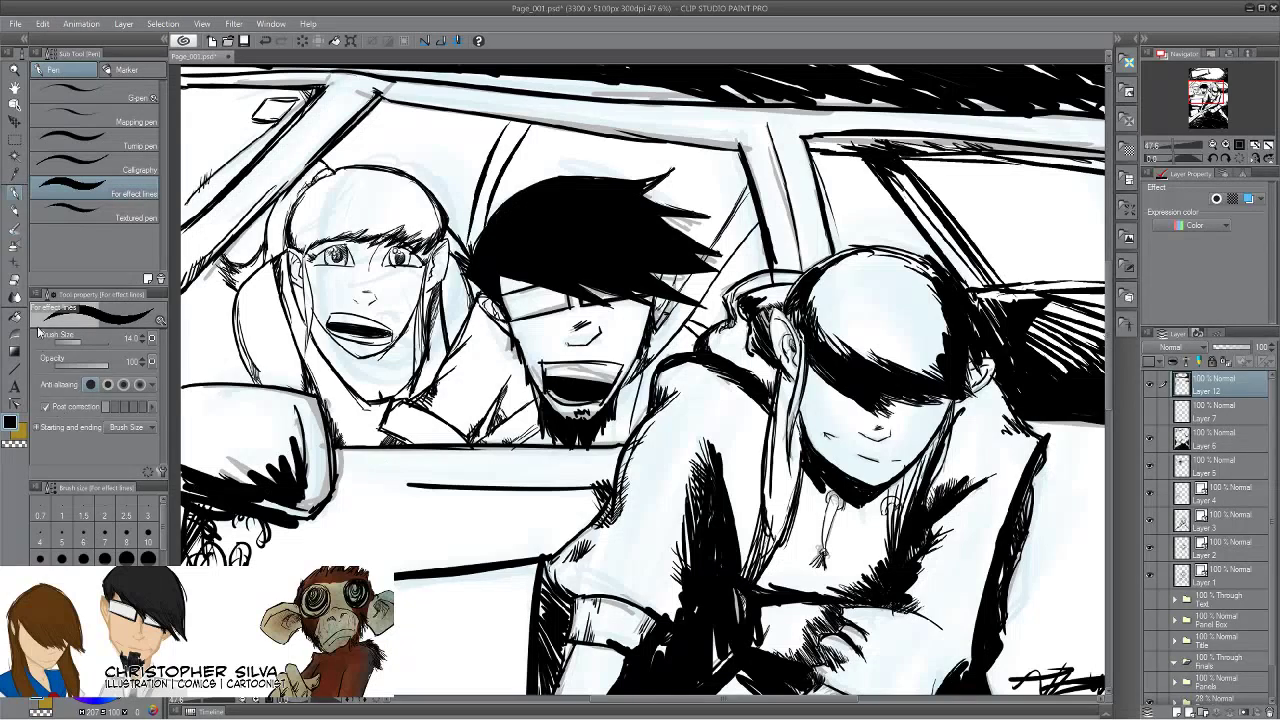
Fit the whole comic page in view and save the file.
{"action": "left_click", "coordinate": [15, 72]}
{"action": "left_click_drag", "start_coordinate": [725, 434], "coordinate": [669, 468]}
{"action": "left_click_drag", "start_coordinate": [551, 592], "coordinate": [551, 543]}
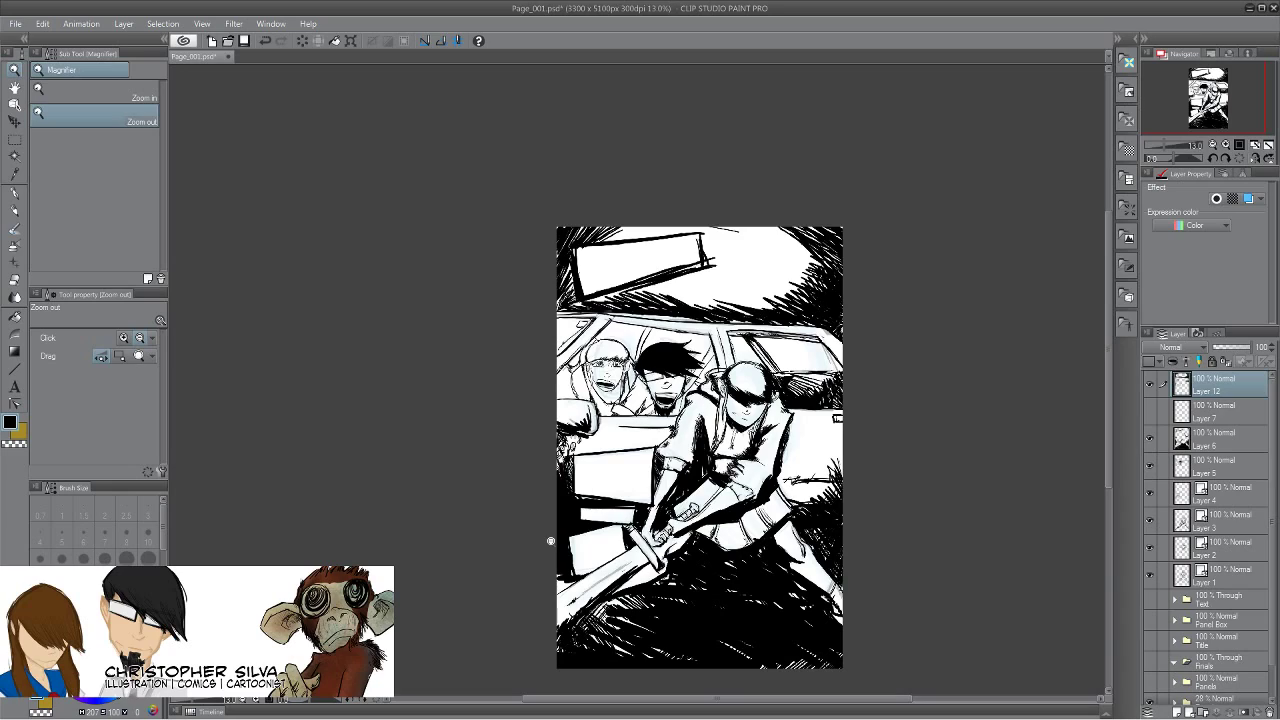
{"action": "left_click", "coordinate": [15, 23]}
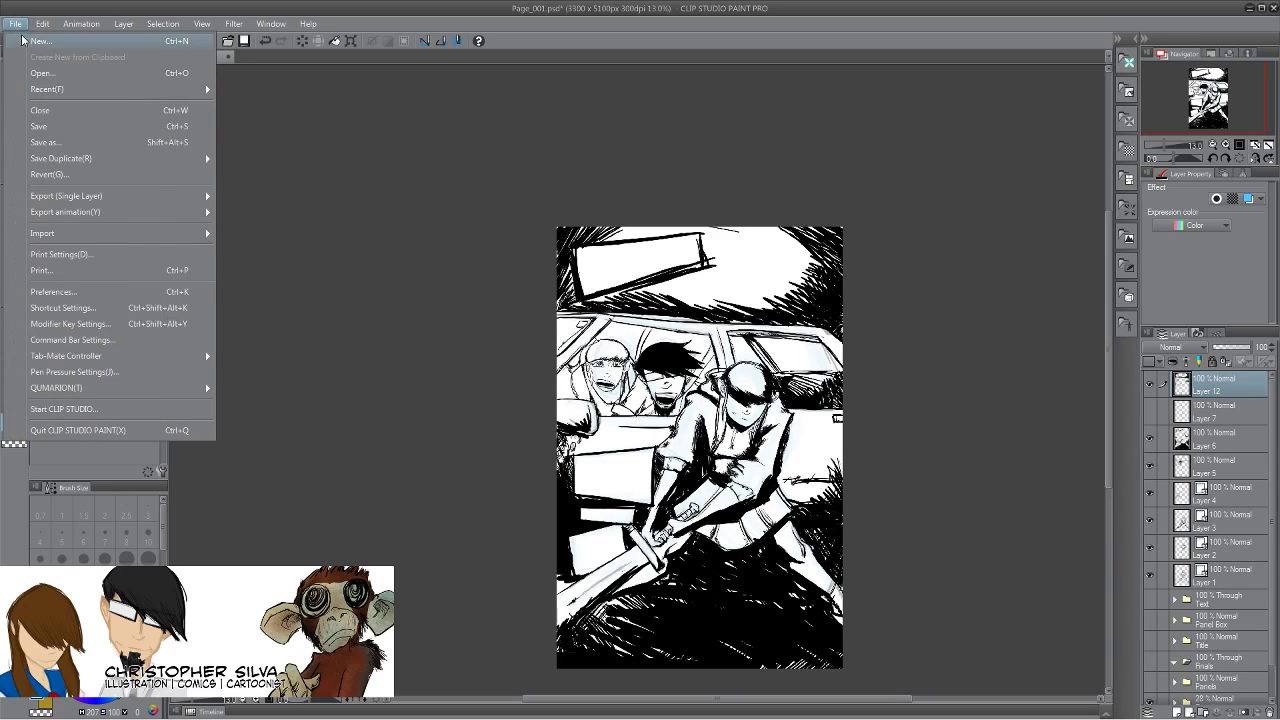
{"action": "left_click", "coordinate": [45, 127]}
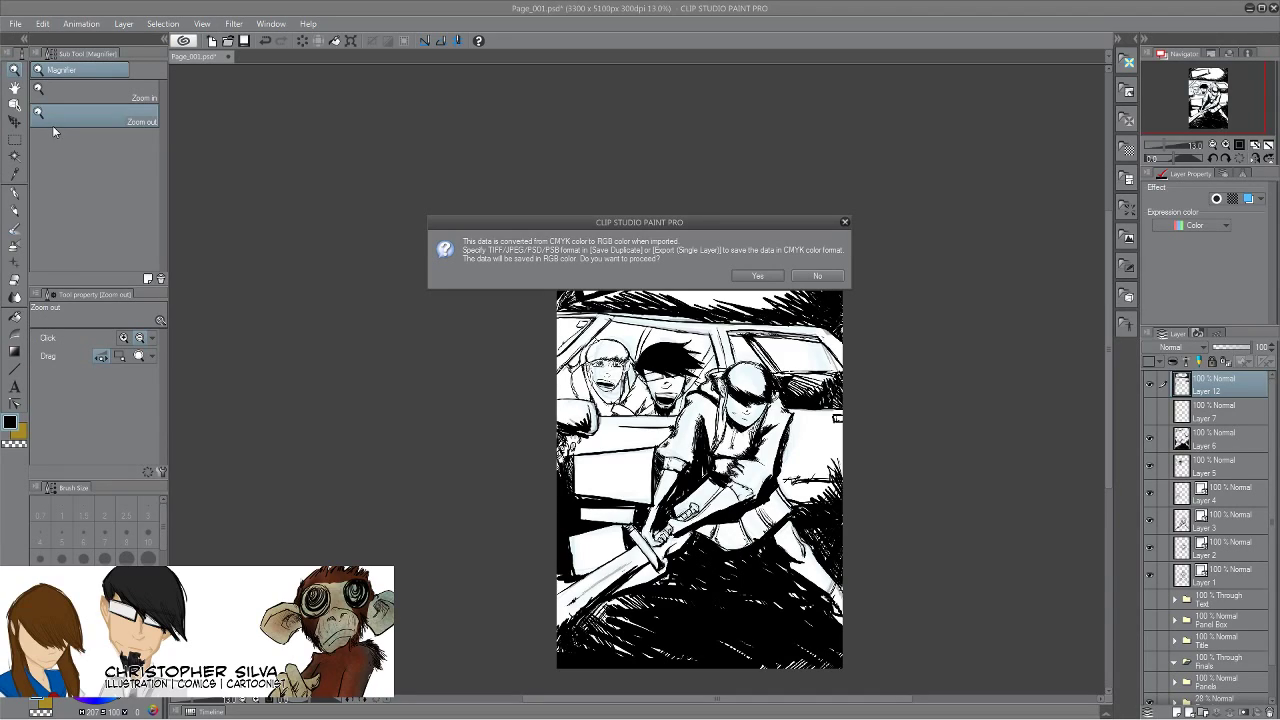